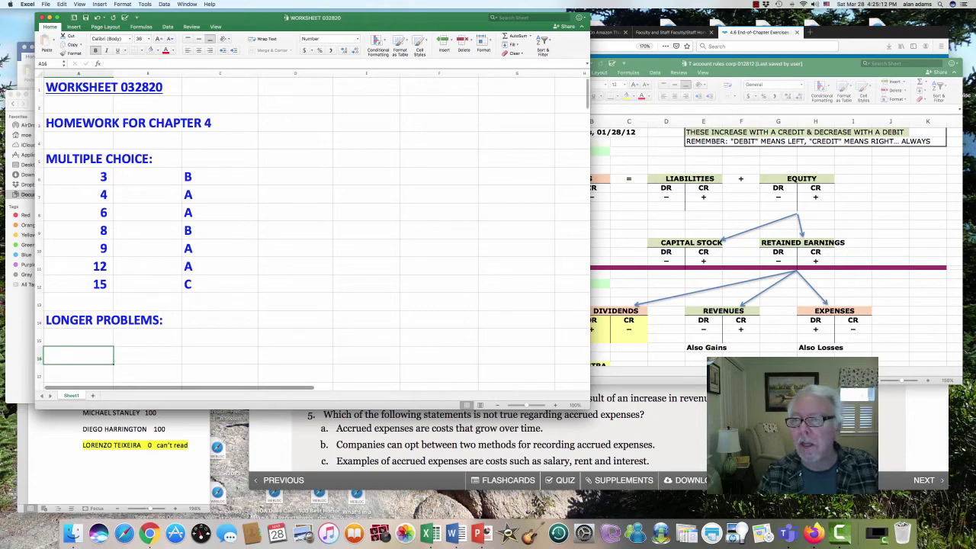
# Compare question 3 in the Firefox textbook with its worksheet answer in Excel, and highlight the word "Equity" in the question.
pyautogui.press('super+grave')
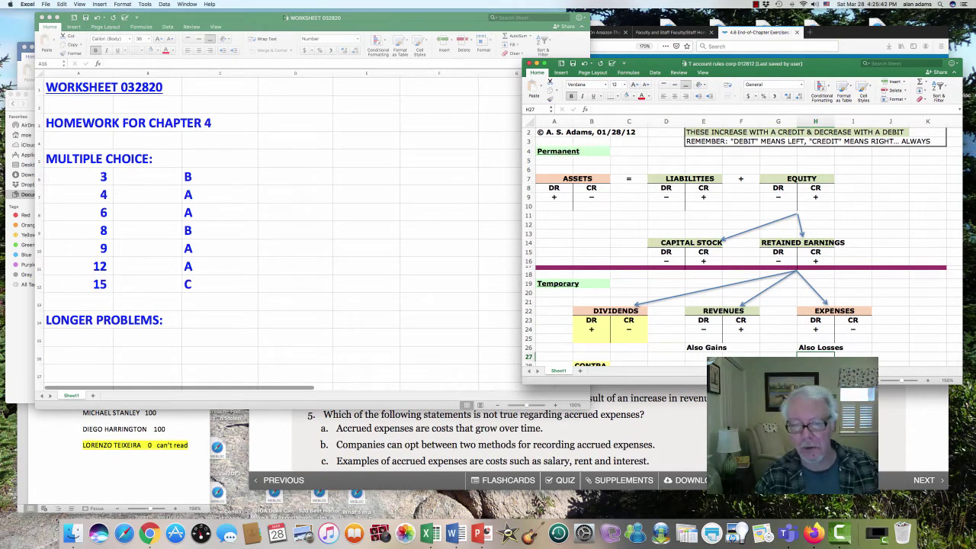
pyautogui.press('super+Tab')
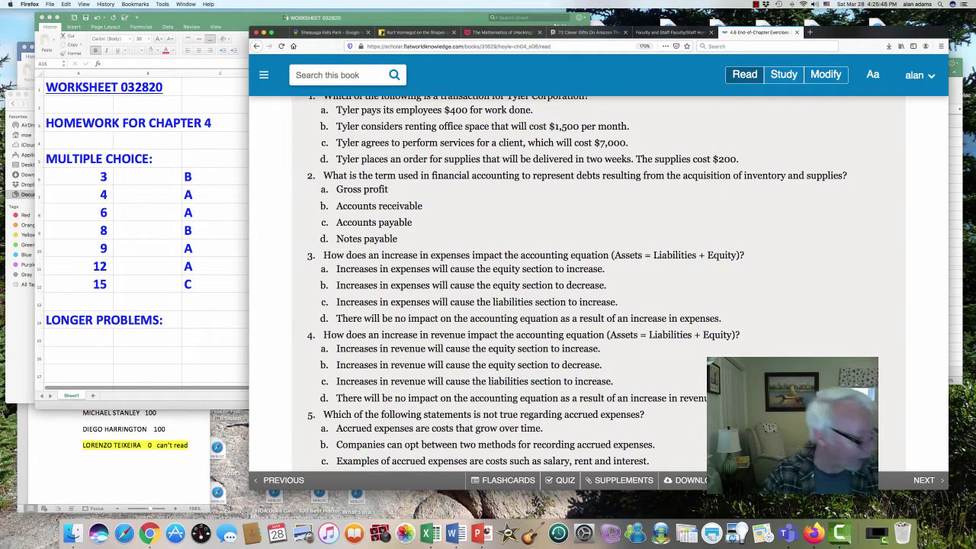
pyautogui.scroll(-3, 578, 282)
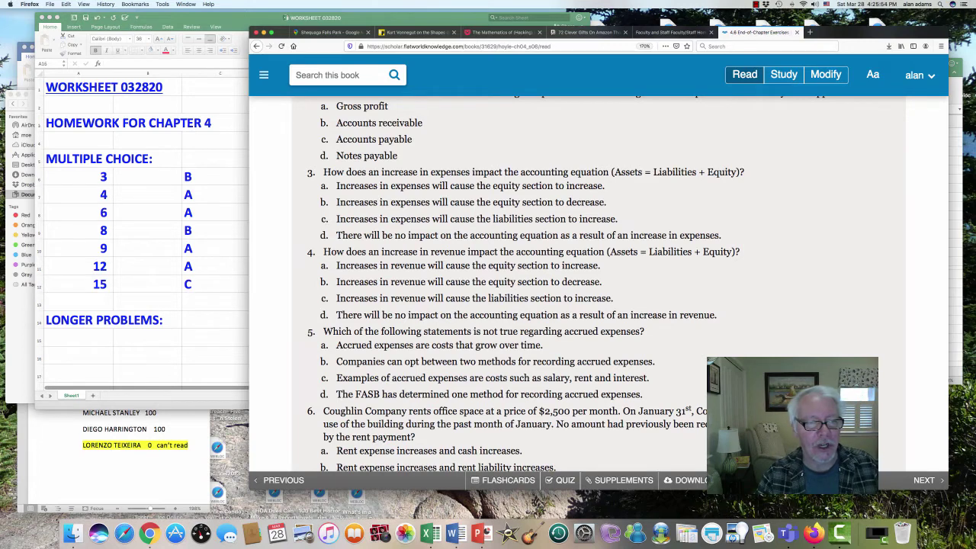
pyautogui.click(220, 176)
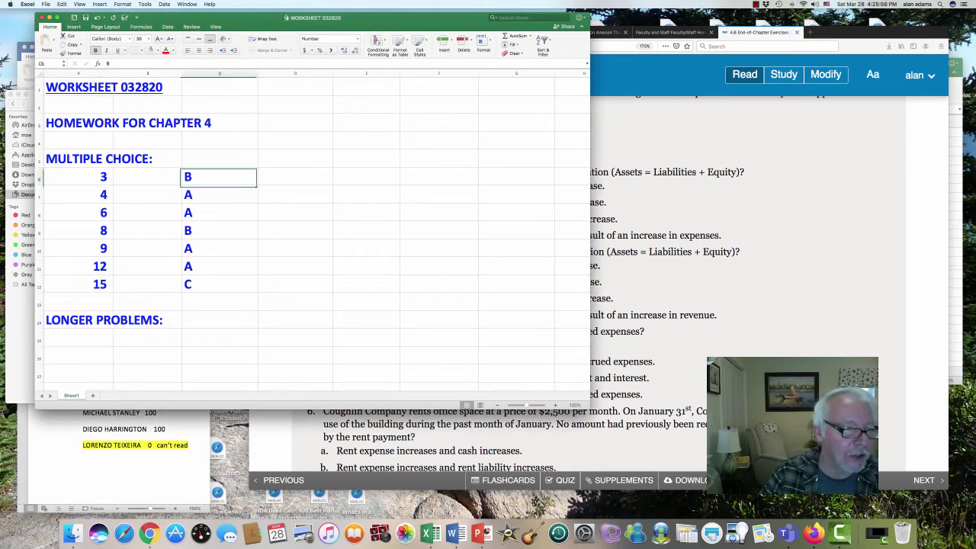
pyautogui.press('super+Tab')
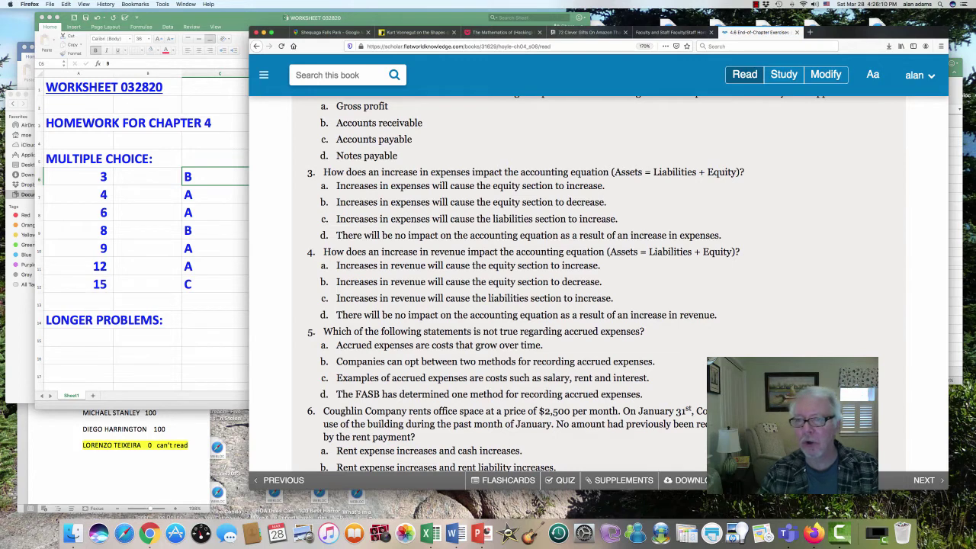
pyautogui.moveTo(708, 173); pyautogui.dragTo(745, 173)
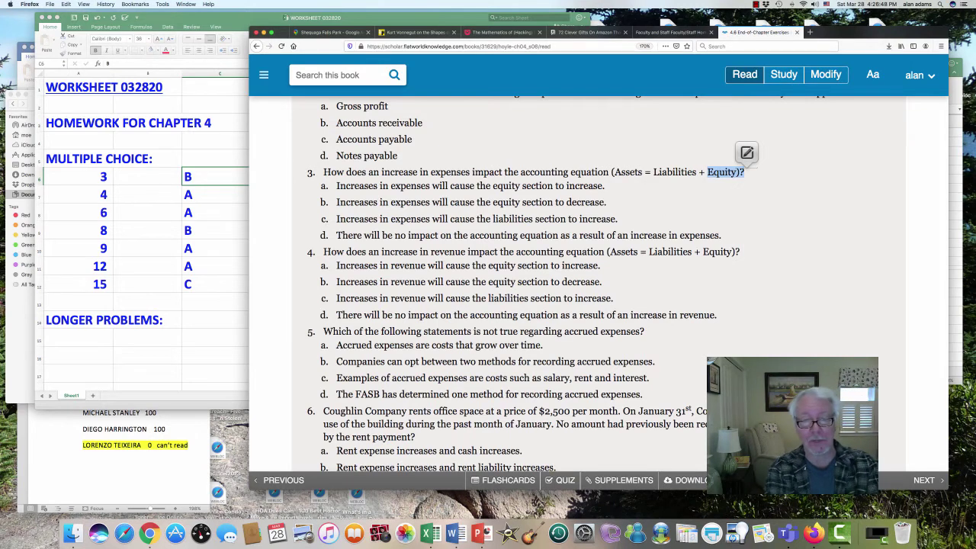
# Switch to the T account rules workbook in Excel and select the Expenses T-account, followed by just its debit column.
pyautogui.press('super+Tab')
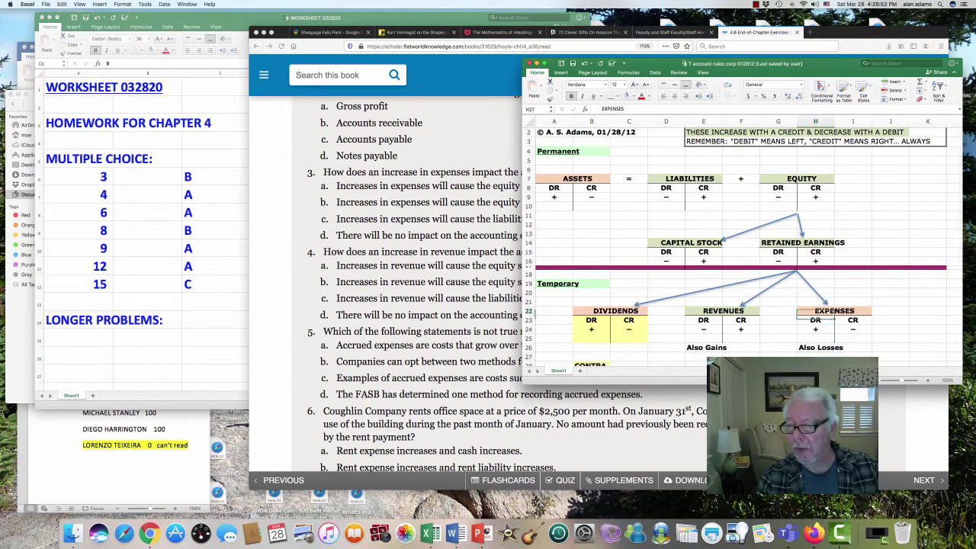
pyautogui.moveTo(815, 310); pyautogui.dragTo(853, 339)
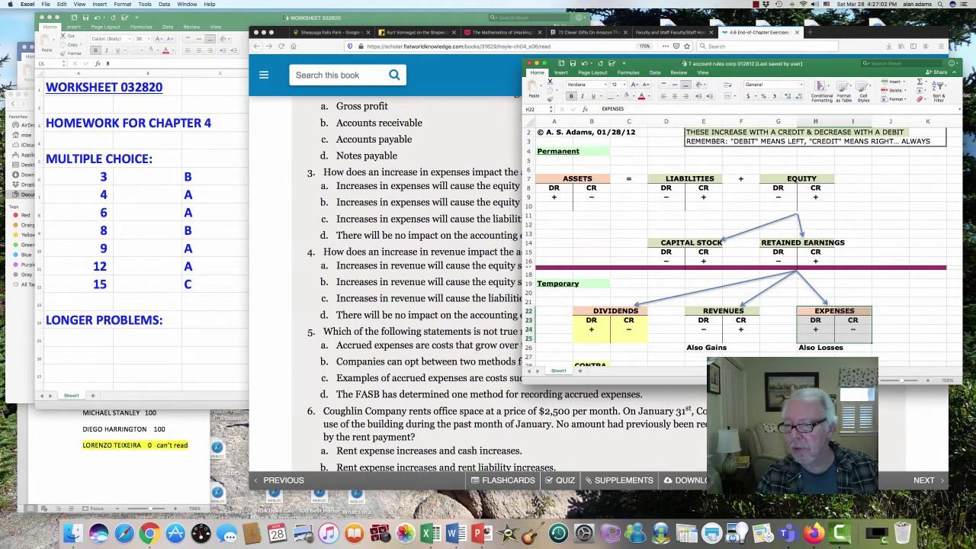
pyautogui.moveTo(815, 319); pyautogui.dragTo(815, 338)
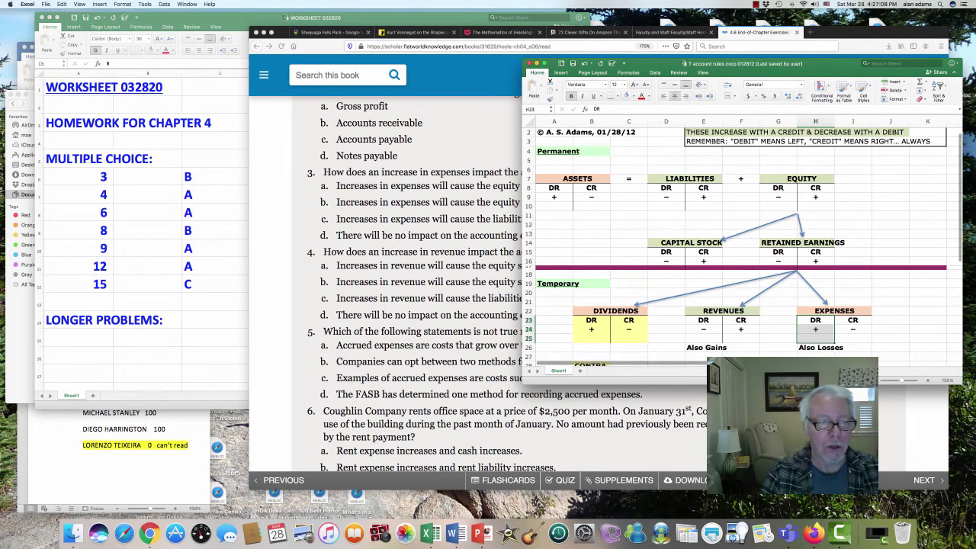
# Read question 4 in Firefox and trace a revenue increase through the Revenues, Retained Earnings and Equity credit columns in the Excel T-account chart.
pyautogui.press('super+Tab')
pyautogui.scroll(-3, 534, 290)
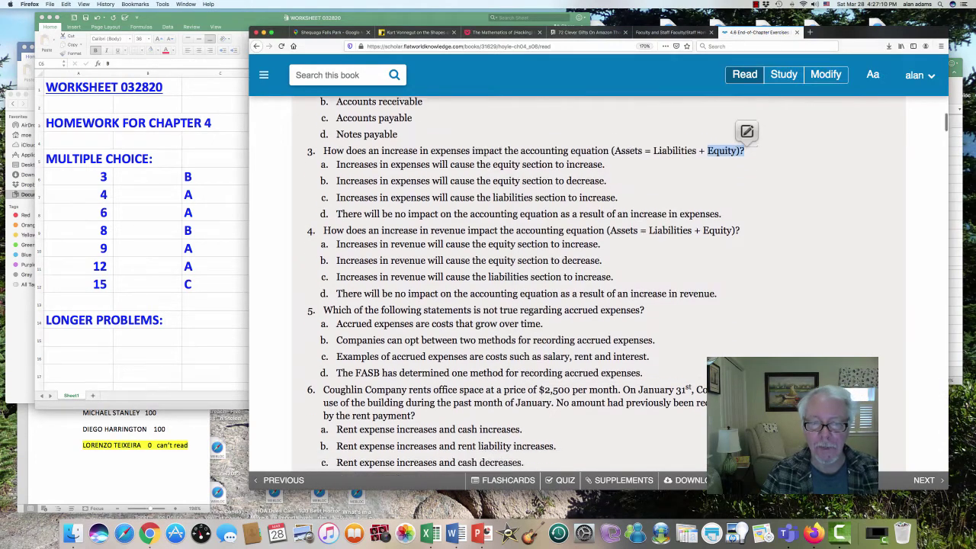
pyautogui.scroll(-1, 534, 289)
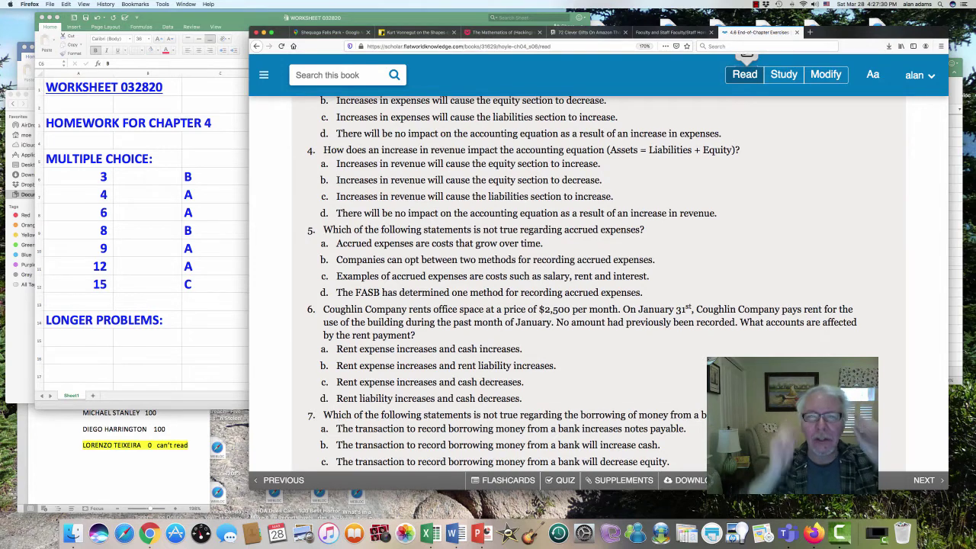
pyautogui.press('super+Tab')
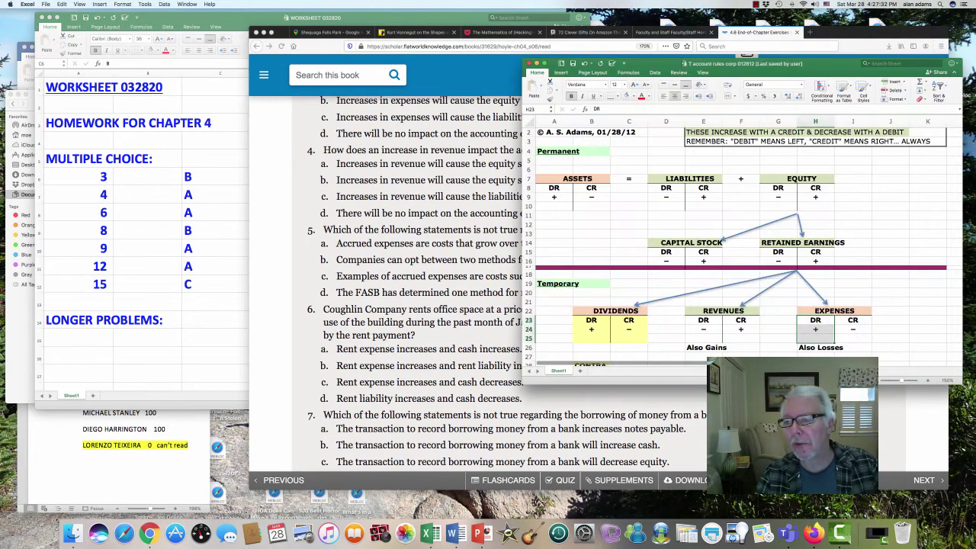
pyautogui.moveTo(705, 311); pyautogui.dragTo(741, 347)
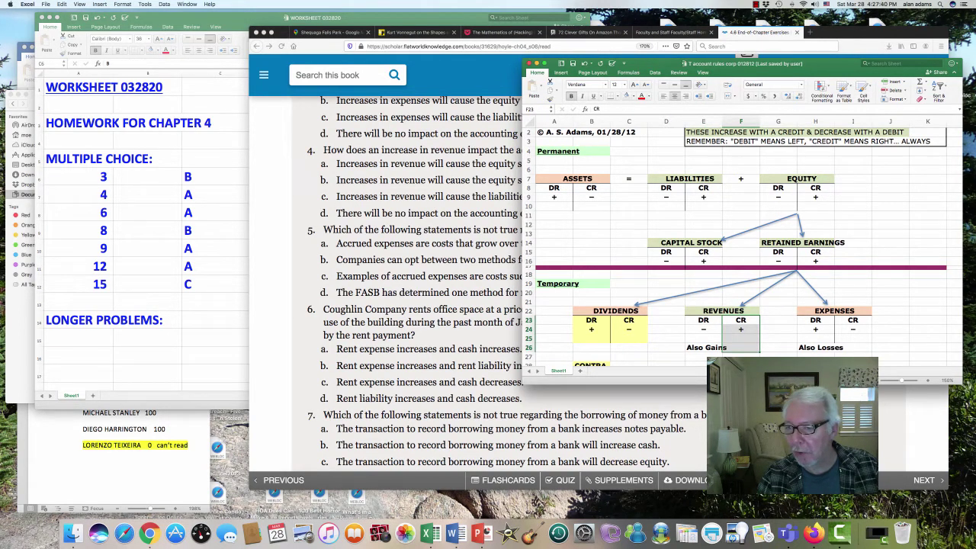
pyautogui.moveTo(815, 243); pyautogui.dragTo(815, 261)
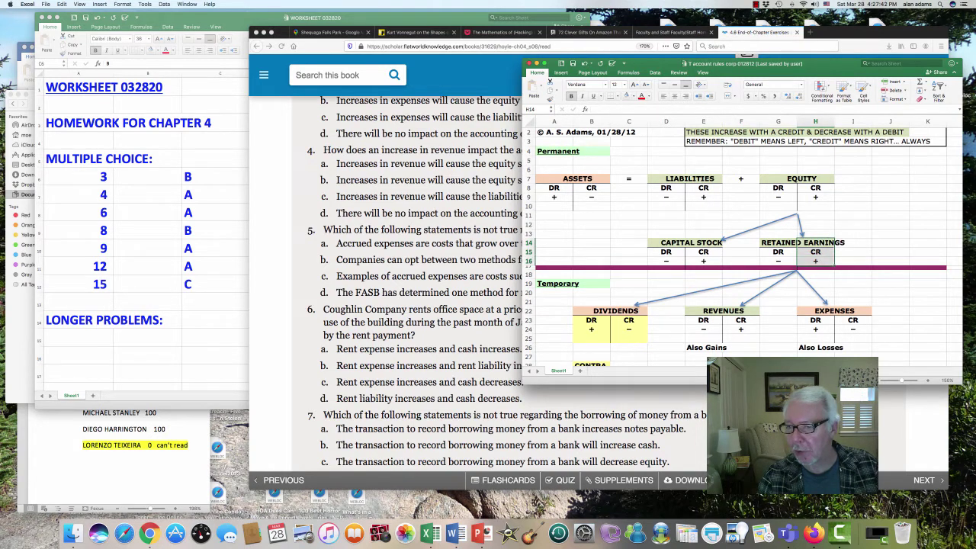
pyautogui.moveTo(815, 178); pyautogui.dragTo(816, 197)
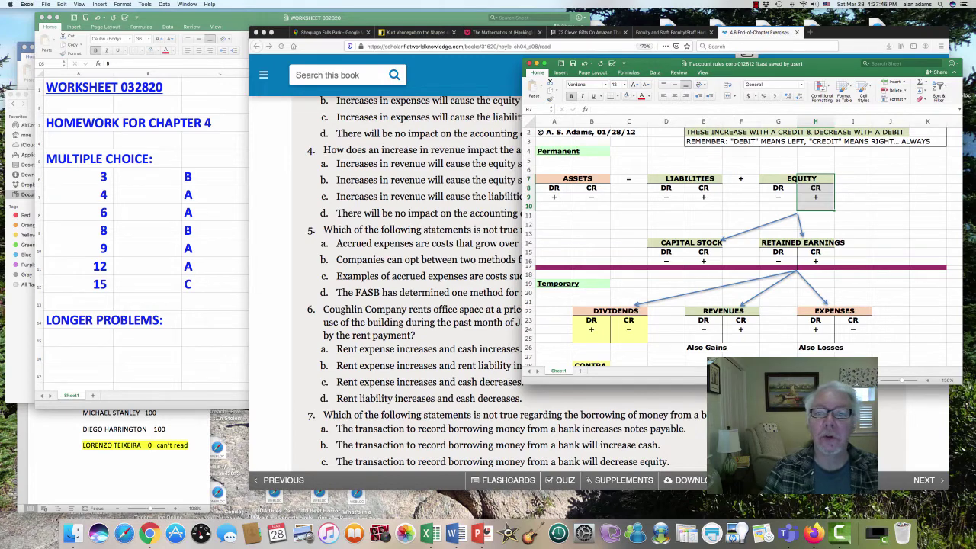
# Read question 6 about Coughlin Company's rent payment in Firefox and select its answer cell C8 in the Excel worksheet.
pyautogui.press('super+Tab')
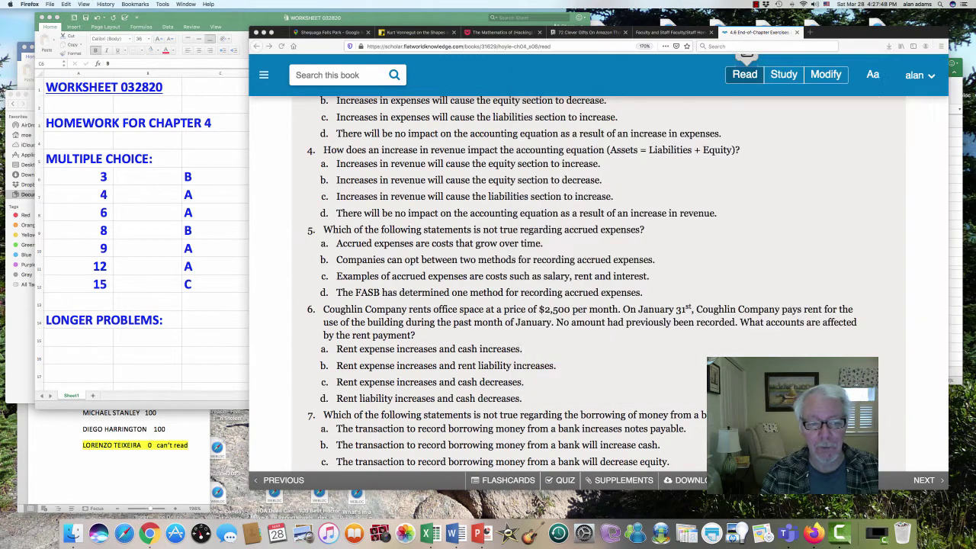
pyautogui.scroll(-5, 595, 282)
pyautogui.scroll(-3, 594, 282)
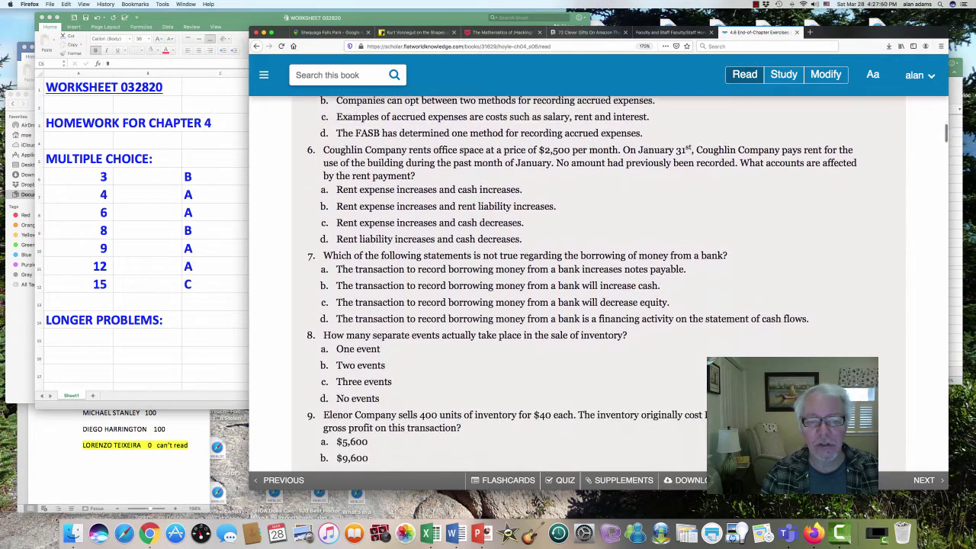
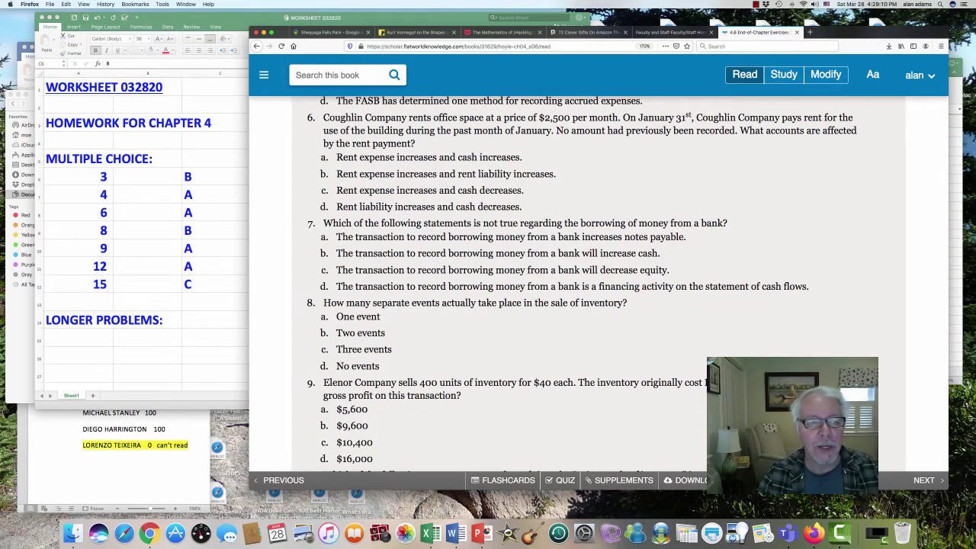
pyautogui.click(214, 176)
pyautogui.click(220, 213)
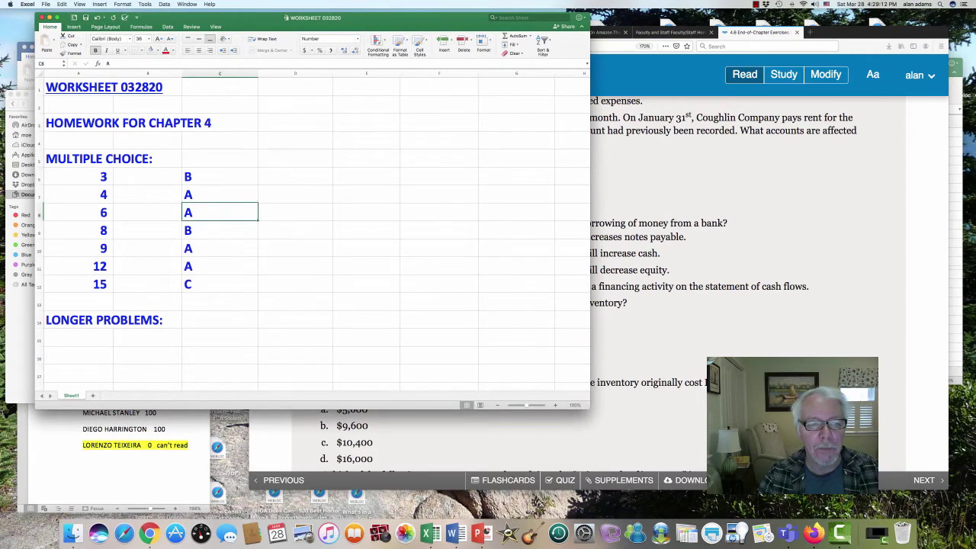
pyautogui.press('super+Tab')
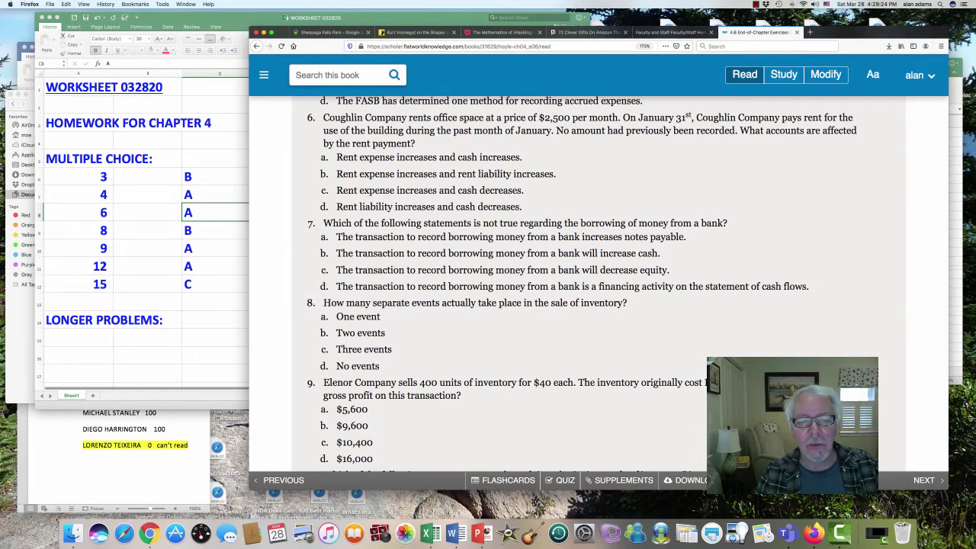
pyautogui.moveTo(336, 190)
pyautogui.mouseDown()
pyautogui.moveTo(433, 191)
pyautogui.moveTo(522, 207)
pyautogui.mouseUp()
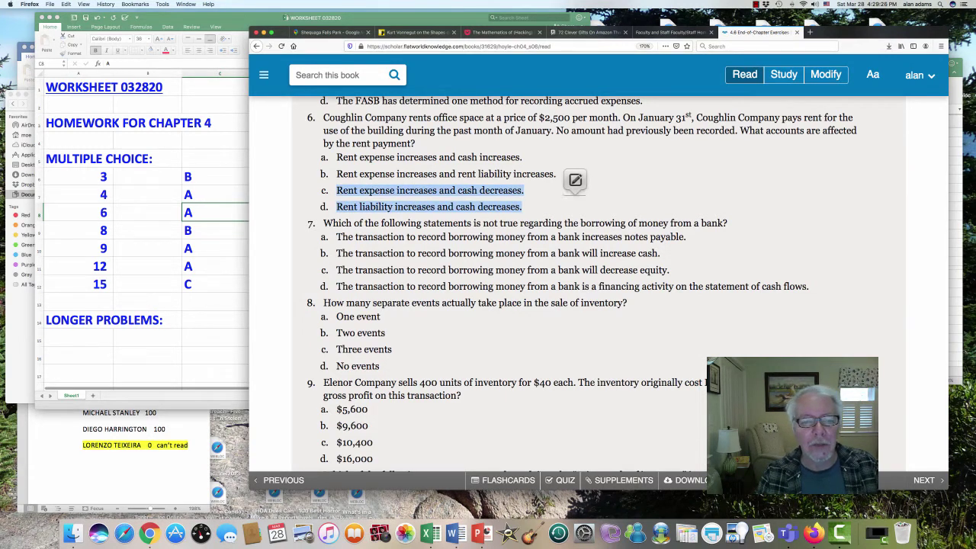
pyautogui.click(575, 180)
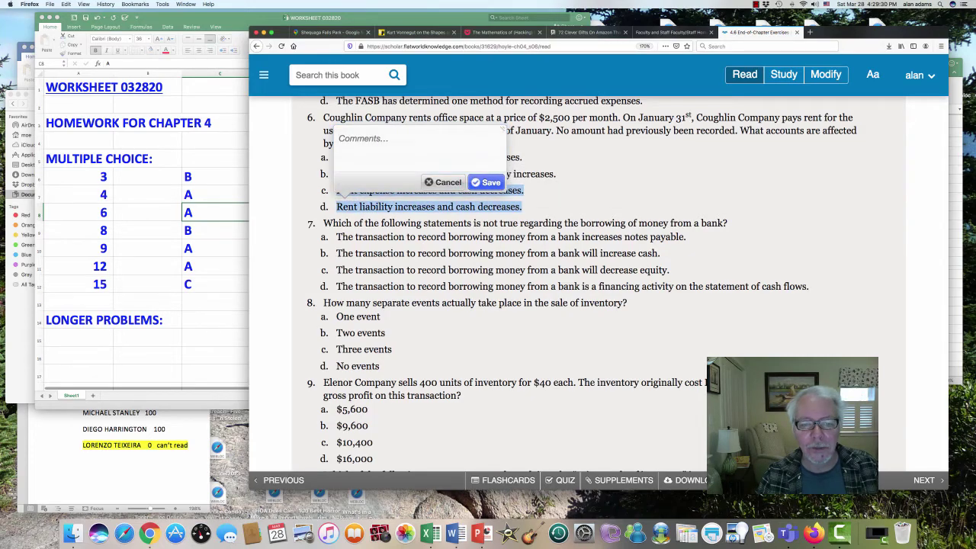
pyautogui.scroll(-4, 579, 290)
pyautogui.scroll(9, 580, 290)
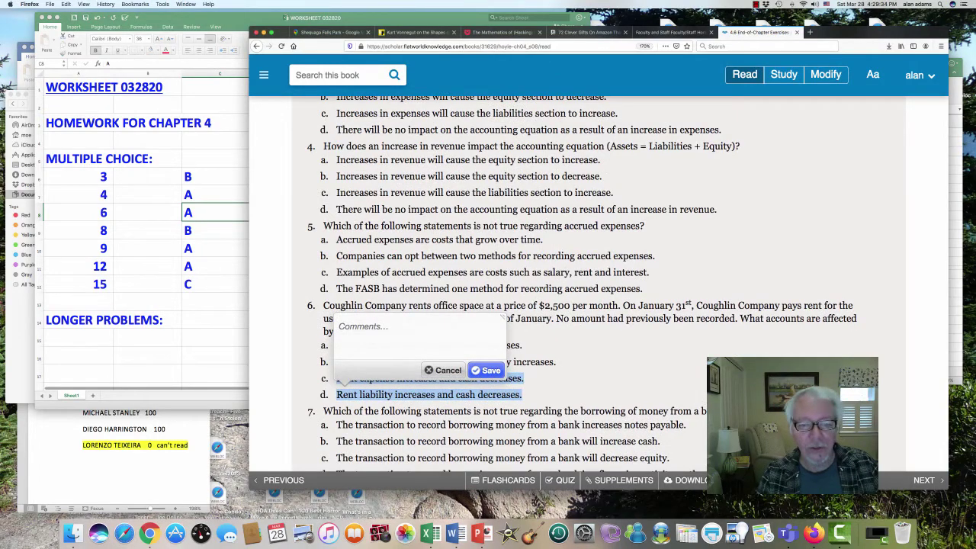
pyautogui.click(445, 370)
pyautogui.scroll(-4, 445, 370)
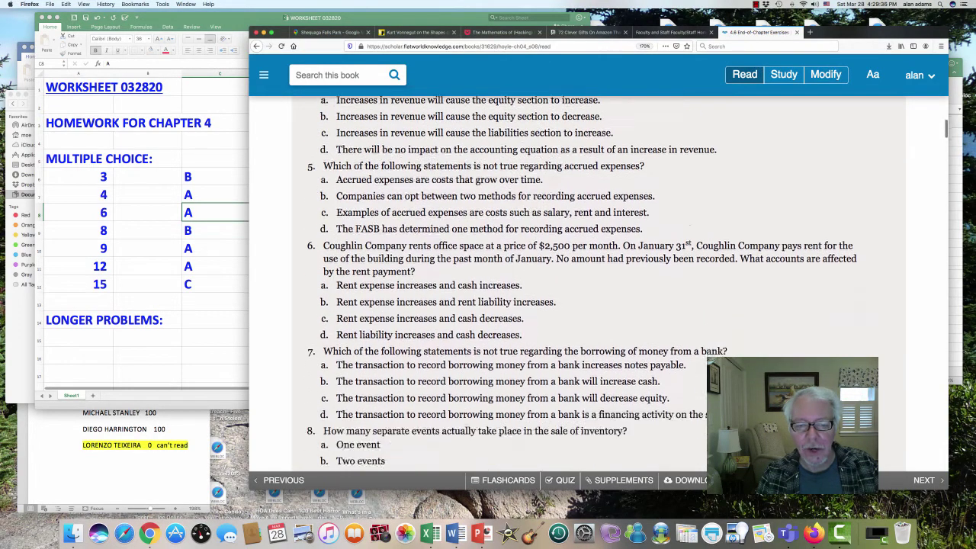
# Switch to the Excel worksheet and change the multiple-choice answer for question 6 to C.
pyautogui.press('super+Tab')
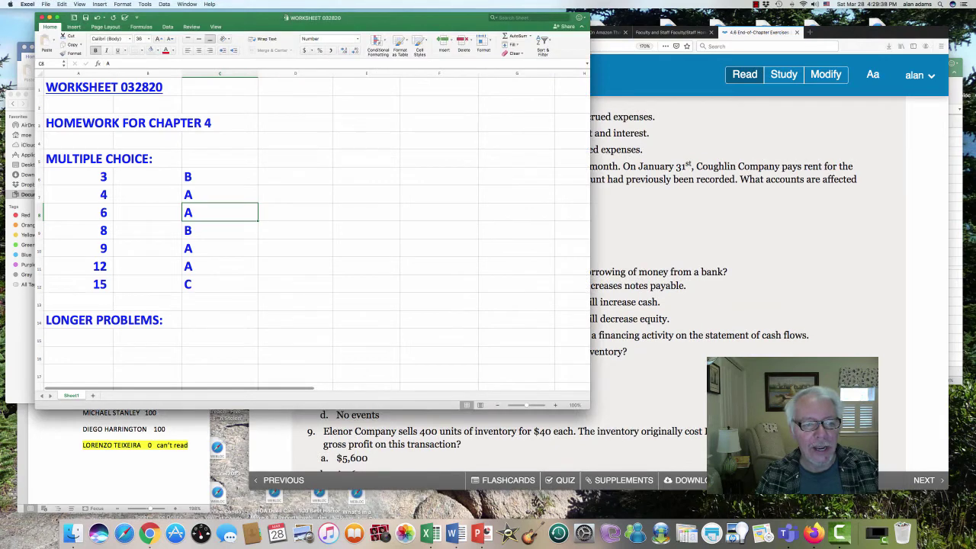
pyautogui.write('C')
pyautogui.press('Return')
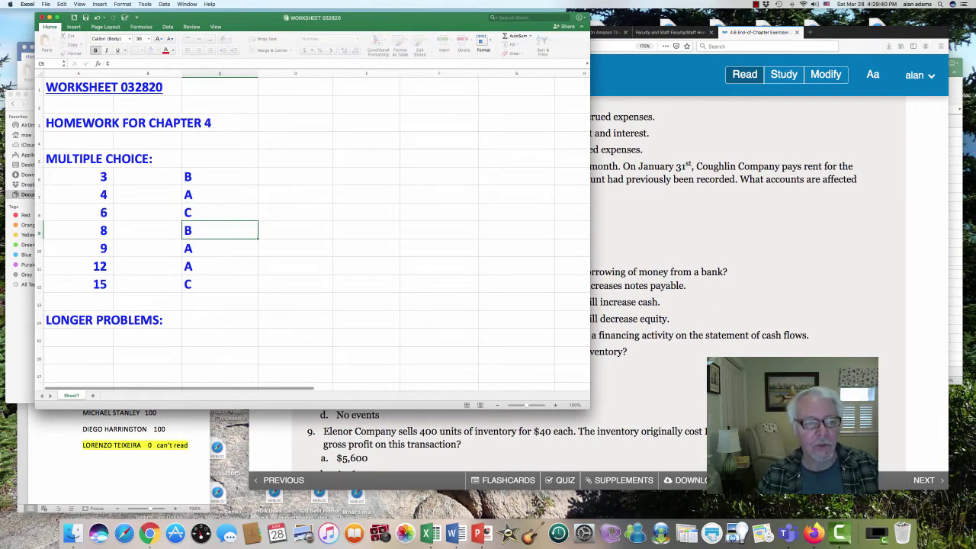
# Return to question 6 in Firefox and highlight option a, followed by option c, to compare the two answers.
pyautogui.press('super+Tab')
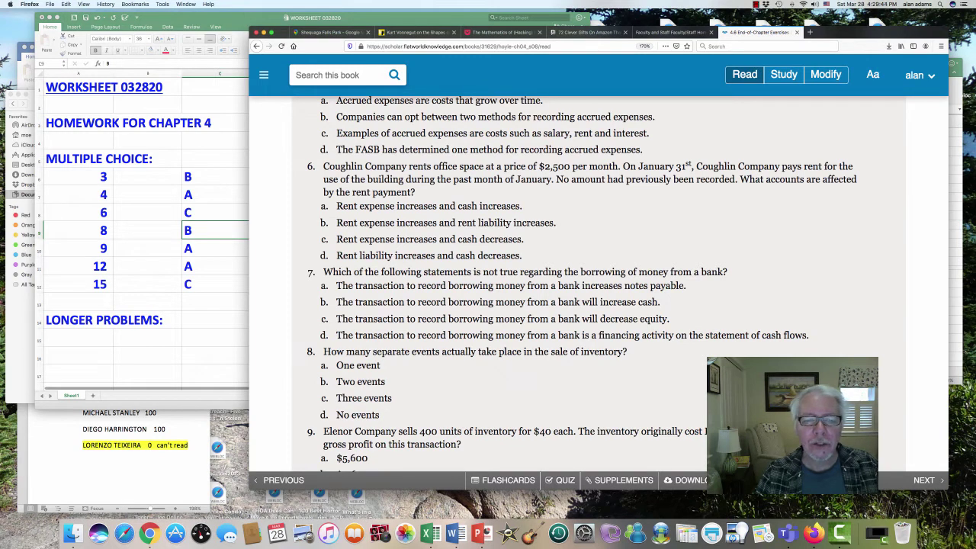
pyautogui.moveTo(336, 206); pyautogui.dragTo(521, 206)
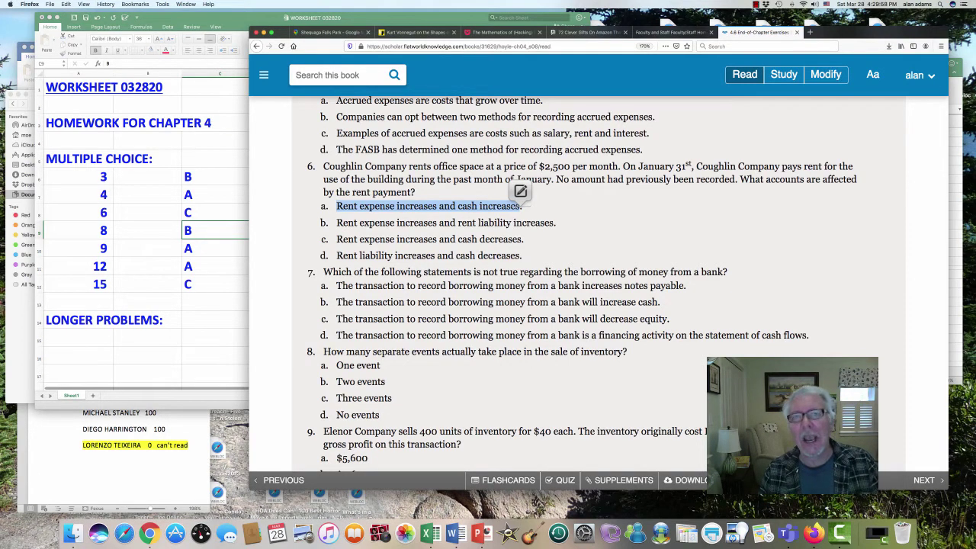
pyautogui.click(427, 208)
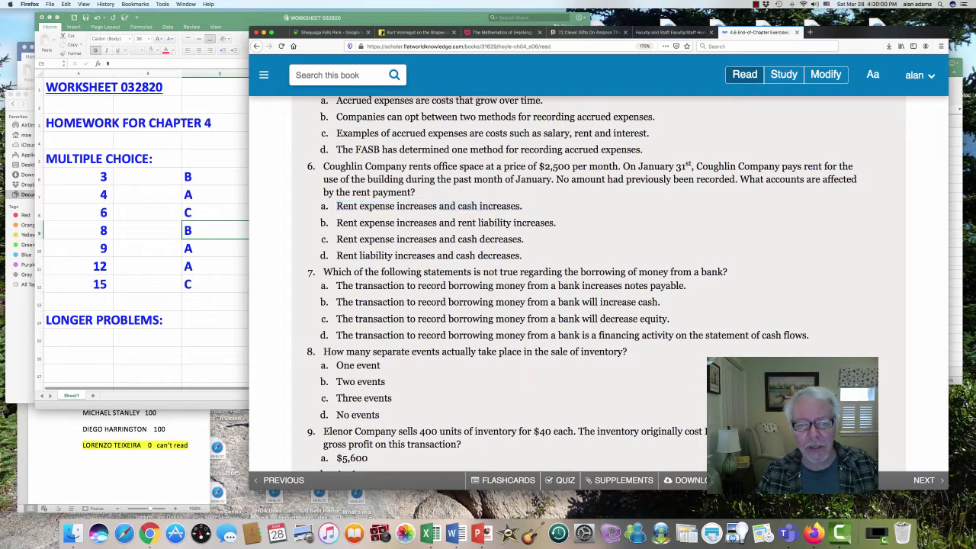
pyautogui.moveTo(336, 239); pyautogui.dragTo(524, 239)
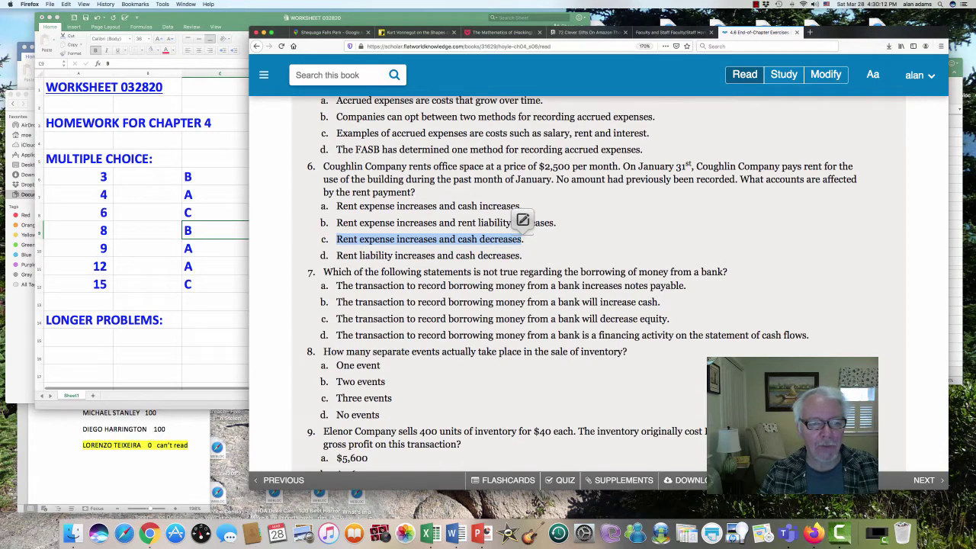
# Read questions 8 and 9 on inventory sales in the Firefox textbook and check their answers in the Excel worksheet.
pyautogui.press('super+Tab')
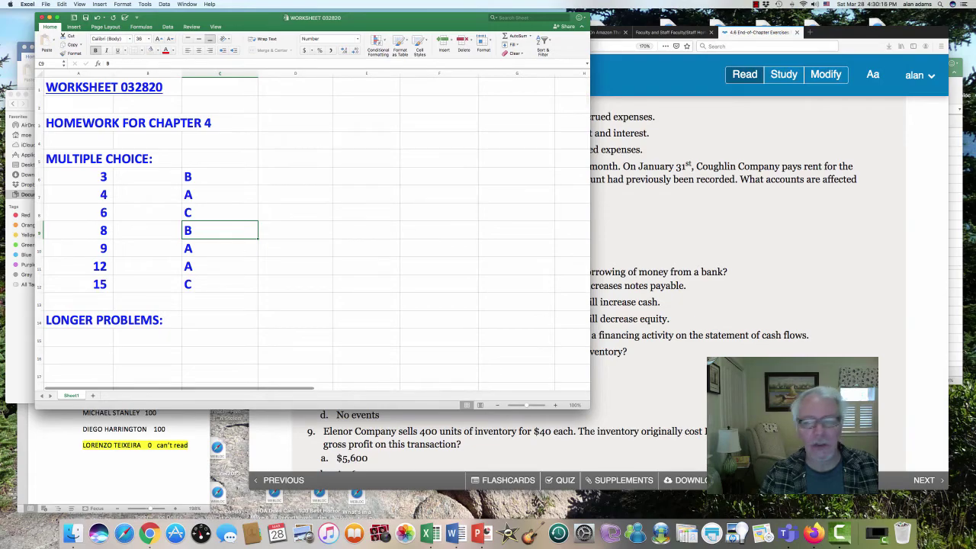
pyautogui.press('super+Tab')
pyautogui.scroll(-5, 580, 282)
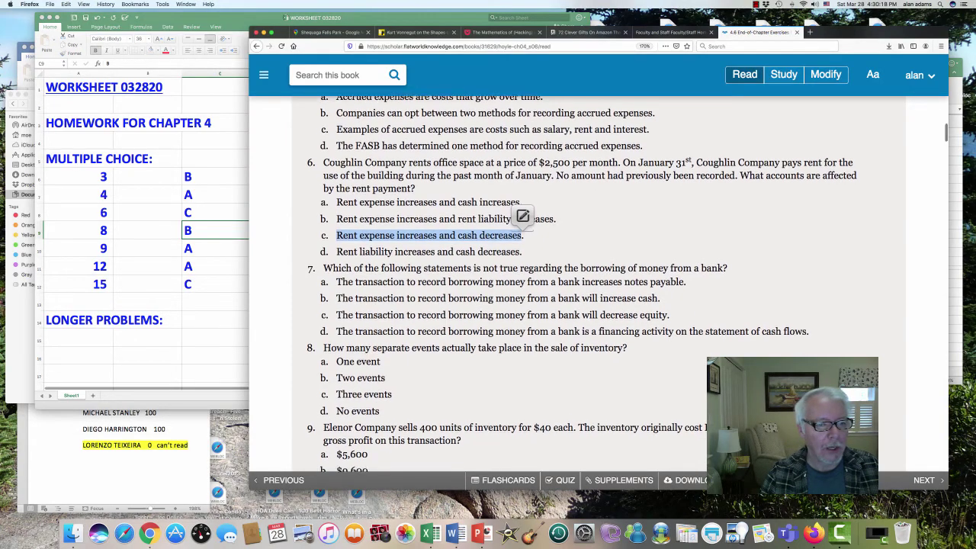
pyautogui.scroll(-3, 580, 282)
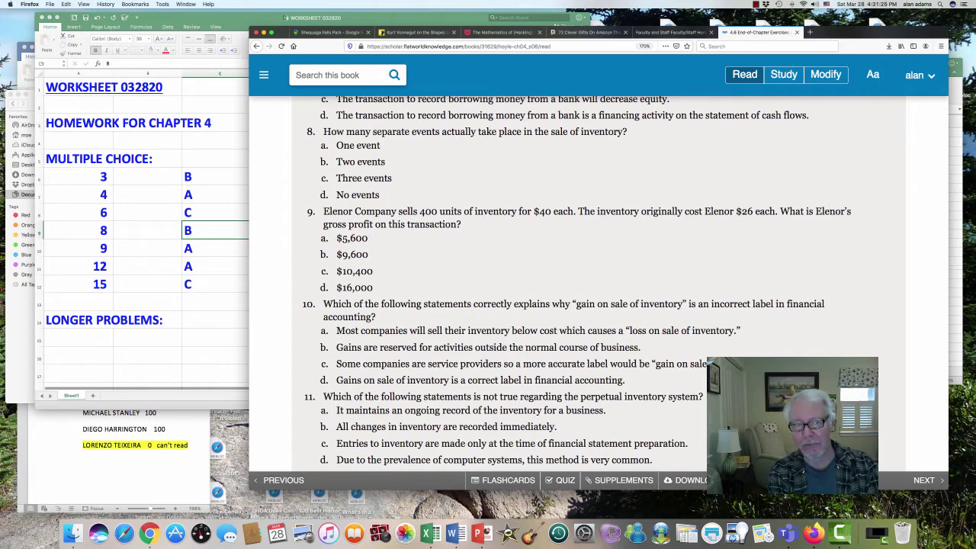
pyautogui.scroll(-3, 577, 284)
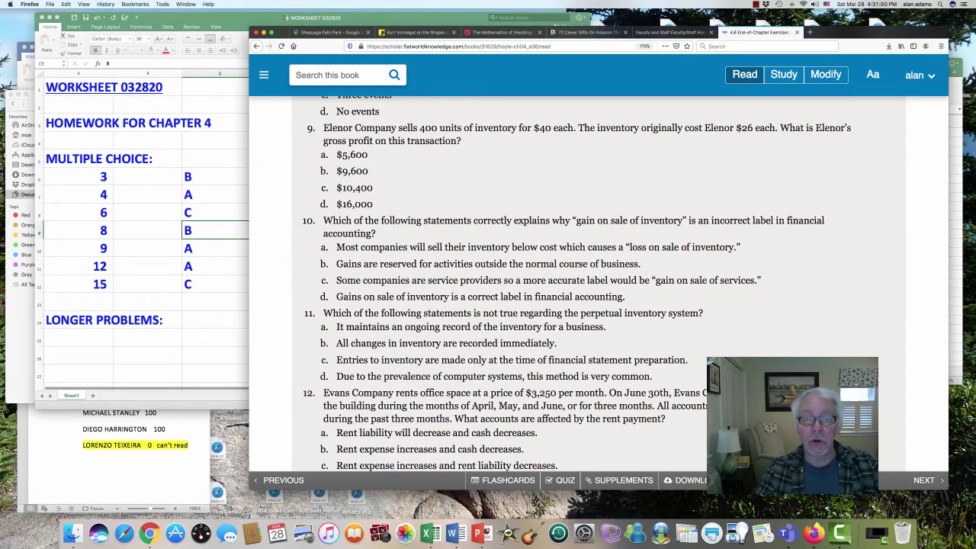
pyautogui.press('super+Tab')
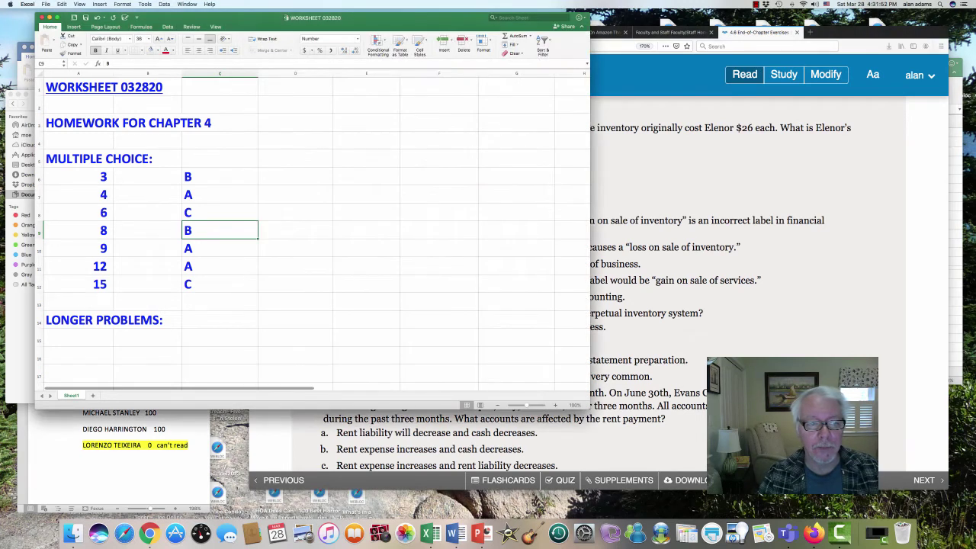
# Check question 9's unit price and cost in Firefox, then calculate the gross profit as 14*400 in cell D10 of the Excel worksheet.
pyautogui.press('super+Tab')
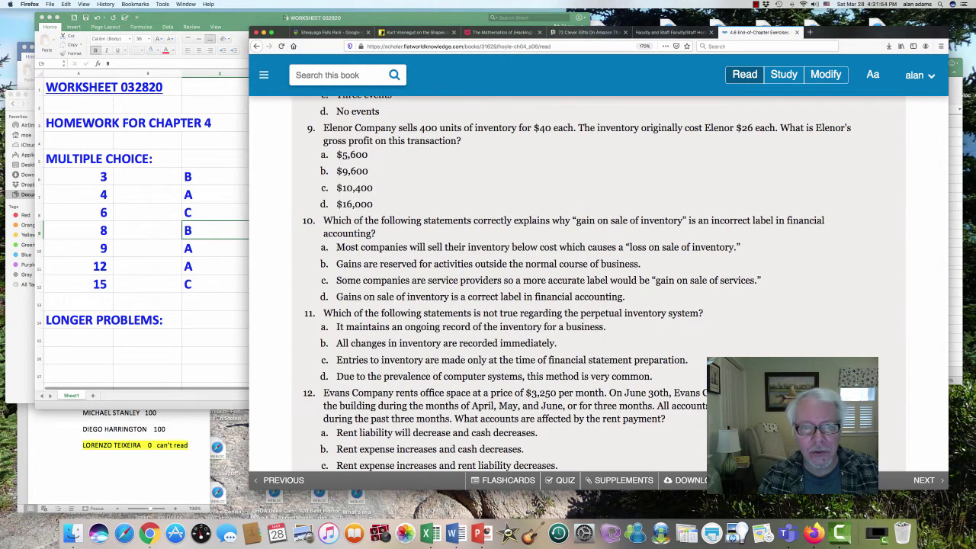
pyautogui.press('super+Tab')
pyautogui.click(295, 248)
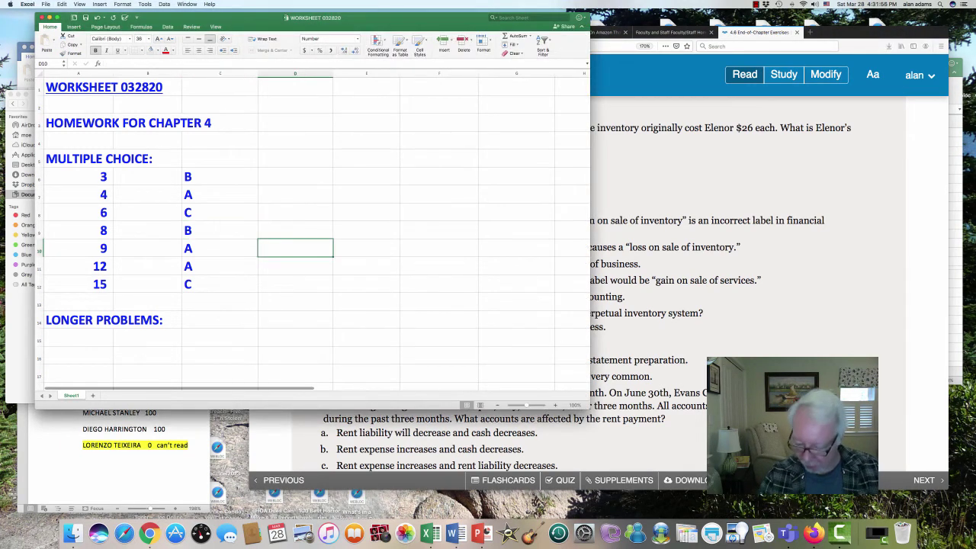
pyautogui.write('+1')
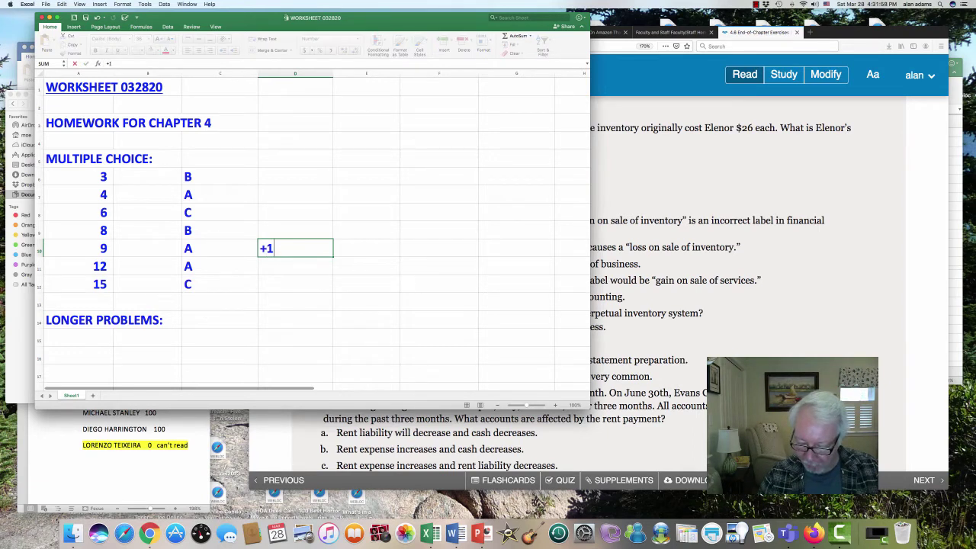
pyautogui.write('4*400')
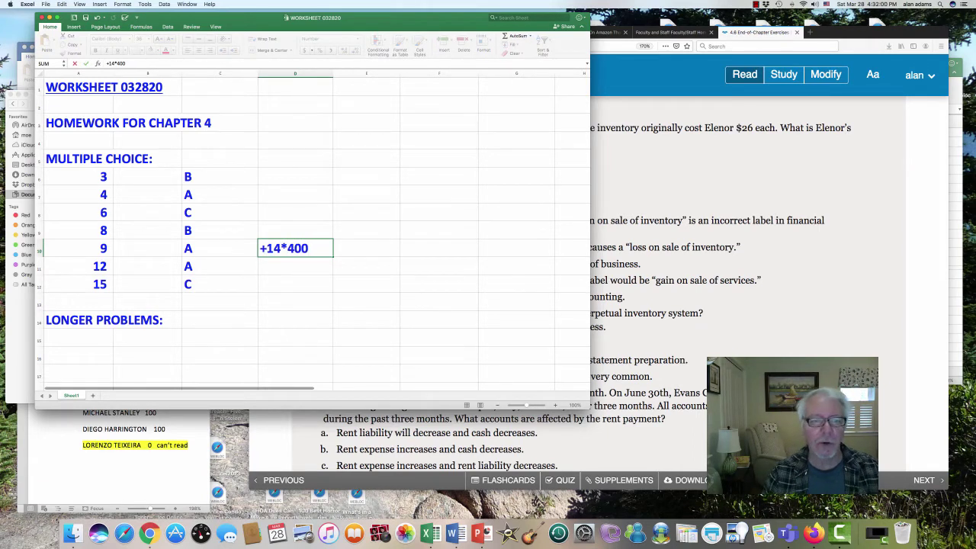
pyautogui.press('Return')
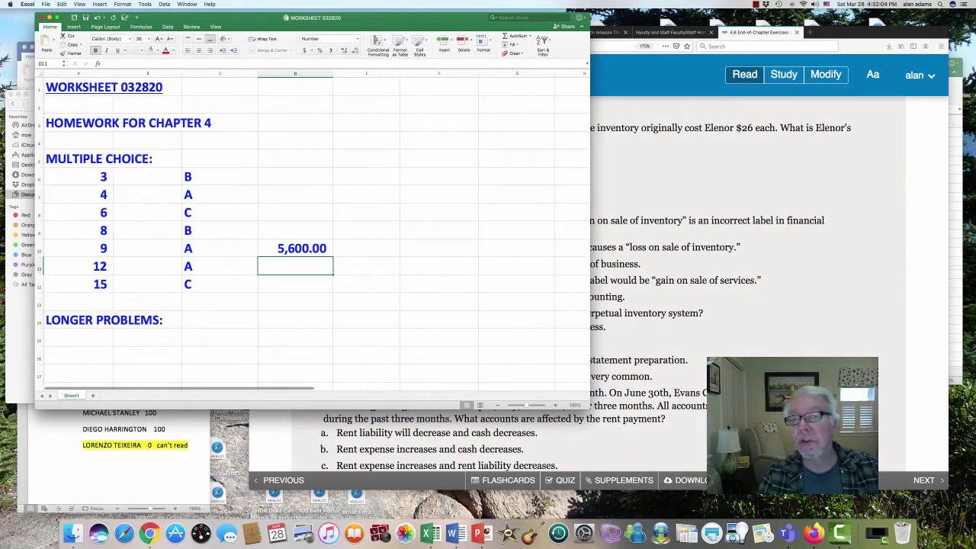
# Reread question 9's answer options in Firefox and compare them with the answer in cell C10 of the Excel worksheet.
pyautogui.press('super+Tab')
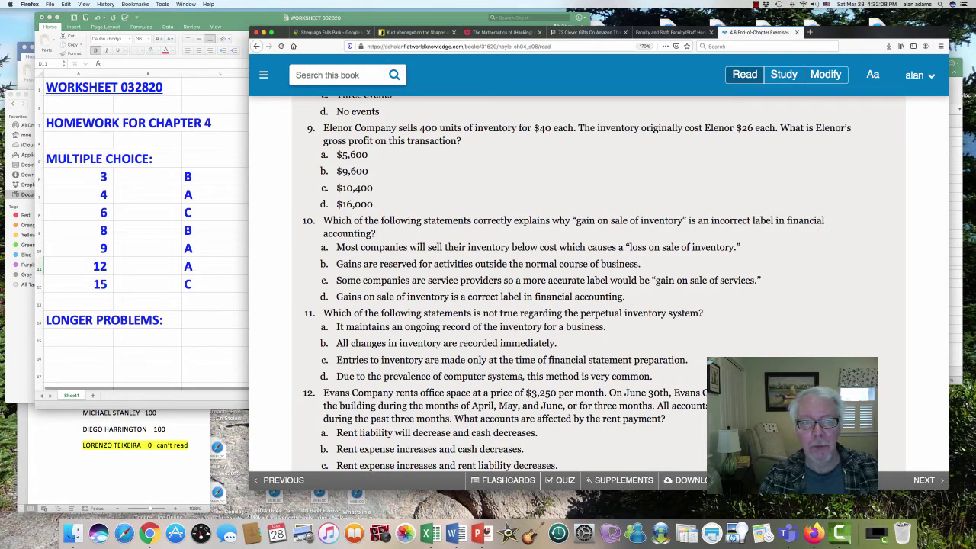
pyautogui.press('super+Tab')
pyautogui.click(295, 248)
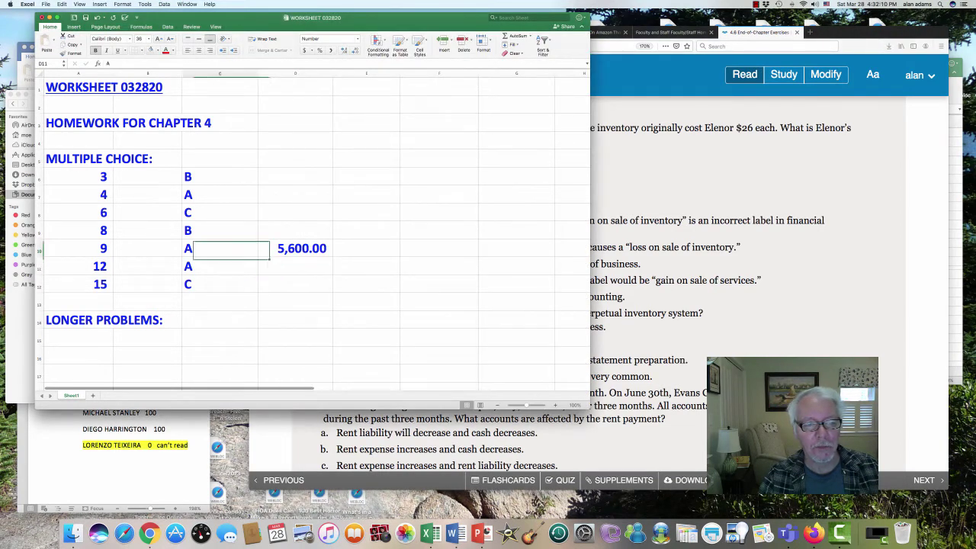
pyautogui.click(220, 248)
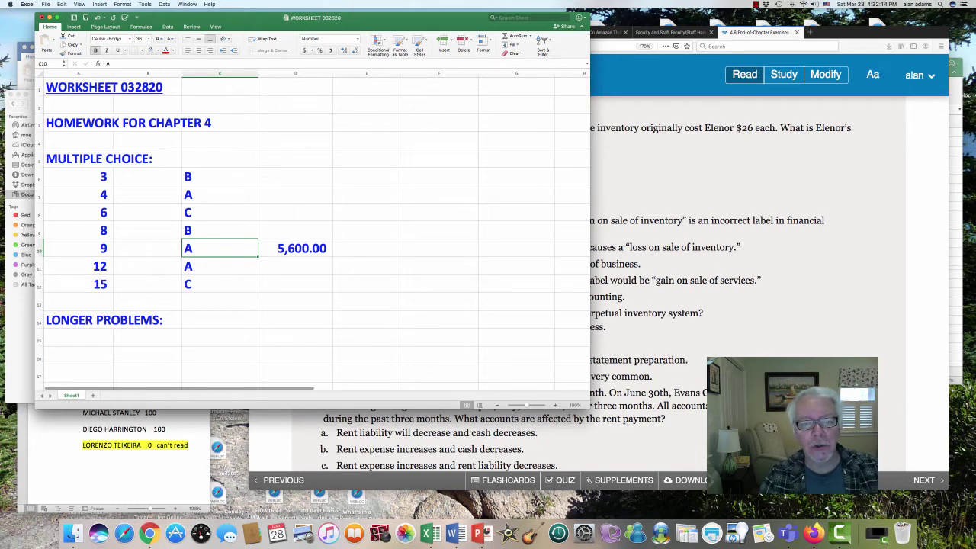
# Highlight the 400 units in question 9 in Firefox, then calculate the sales revenue as 400*40 in Excel cell E10.
pyautogui.press('super+Tab')
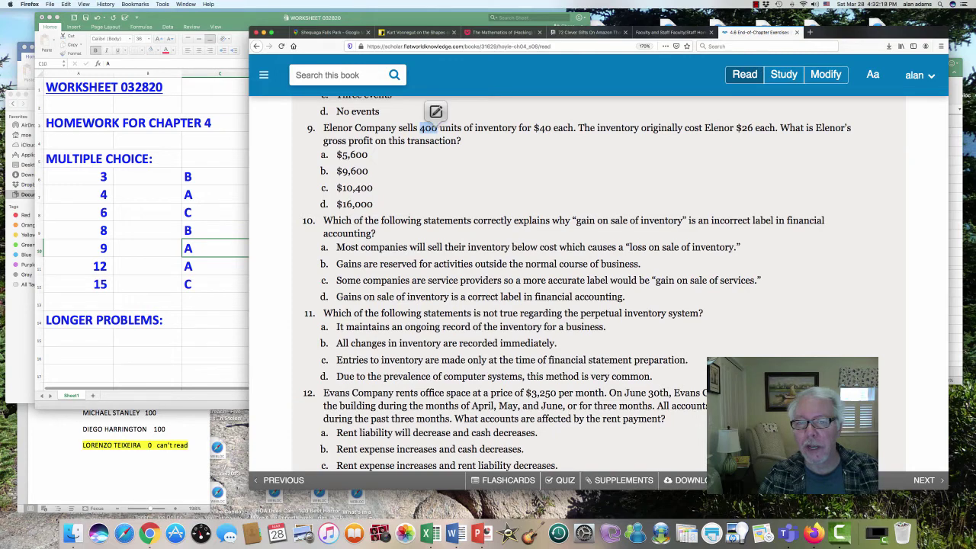
pyautogui.press('super+Tab')
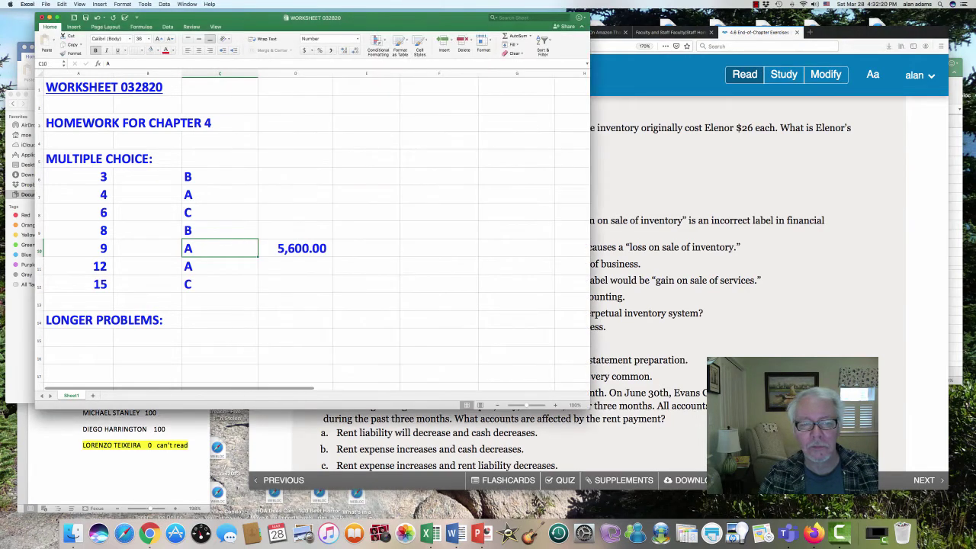
pyautogui.click(366, 248)
pyautogui.write('+400*40')
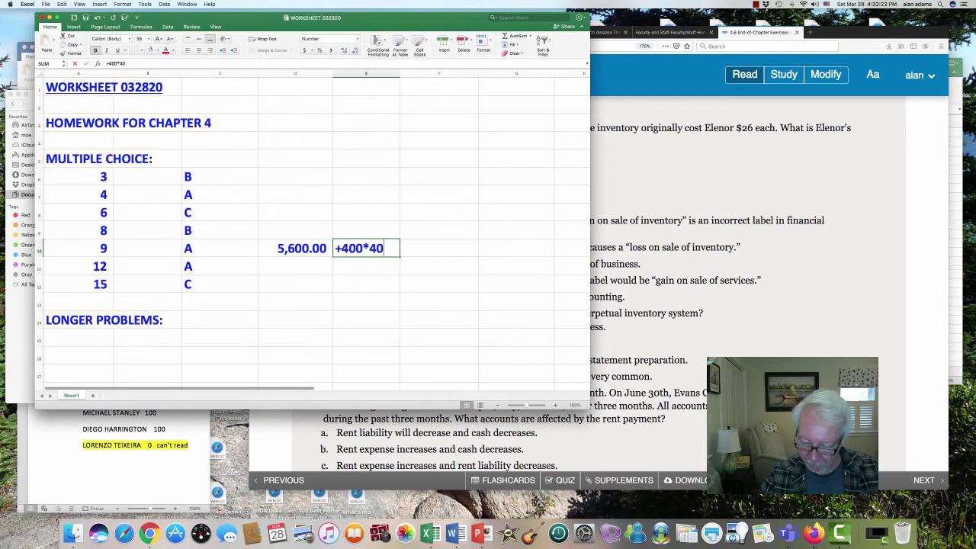
pyautogui.press('Return')
pyautogui.click(366, 248)
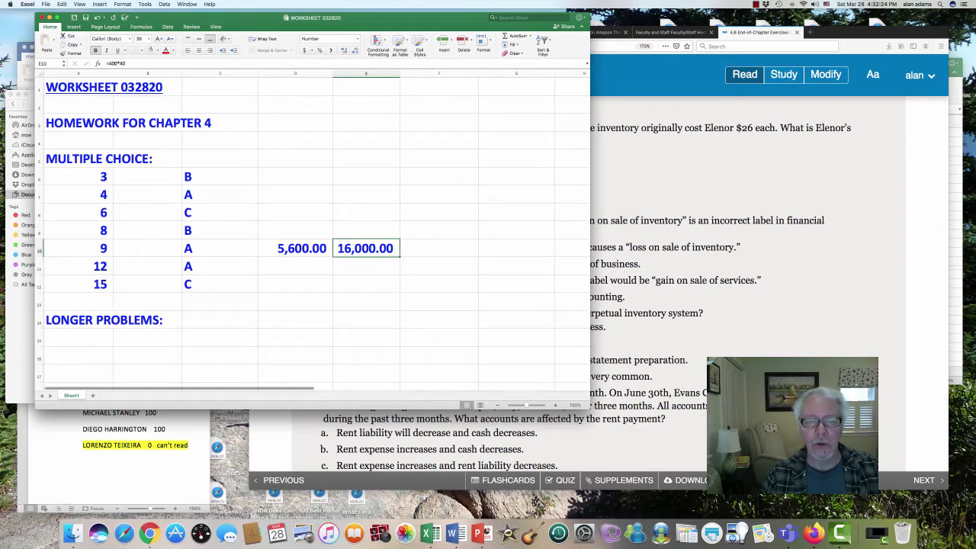
# Highlight the $26 unit cost in question 9 in Firefox, then calculate the cost of goods sold as 26*400 in Excel cell F10.
pyautogui.click(439, 248)
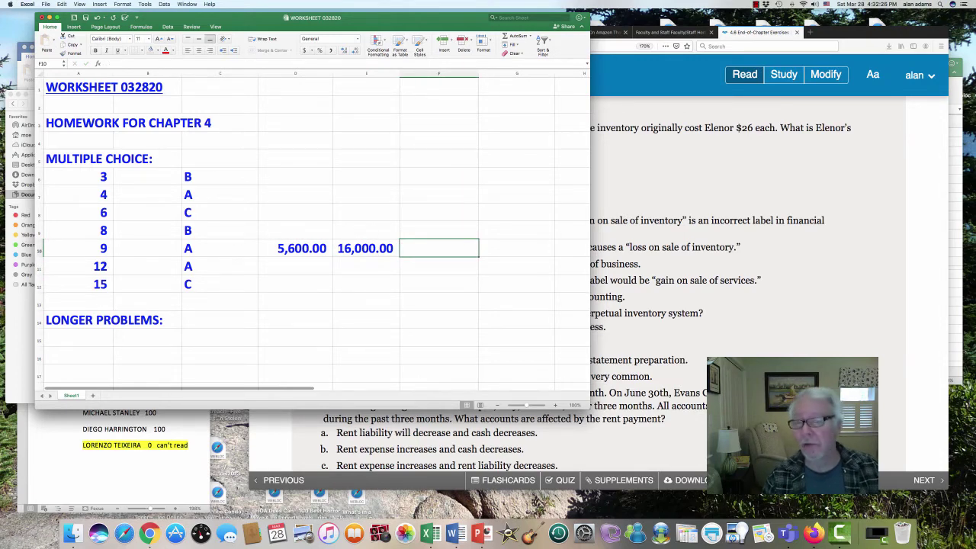
pyautogui.press('super+Tab')
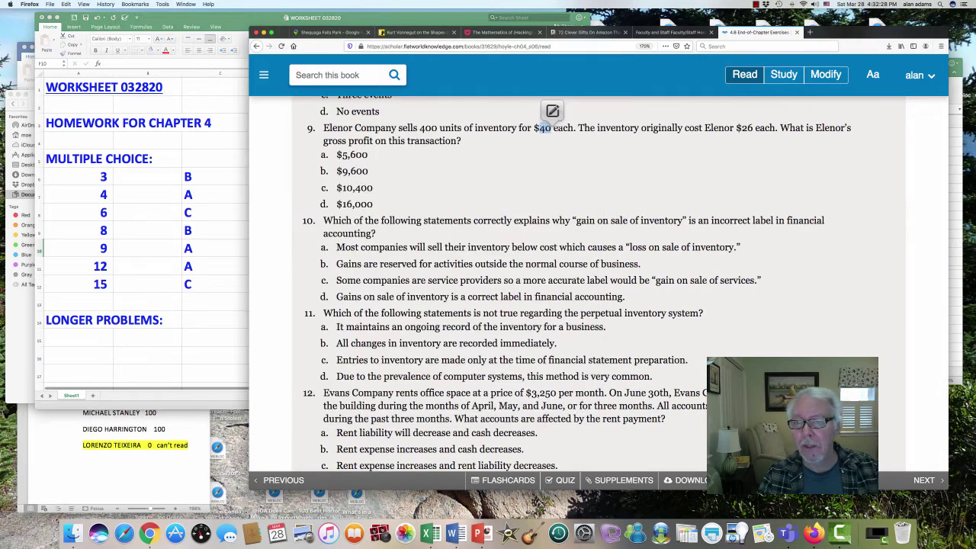
pyautogui.doubleClick(748, 128)
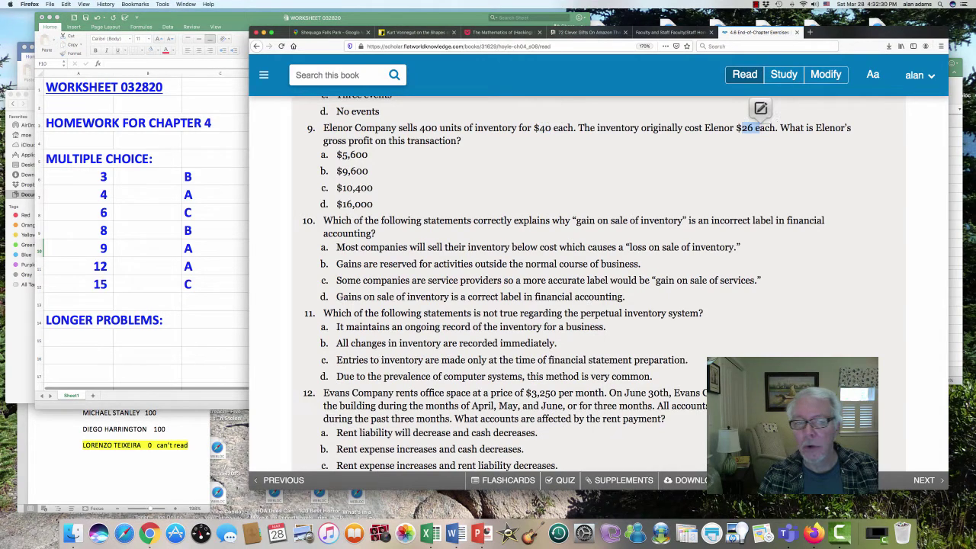
pyautogui.press('super+Tab')
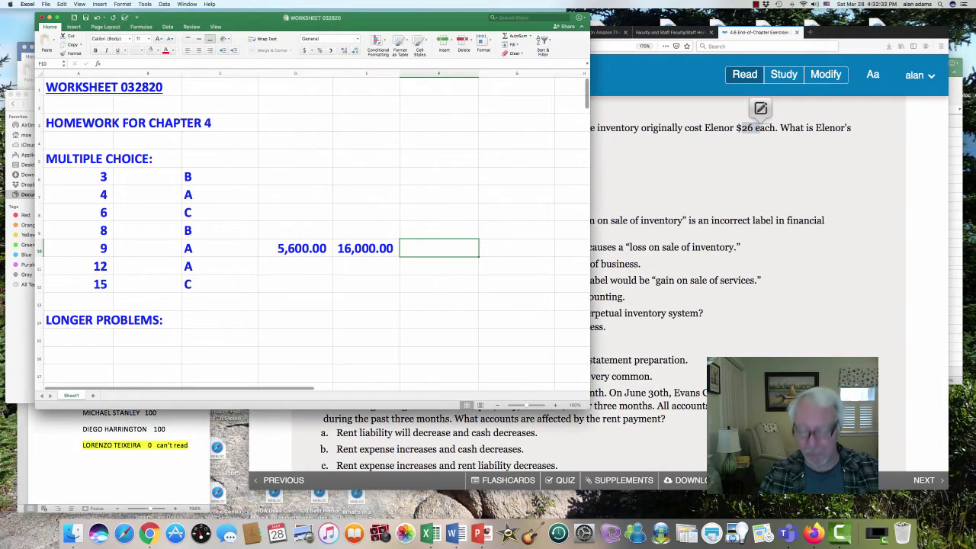
pyautogui.write('=26*400')
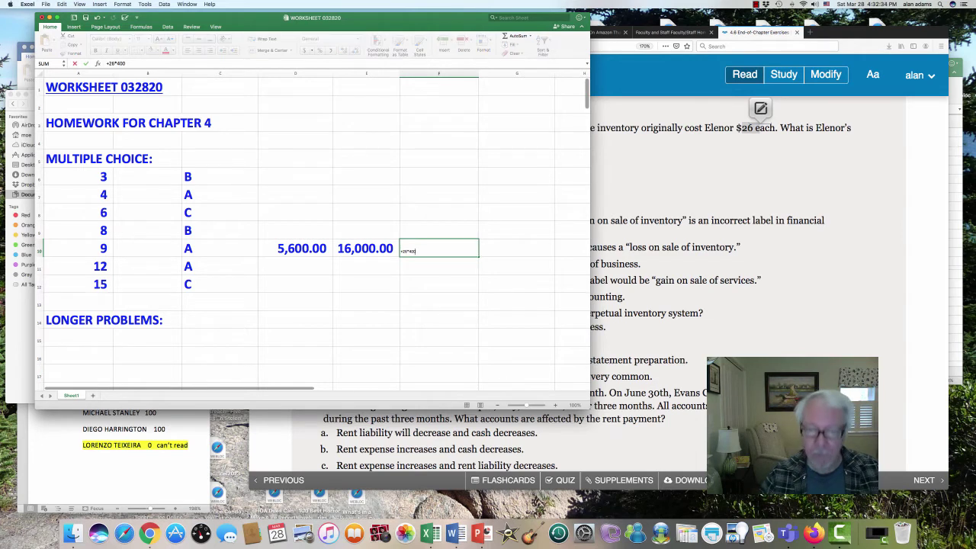
pyautogui.press('Return')
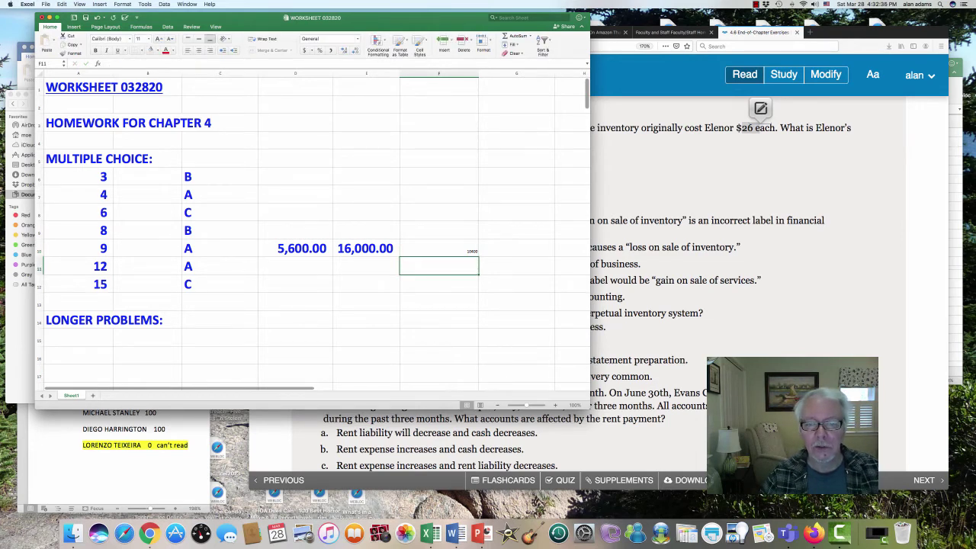
# Set the font size of the cost calculation in cell F10 to 36.
pyautogui.click(439, 249)
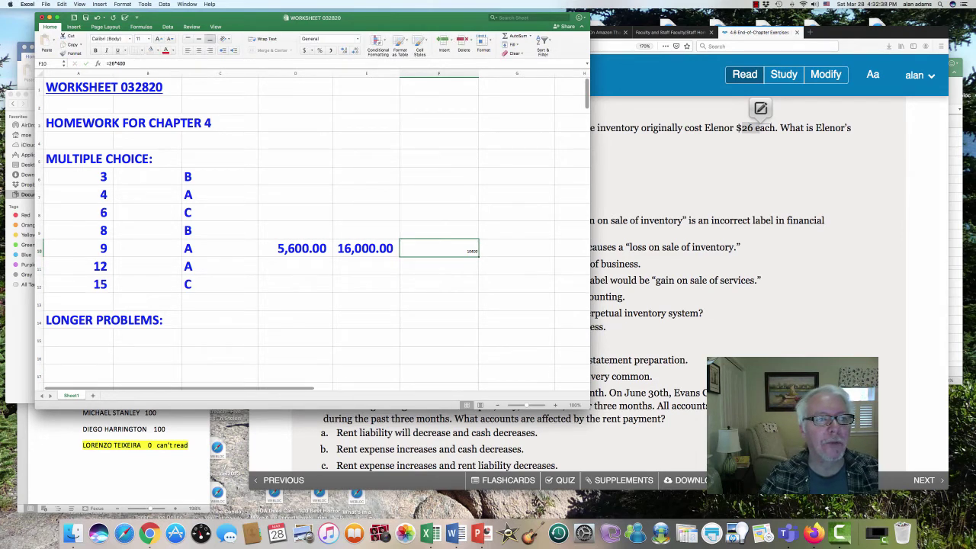
pyautogui.click(143, 38)
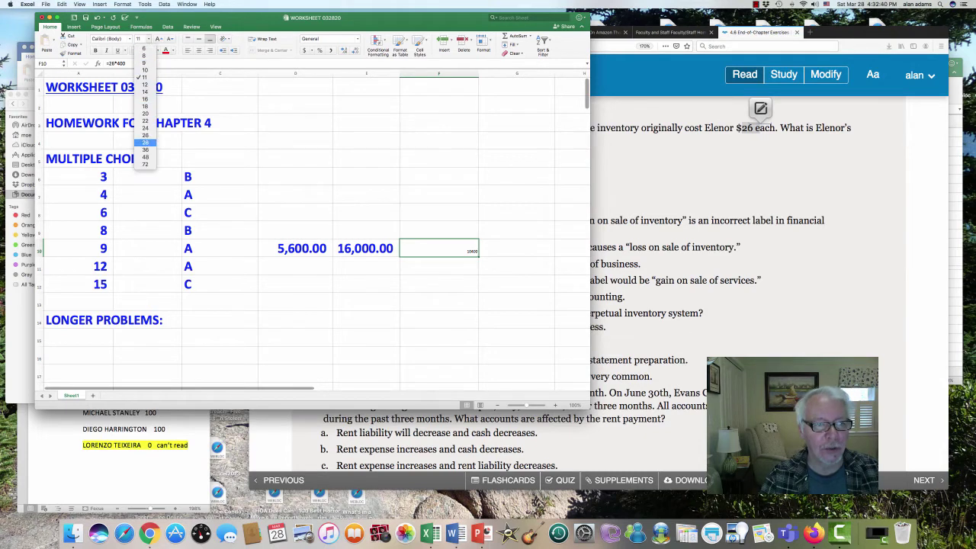
pyautogui.press('Escape')
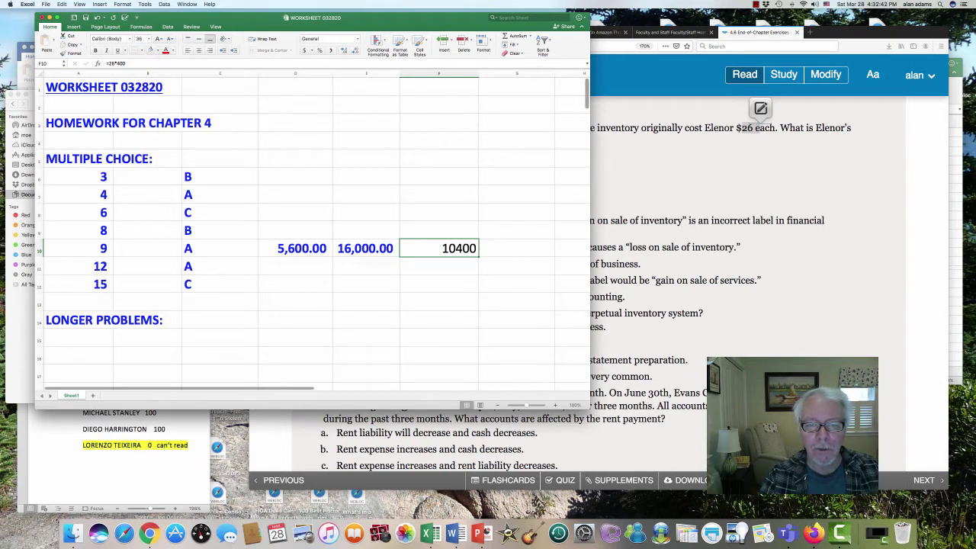
# Calculate the gross profit in cell G10 by subtracting the cost in F10 from the sales in E10.
pyautogui.click(517, 248)
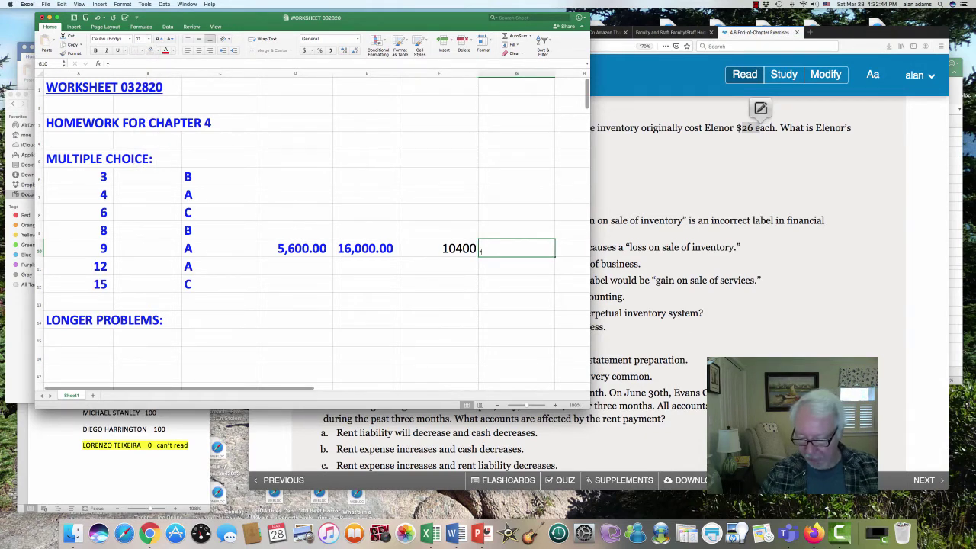
pyautogui.write('=')
pyautogui.press('Left')
pyautogui.press('Left')
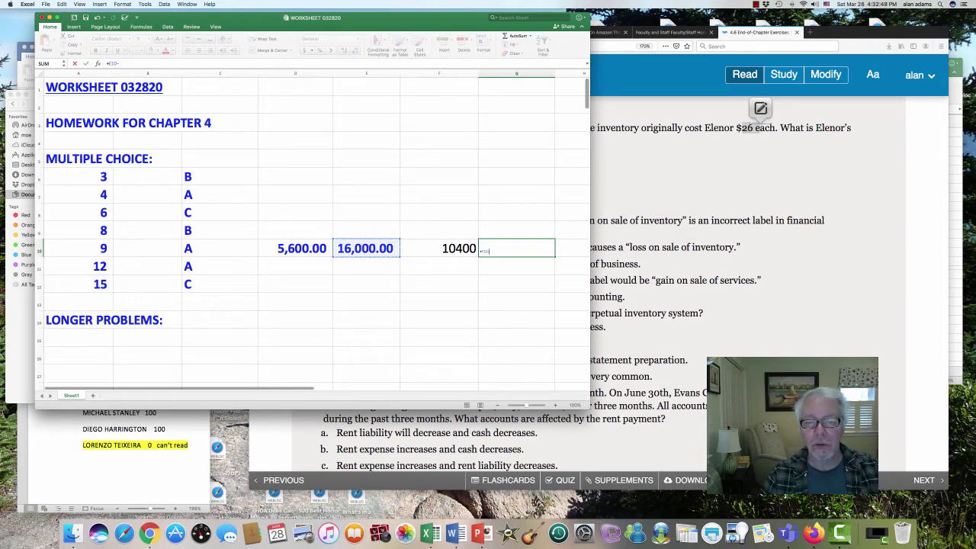
pyautogui.write('-')
pyautogui.press('Left')
pyautogui.press('Return')
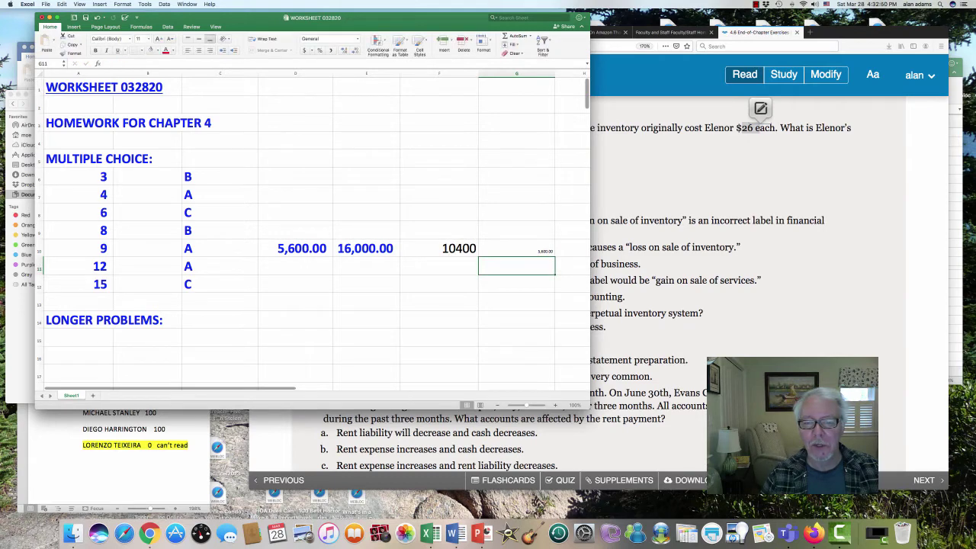
# Set the font size of the gross profit in cell G10 to 36 and compare it with the calculation in D10.
pyautogui.click(516, 248)
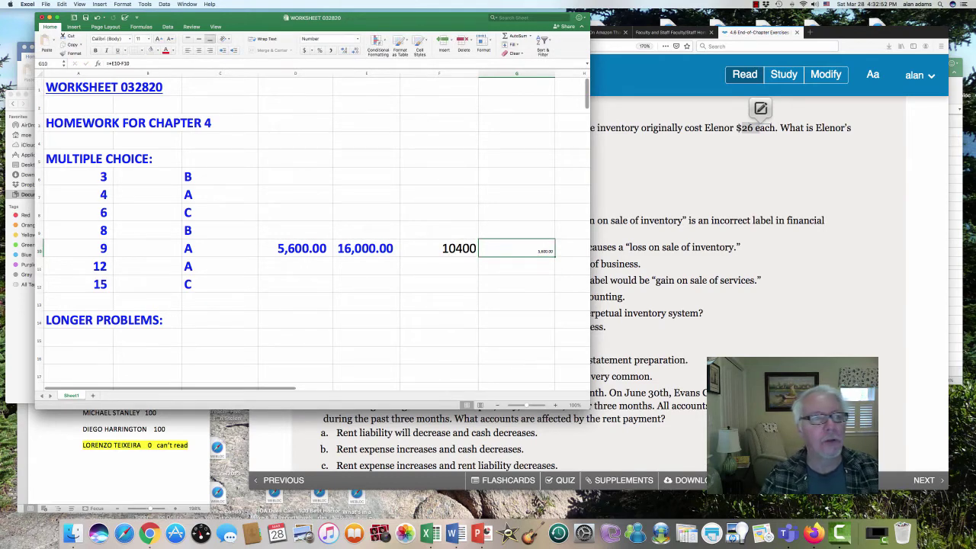
pyautogui.click(149, 38)
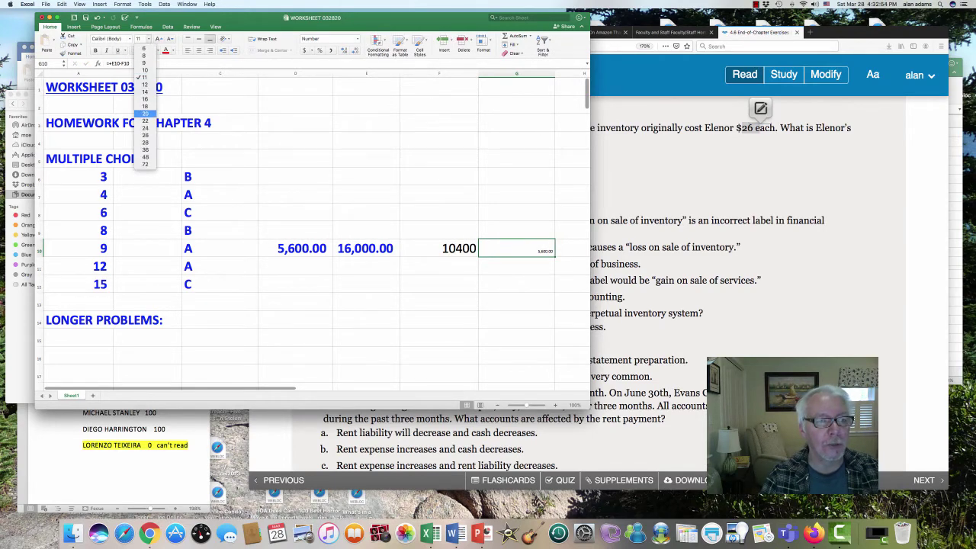
pyautogui.click(145, 149)
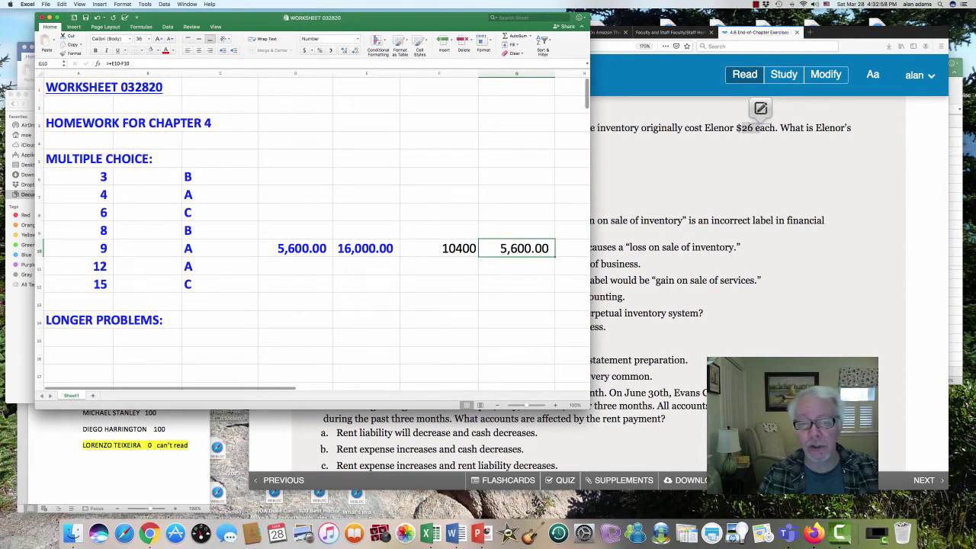
pyautogui.click(295, 248)
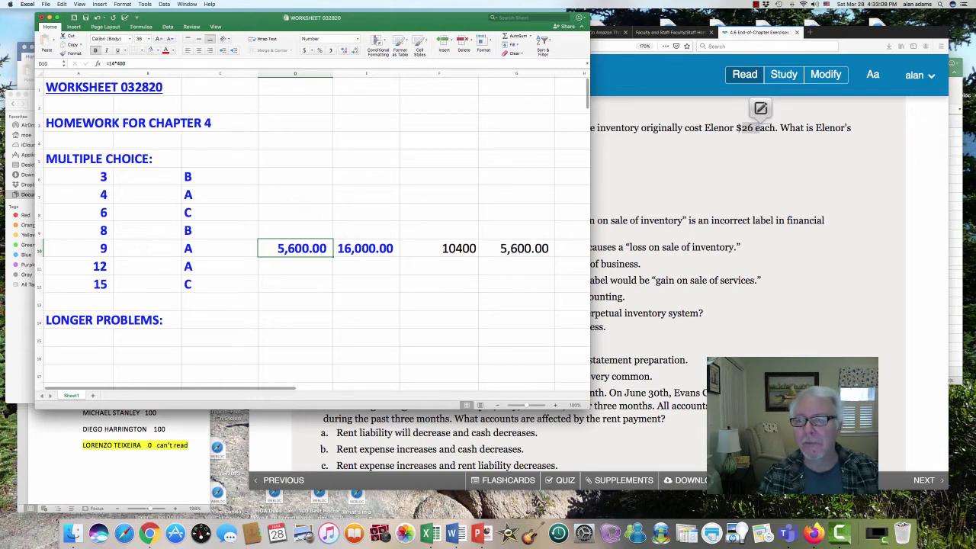
# Read question 12 about Evans Company's rent payment in Firefox, highlighting its key phrases, and select its answer cell C11 in the Excel worksheet.
pyautogui.press('super+Tab')
pyautogui.press('super+Tab')
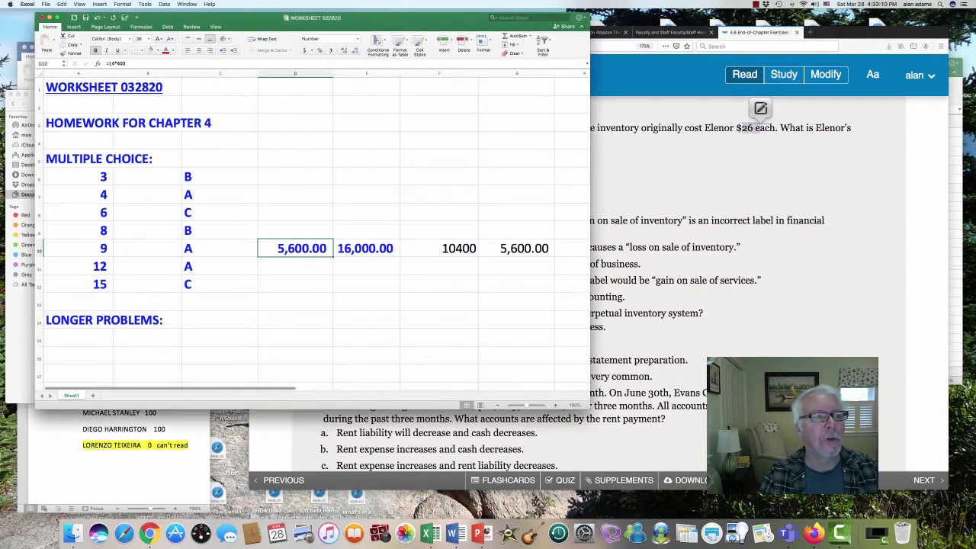
pyautogui.press('super+Tab')
pyautogui.scroll(-5, 580, 282)
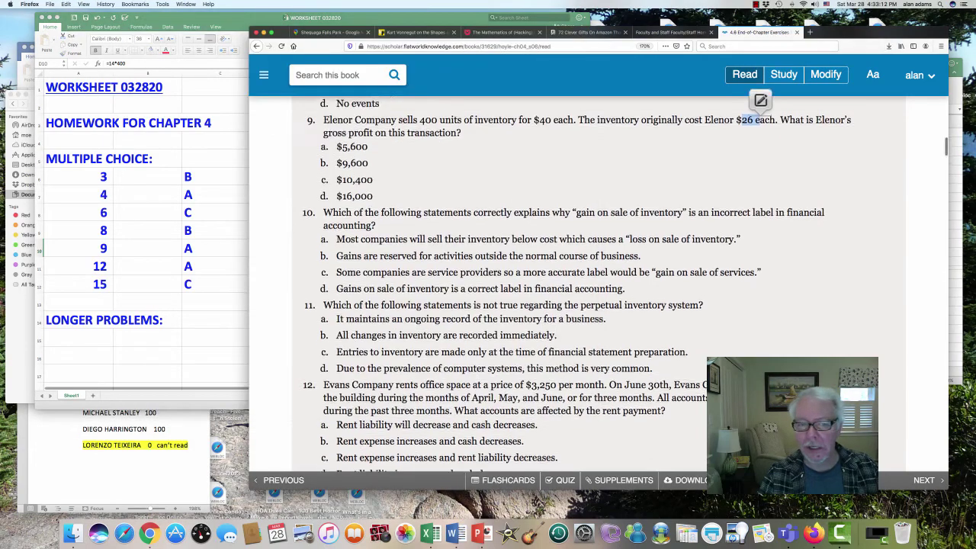
pyautogui.scroll(-5, 580, 283)
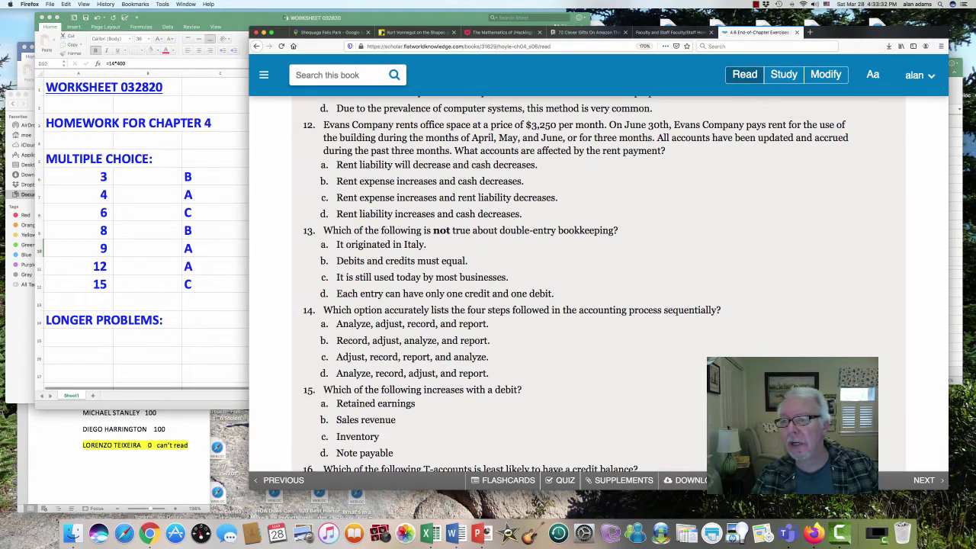
pyautogui.moveTo(671, 138); pyautogui.dragTo(849, 138)
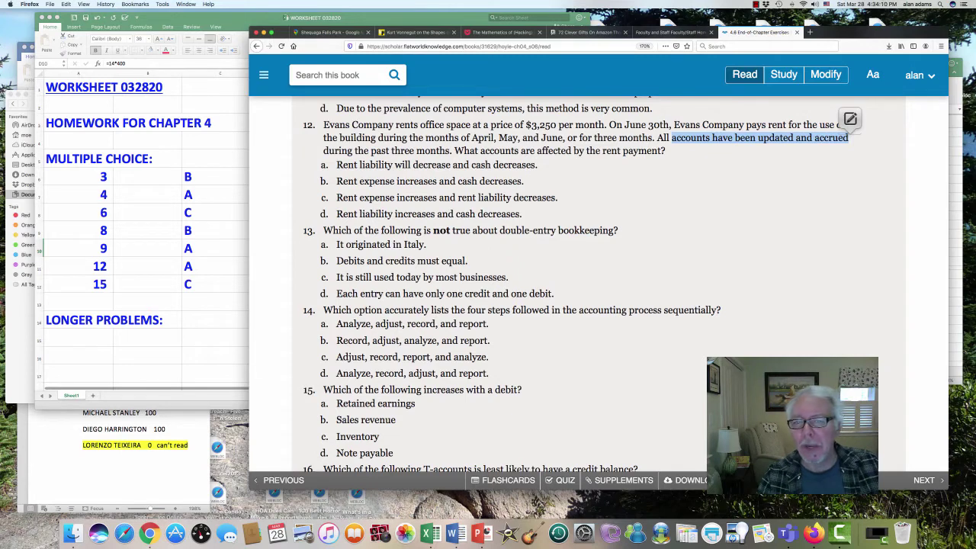
pyautogui.moveTo(587, 151); pyautogui.dragTo(662, 150)
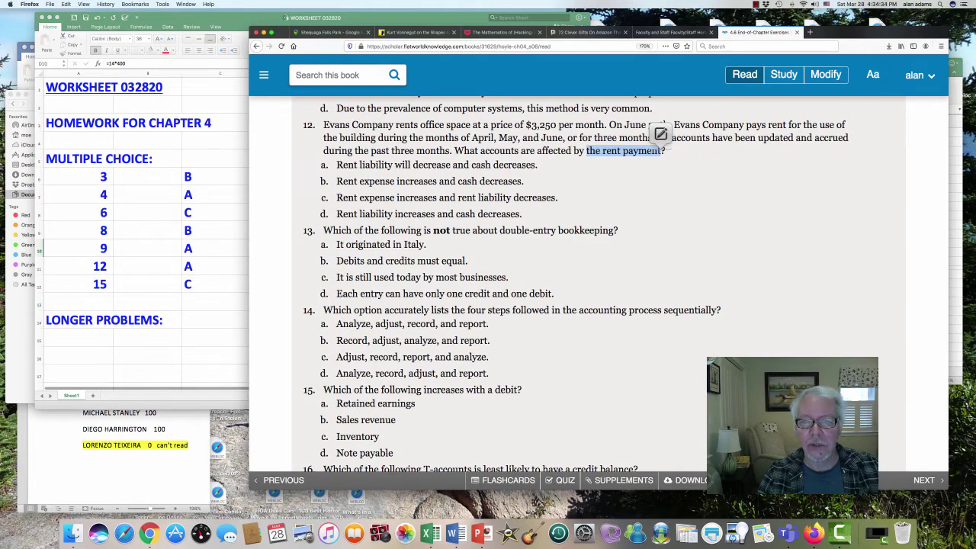
pyautogui.press('Escape')
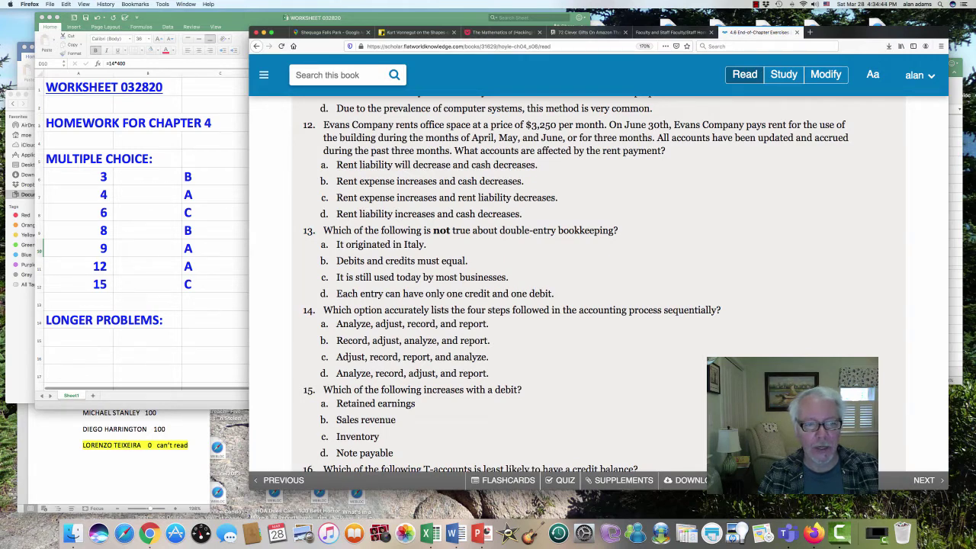
pyautogui.click(219, 266)
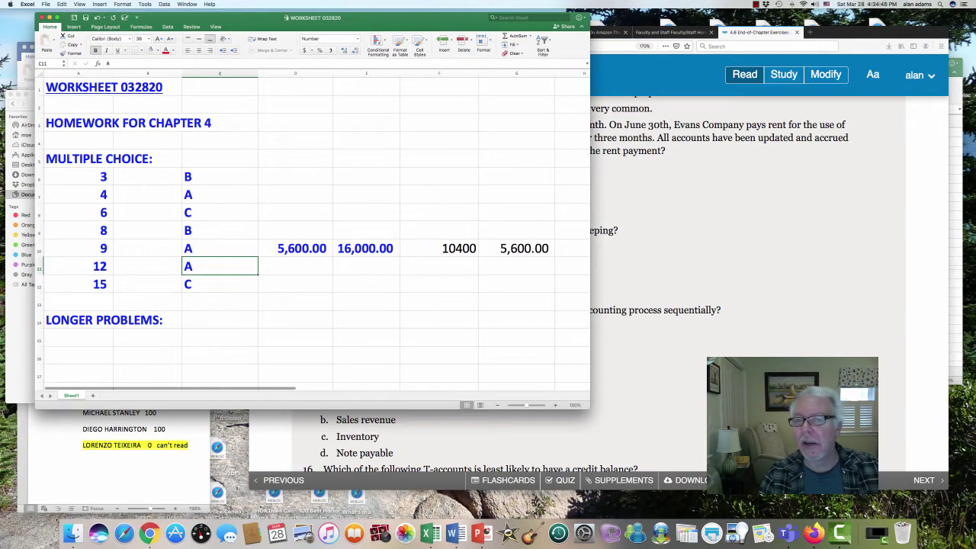
# Read question 15 about accounts that increase with a debit in Firefox, and bring up the T-account rules workbook in Excel.
pyautogui.press('super+Tab')
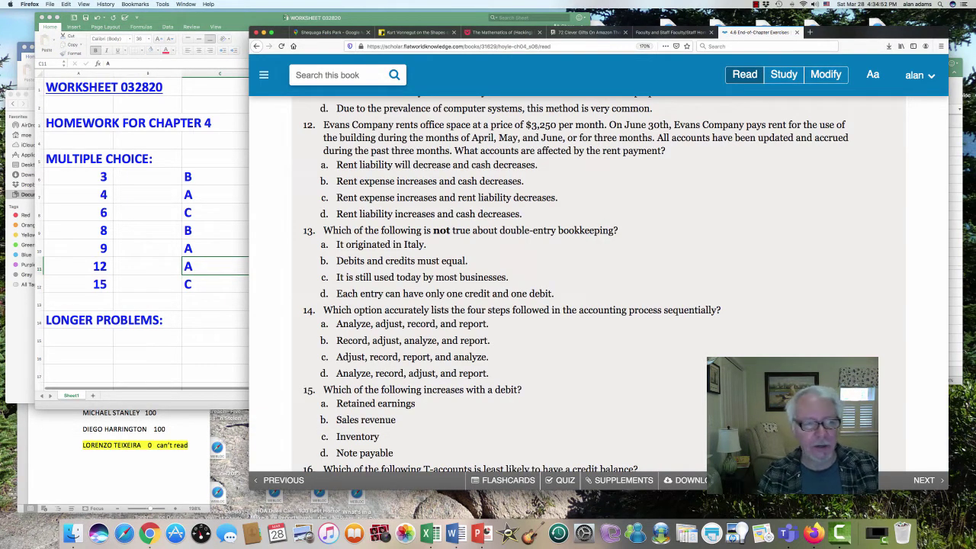
pyautogui.scroll(-5, 599, 282)
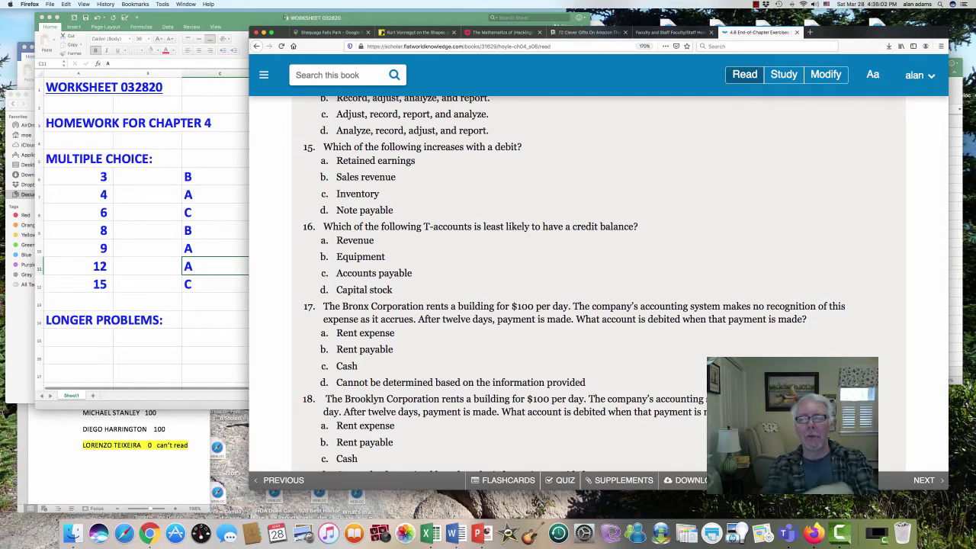
pyautogui.press('super+Tab')
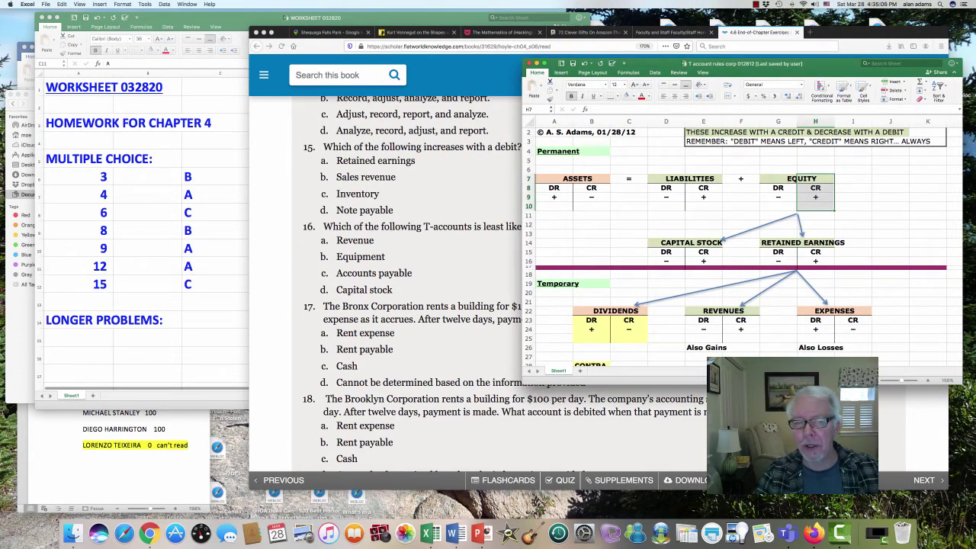
pyautogui.press('super+Tab')
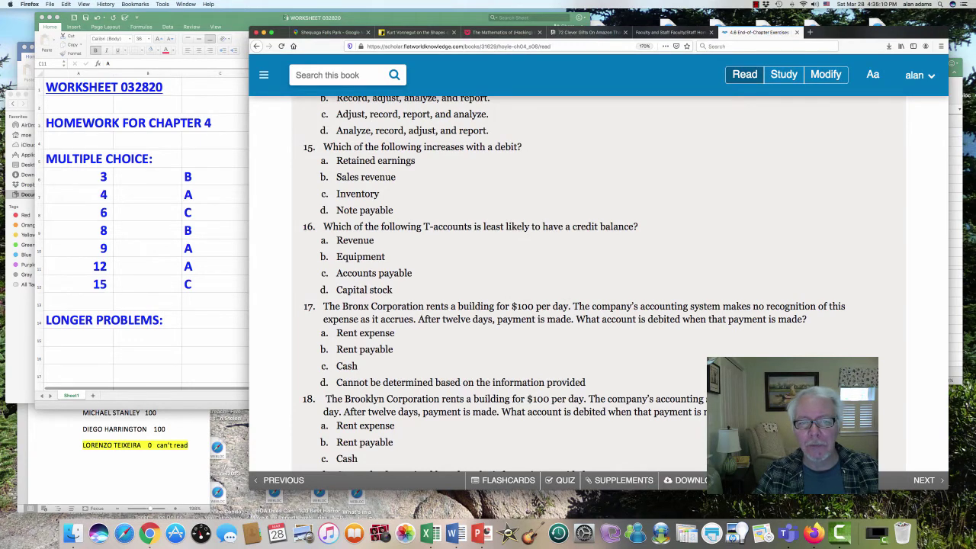
pyautogui.press('super+Tab')
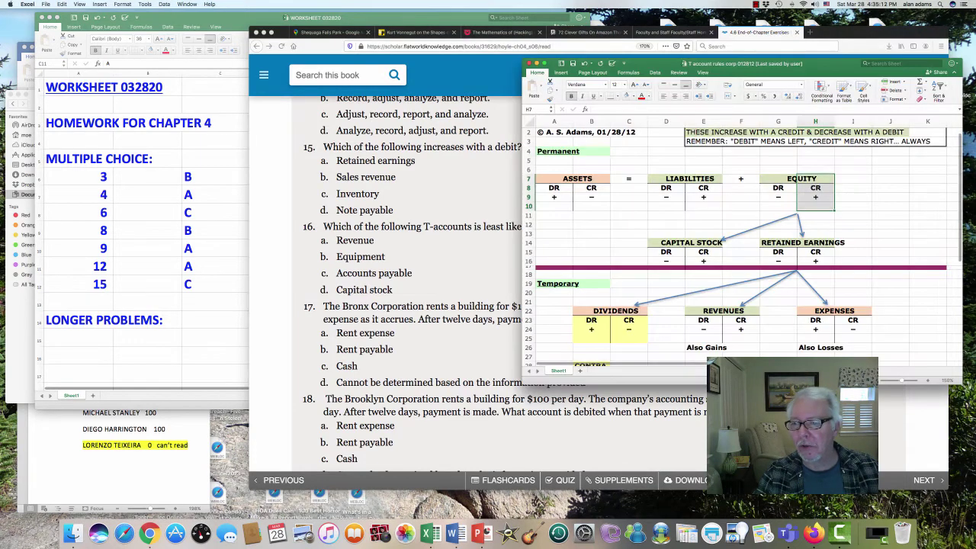
# Check the T-account rules for question 15, highlighting the credit sides of retained earnings and revenues, then the whole liabilities and assets accounts.
pyautogui.click(816, 253)
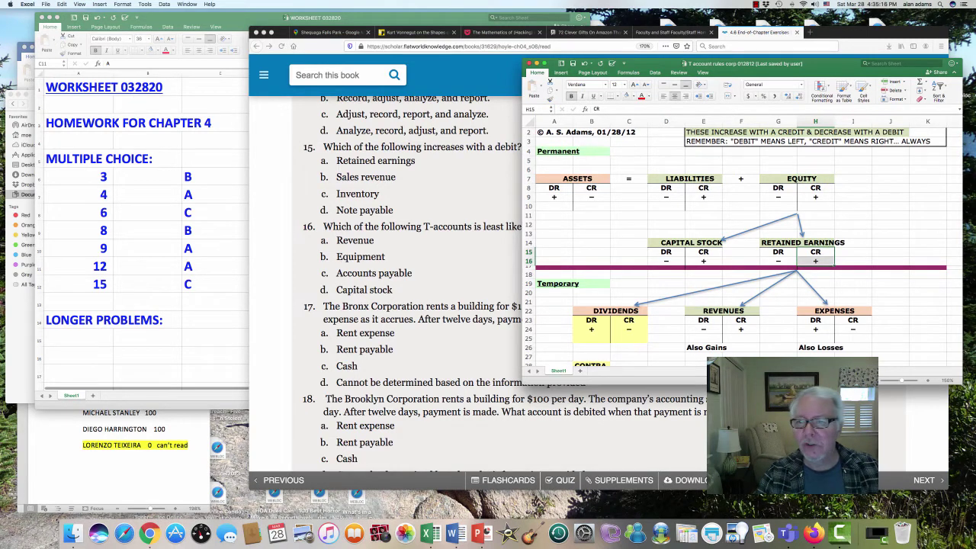
pyautogui.click(741, 324)
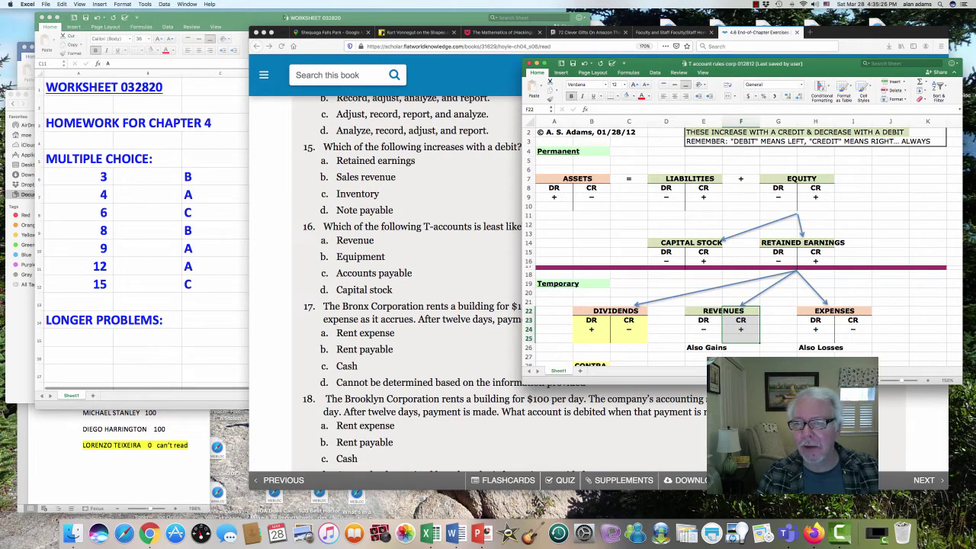
pyautogui.moveTo(666, 179); pyautogui.dragTo(703, 207)
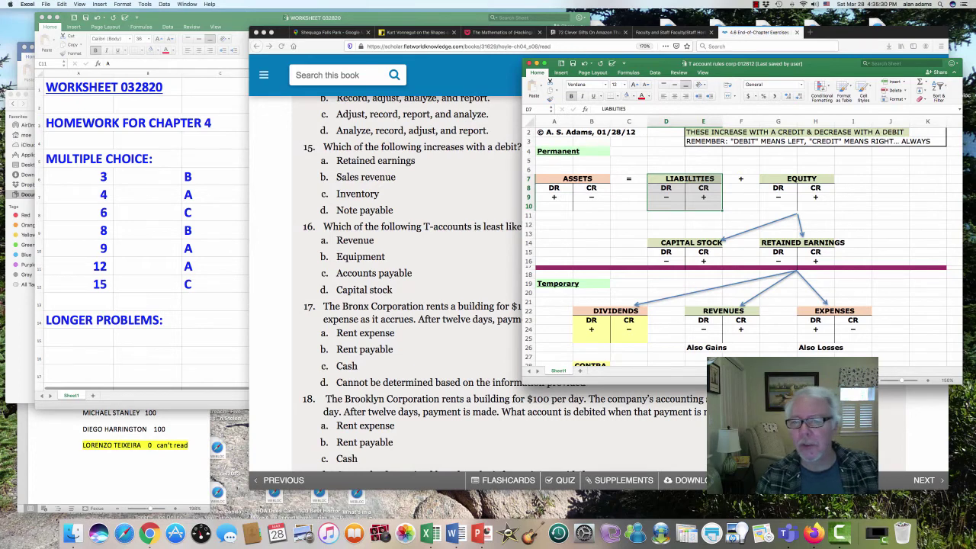
pyautogui.moveTo(554, 178); pyautogui.dragTo(591, 206)
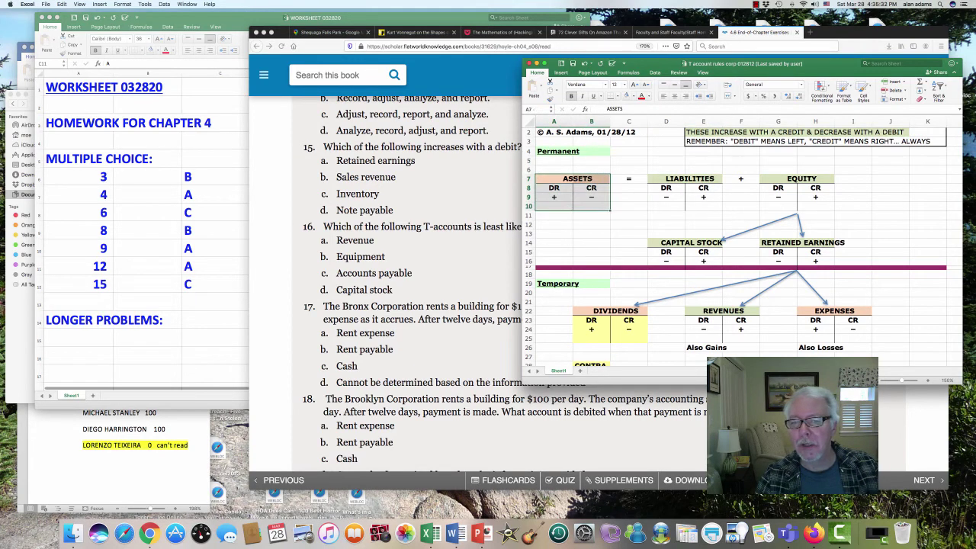
# Highlight the answer Inventory under question 15 in Firefox, and select its answer cell C12 in the Excel homework worksheet.
pyautogui.press('super+Tab')
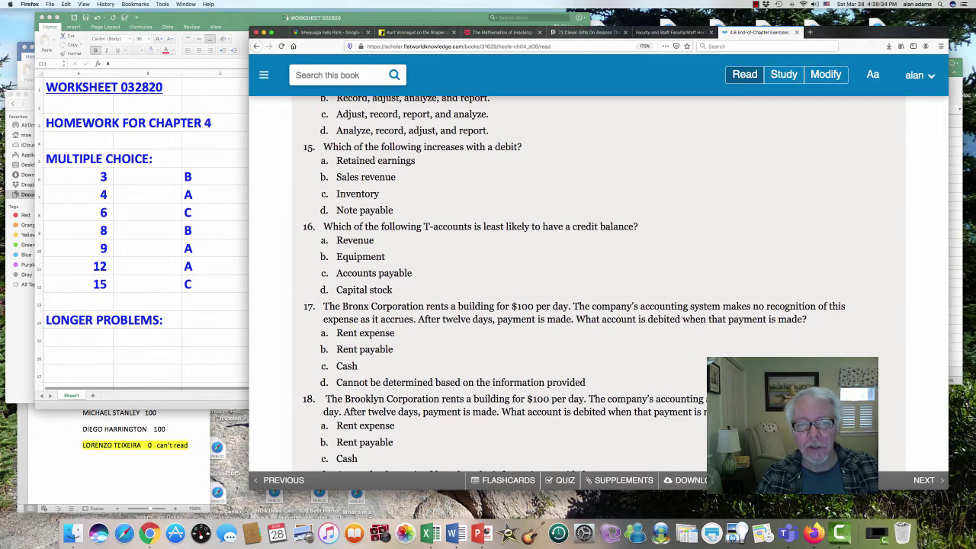
pyautogui.doubleClick(358, 193)
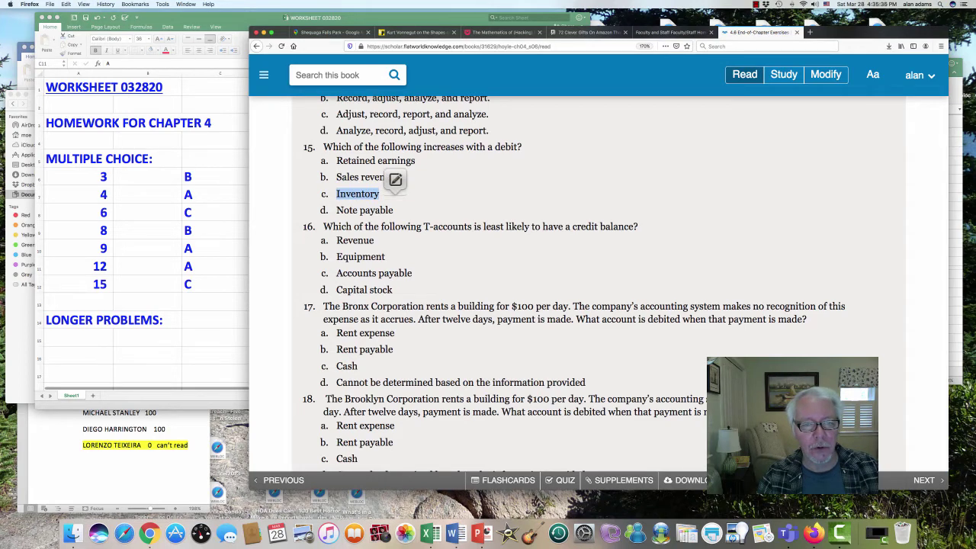
pyautogui.press('super+Tab')
pyautogui.click(220, 284)
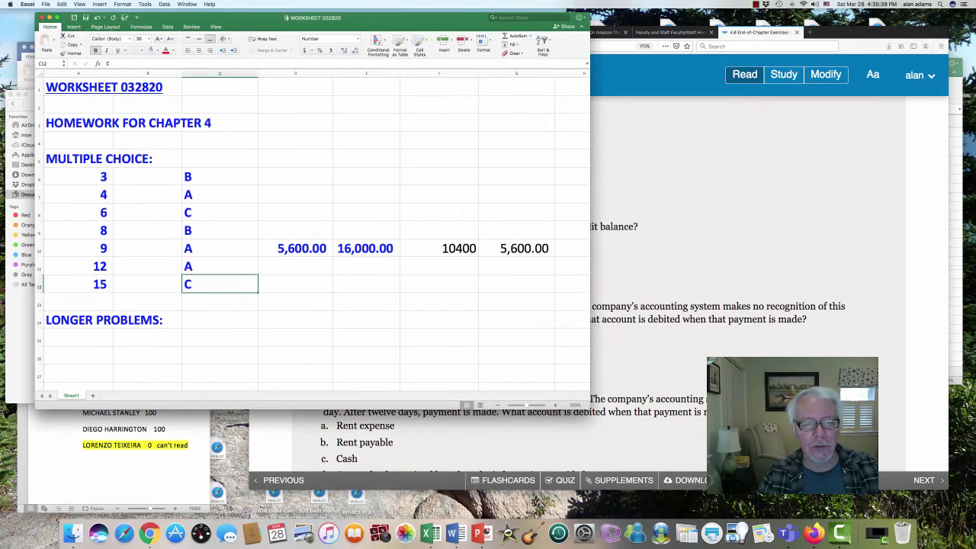
# Find problem 6 about the Hamner Corporation's transactions in the textbook's Problems section in Firefox.
pyautogui.press('super+Tab')
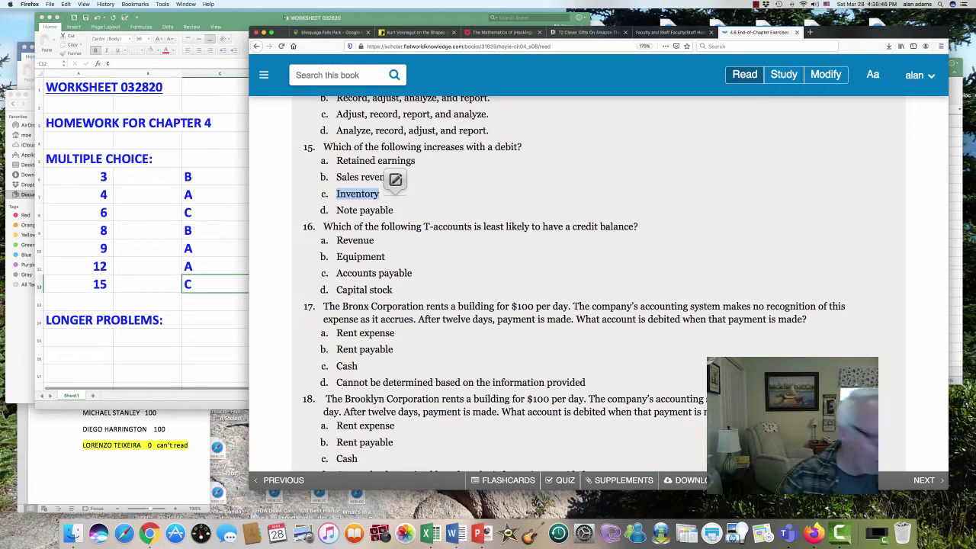
pyautogui.scroll(-15, 580, 290)
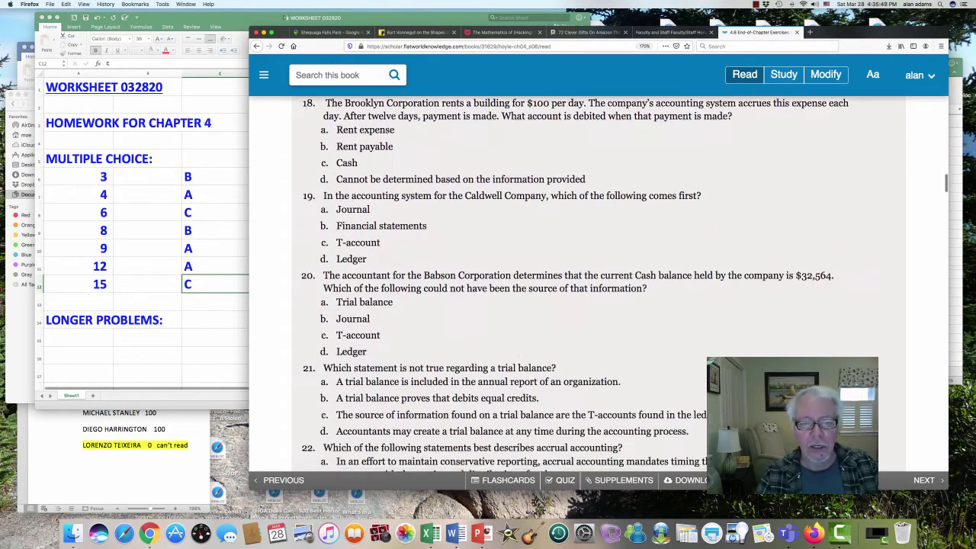
pyautogui.scroll(-15, 579, 290)
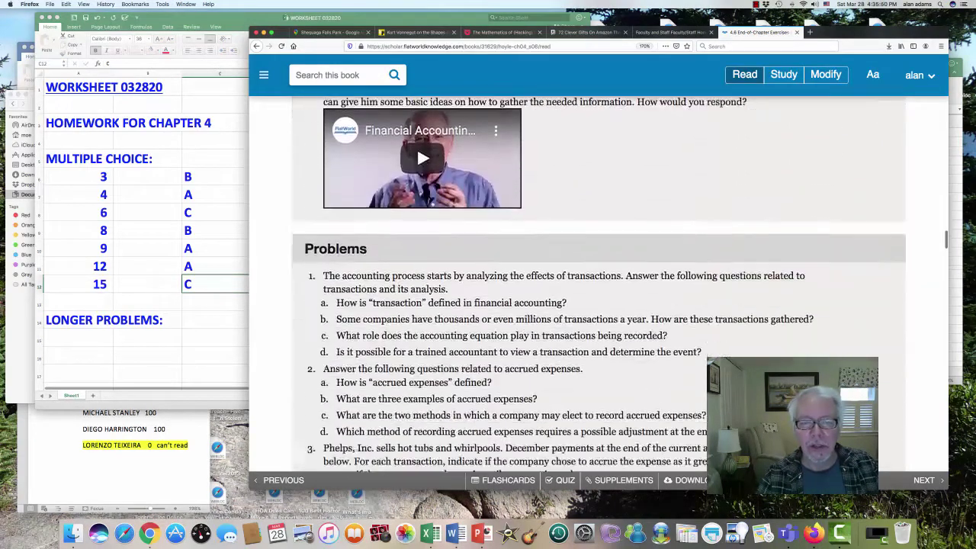
pyautogui.scroll(-10, 579, 290)
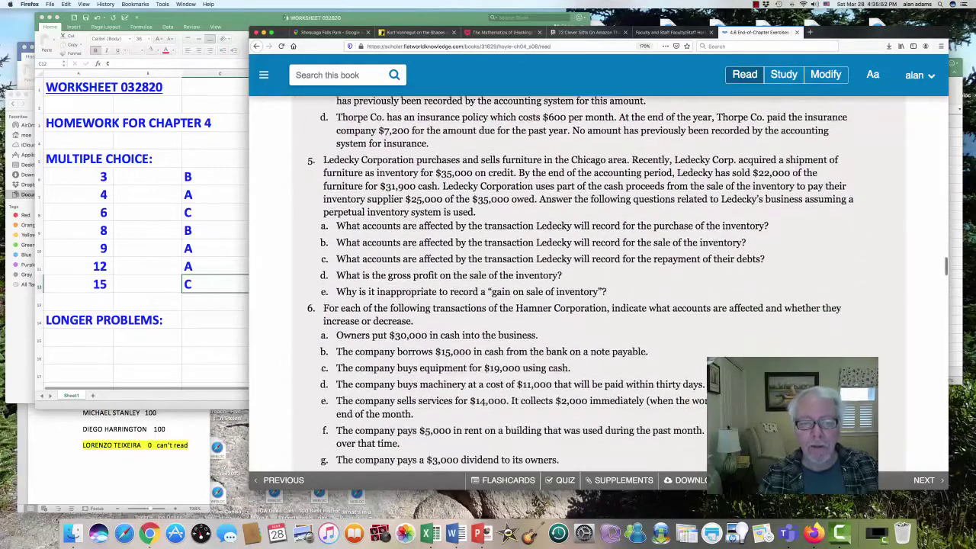
pyautogui.scroll(-3, 580, 290)
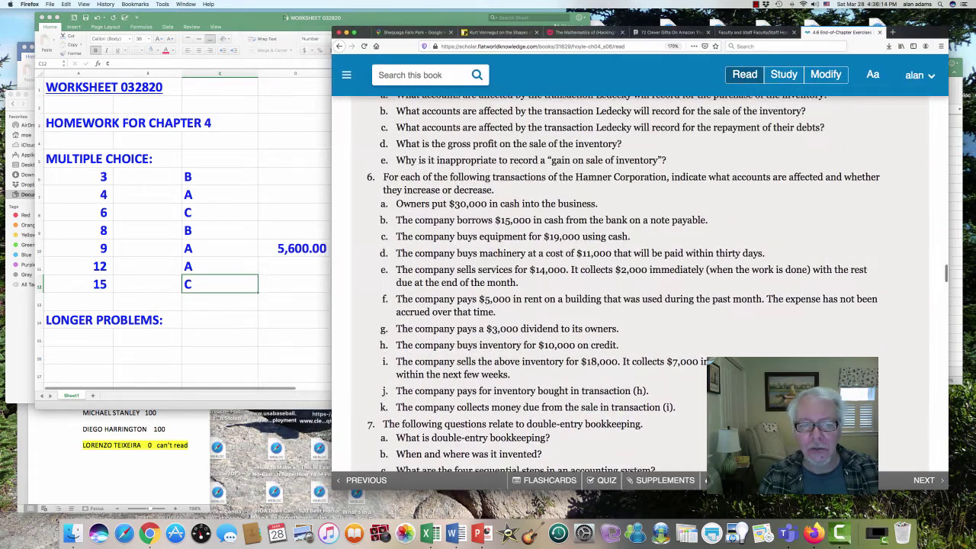
# Enter the heading PROBLEM 6 in cell A16 of the Excel worksheet, beneath LONGER PROBLEMS.
pyautogui.scroll(-2, 313, 228)
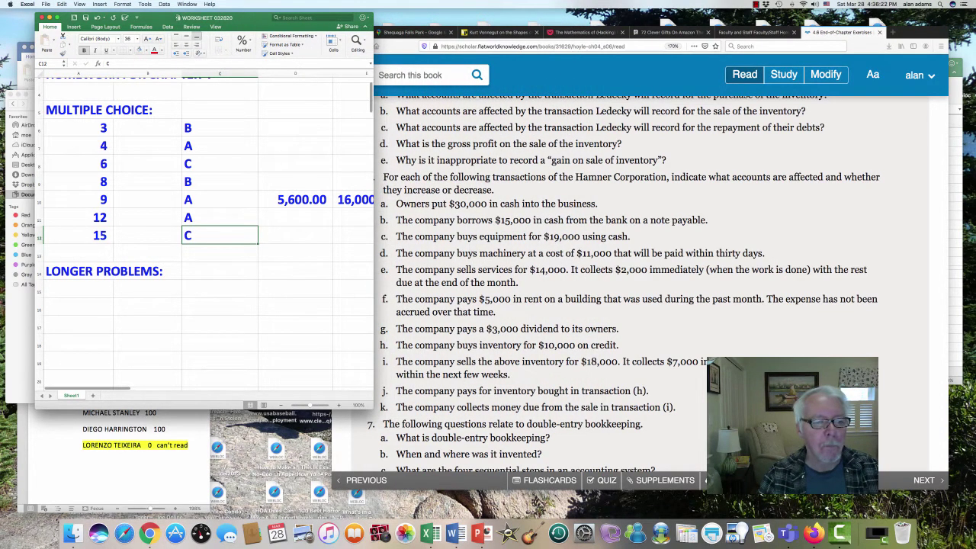
pyautogui.click(78, 306)
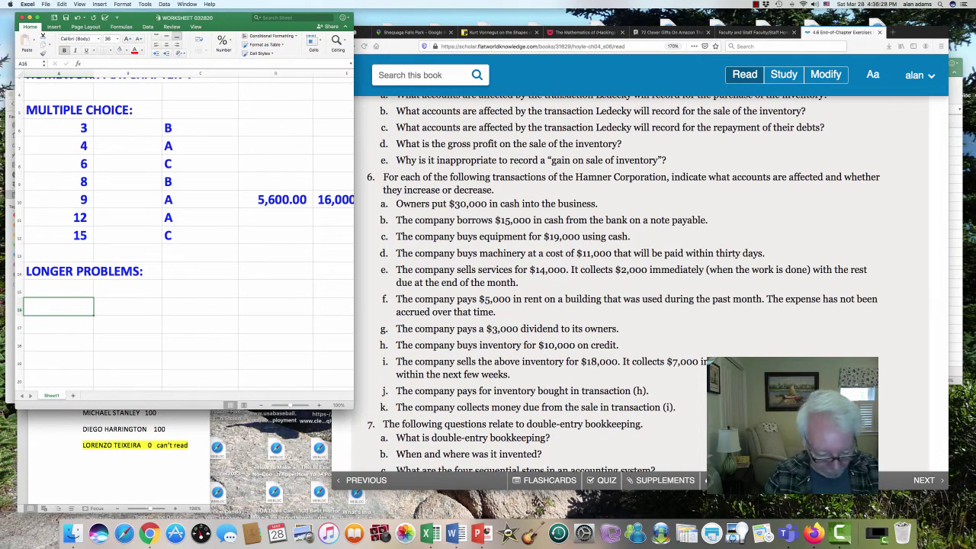
pyautogui.write('PROBLEM 6')
pyautogui.press('Return')
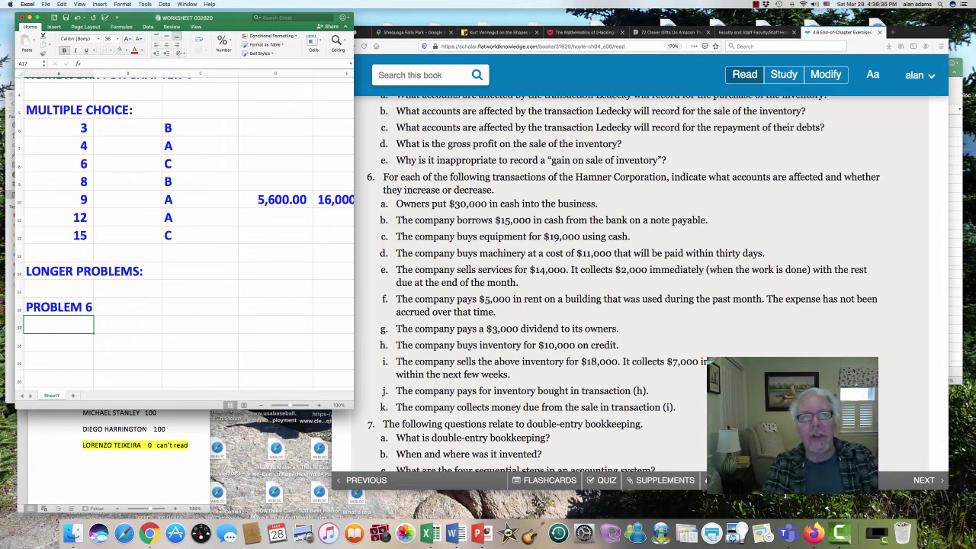
pyautogui.write('C')
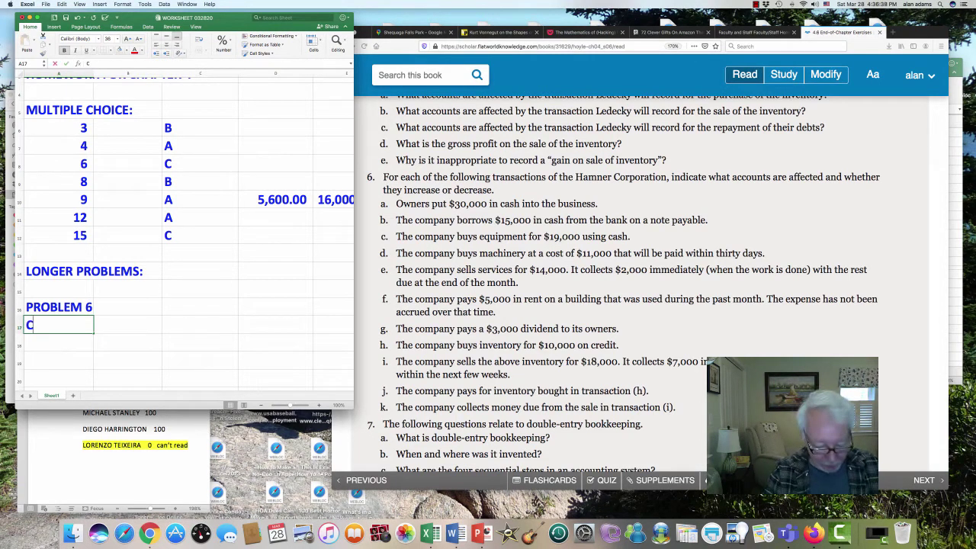
pyautogui.write('ASH INCREASE')
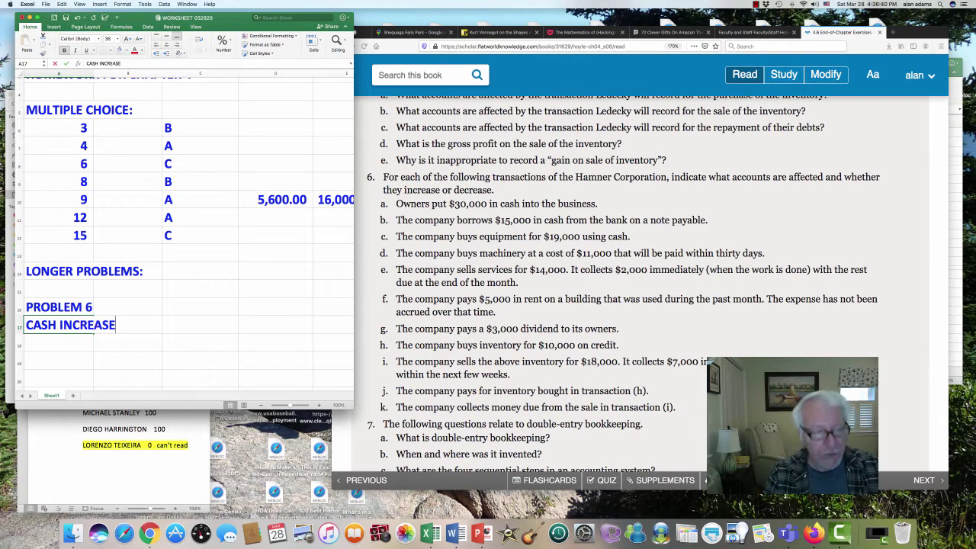
pyautogui.write('S')
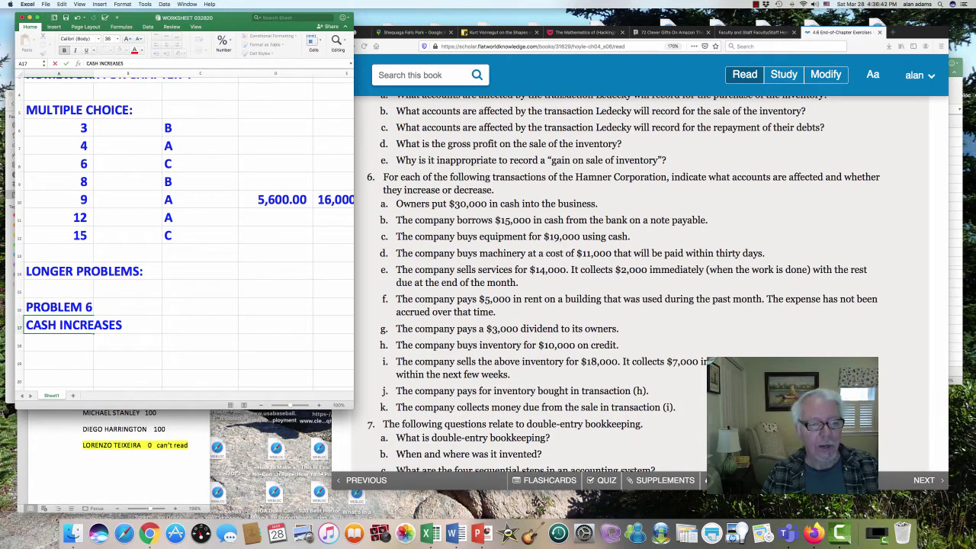
pyautogui.press('Up')
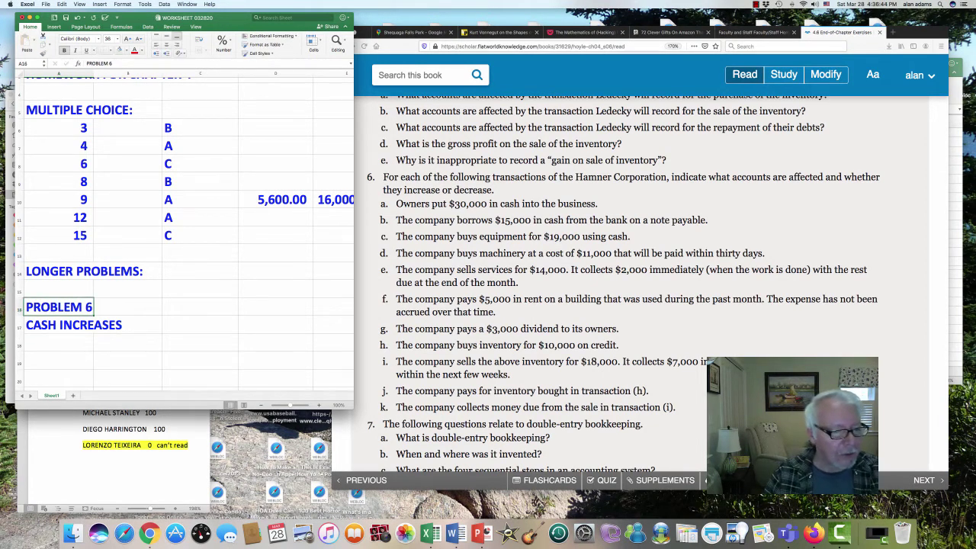
pyautogui.press('Down')
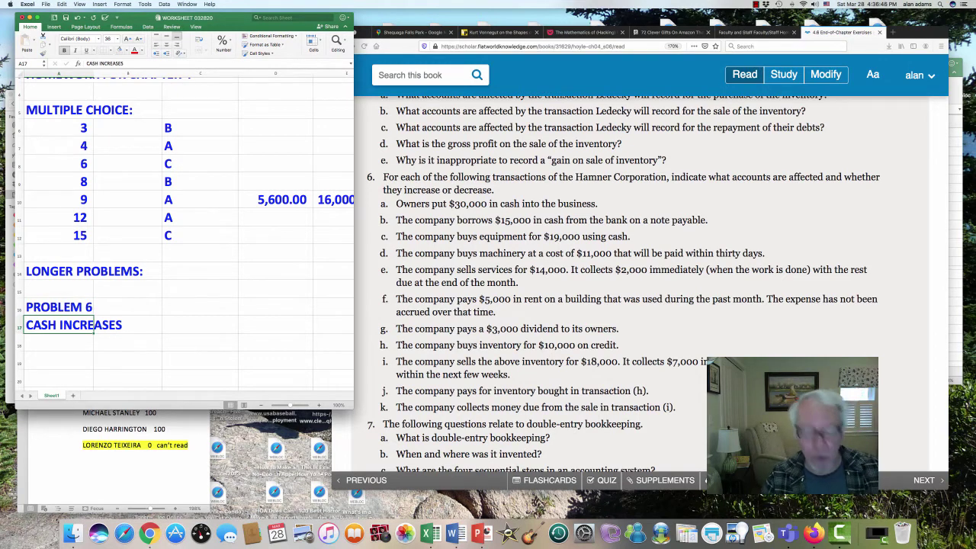
# Enter "A. CASH INCREASES CONTRIBUTED CAPITAL INCREASES (EQUITY)" in cell A17 as the answer to problem 6 part a.
pyautogui.write('A.')
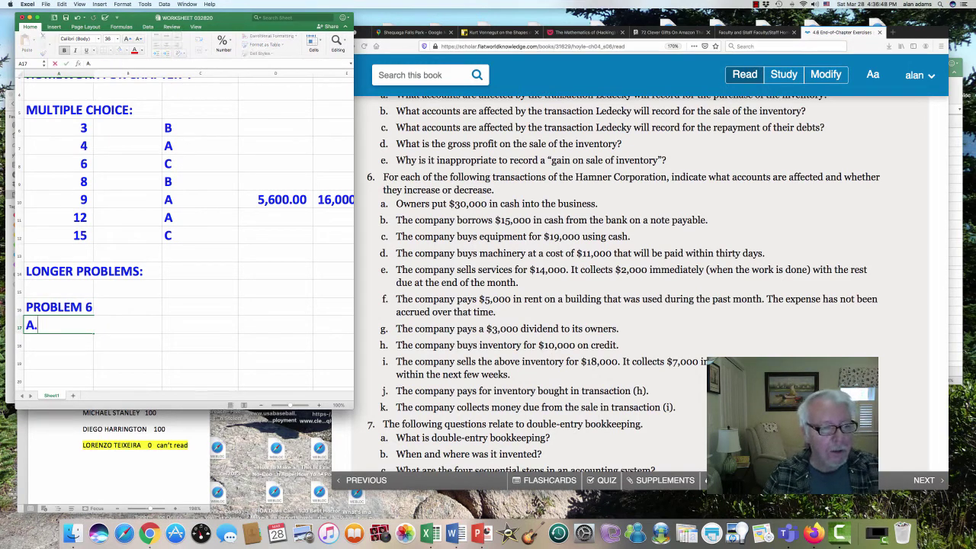
pyautogui.write(' CASH INCRE')
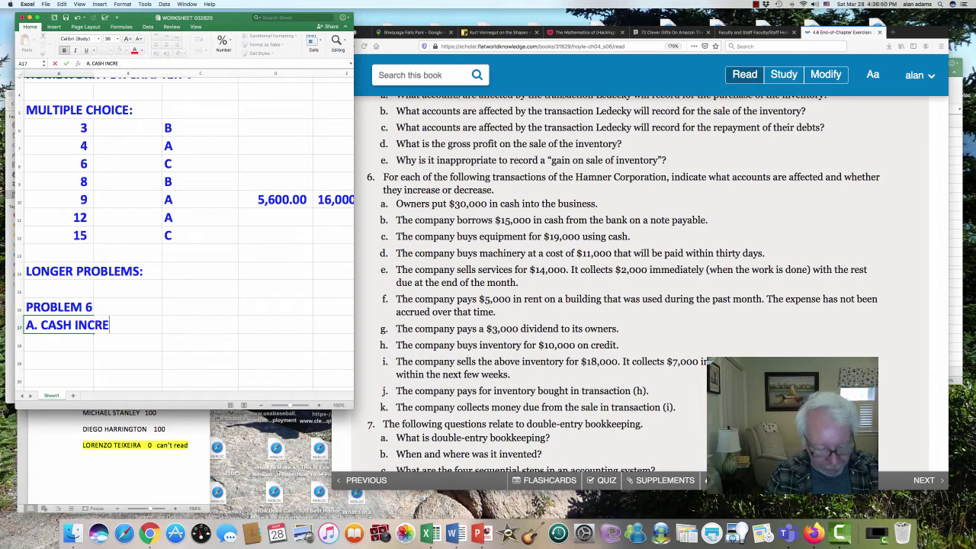
pyautogui.write('ASES')
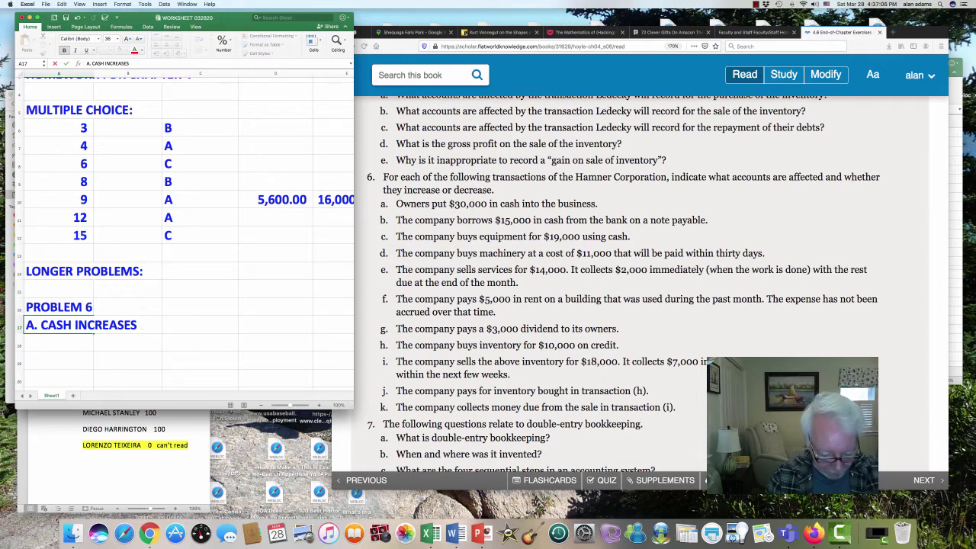
pyautogui.write('CON')
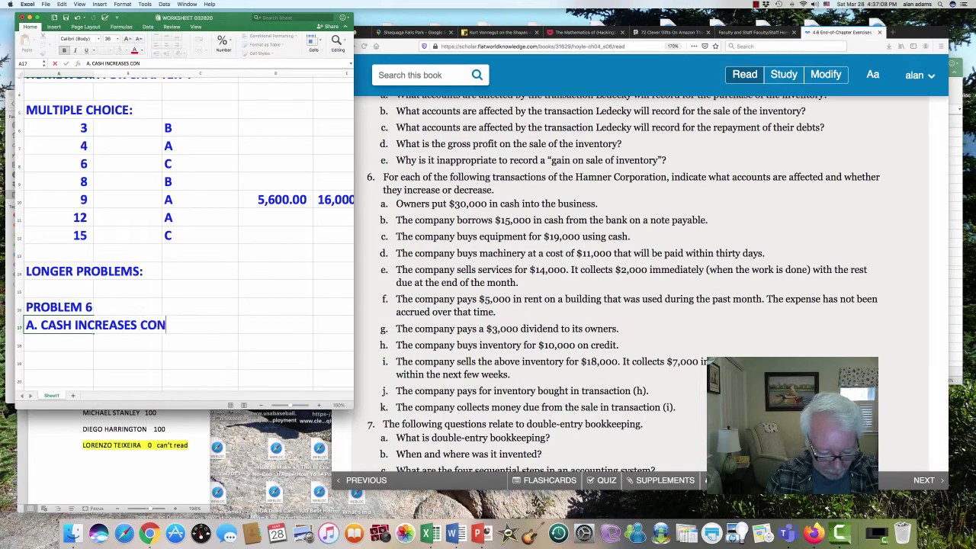
pyautogui.write('TRIBUTED C')
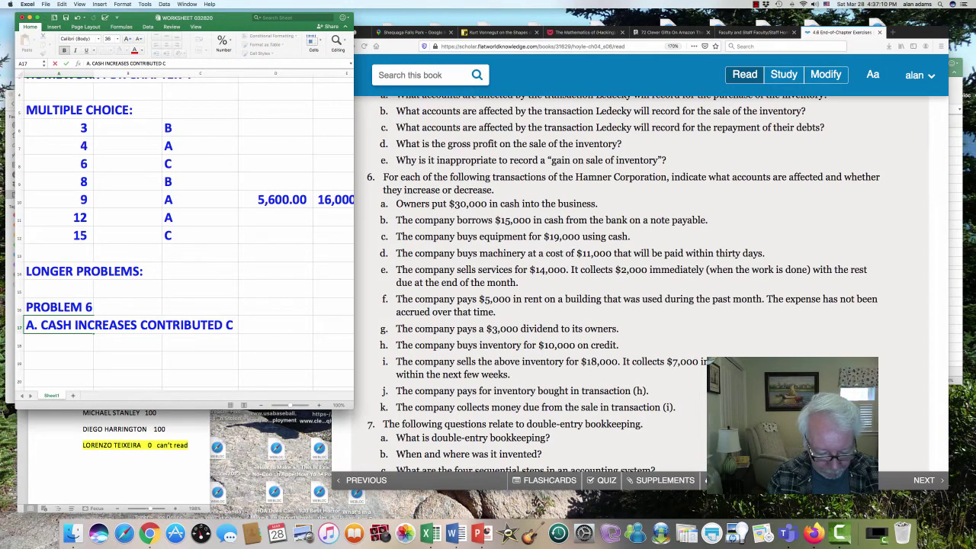
pyautogui.write('APITAL I')
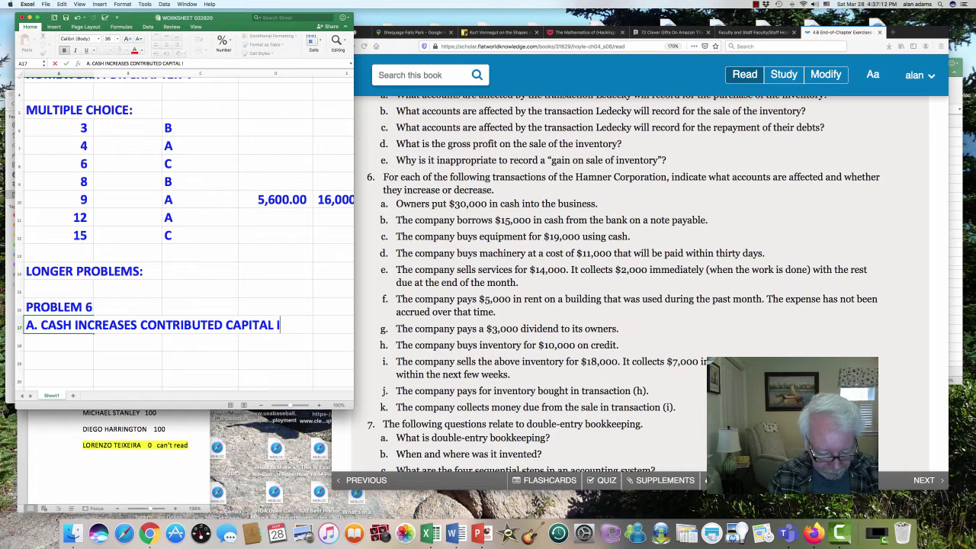
pyautogui.write('NCREASES (')
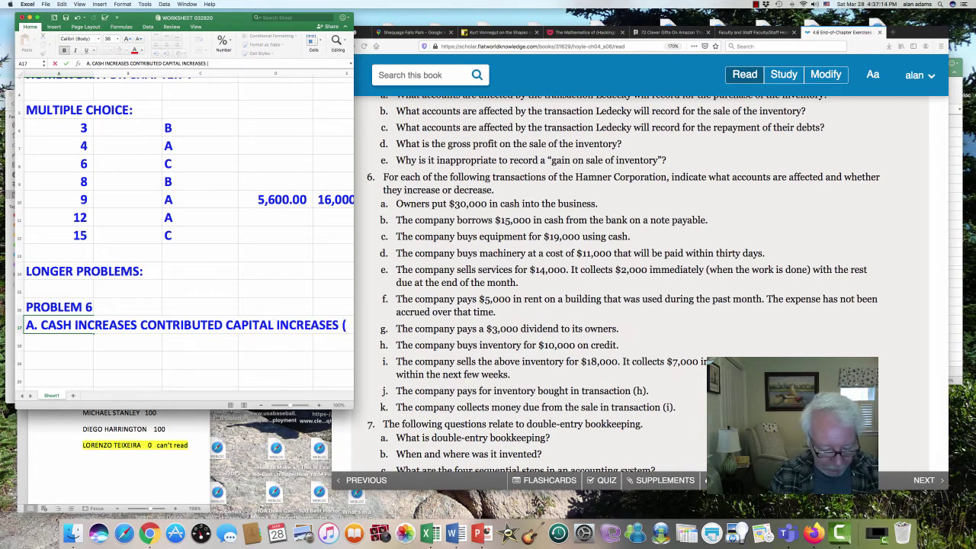
pyautogui.write('EQUITY)')
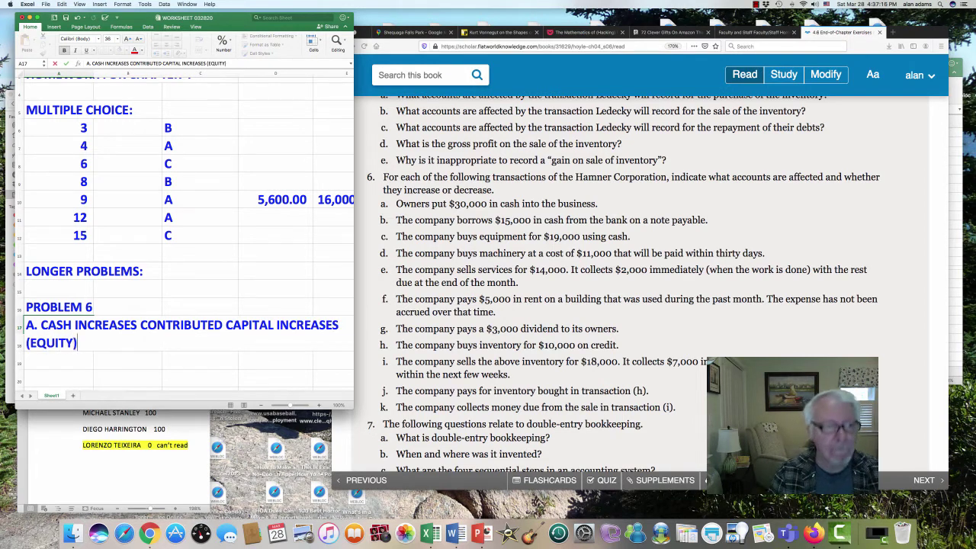
pyautogui.press('Return')
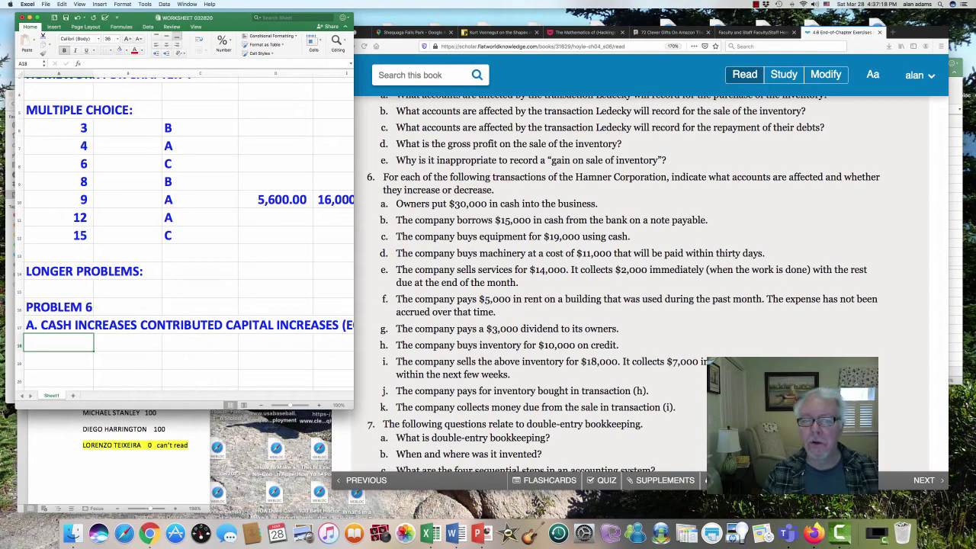
# Enter "B. CASH INCREASES AND NOTES PAYABLE (LIABILITY) INCREASES" in cell A18 as the answer to problem 6 part b.
pyautogui.write('B.')
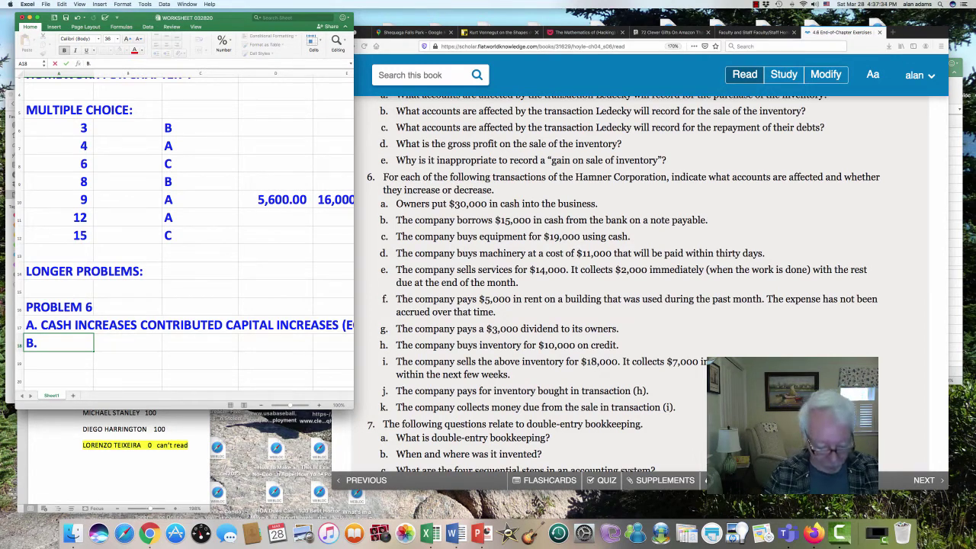
pyautogui.write('CASH INCREASES')
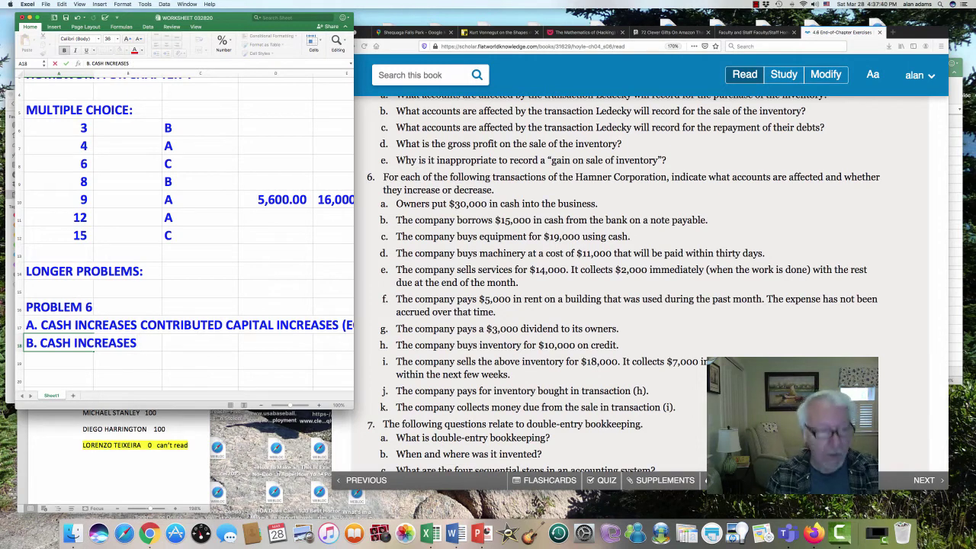
pyautogui.write('AND')
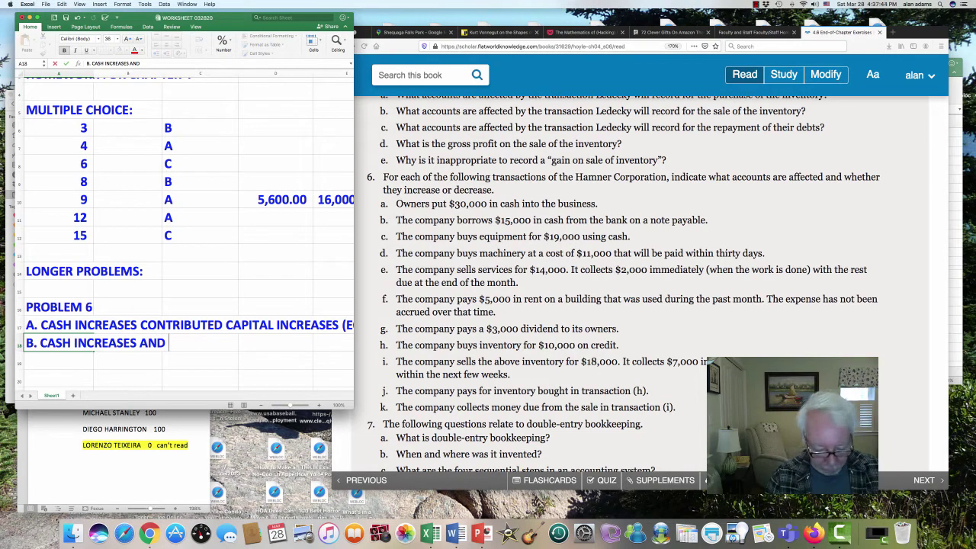
pyautogui.write(' NOTES PAYABLE')
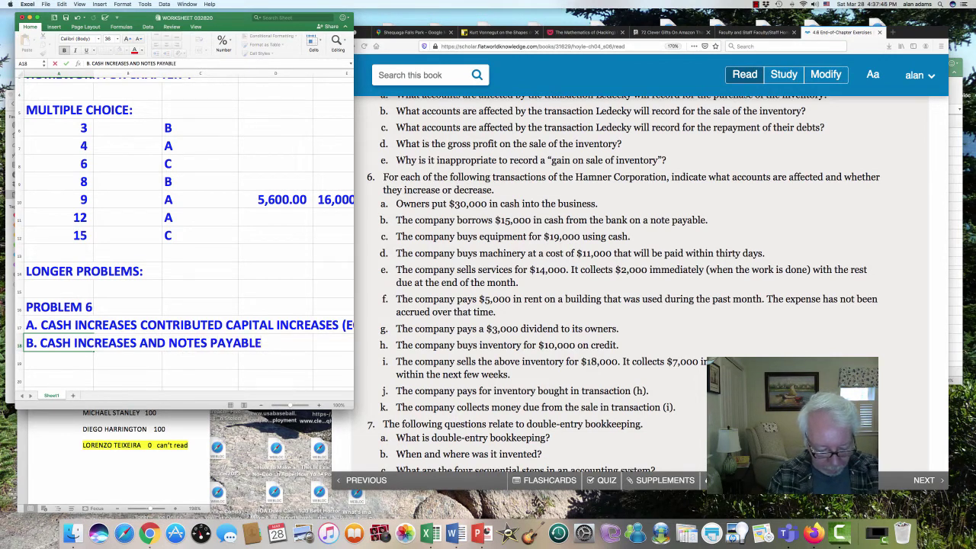
pyautogui.write(' (LIABILITY ')
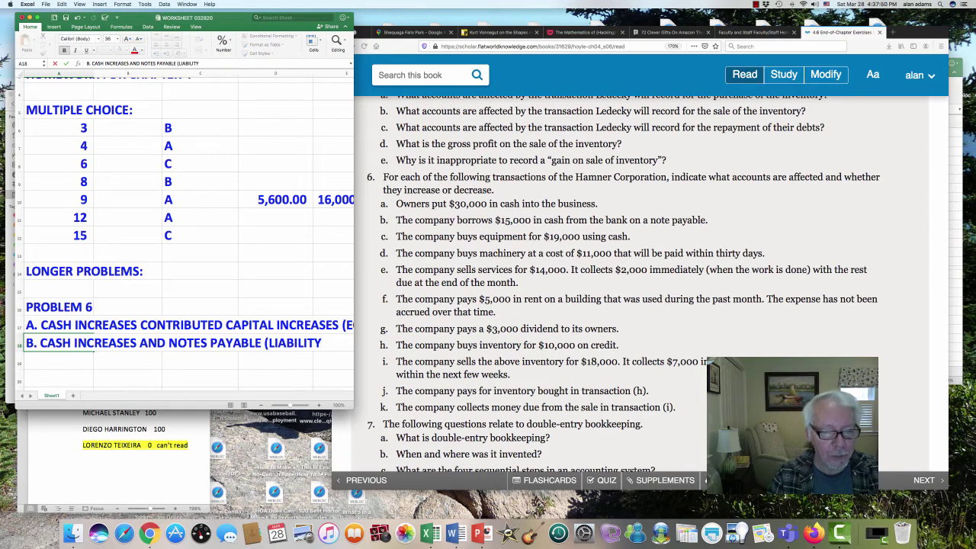
pyautogui.write(') INCREASES')
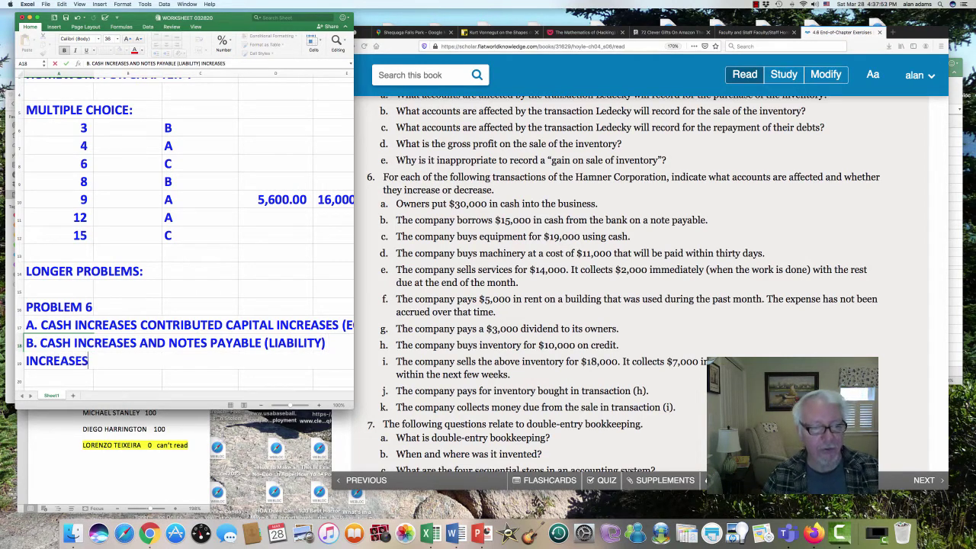
pyautogui.press('Return')
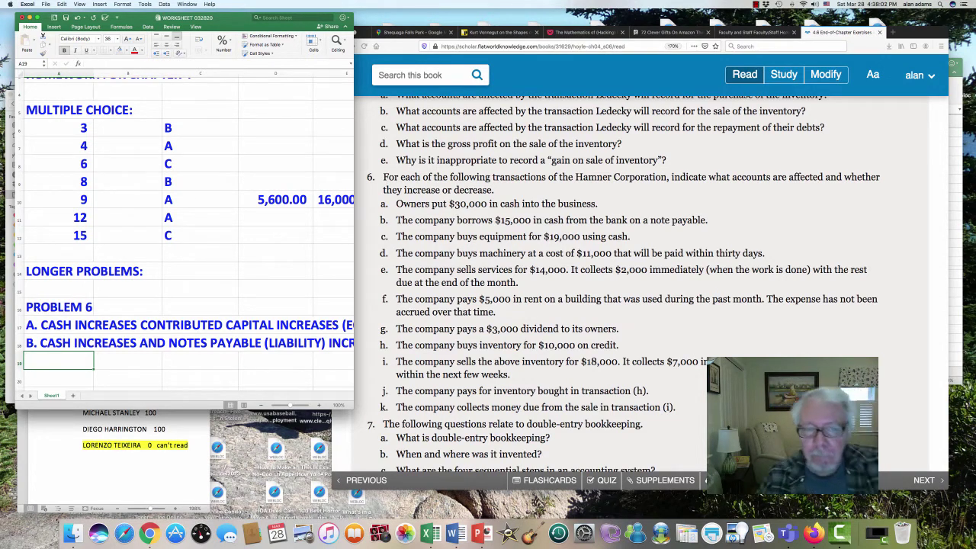
# Enter "C. EQUIPMENT INCREASES CASH DECREASES" in cell A19 as the answer to problem 6 part c.
pyautogui.write('C.')
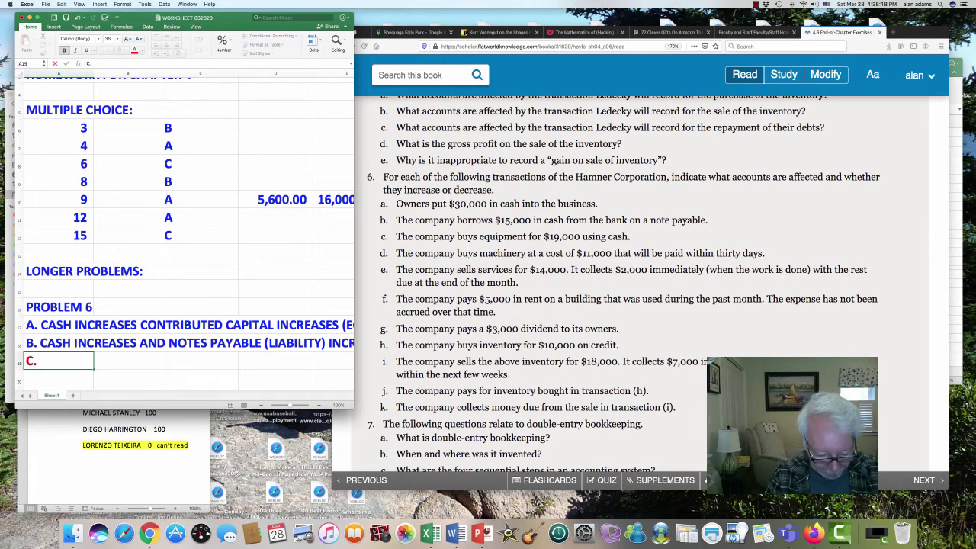
pyautogui.write('EQUIPMTN')
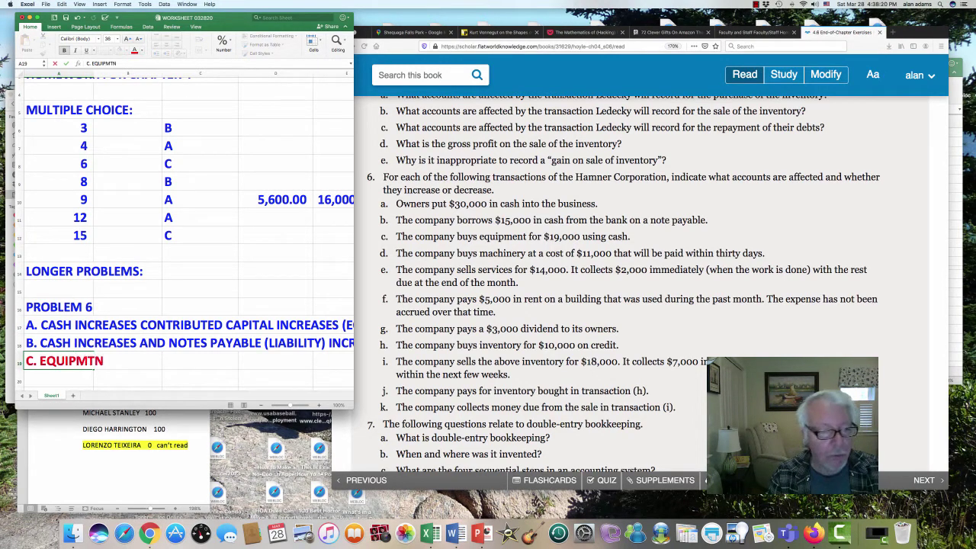
pyautogui.press('BackSpace')
pyautogui.press('BackSpace')
pyautogui.write('ENT INCREASES')
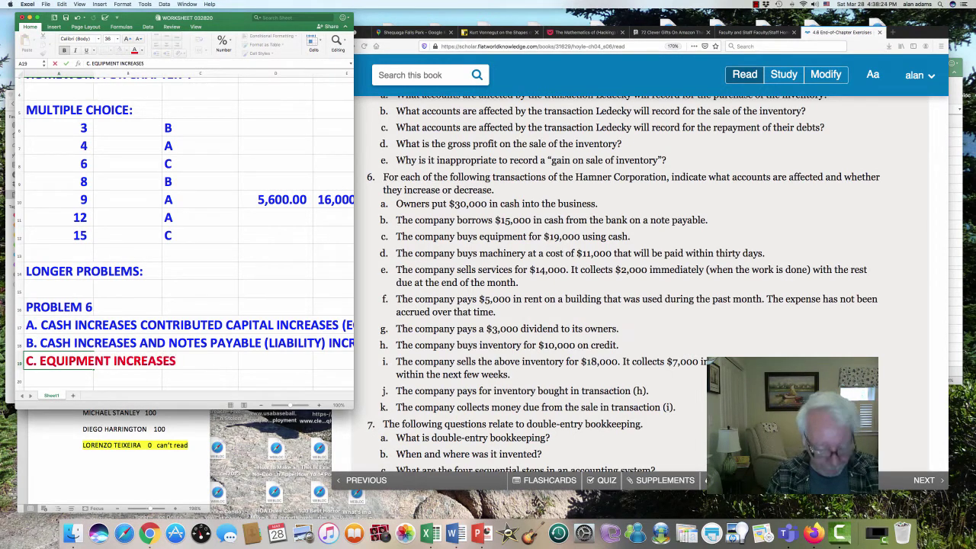
pyautogui.write(' CASH DE')
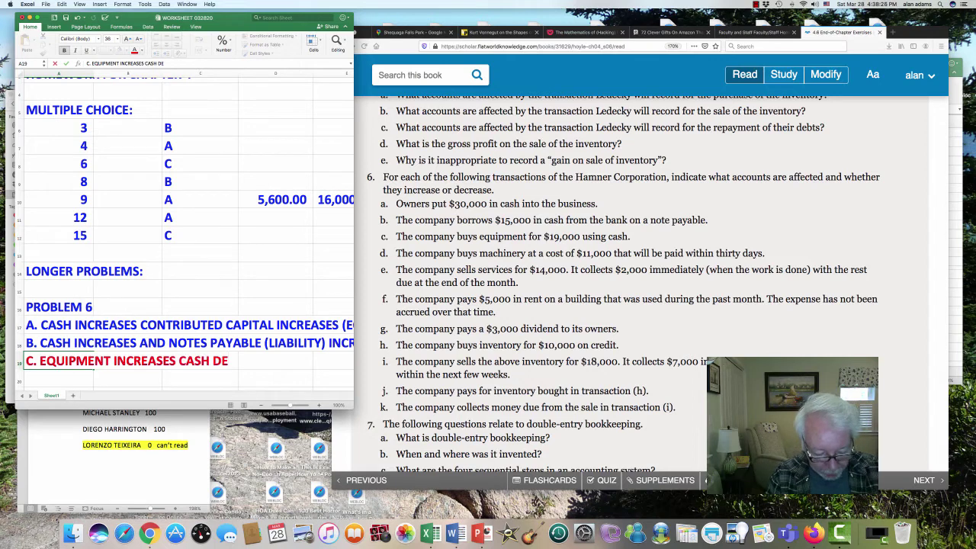
pyautogui.write('CREASES')
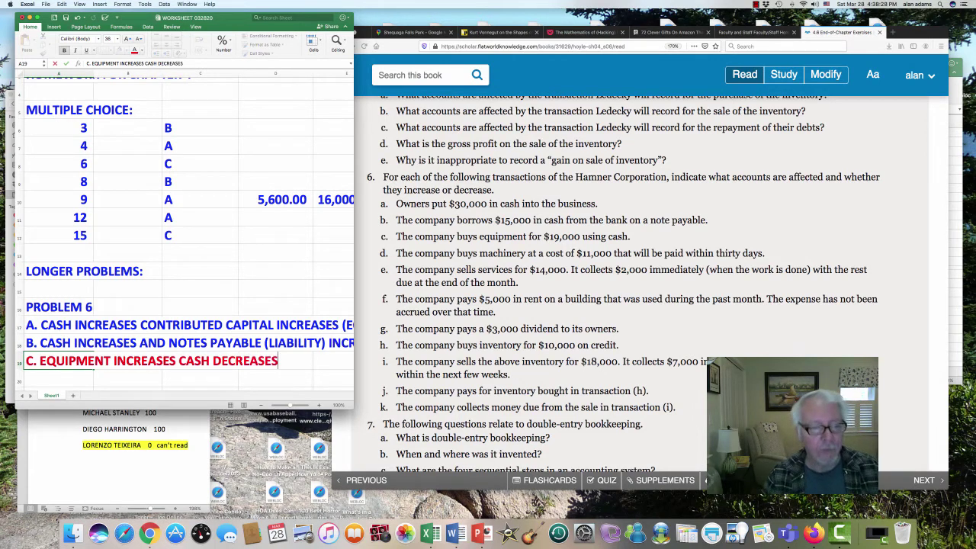
pyautogui.press('Return')
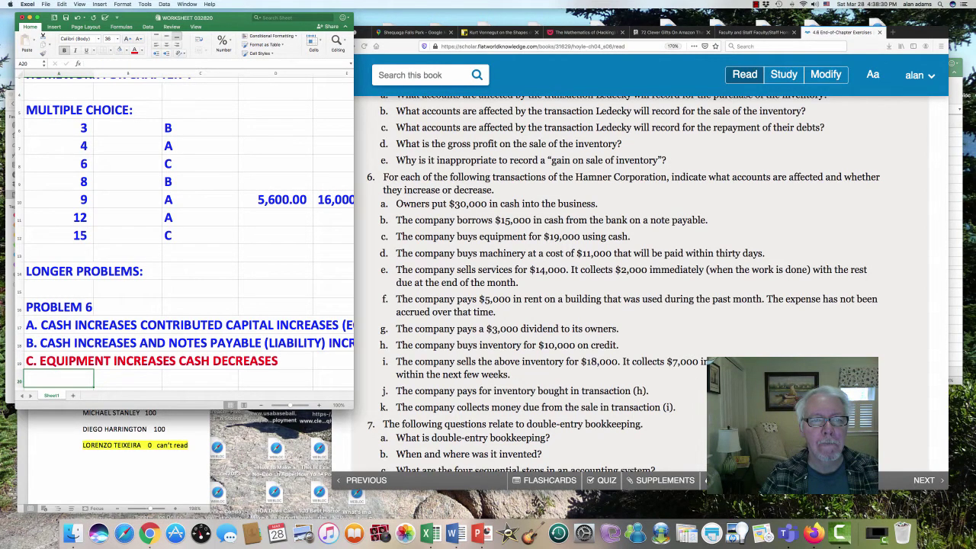
# Enter "D. MACHINERY INCREASES ACCTS PAYABLE INCREASES" in cell A20 as the answer to problem 6 part d.
pyautogui.scroll(-5, 184, 233)
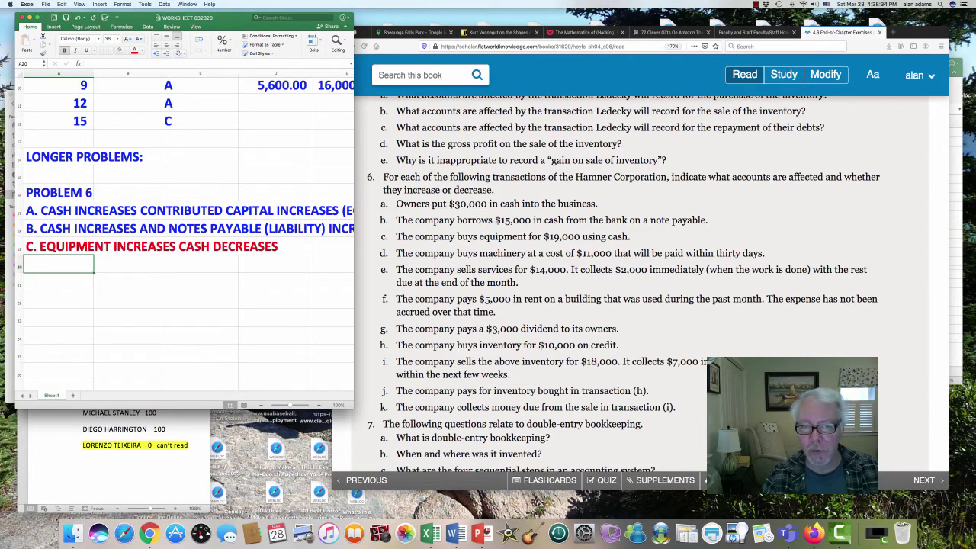
pyautogui.scroll(-1, 623, 284)
pyautogui.write('D')
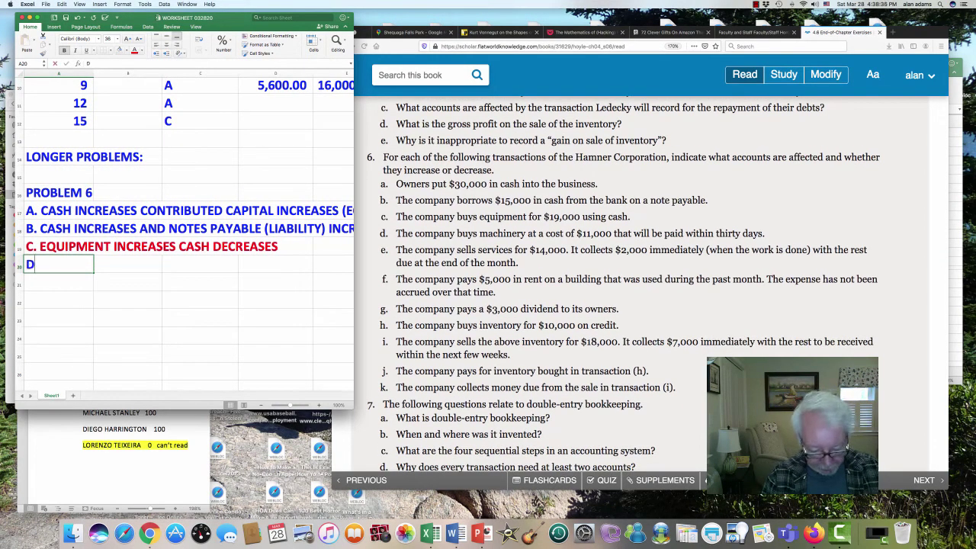
pyautogui.write('.')
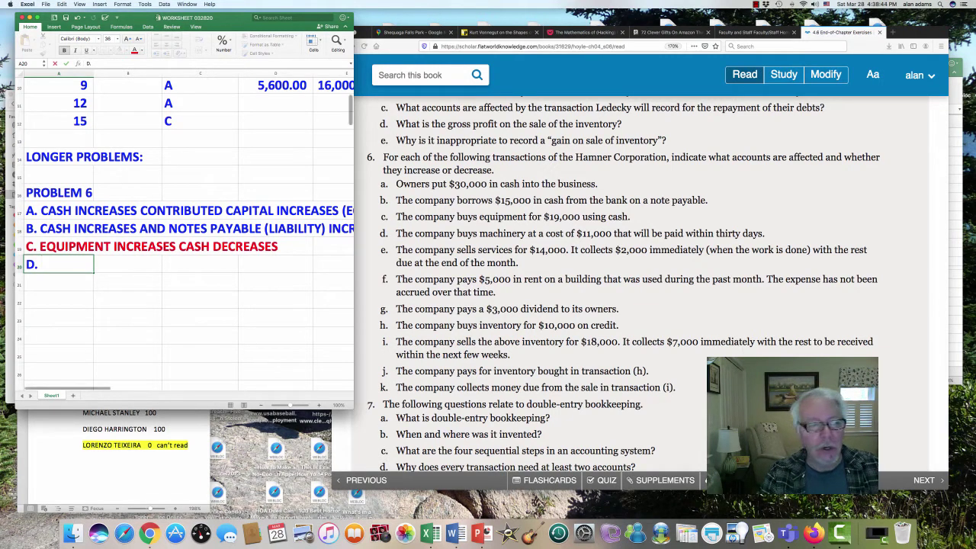
pyautogui.write('MACHI')
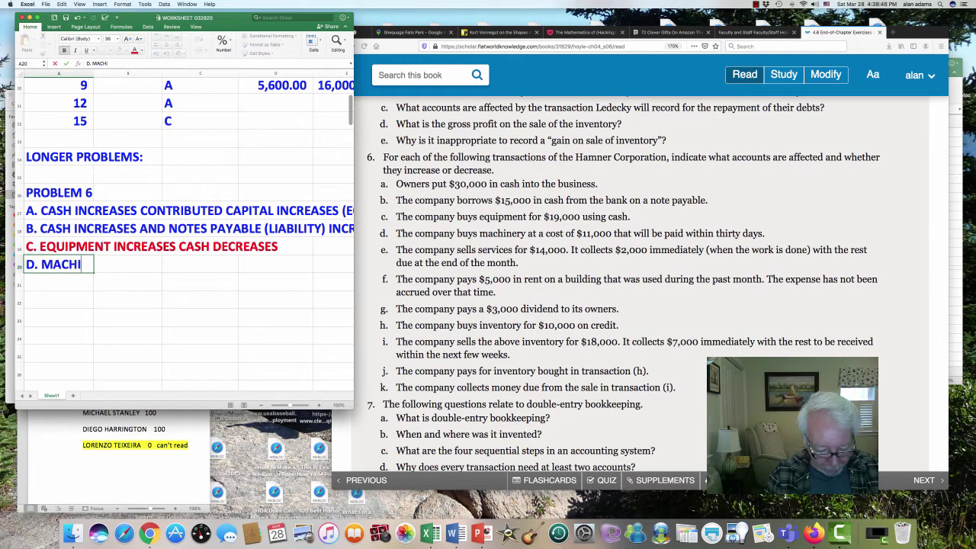
pyautogui.write('NERY INCRE')
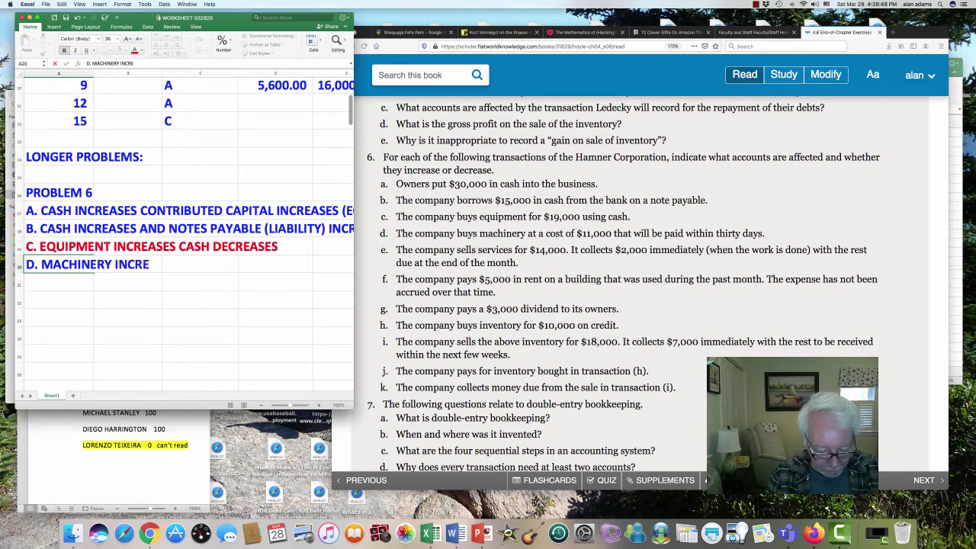
pyautogui.write('ASES')
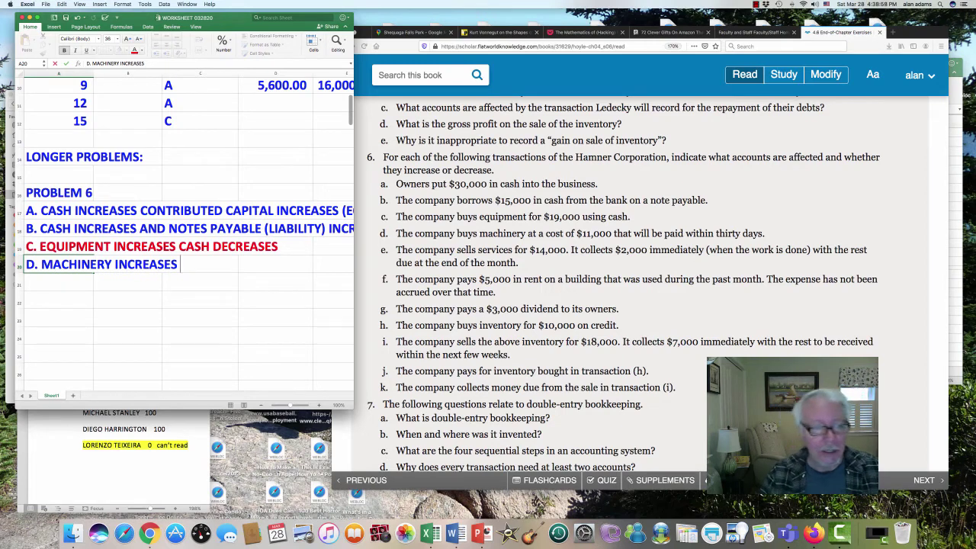
pyautogui.write('ACCTS')
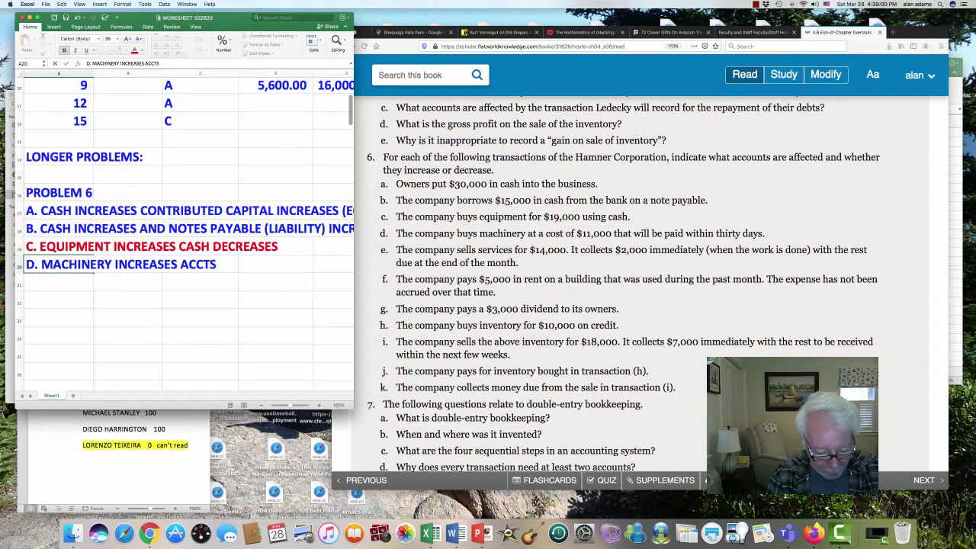
pyautogui.write(' PAYABLE INCREASES')
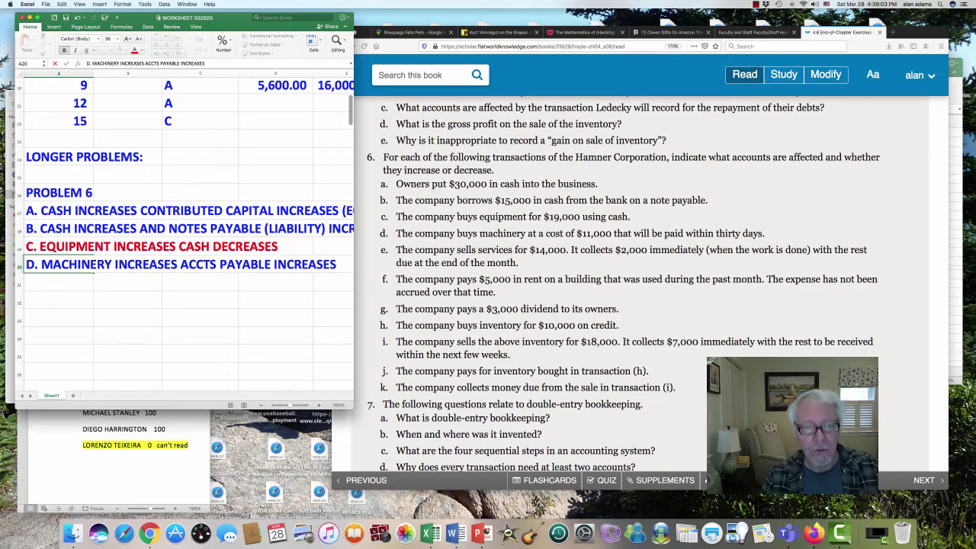
pyautogui.press('Return')
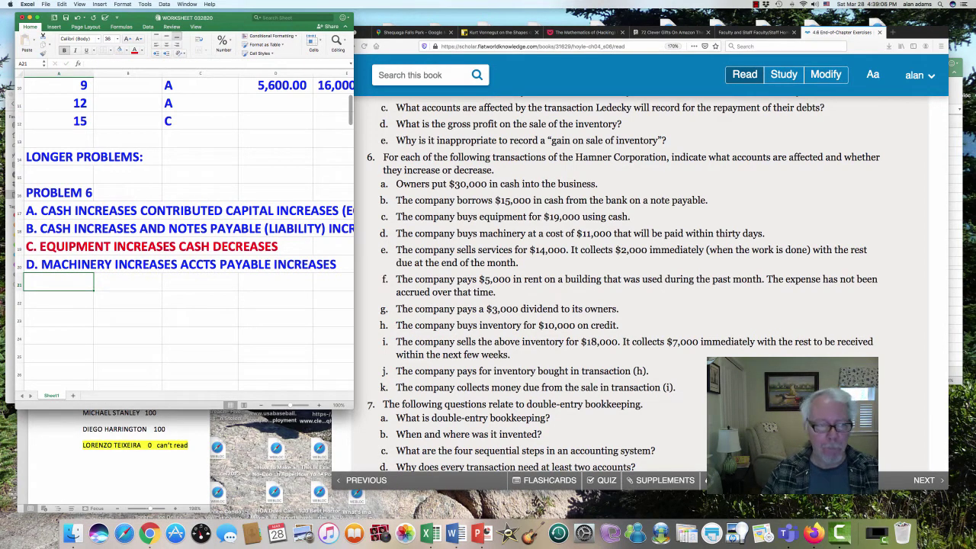
# Enter "E. REVENUES INCREASE CASH INCREASES BY $2000 AND ACCTS RECEIVABLE INCREASE BY $12000" in cell A21 as the answer to problem 6 part e.
pyautogui.write('E.')
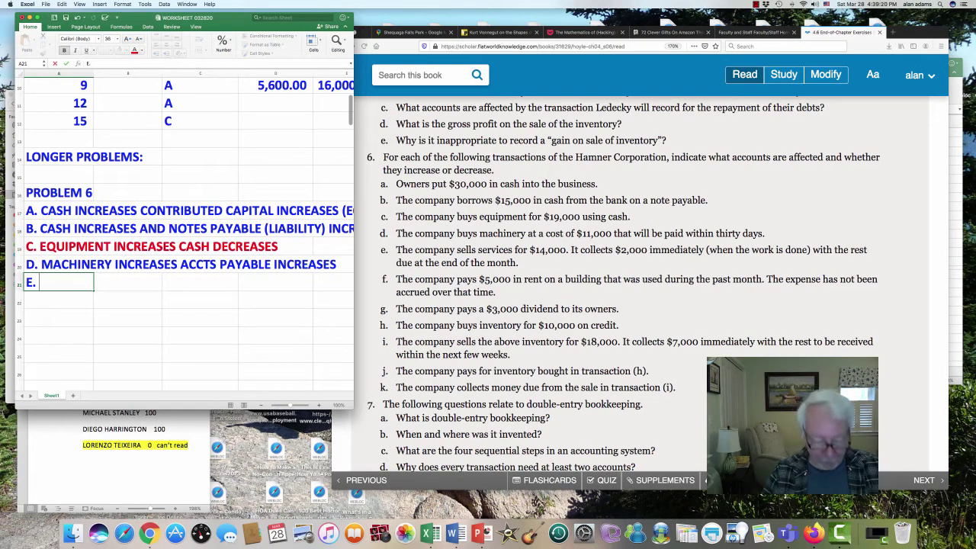
pyautogui.write('REVENUE')
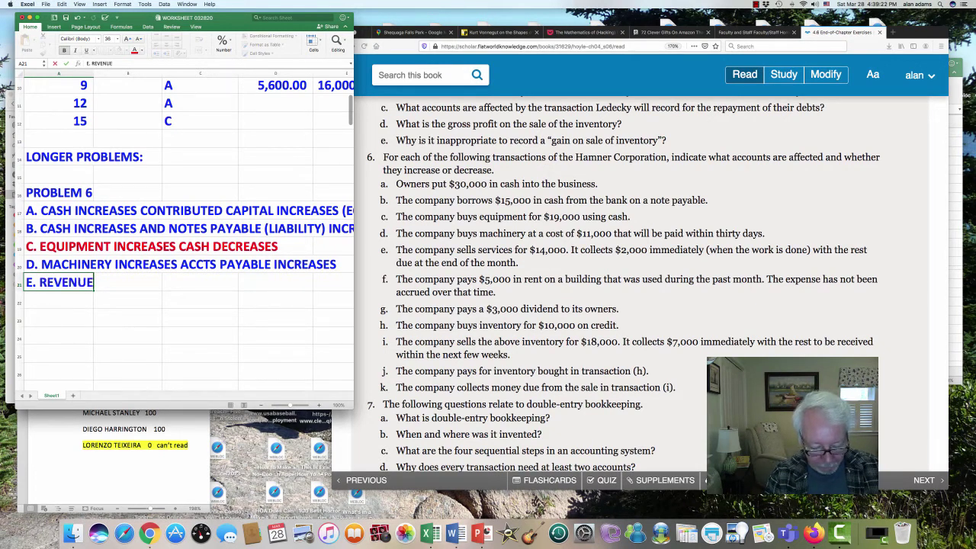
pyautogui.write('S')
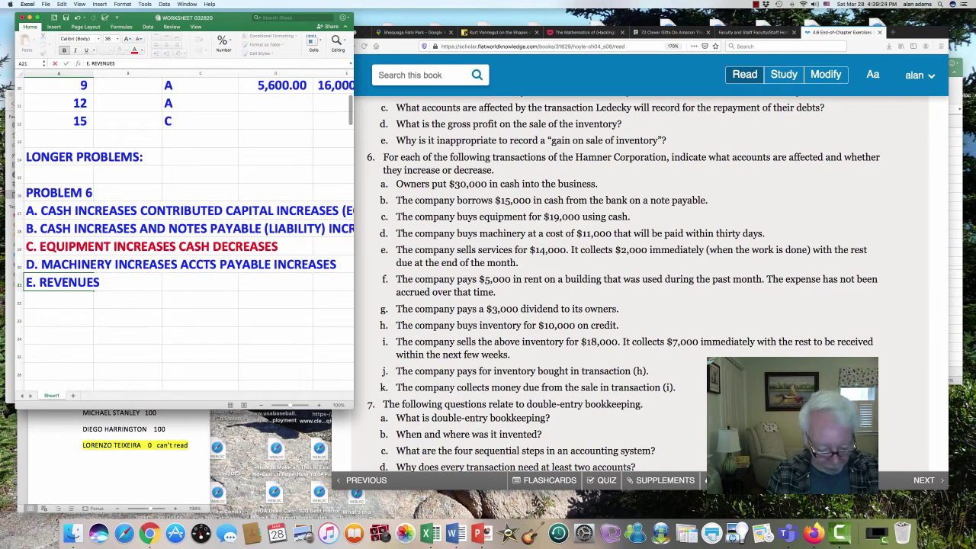
pyautogui.write(' INCREASE')
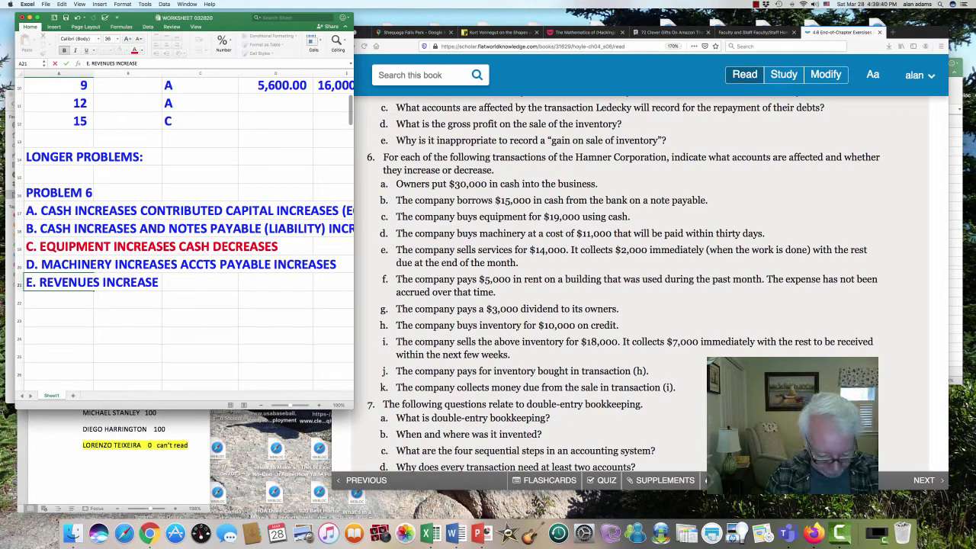
pyautogui.write('CASH INCREA')
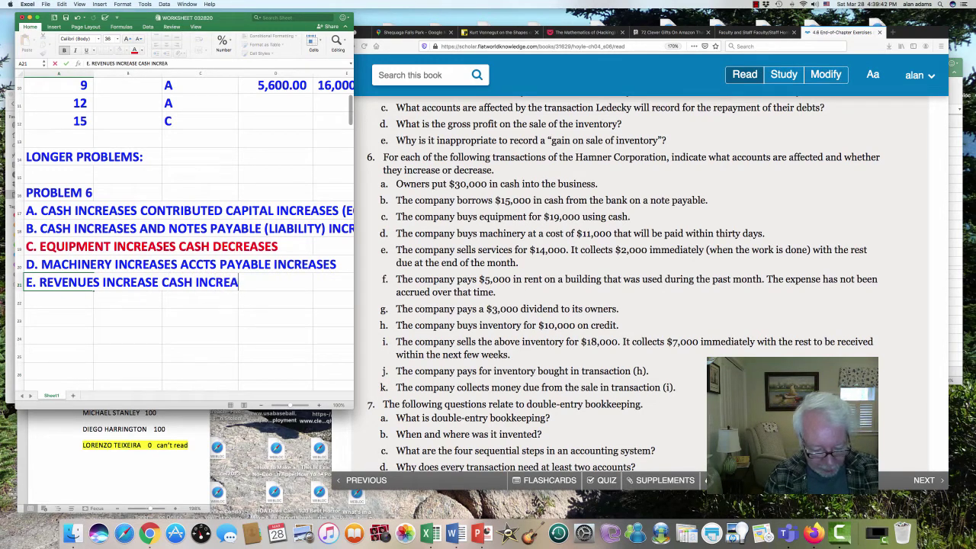
pyautogui.write('SES')
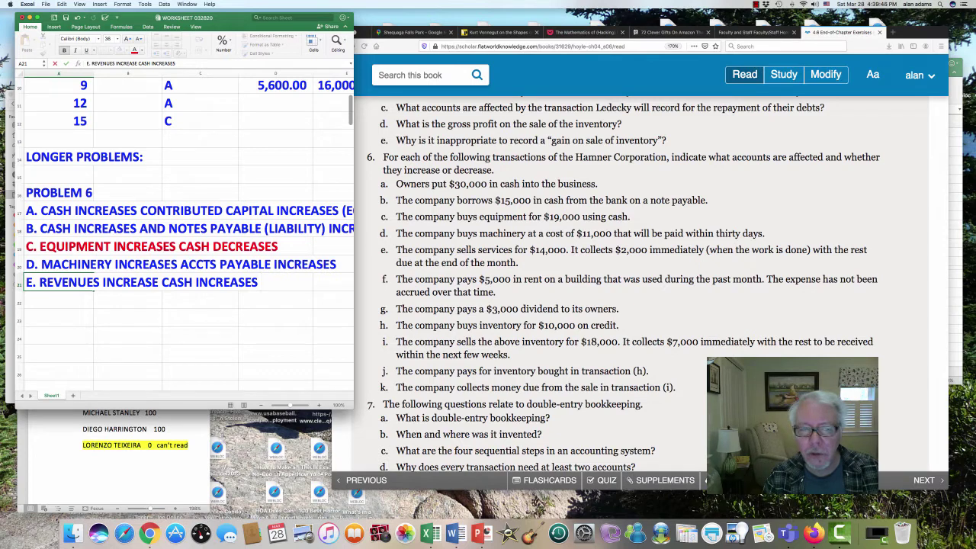
pyautogui.write(' BY')
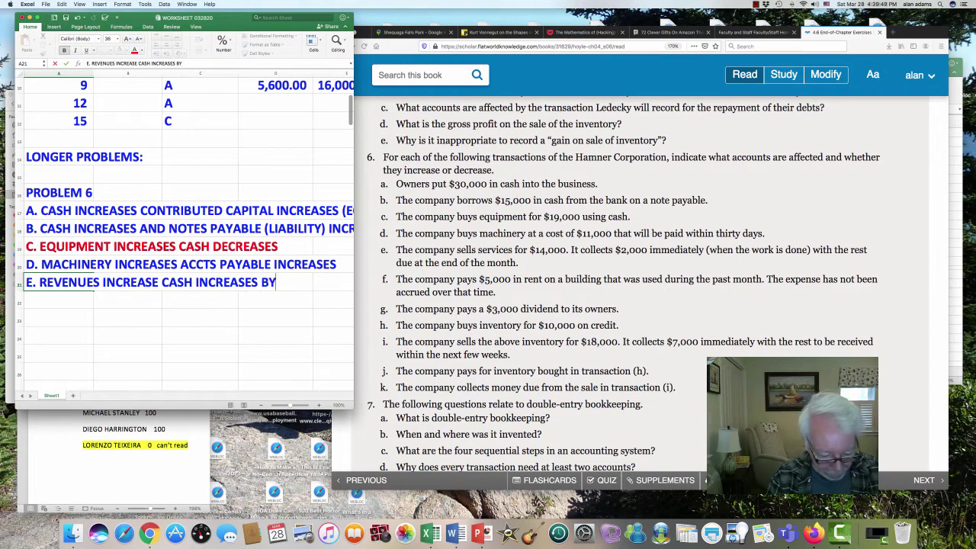
pyautogui.write(' $2000')
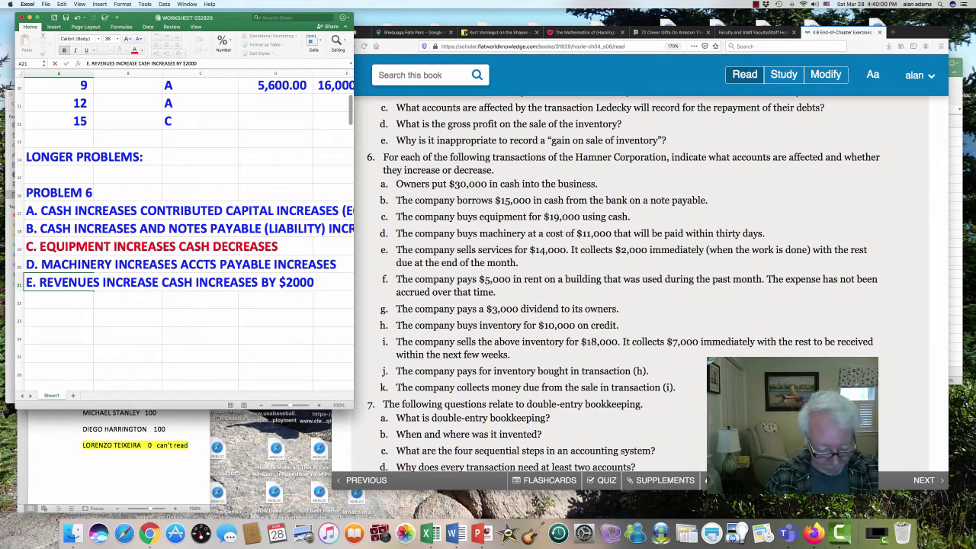
pyautogui.write('AND ACCTS RECEIVABLE')
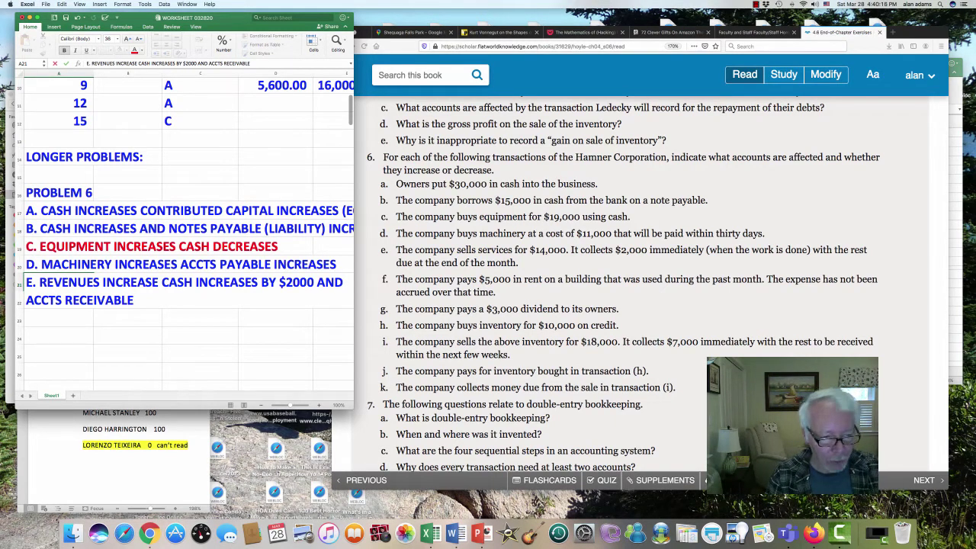
pyautogui.write('INCEREASE')
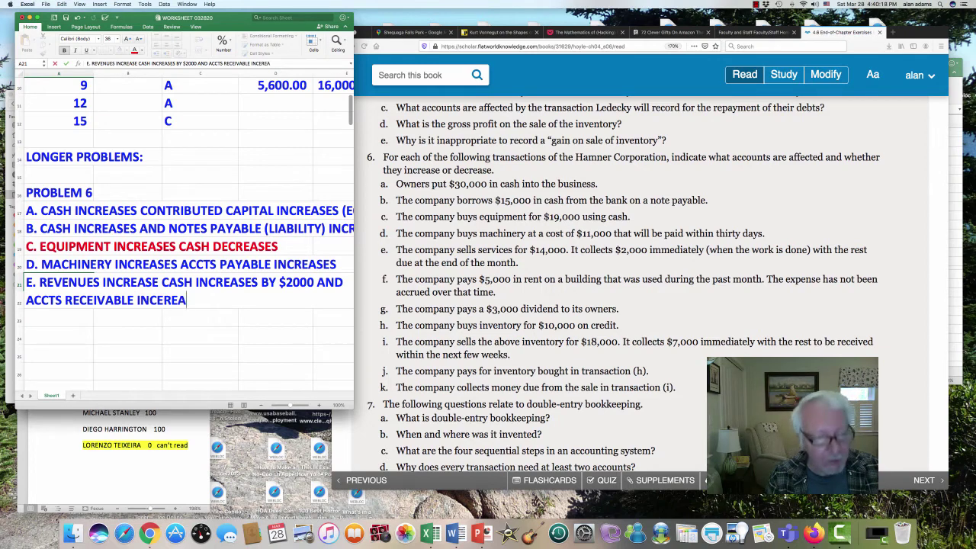
pyautogui.press('BackSpace')
pyautogui.press('BackSpace')
pyautogui.press('BackSpace')
pyautogui.press('BackSpace')
pyautogui.press('BackSpace')
pyautogui.press('BackSpace')
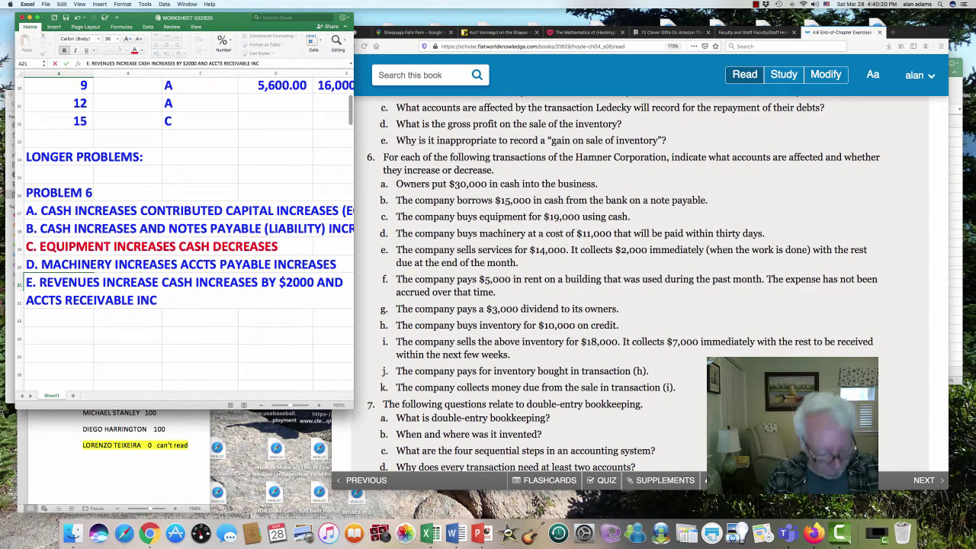
pyautogui.write('REASE')
pyautogui.write(' BY ')
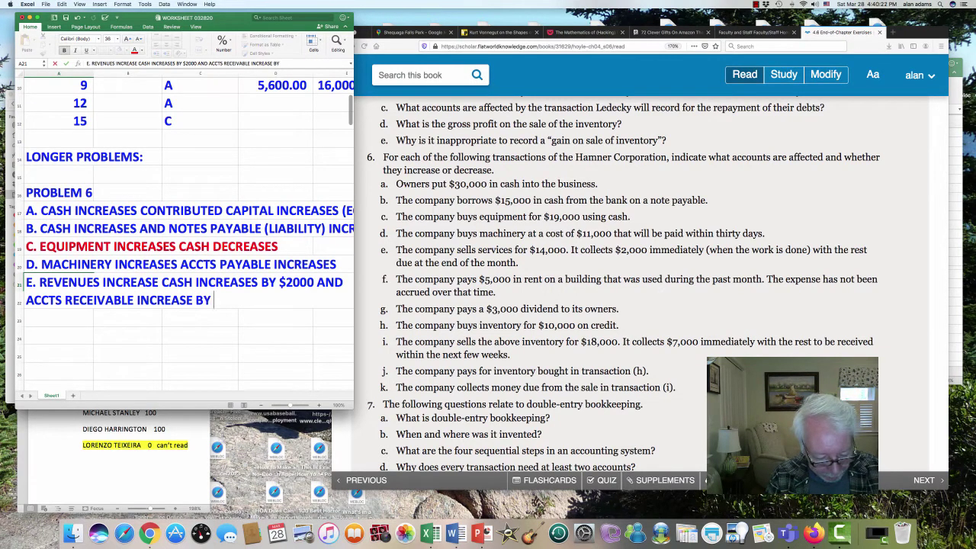
pyautogui.write('$12000')
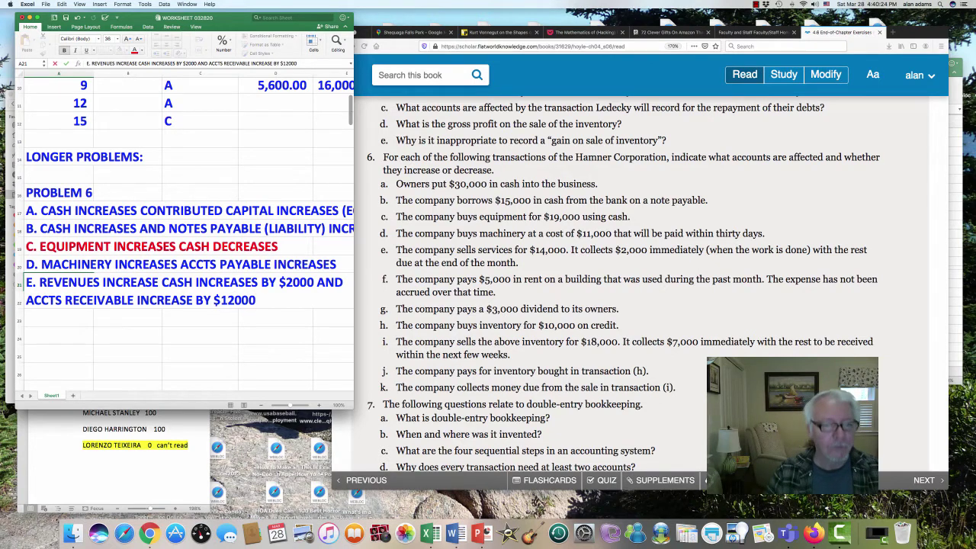
pyautogui.press('Return')
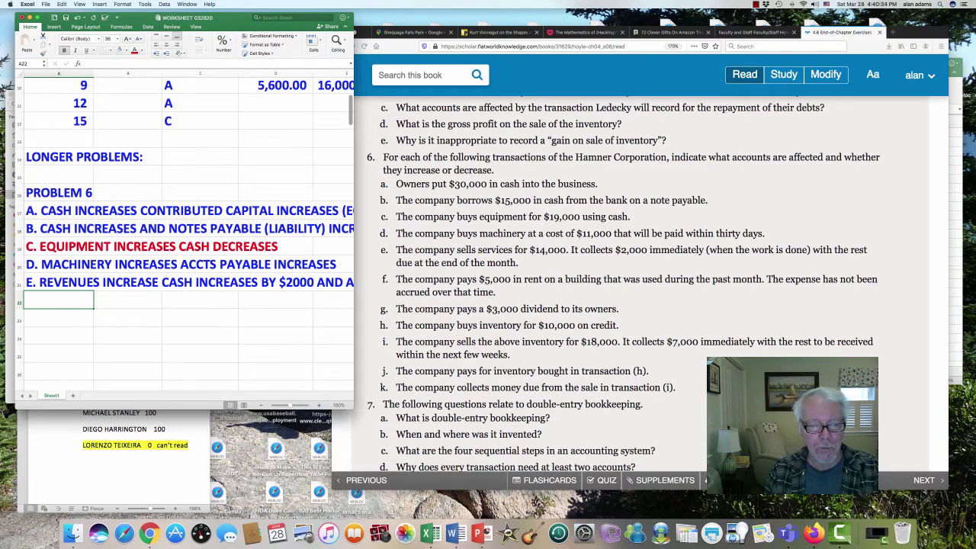
# Enter "F. RENT EXPENSE INCREASES CASH DECREASES" in cell A22 as the answer to problem 6 part f.
pyautogui.write('F.')
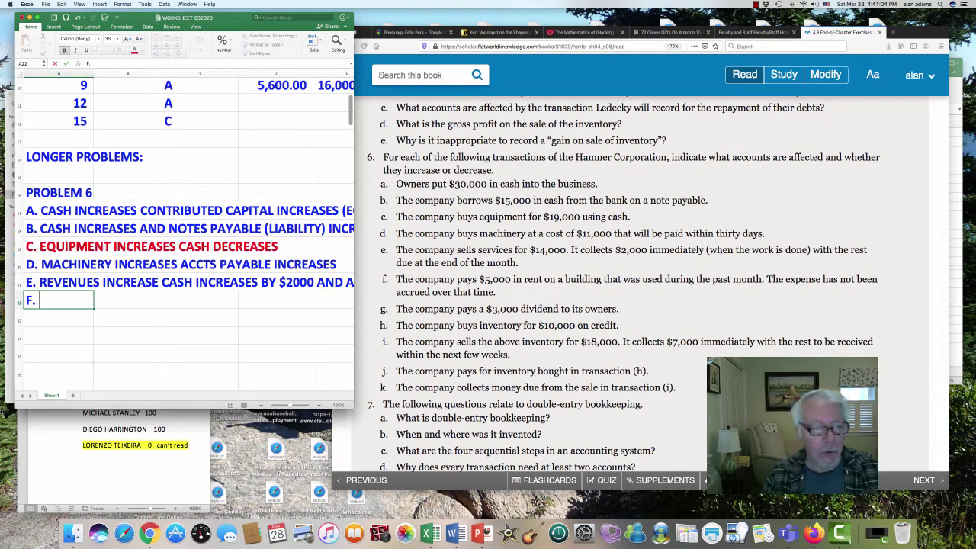
pyautogui.write('REN')
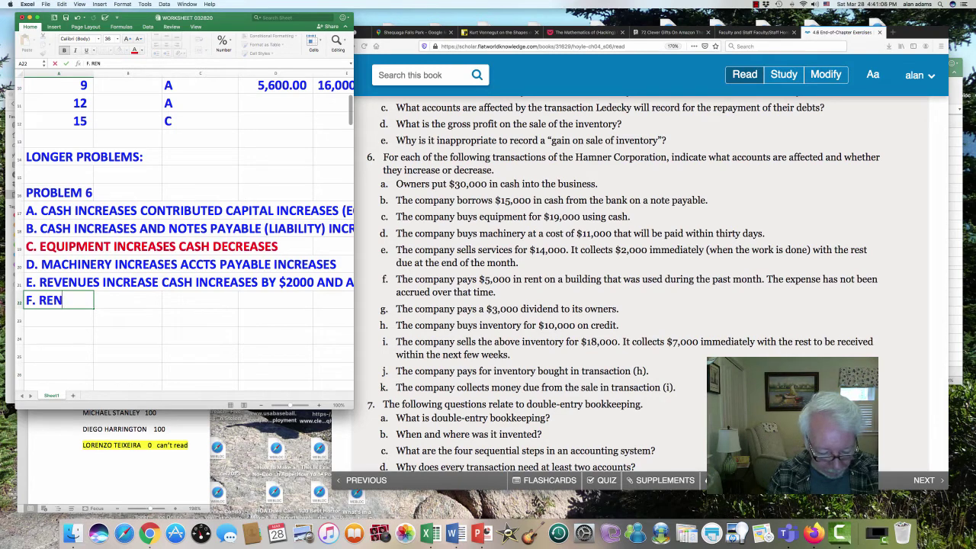
pyautogui.write('T EXPENSE ')
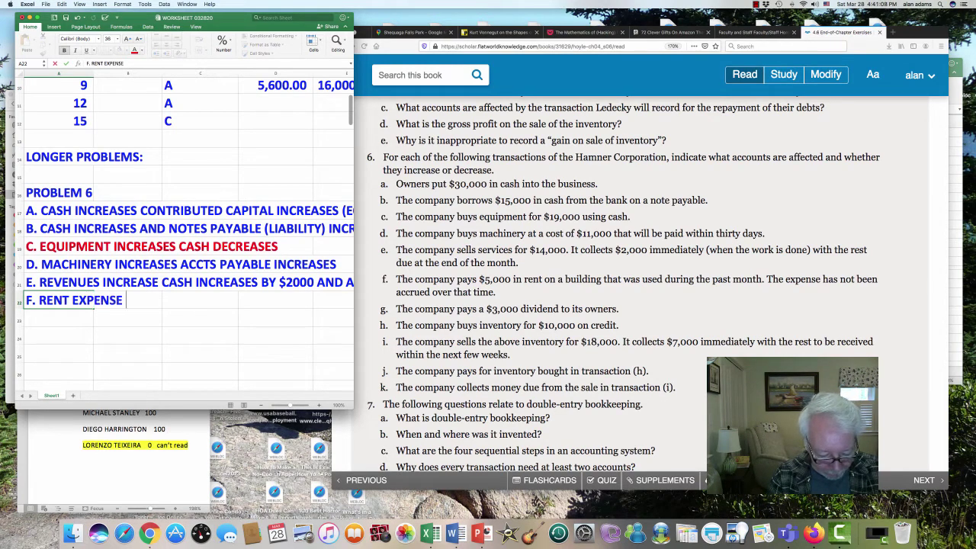
pyautogui.write('INCREASE')
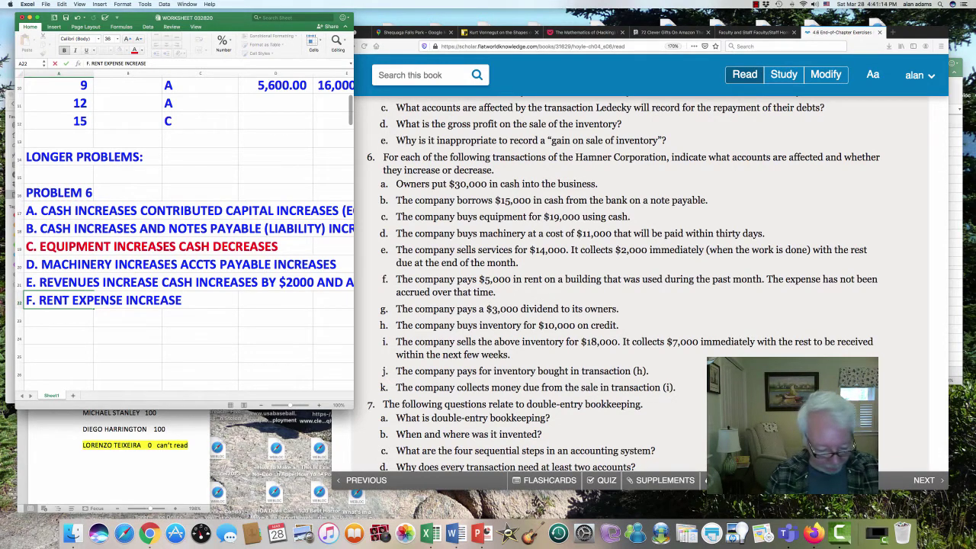
pyautogui.write(' S')
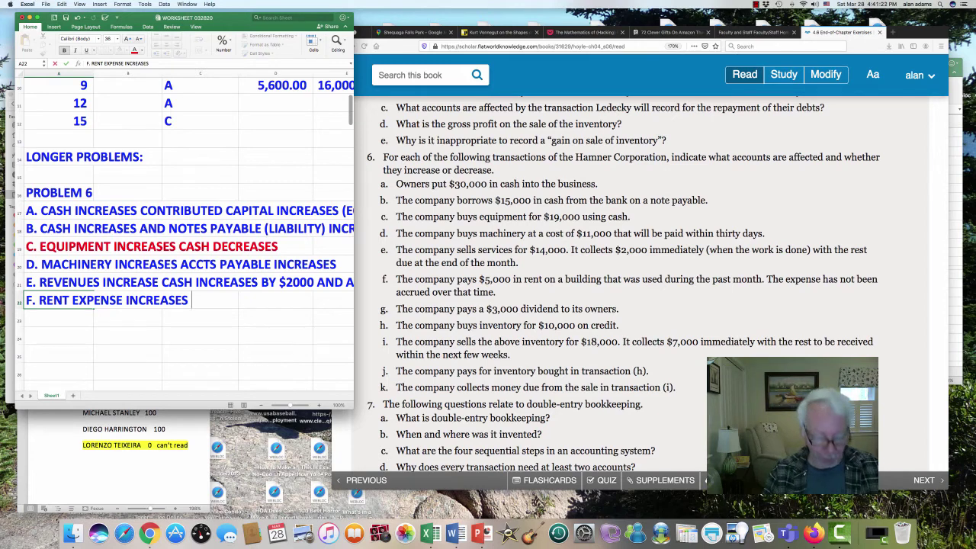
pyautogui.write('CASH DECREASES')
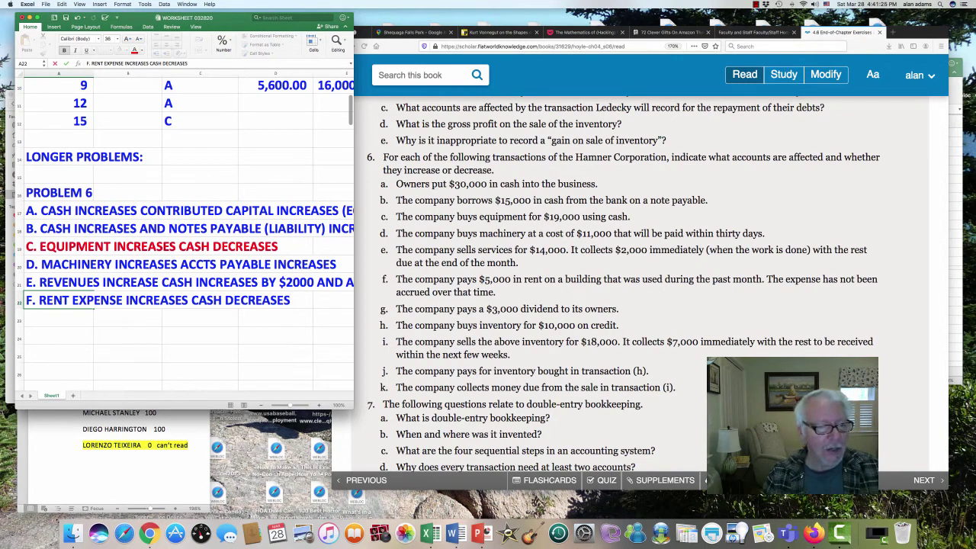
pyautogui.press('Return')
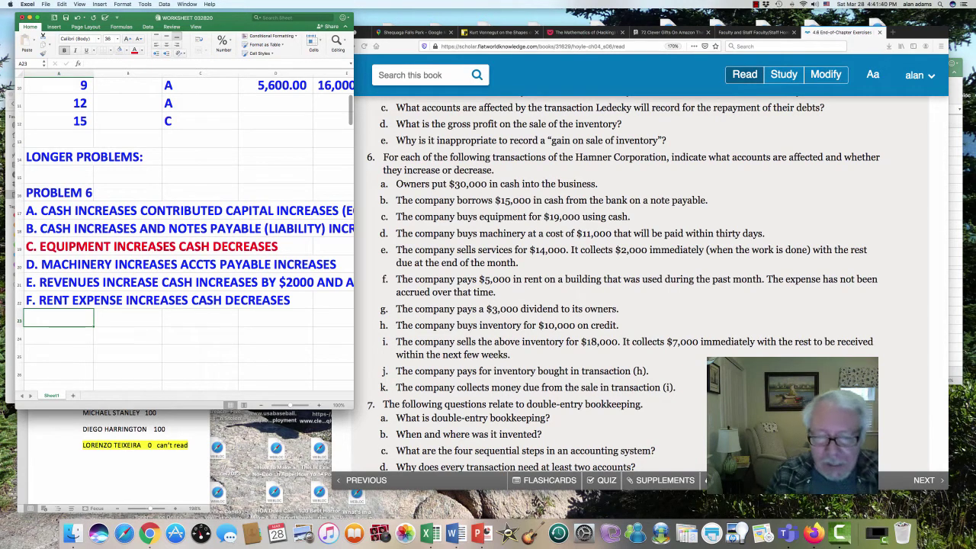
# Enter "G. RETAINED EARNINGS DECREASES AND CASH DECREASES" in cell A23 as the answer to problem 6 part g.
pyautogui.write('G.')
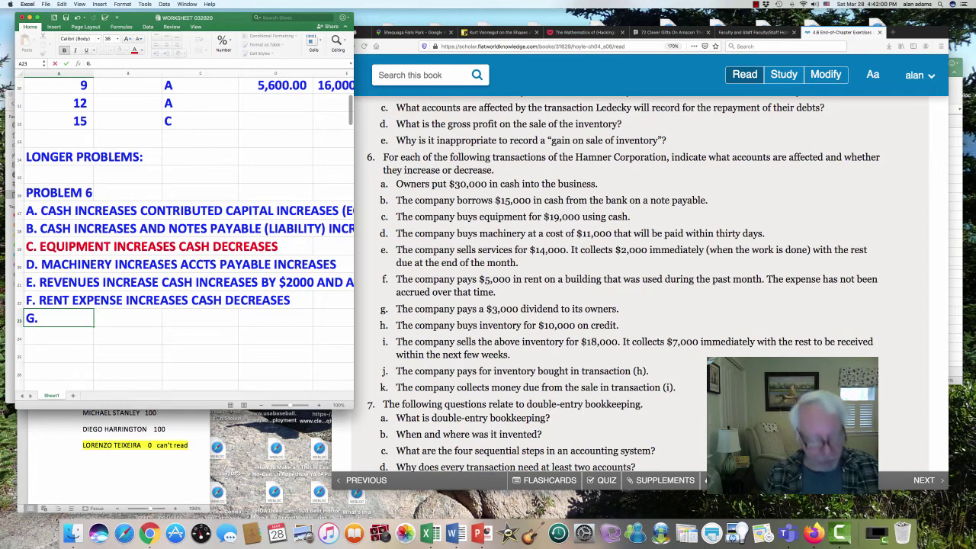
pyautogui.write('RETAIN')
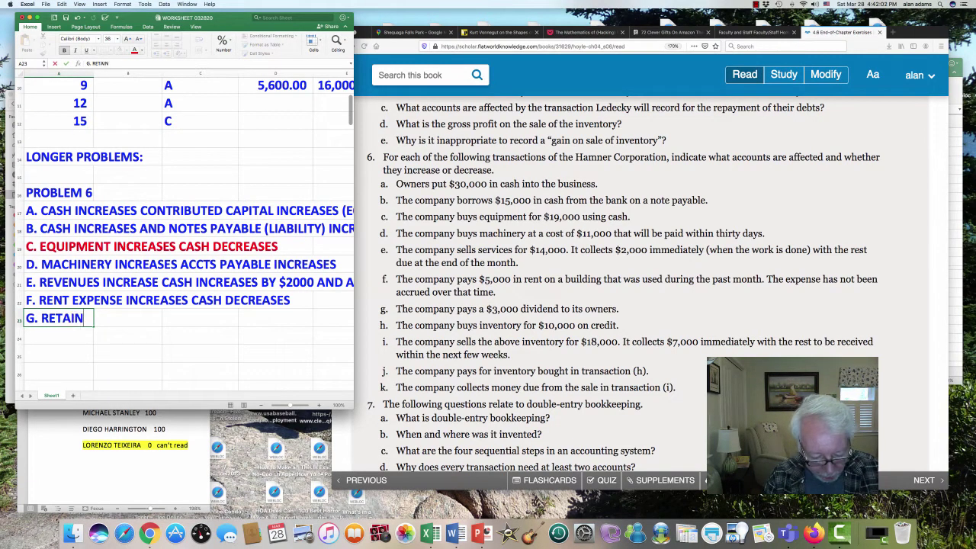
pyautogui.write('ED EARNINGS ')
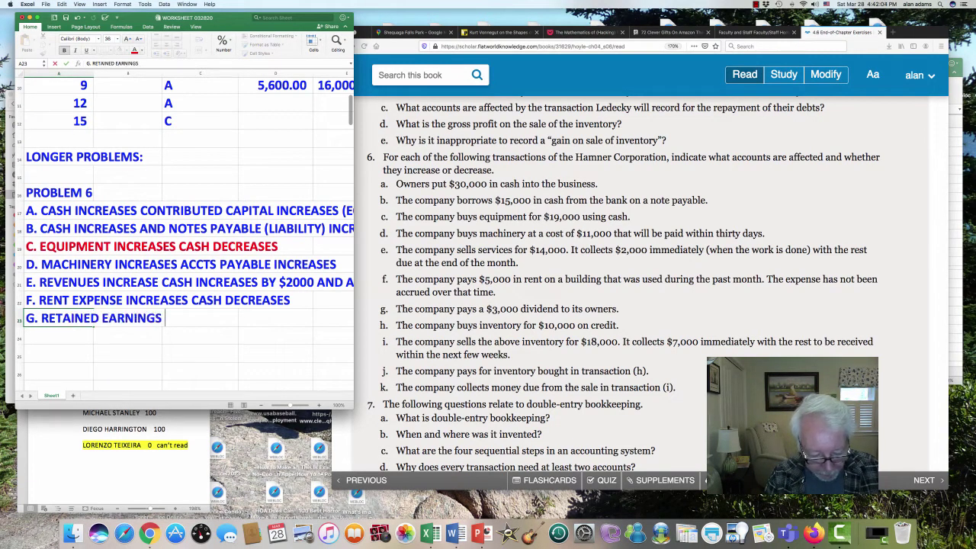
pyautogui.write('DECREASES')
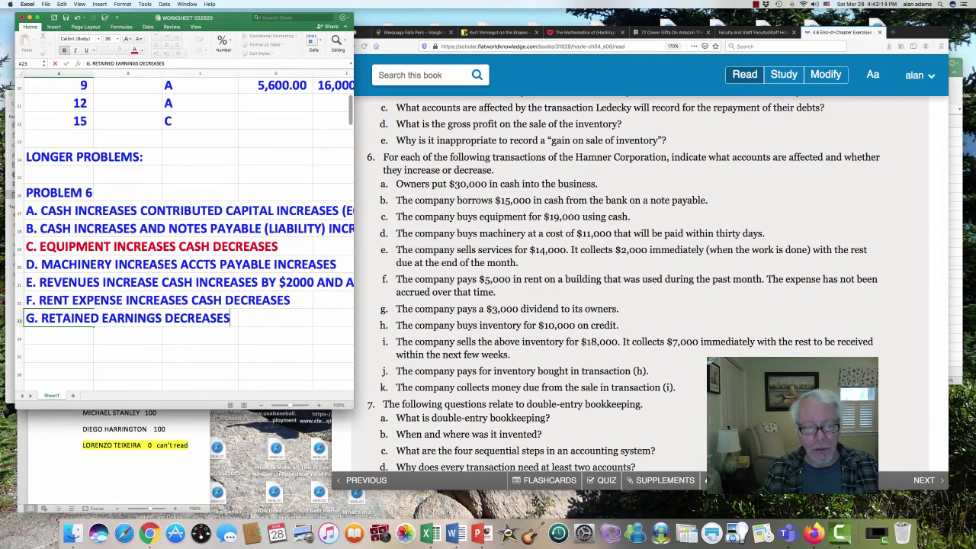
pyautogui.write('AND C')
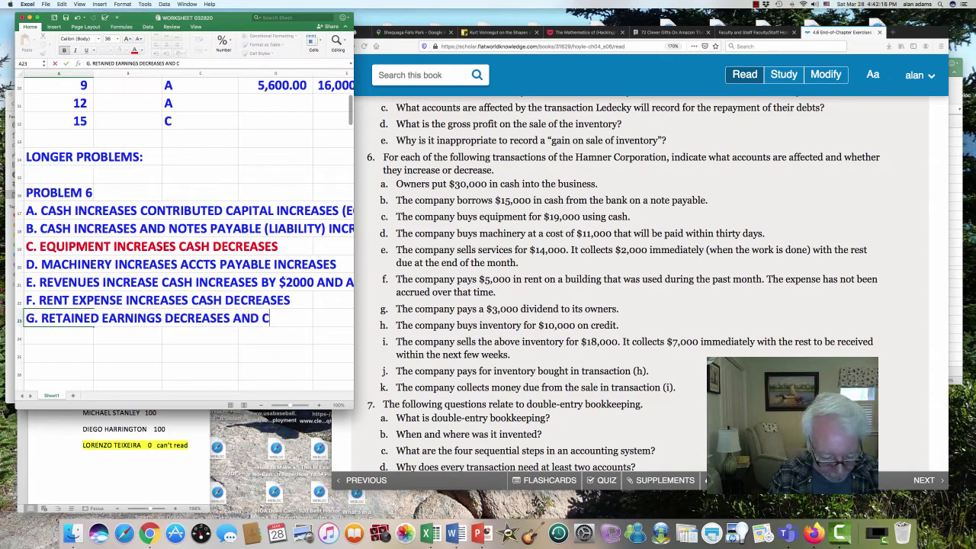
pyautogui.write('ASH DECREASES')
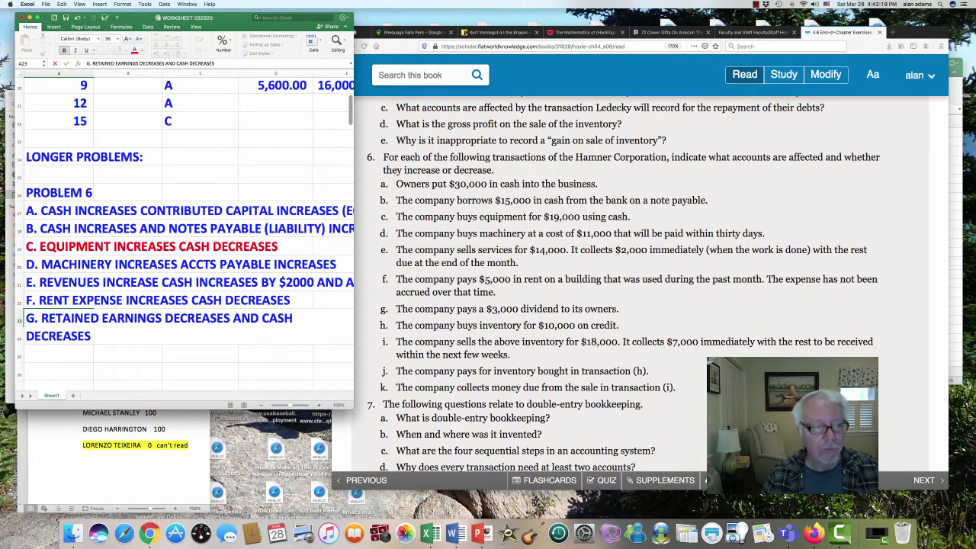
pyautogui.press('Return')
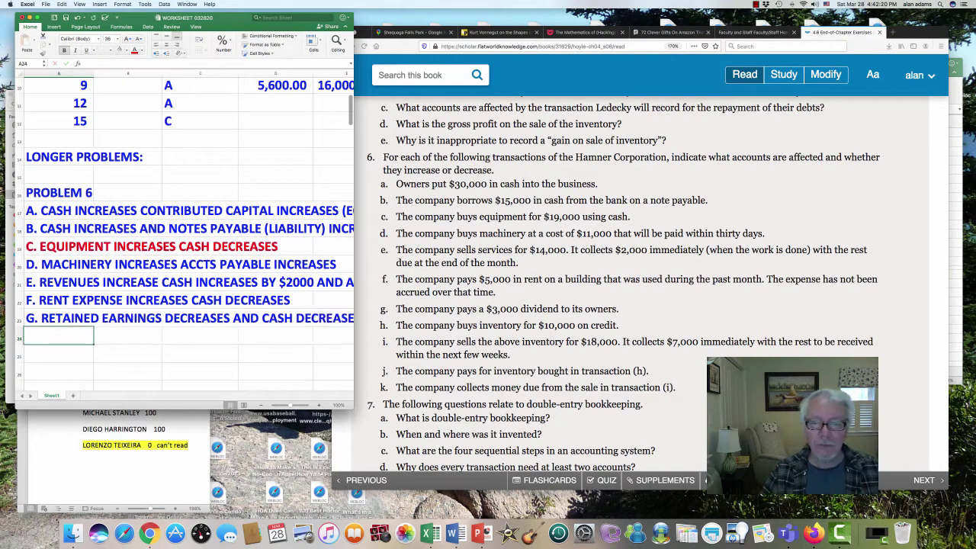
# Start the answer to problem 6 part h in cell A24 with "H. INVENTORY INCREASES AND".
pyautogui.write('H.')
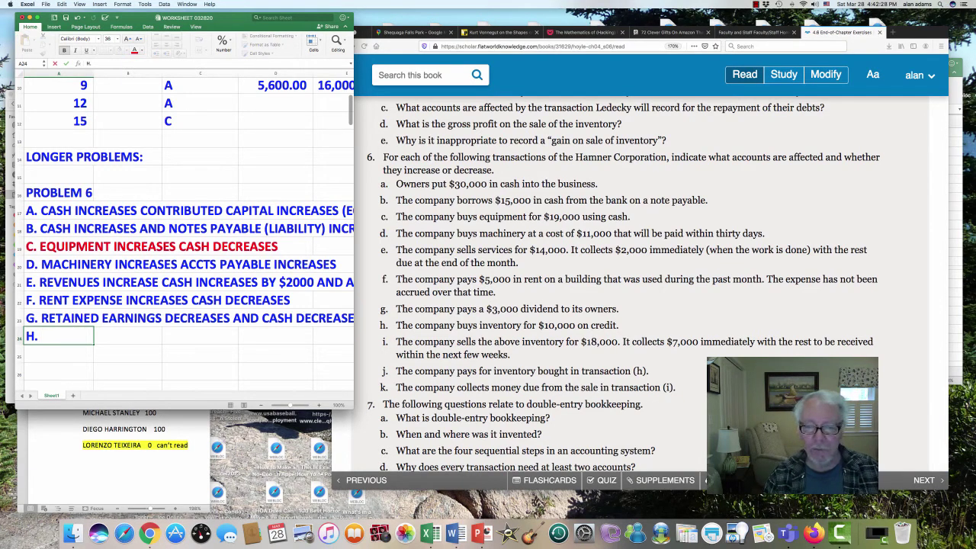
pyautogui.write('IN')
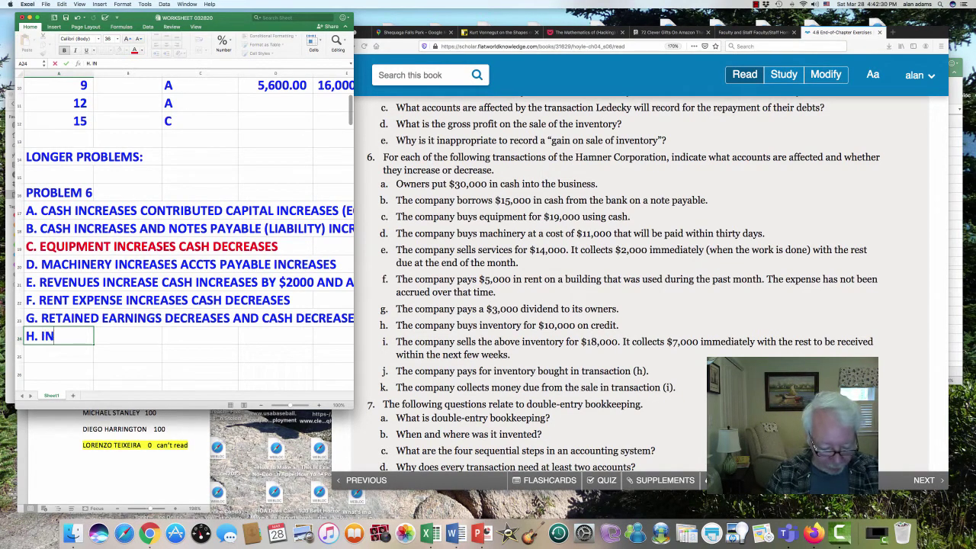
pyautogui.write('VENTORY INCREASES')
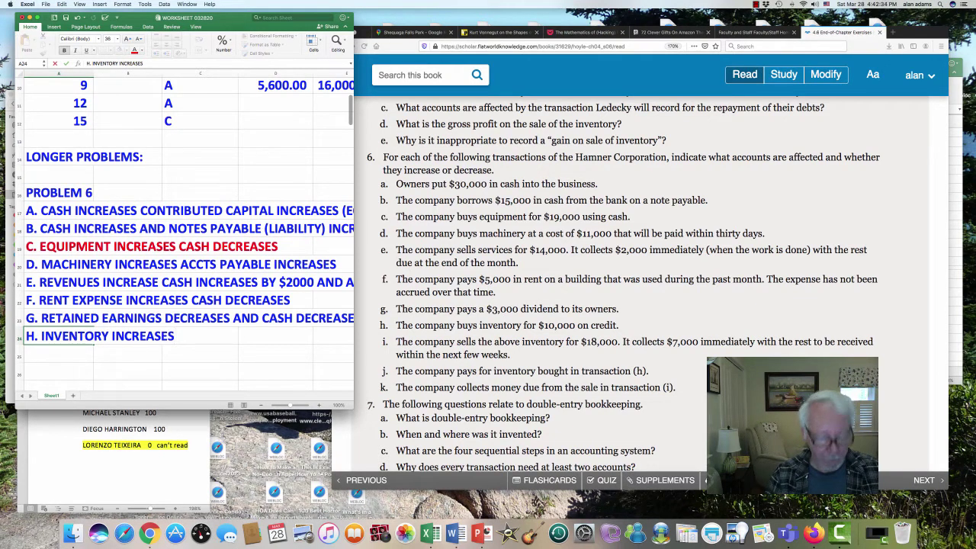
pyautogui.write(' AND')
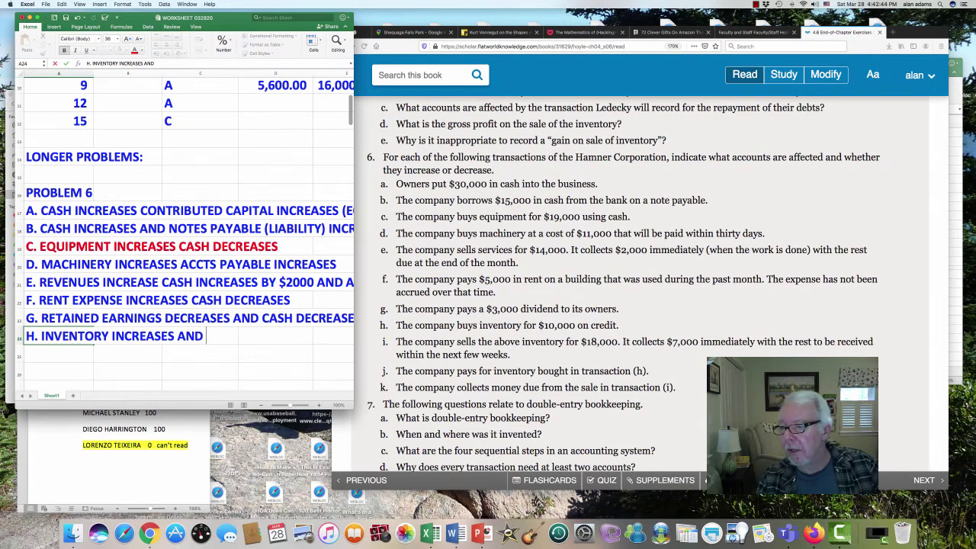
# Examine the Liabilities T account in the T account rules workbook by selecting its block, and return to the homework worksheet.
pyautogui.press('super+grave')
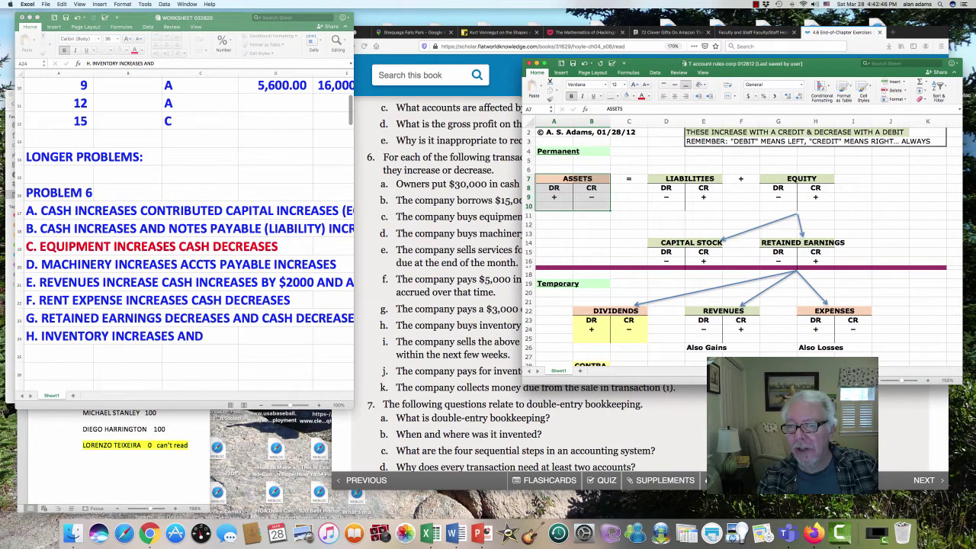
pyautogui.moveTo(666, 179); pyautogui.dragTo(703, 206)
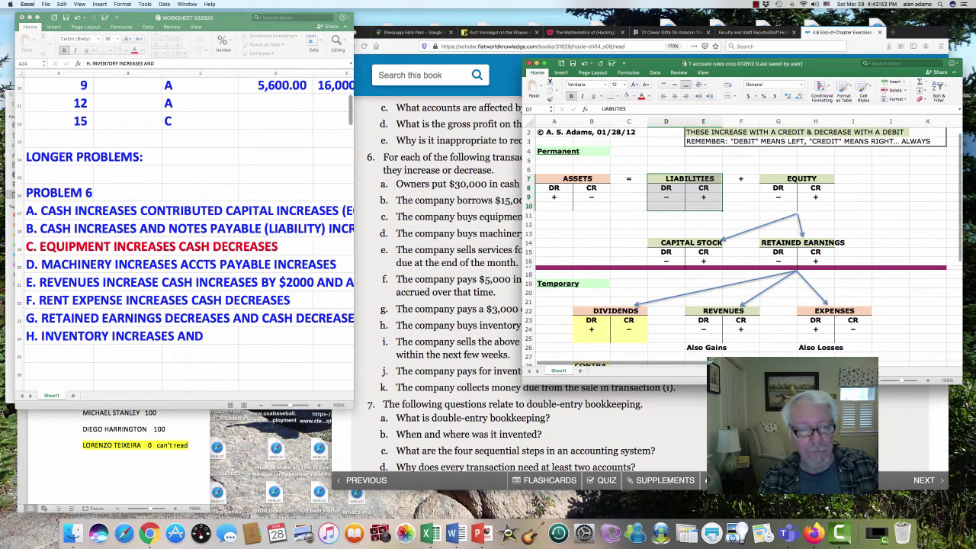
pyautogui.click(42, 35)
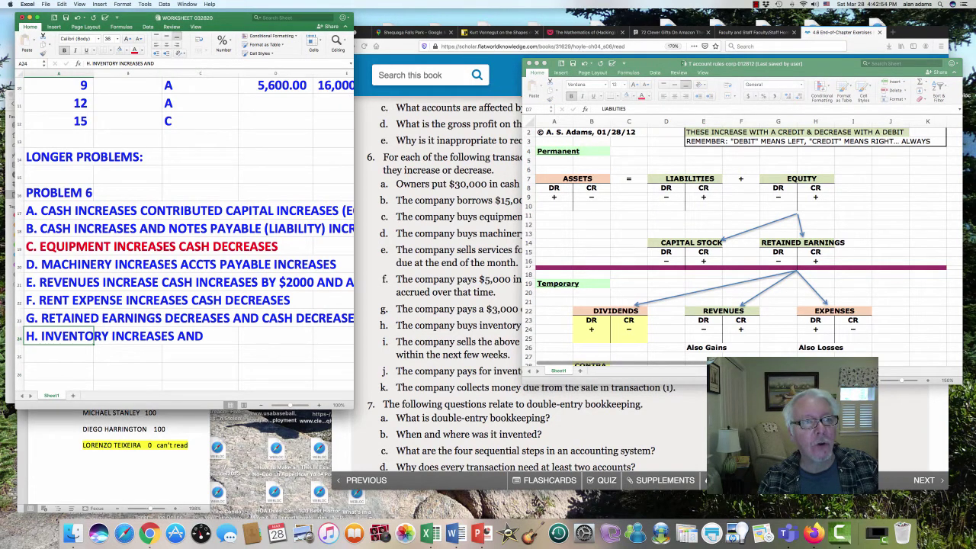
# Complete the problem 6 part h answer in cell A24 by adding "ACCOUNTS PAYABLE INCREASES".
pyautogui.press('super+BackSpace')
pyautogui.write('ACC')
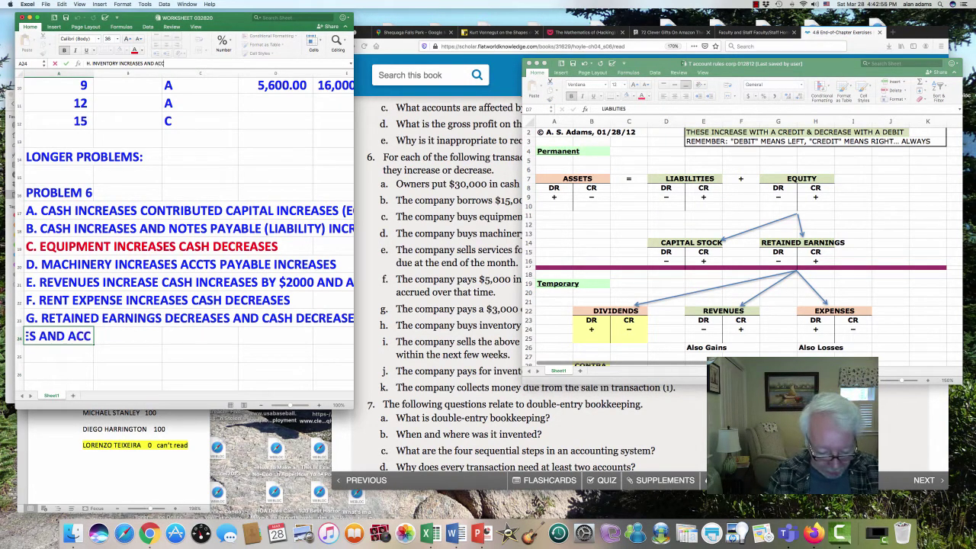
pyautogui.write('OUNTS PAYAB')
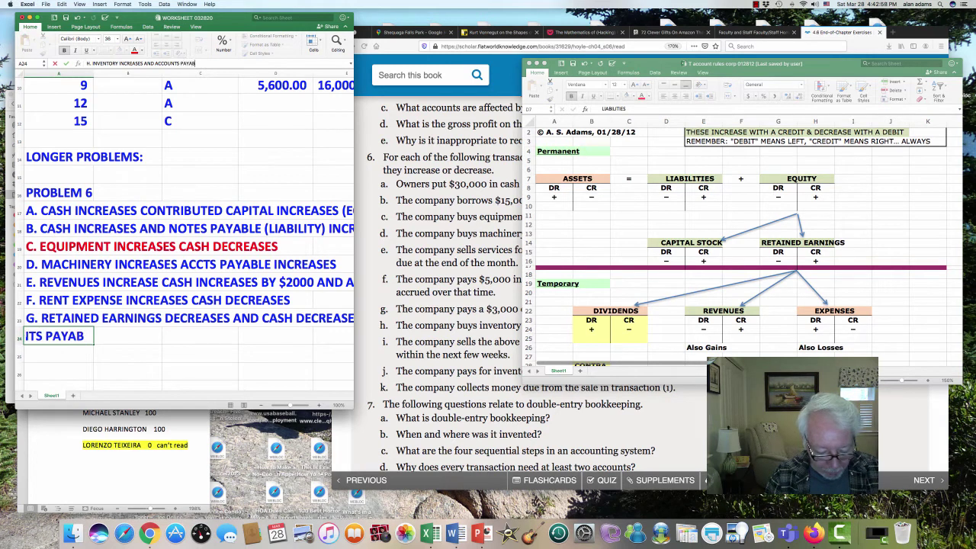
pyautogui.write('LE INCREASE')
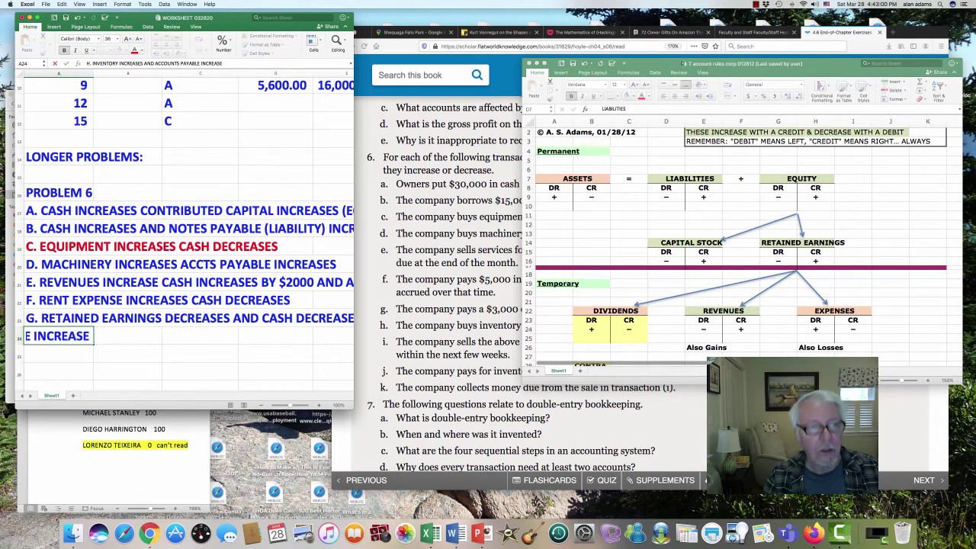
pyautogui.write('S')
pyautogui.press('Return')
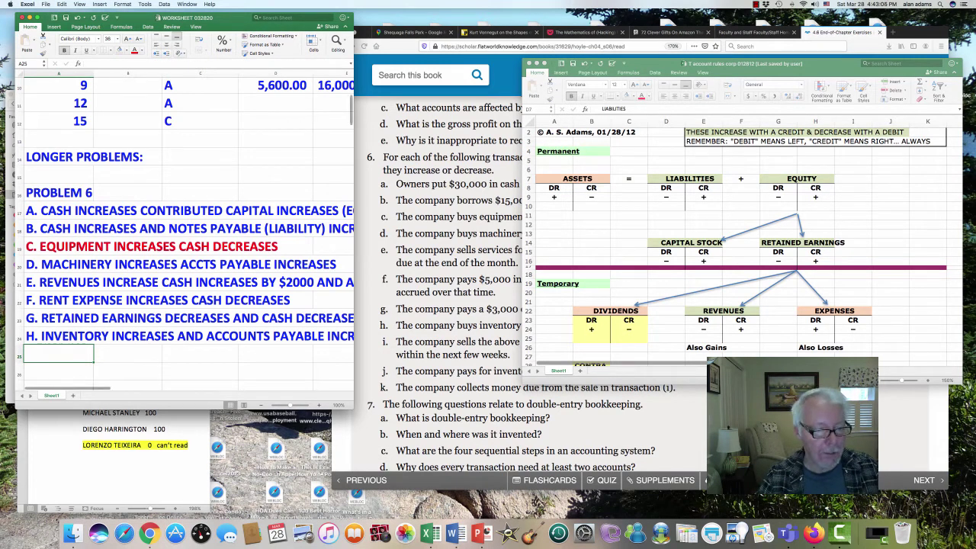
# Start the answer to problem 6 part i in cell A25 with "I. 1) CASH INCREASES BY 7000".
pyautogui.scroll(-4, 185, 235)
pyautogui.click(58, 270)
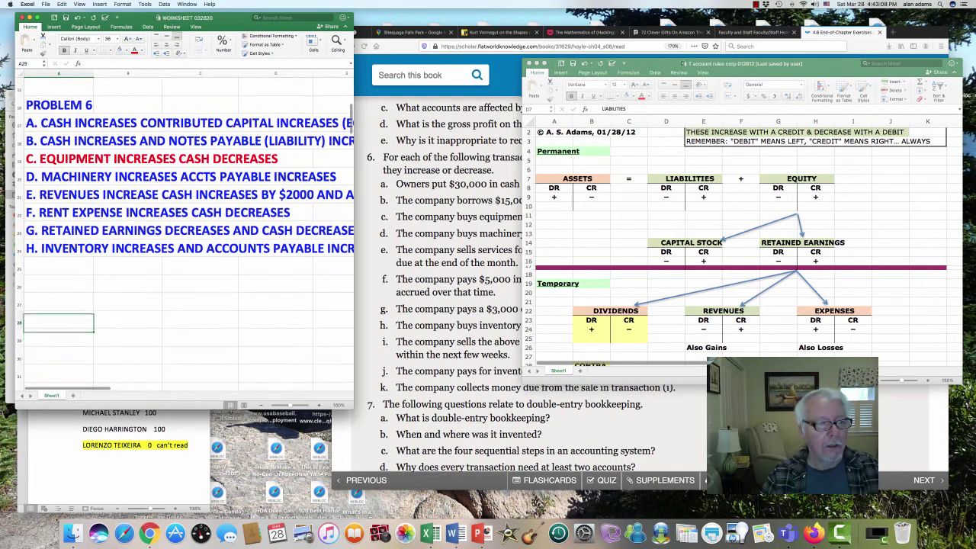
pyautogui.click(59, 266)
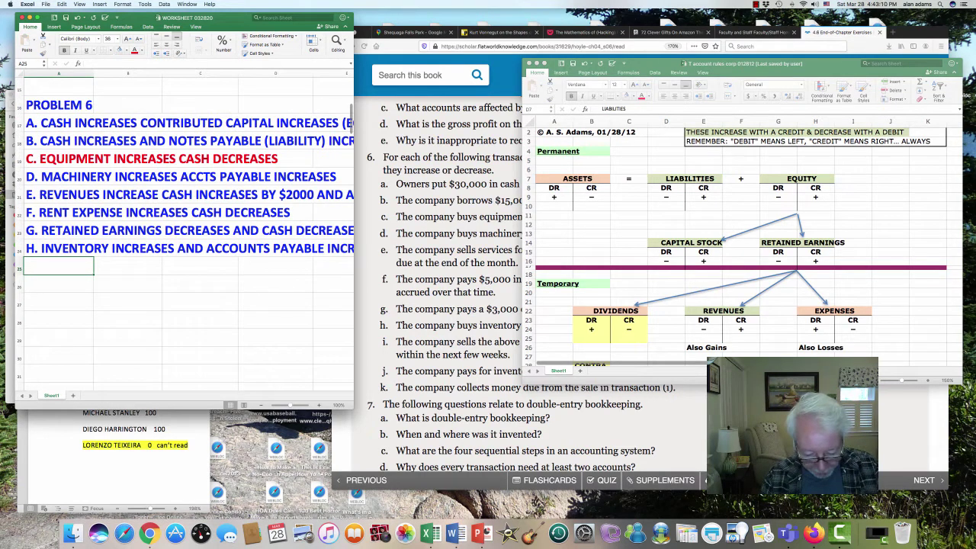
pyautogui.write('I.')
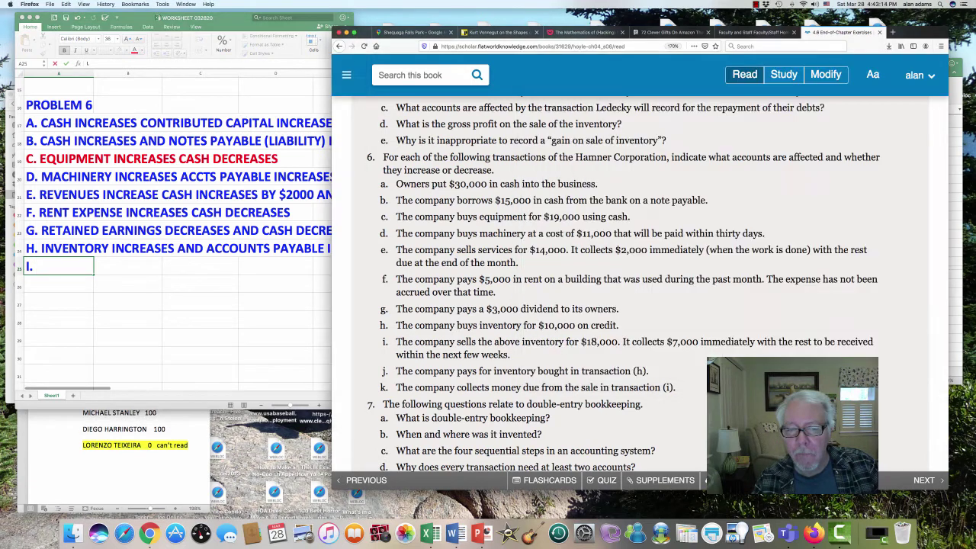
pyautogui.click(519, 261)
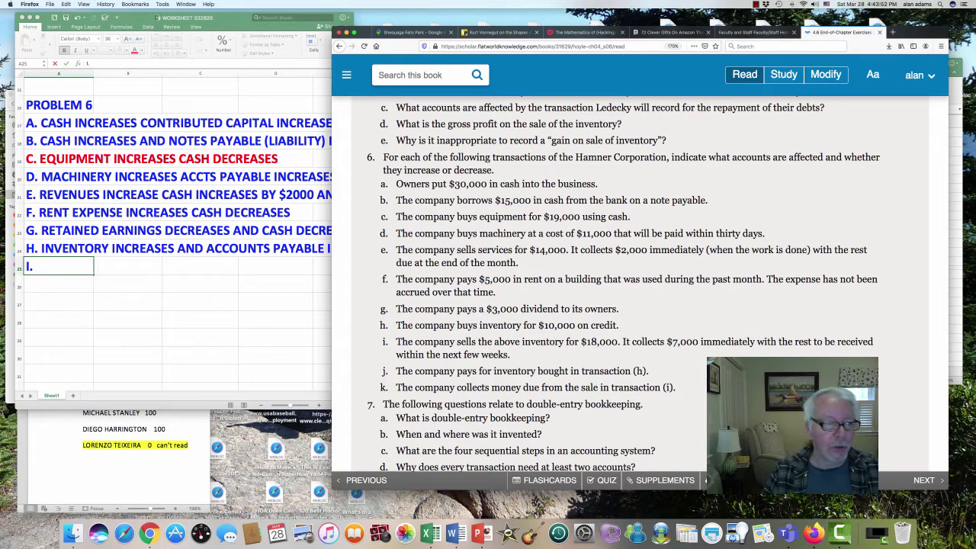
pyautogui.click(45, 266)
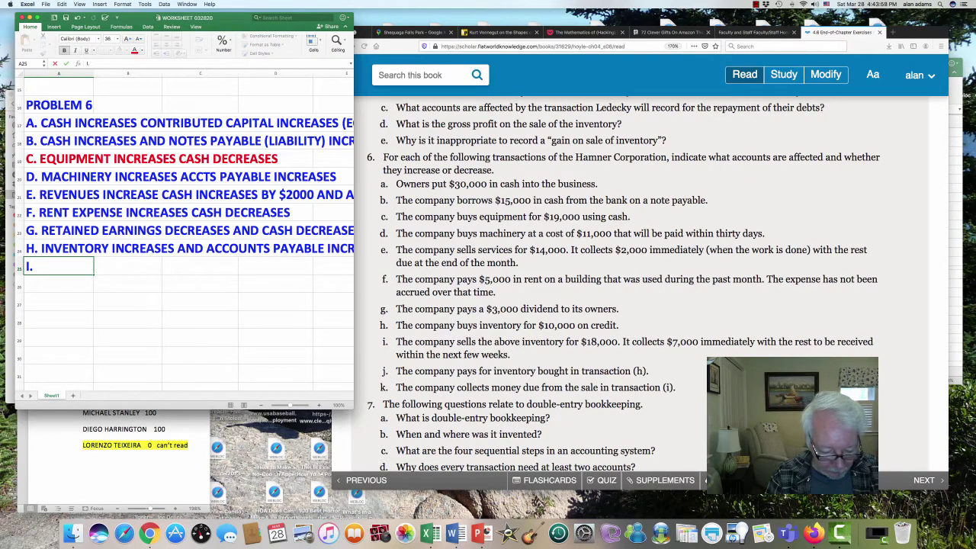
pyautogui.write('1)')
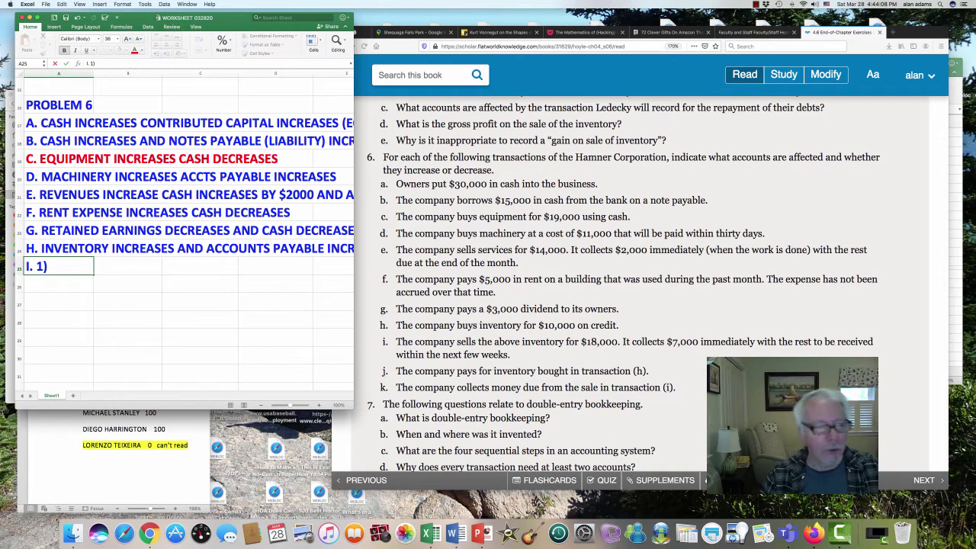
pyautogui.write('CASH')
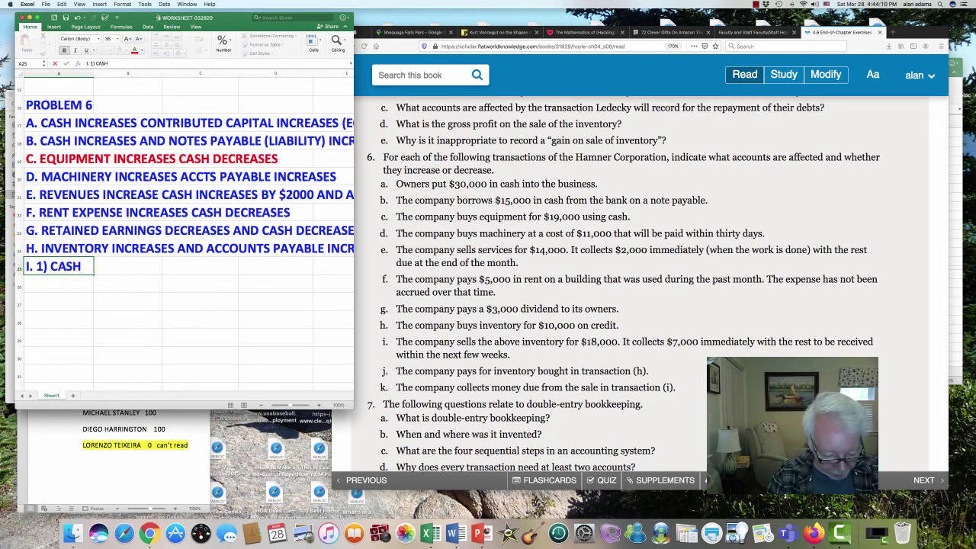
pyautogui.write(' INCREASES')
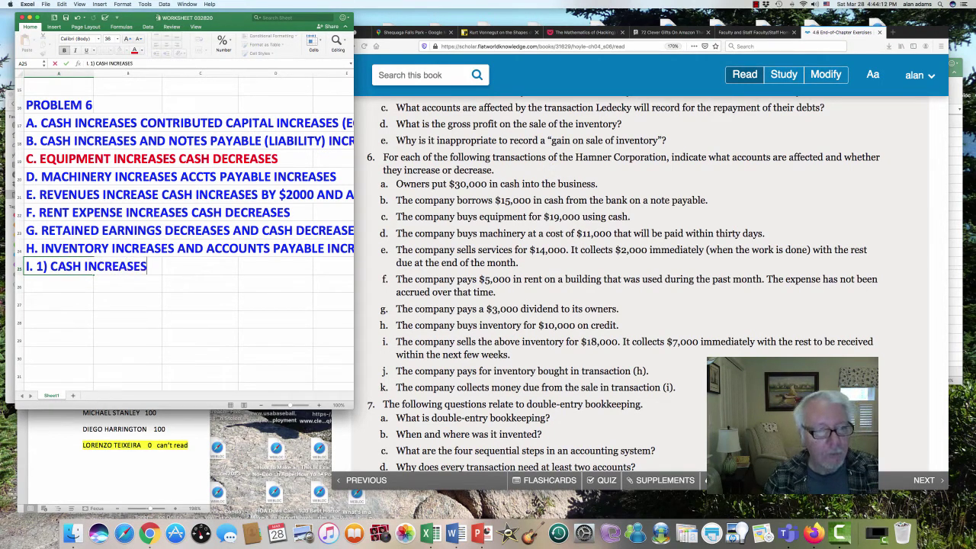
pyautogui.write(' BY')
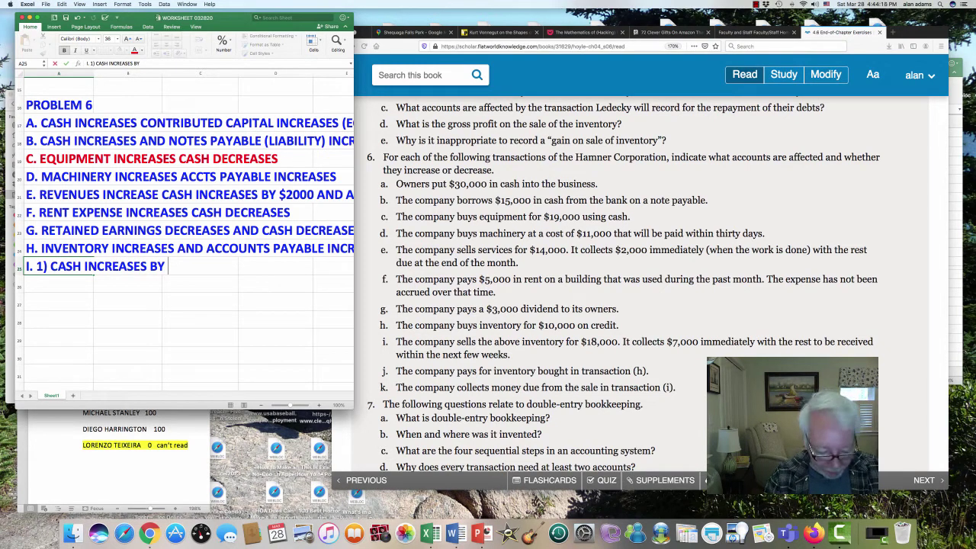
pyautogui.write(' 7000')
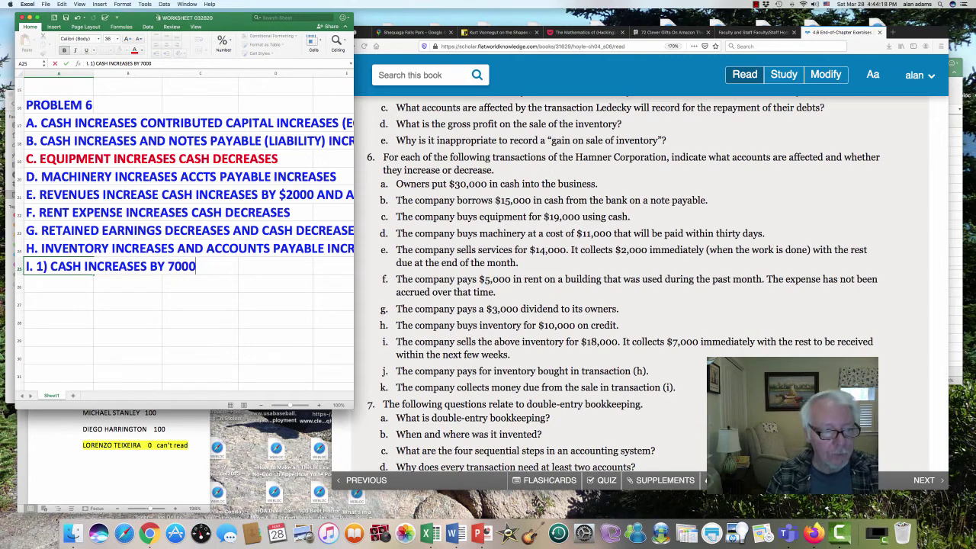
# Finish the first entry of part i in cell A25 by adding "; ACCTS RECEIVABLE INCREASE BY 11000".
pyautogui.write(';')
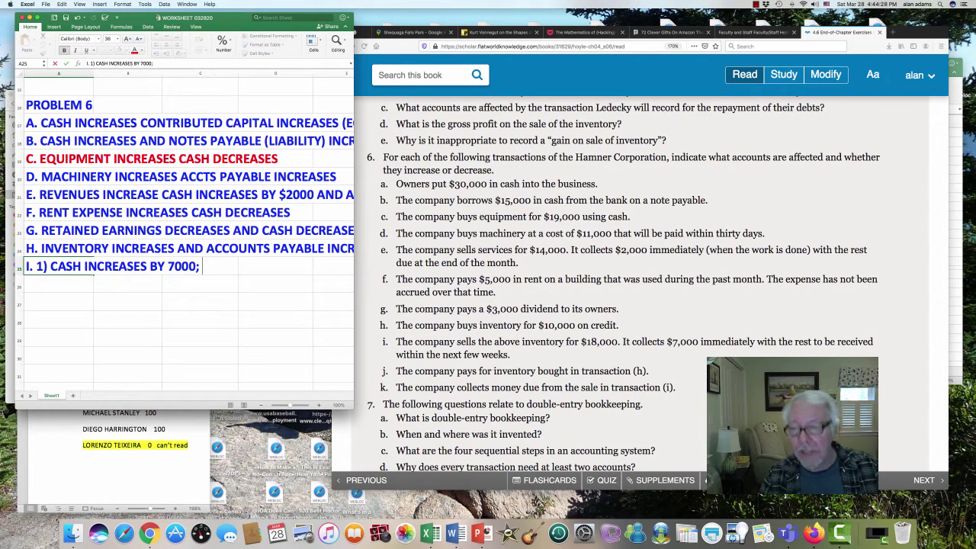
pyautogui.write('AC')
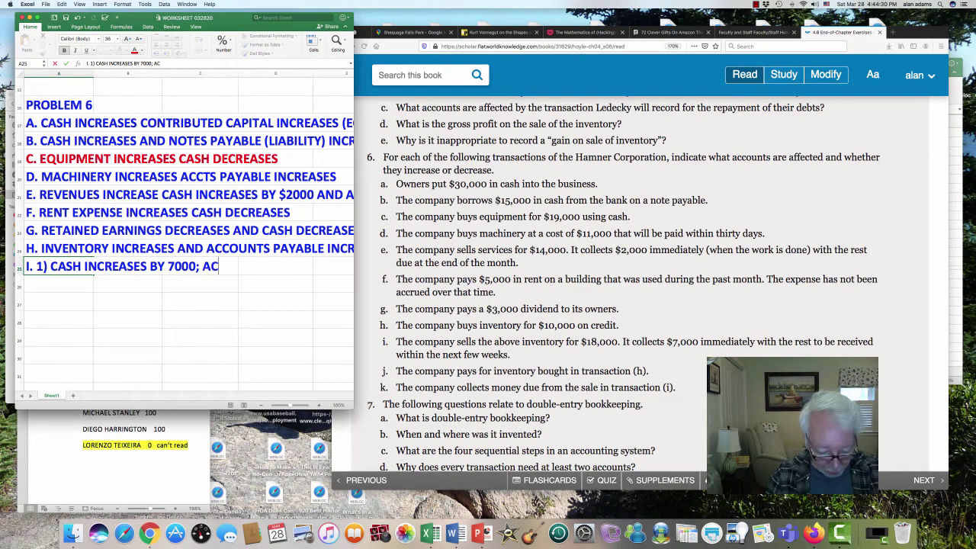
pyautogui.write('CTS RECEIVABL')
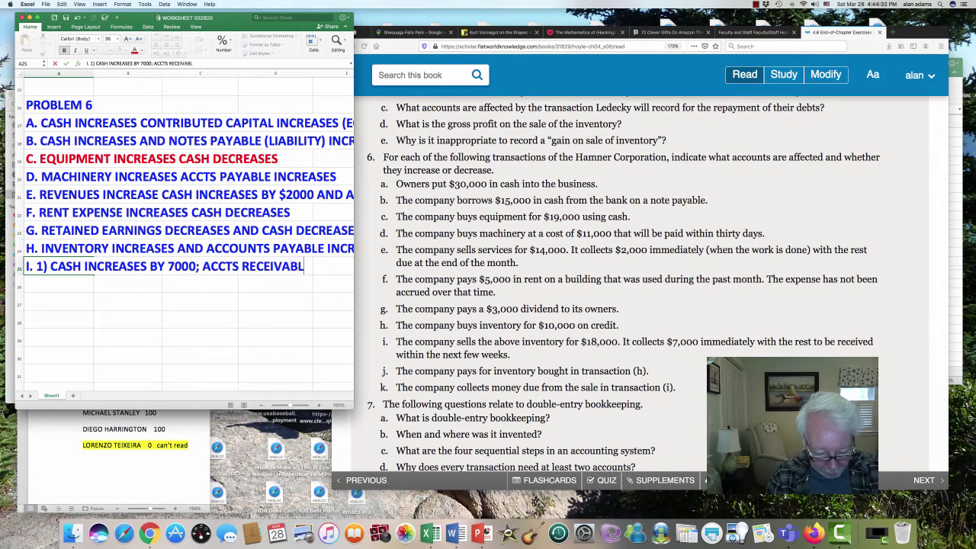
pyautogui.write('E INCREASE B')
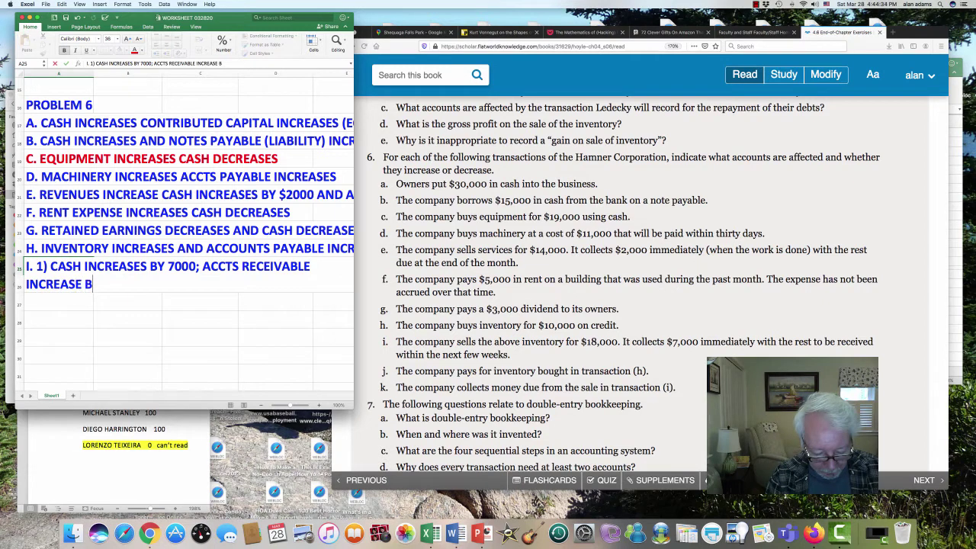
pyautogui.write('Y 11000')
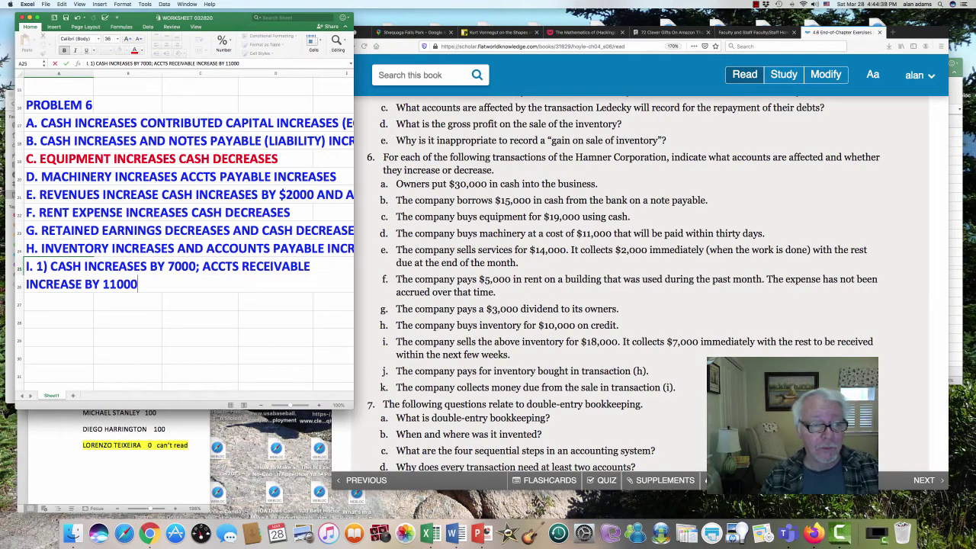
pyautogui.press('Return')
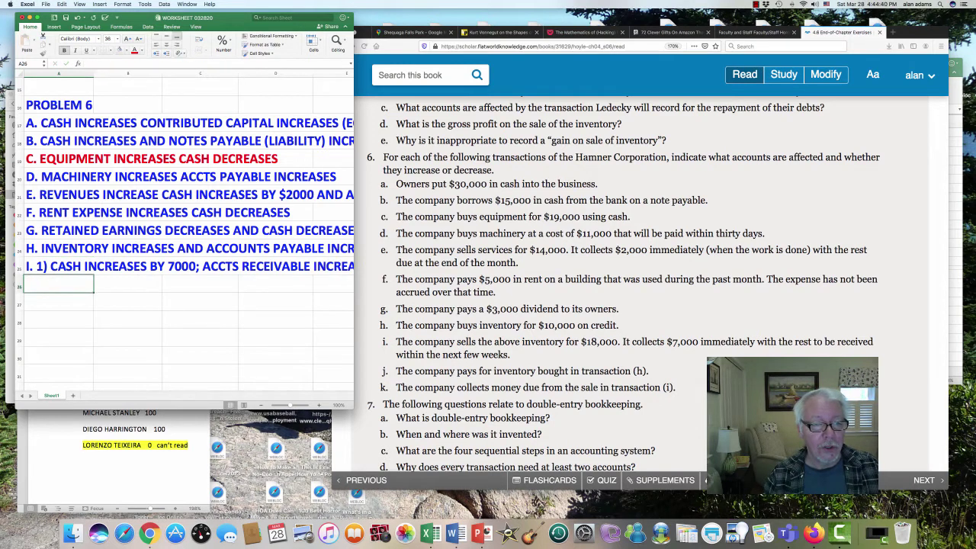
pyautogui.click(86, 266)
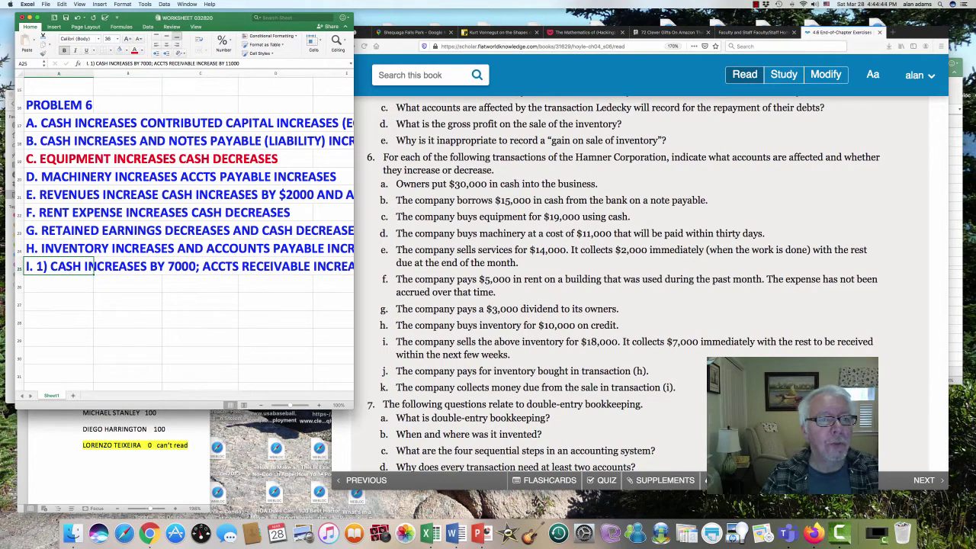
pyautogui.press('F2')
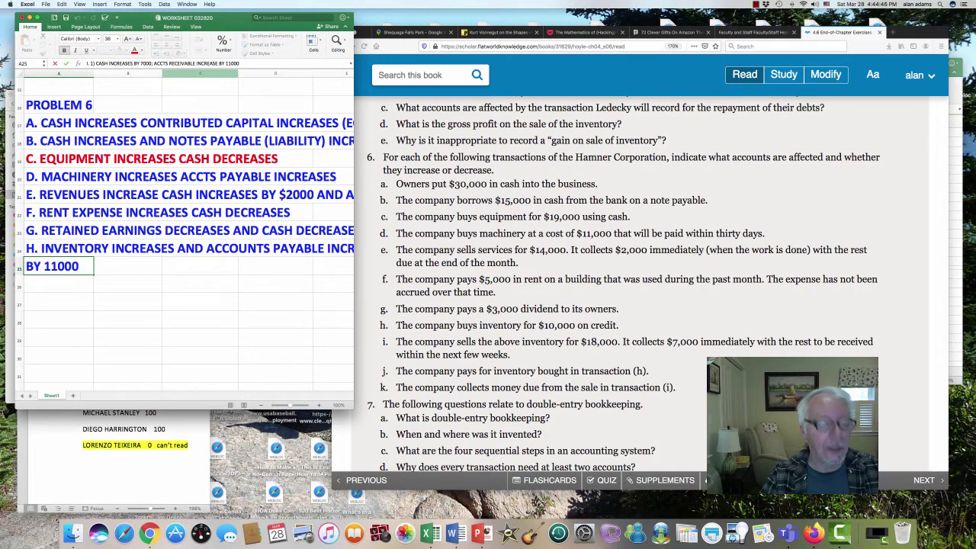
pyautogui.press('Return')
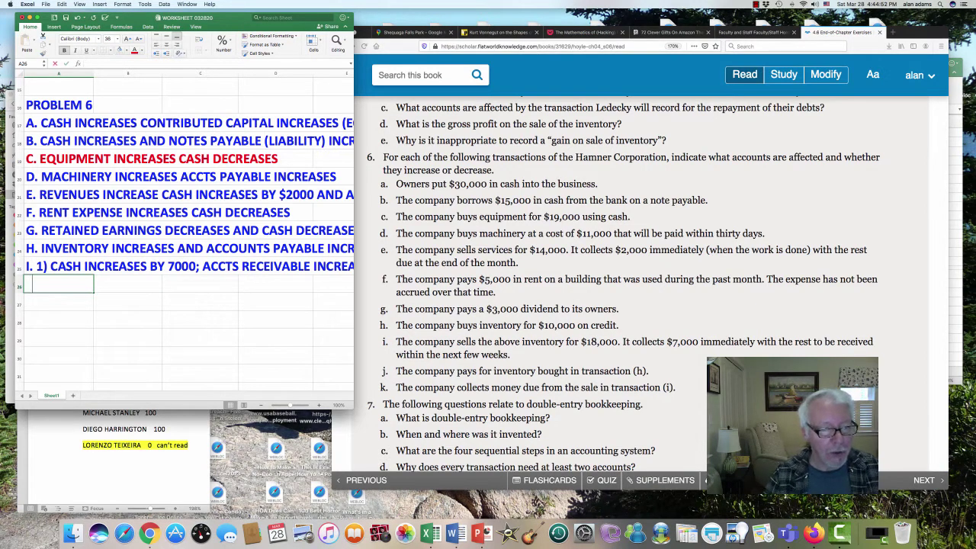
# Enter "2) COST OF GOODS SOLD INCREASES 10000 AND INVENTORY DECREASES BY THE SAME AMOUNT", indented, in cell A26 as part i's second entry.
pyautogui.write('2)')
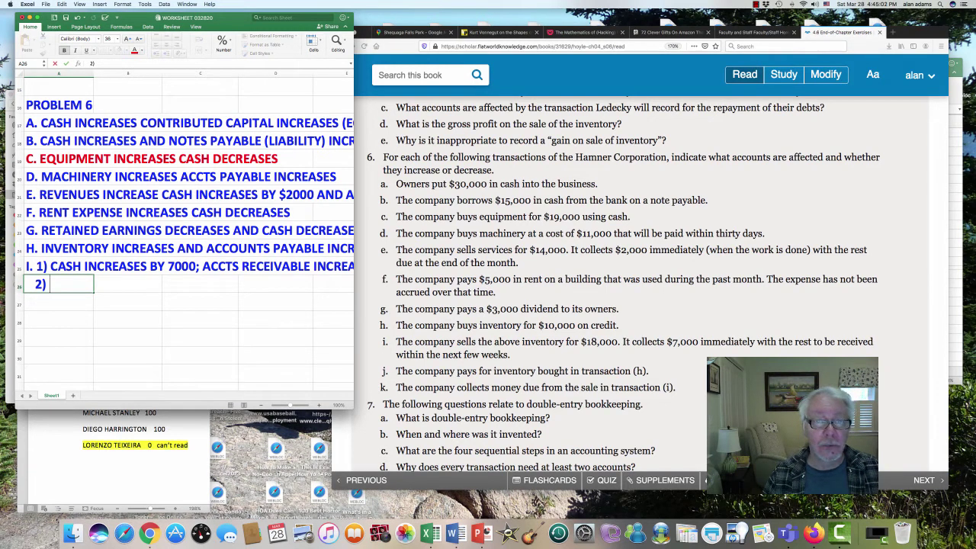
pyautogui.write('CO')
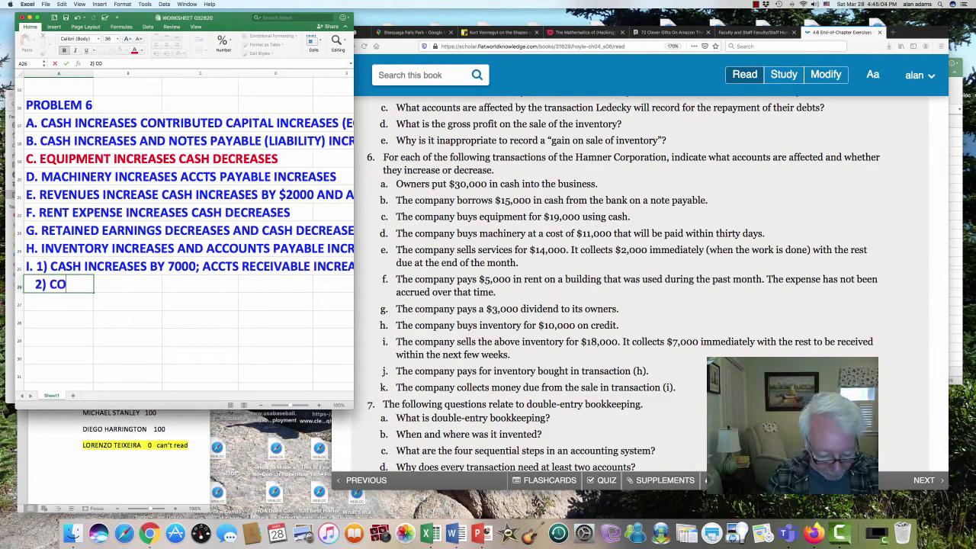
pyautogui.write('ST OF GOODS SOLD')
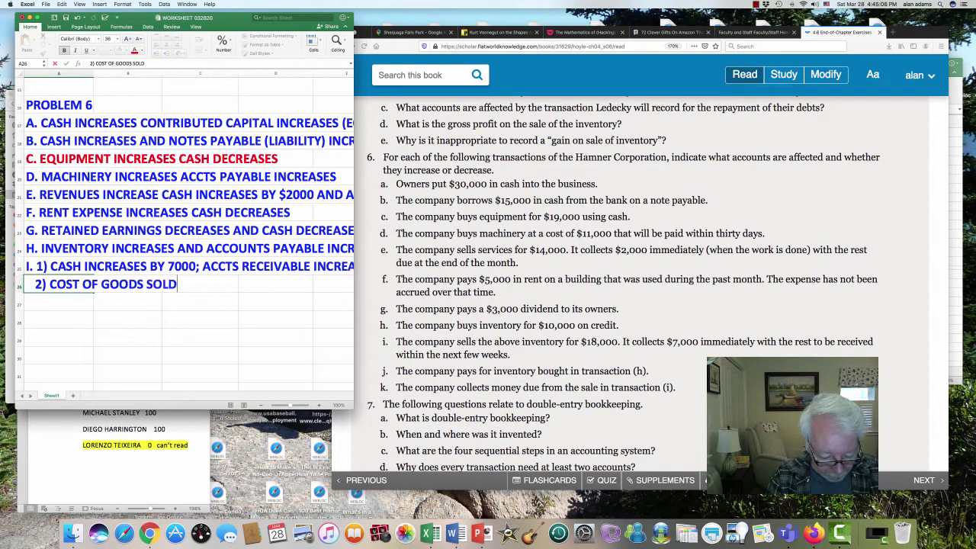
pyautogui.write(' INCREASES')
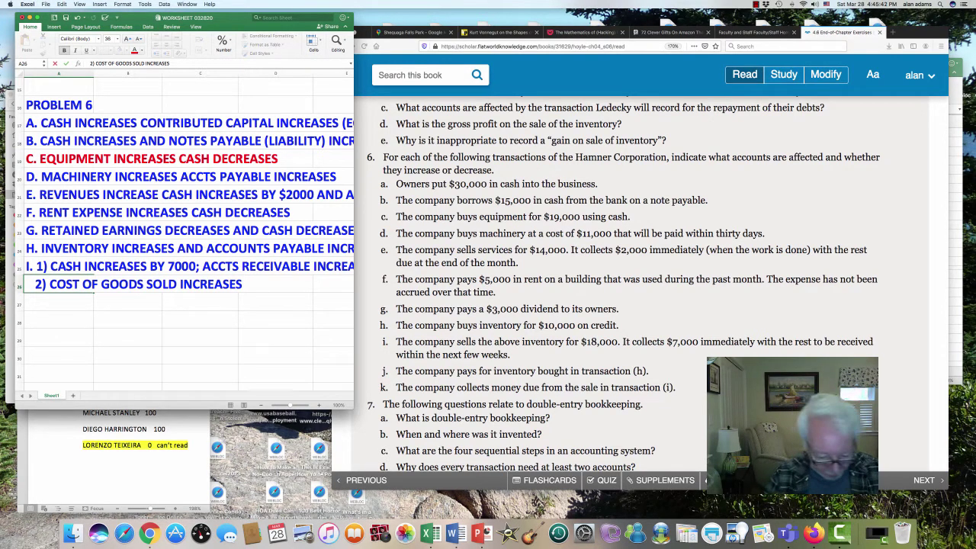
pyautogui.write('10000')
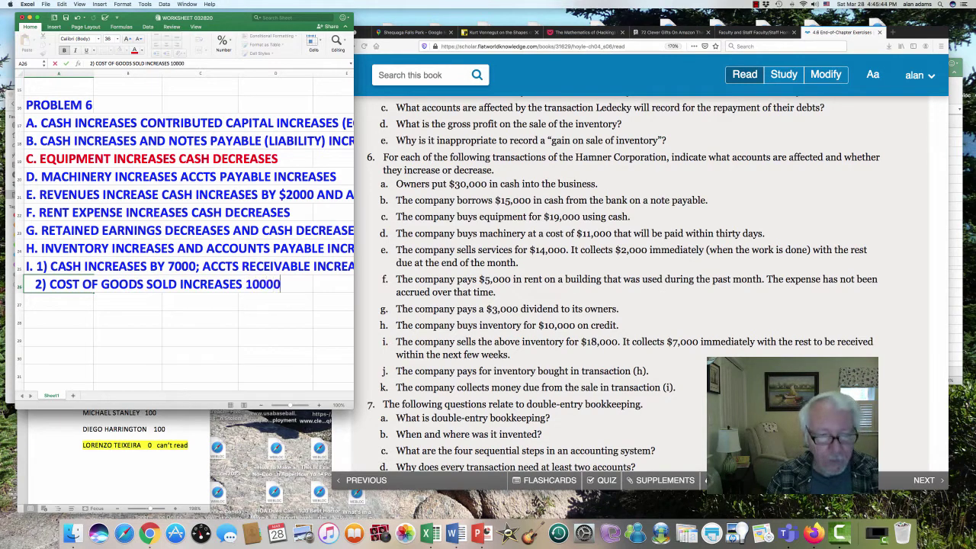
pyautogui.write(' AND')
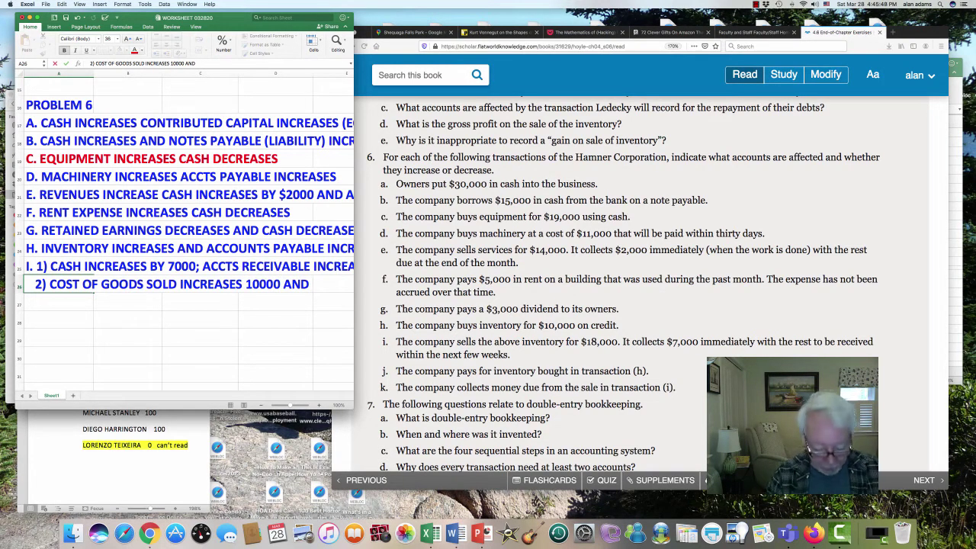
pyautogui.write(' INVENTORY DECR')
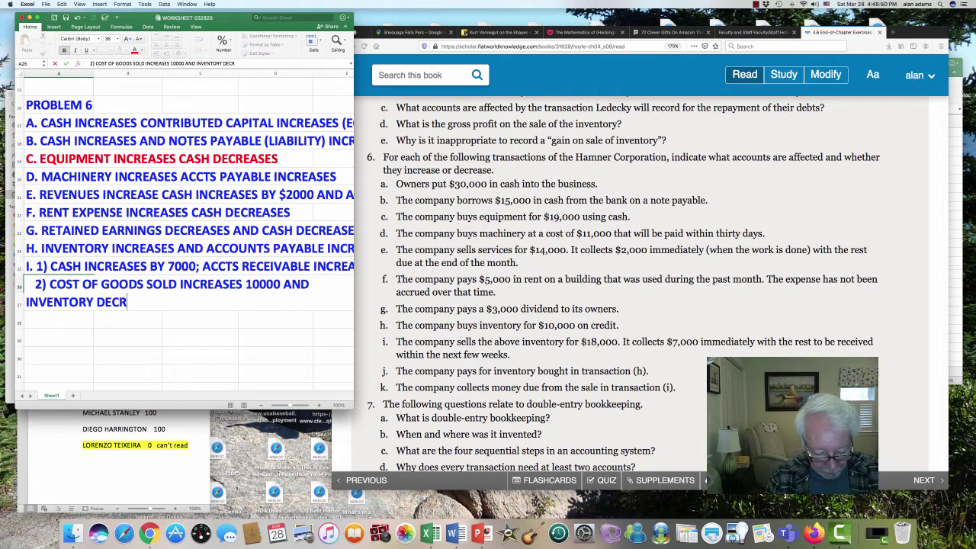
pyautogui.write('EASES BY THE ')
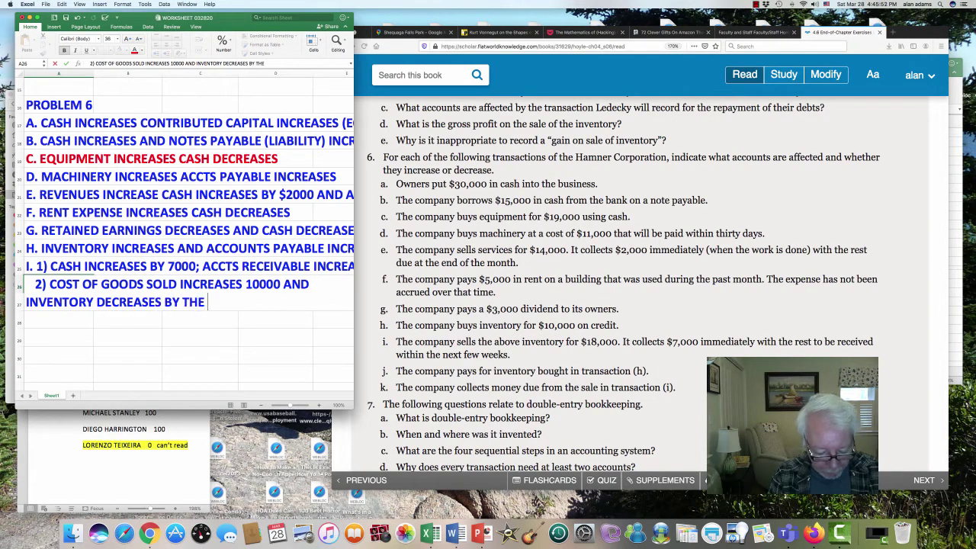
pyautogui.write('SAME AMOUN')
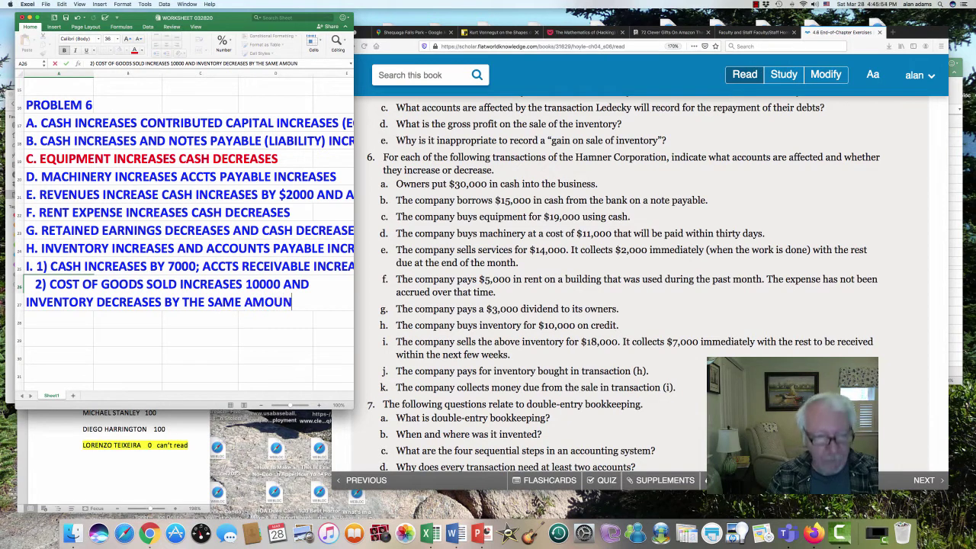
pyautogui.write('T')
pyautogui.press('Return')
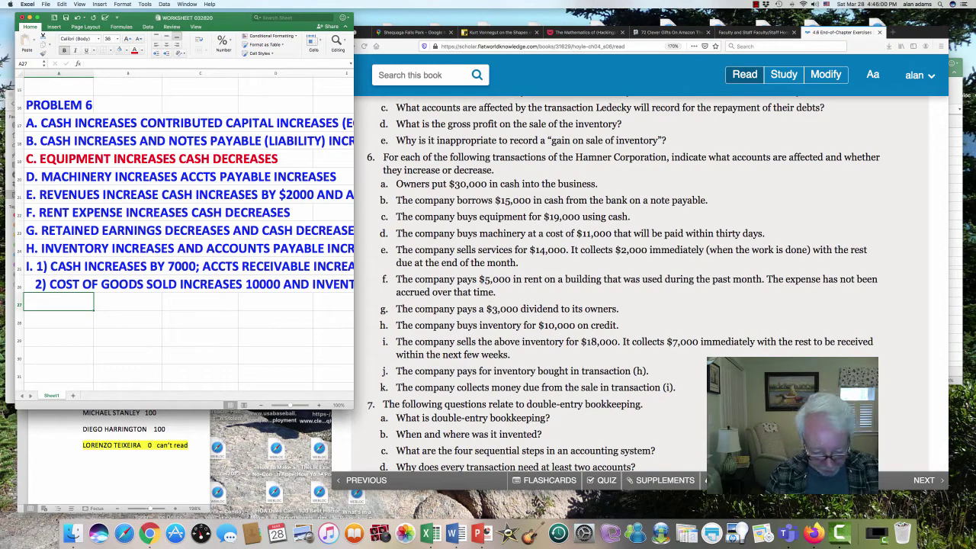
# Enter "J. ACCTS PAYABLE DECREASES AND CASH DECREASES" in cell A27 as the problem 6 part j answer.
pyautogui.write('J.')
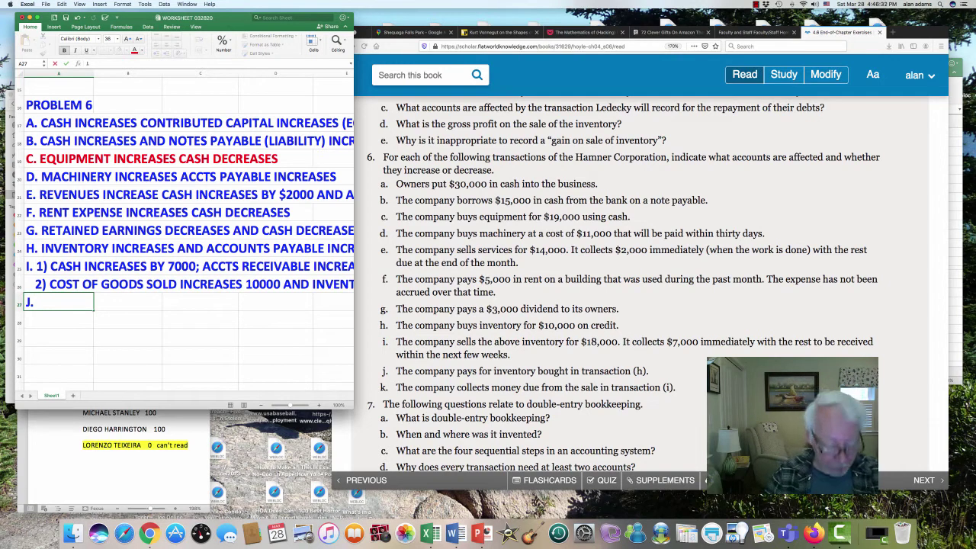
pyautogui.write('ACCTS ')
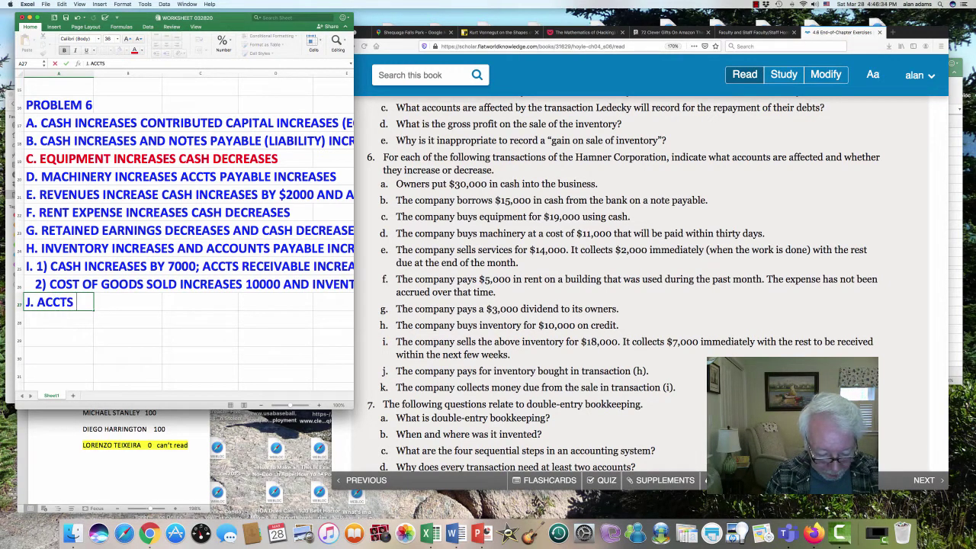
pyautogui.write('PAYABLE DECRE')
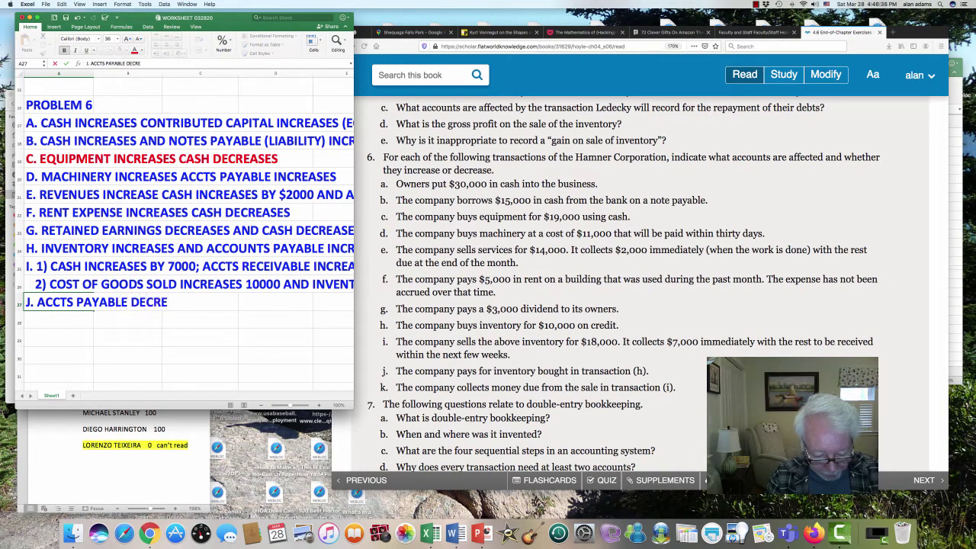
pyautogui.write('ASES AND C')
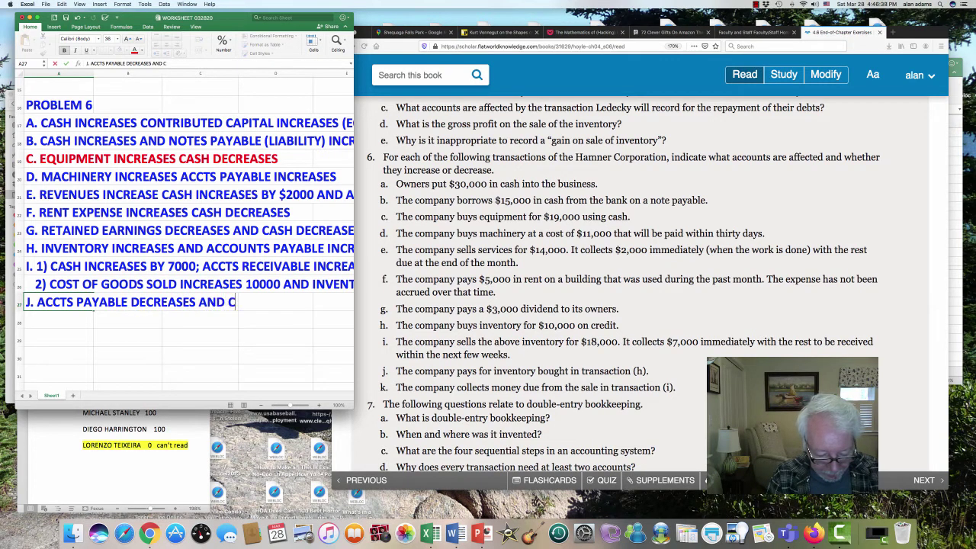
pyautogui.write('ASH DECREASES')
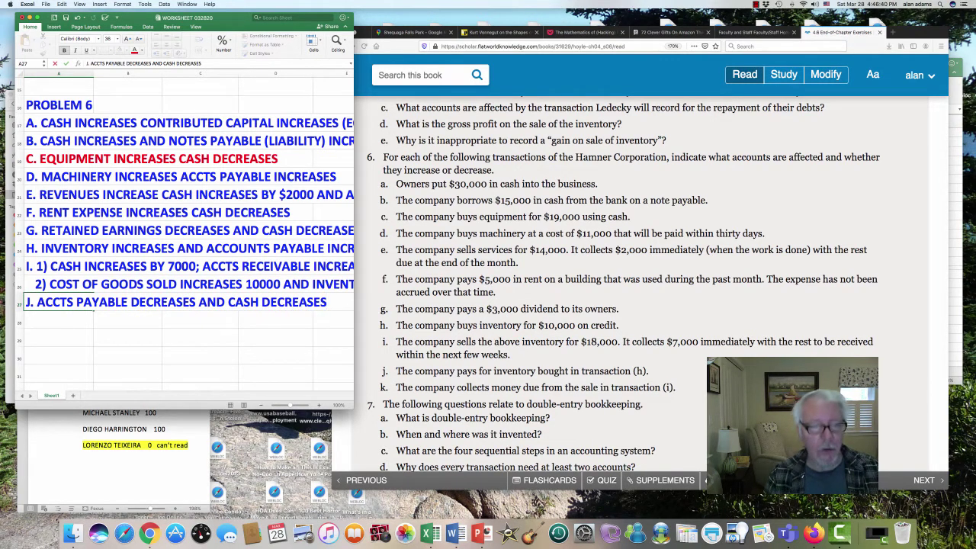
pyautogui.press('Return')
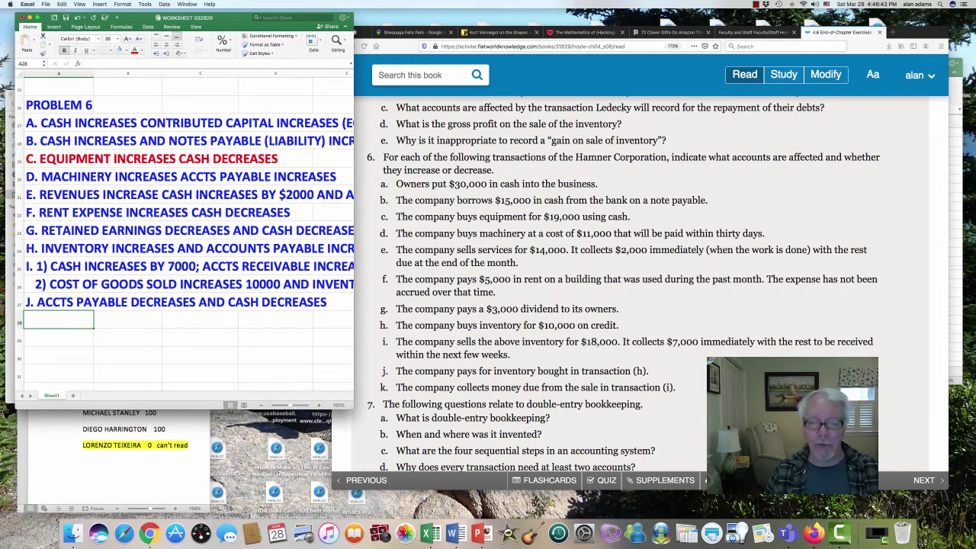
# Enter "K. CASH INCREASES AND ACCTS RECEIVABLE DECREASE" in cell A28 as the problem 6 part k answer.
pyautogui.write('K.')
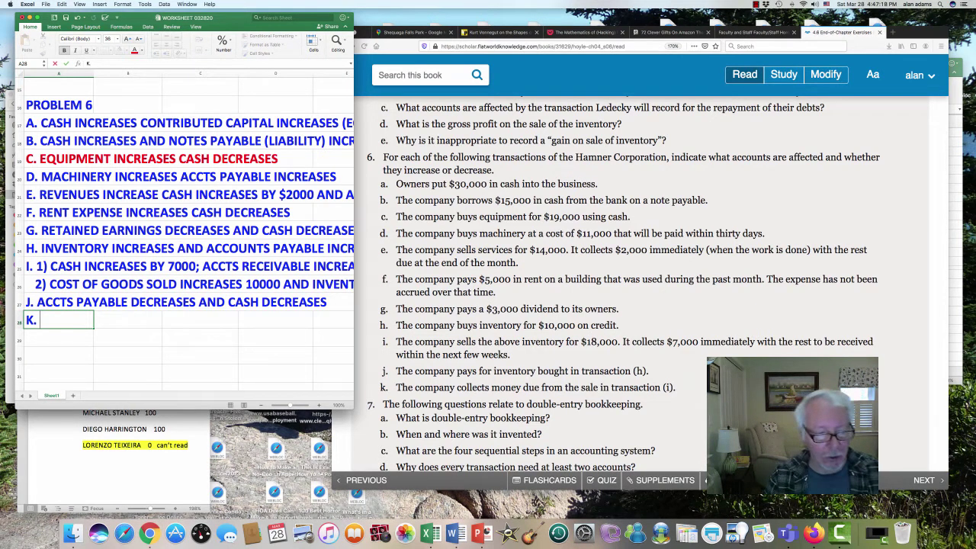
pyautogui.write('CASH ')
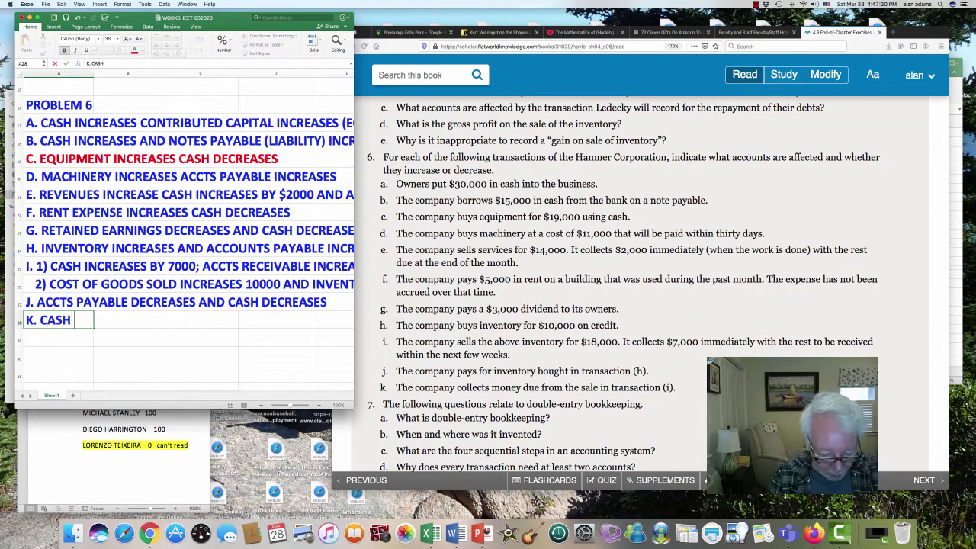
pyautogui.write('INCREASES')
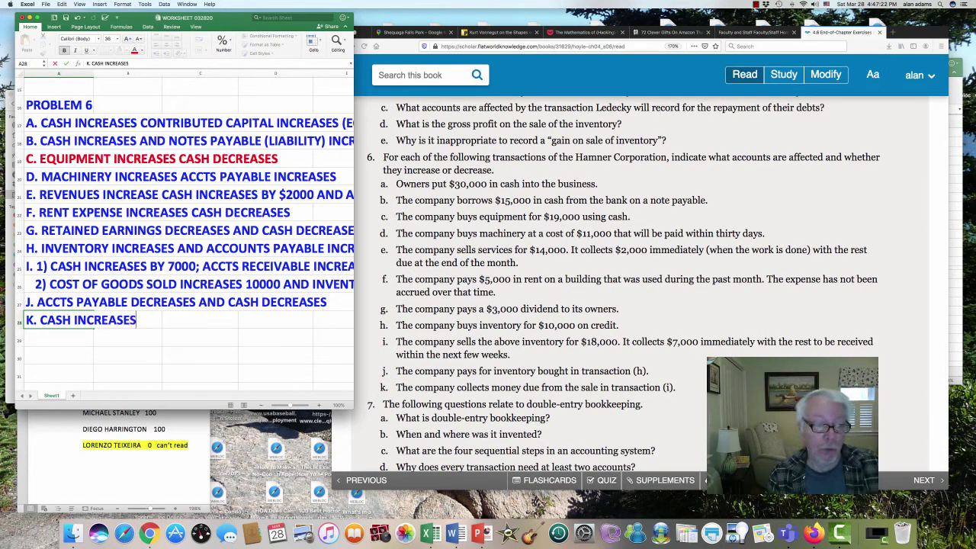
pyautogui.write(' AND ')
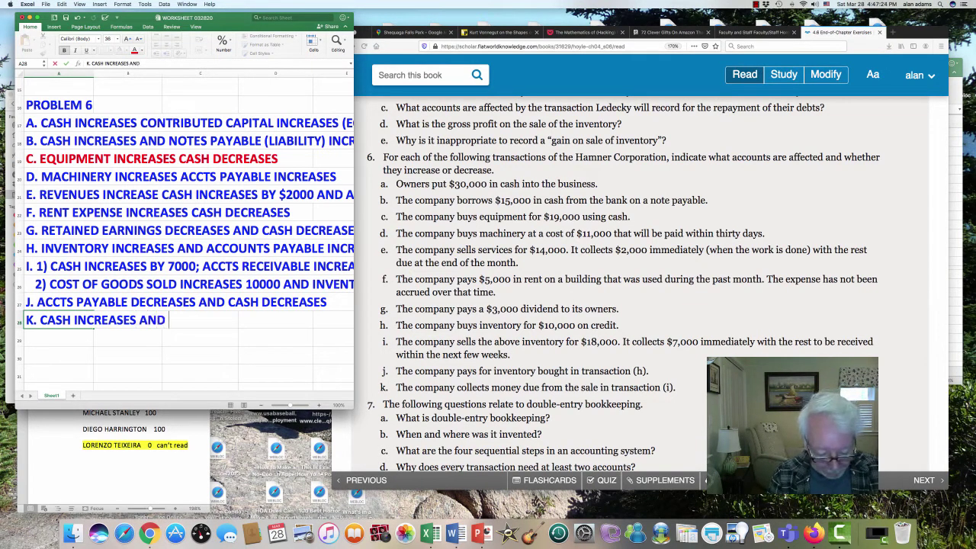
pyautogui.write('ACCTS RECEIV')
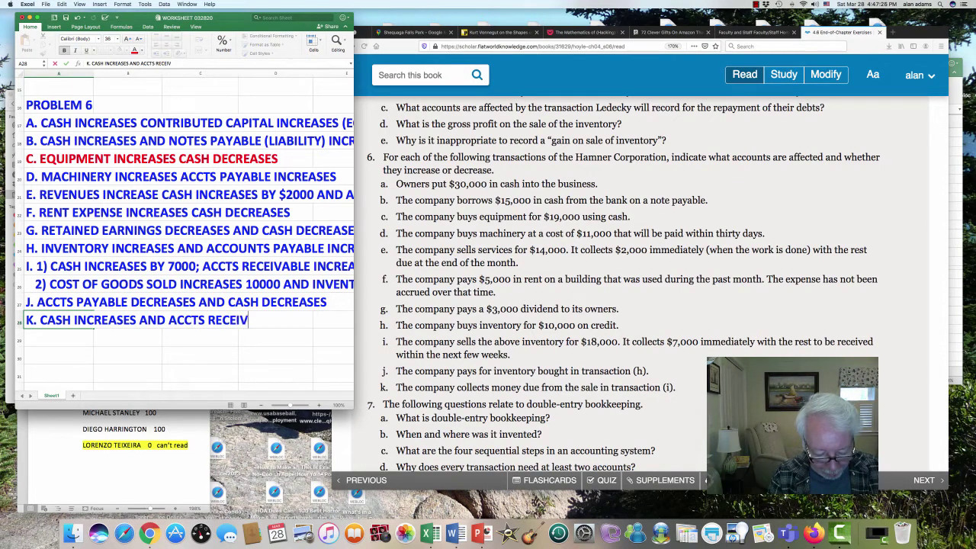
pyautogui.write('ABLE DECREASE')
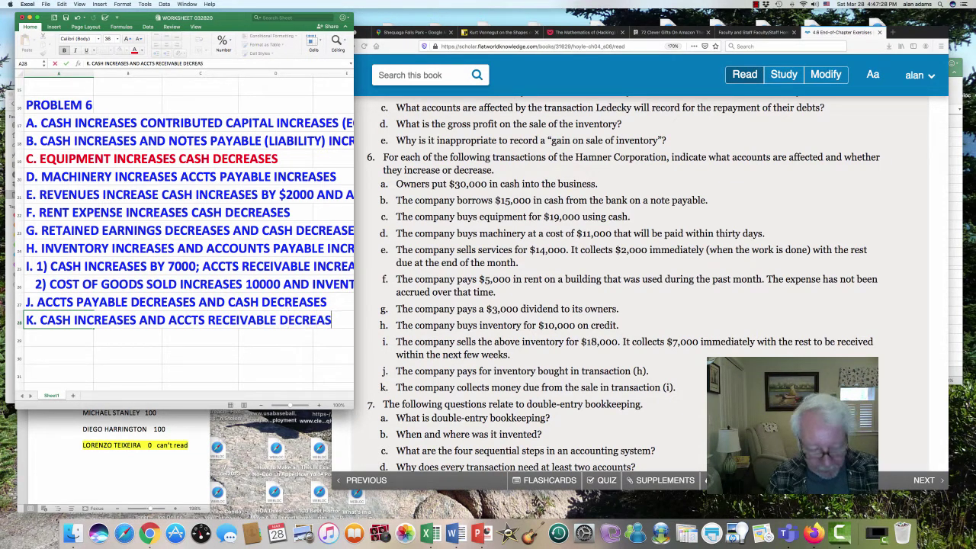
pyautogui.press('Return')
pyautogui.press('Return')
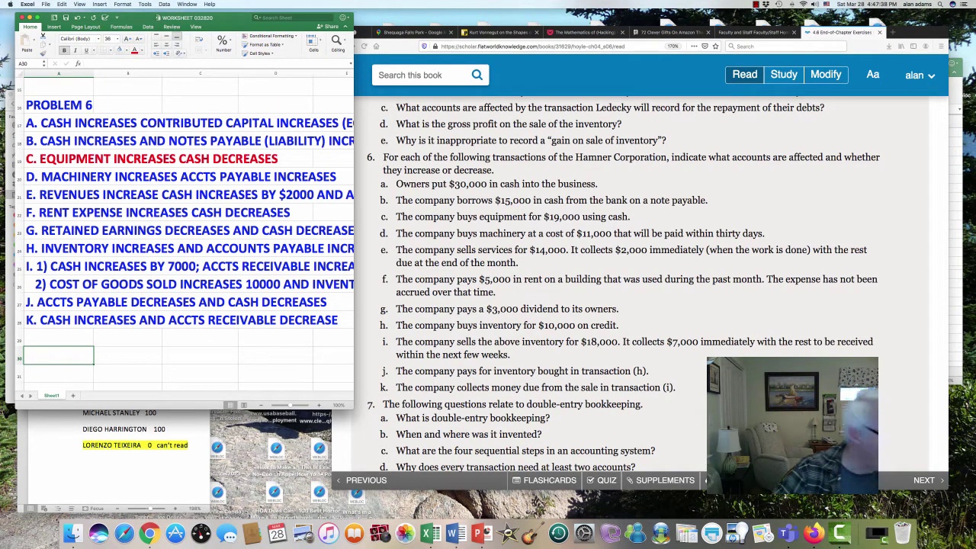
# Find problem 11 in the textbook exercises and add the heading "PROBLEM 11" in cell A30.
pyautogui.scroll(-2, 185, 229)
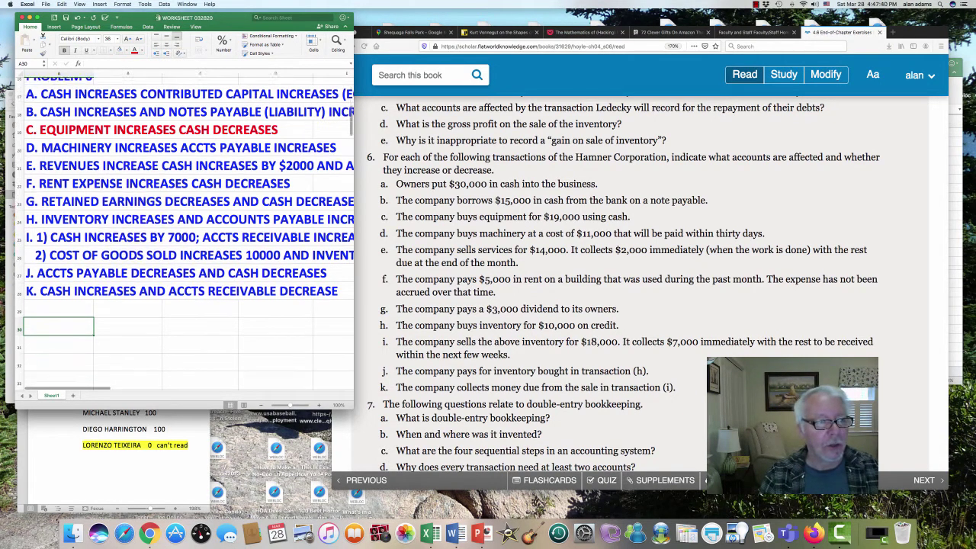
pyautogui.scroll(-3, 622, 289)
pyautogui.scroll(-1, 621, 284)
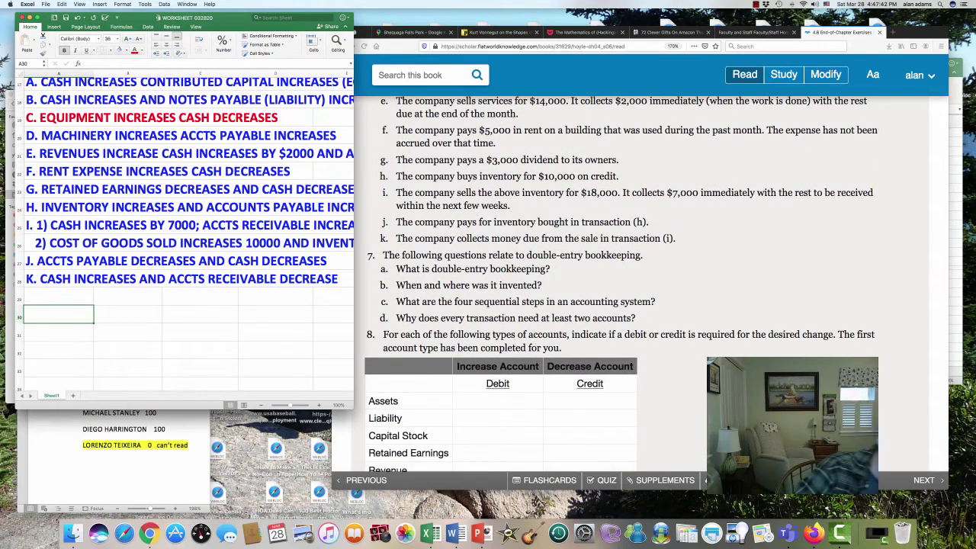
pyautogui.scroll(-10, 655, 284)
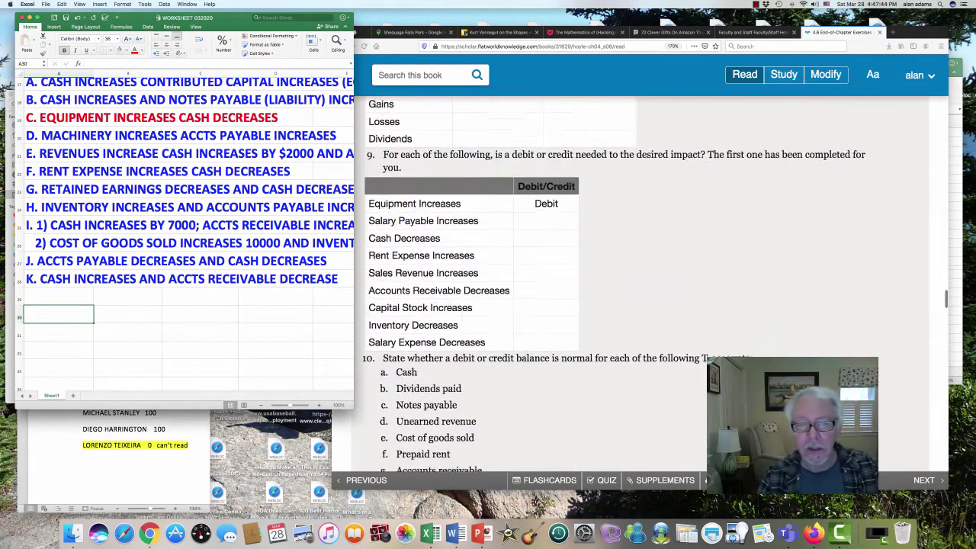
pyautogui.scroll(-5, 603, 284)
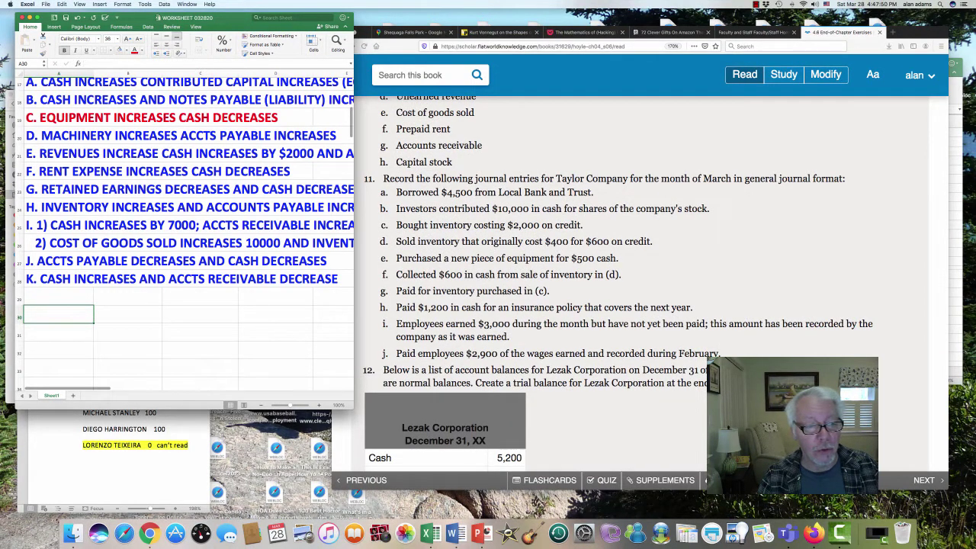
pyautogui.write('PROBLEM ')
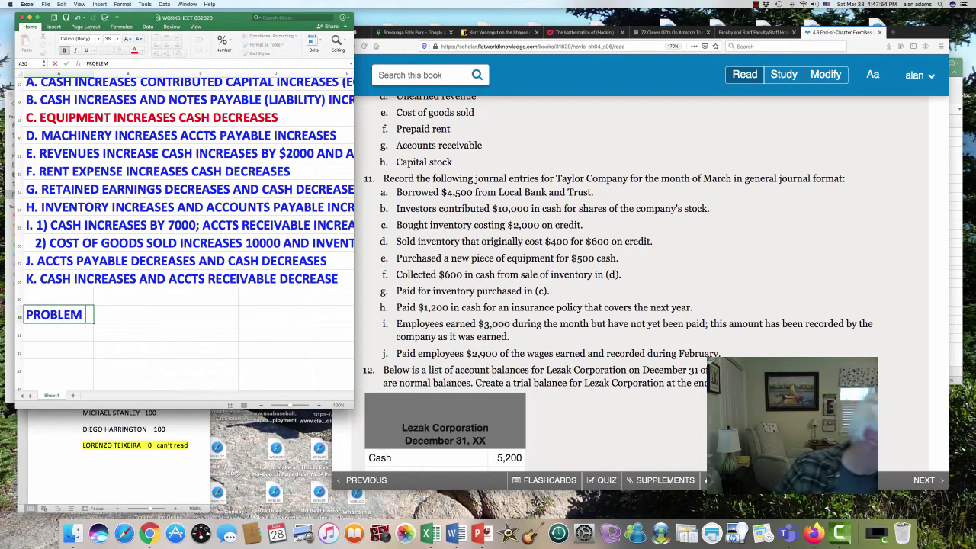
pyautogui.write('11')
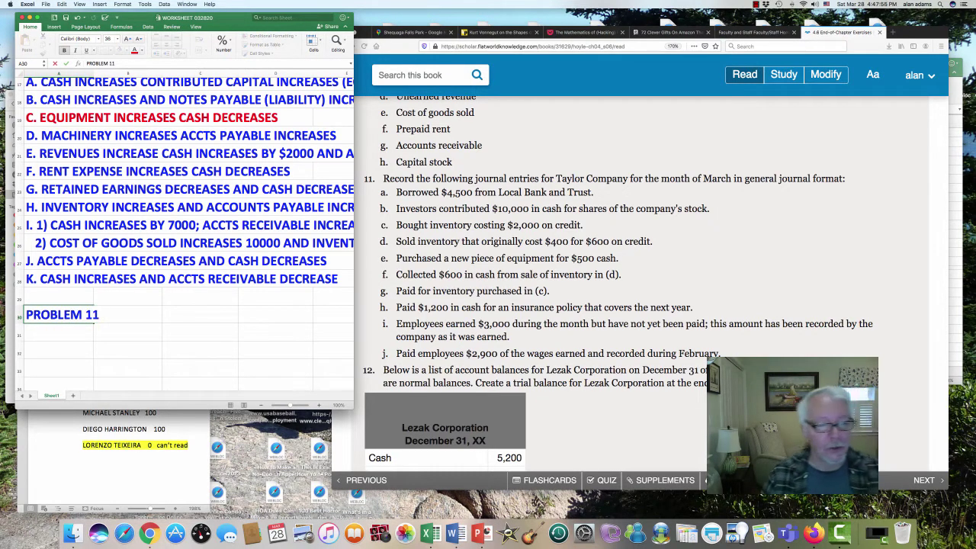
pyautogui.press('Return')
pyautogui.press('Return')
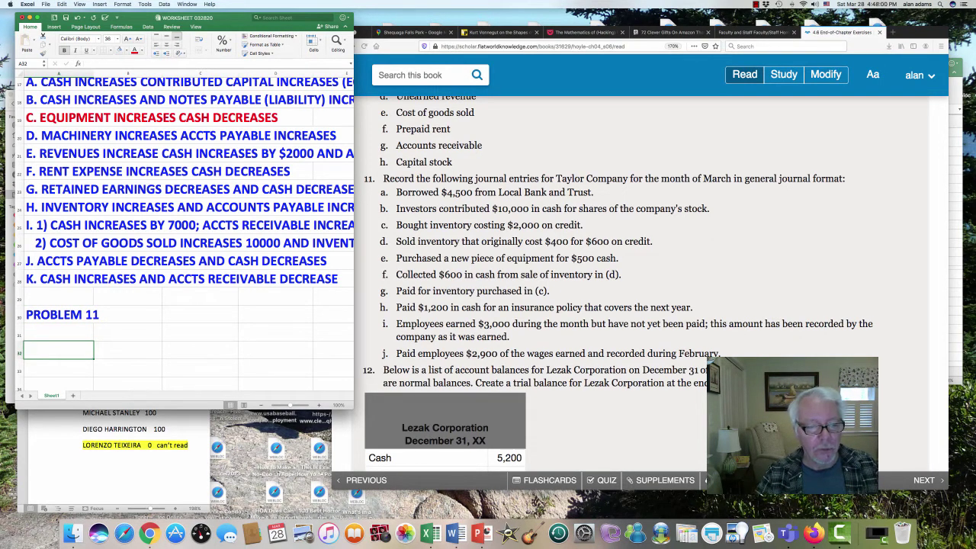
# Add the journal entry column headings "DR" in cell D31 and "CR" in cell E31.
pyautogui.click(275, 332)
pyautogui.write('DR')
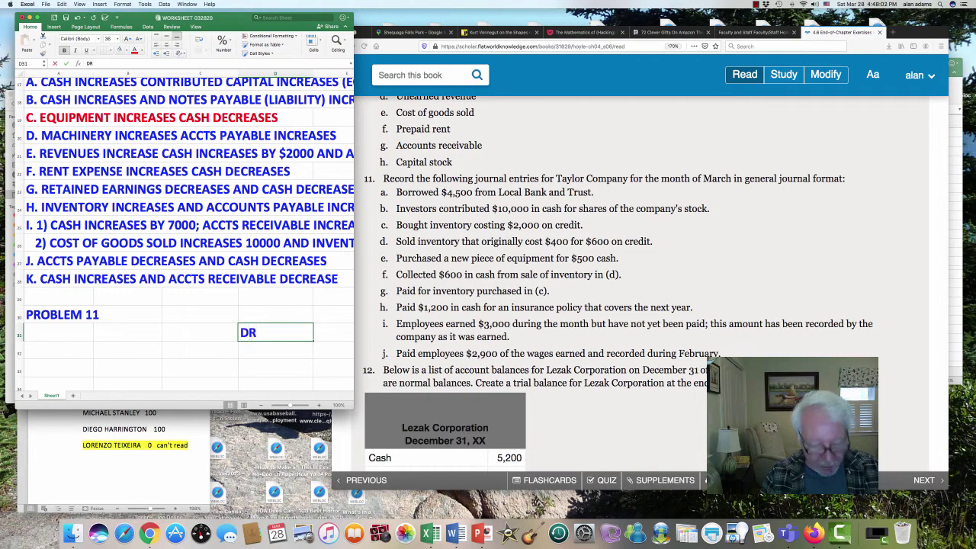
pyautogui.press('Tab')
pyautogui.write('CR')
pyautogui.press('Return')
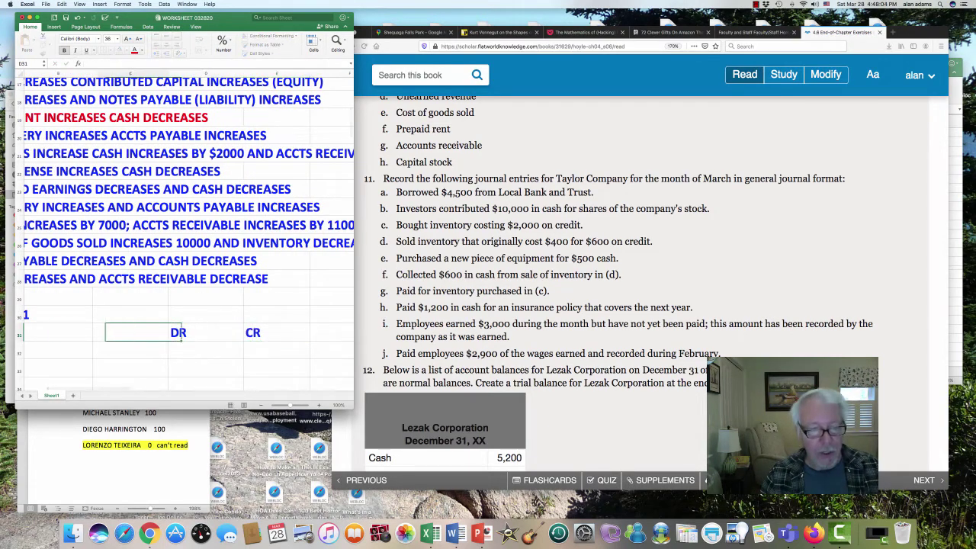
# Center the DR and CR headings in cells D31 and E31 and widen the worksheet window to show more of column E.
pyautogui.press('Home')
pyautogui.press('Down')
pyautogui.press('Down')
pyautogui.press('Down')
pyautogui.press('Down')
pyautogui.press('Down')
pyautogui.press('Down')
pyautogui.press('Down')
pyautogui.press('Down')
pyautogui.press('Down')
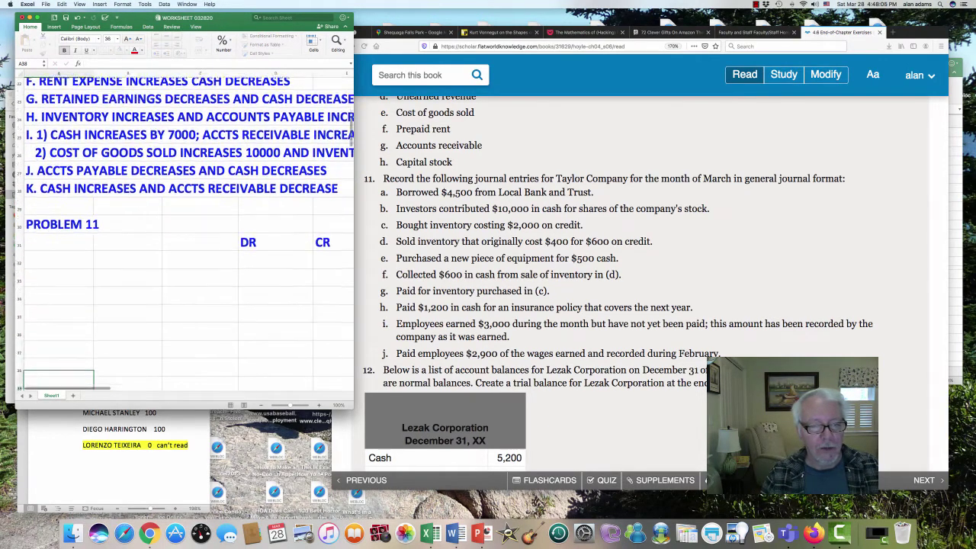
pyautogui.press('Up')
pyautogui.press('Up')
pyautogui.press('Up')
pyautogui.press('Up')
pyautogui.press('Up')
pyautogui.press('Up')
pyautogui.press('Up')
pyautogui.press('Up')
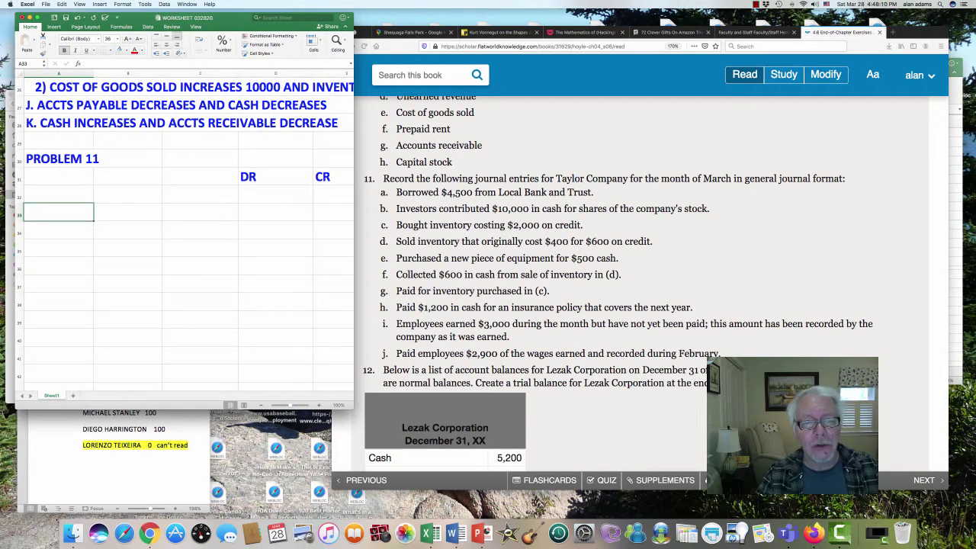
pyautogui.press('Up')
pyautogui.press('Right')
pyautogui.press('Right')
pyautogui.press('Up')
pyautogui.press('Right')
pyautogui.hotkey('shift', 'Right')
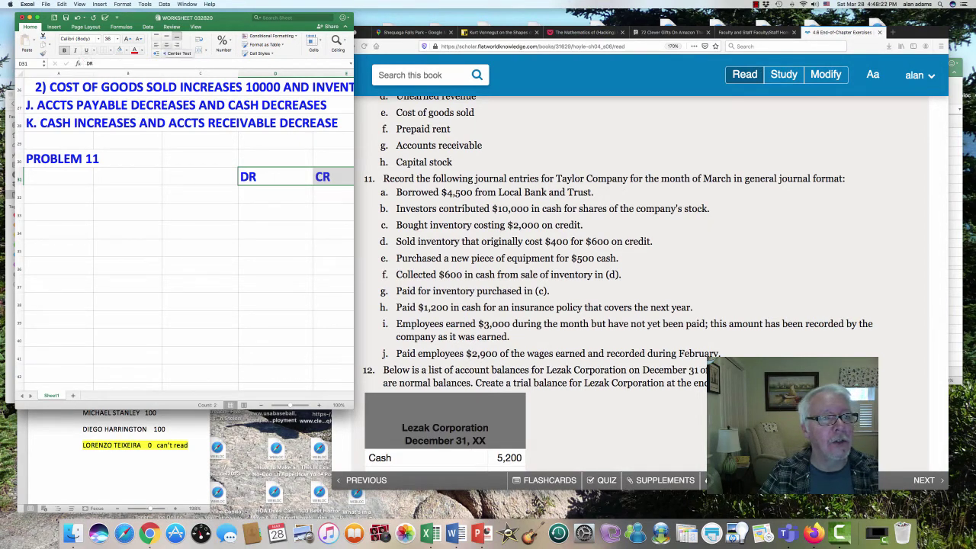
pyautogui.click(166, 44)
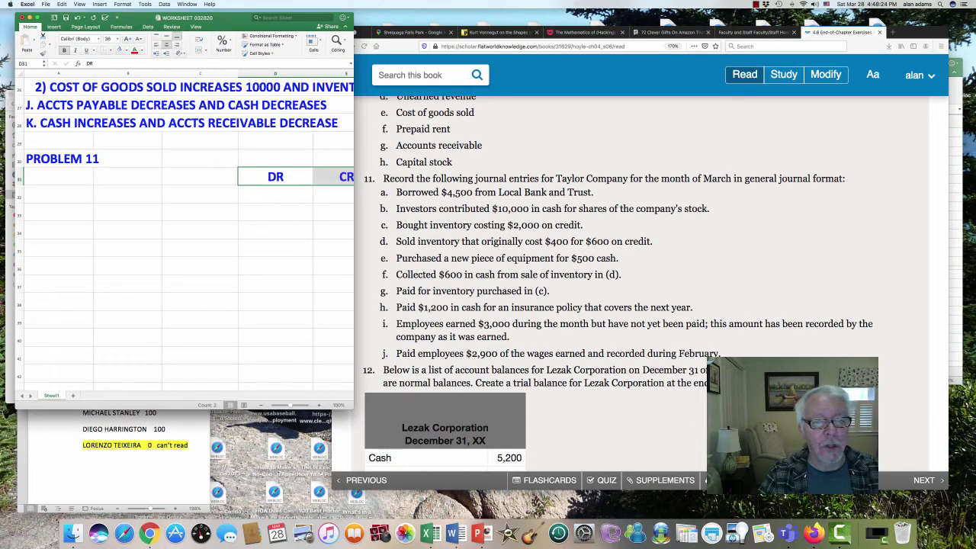
pyautogui.moveTo(353, 137); pyautogui.dragTo(375, 137)
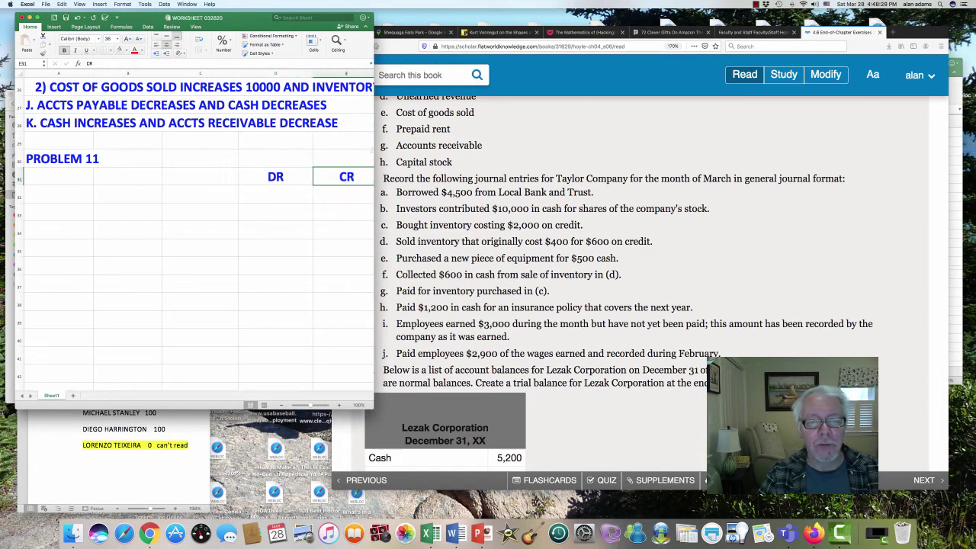
pyautogui.click(276, 176)
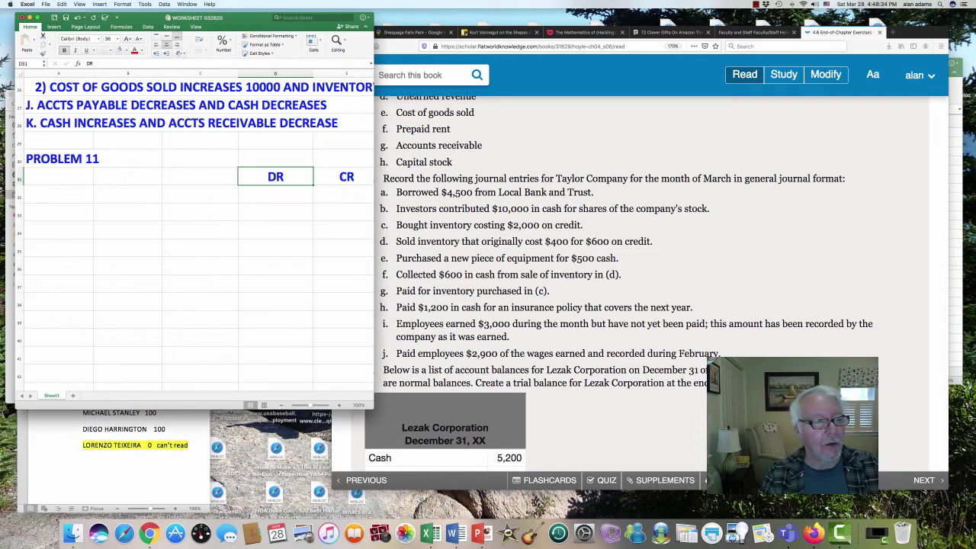
# Label problem 11's first journal entry with "A." in cell A32.
pyautogui.click(58, 194)
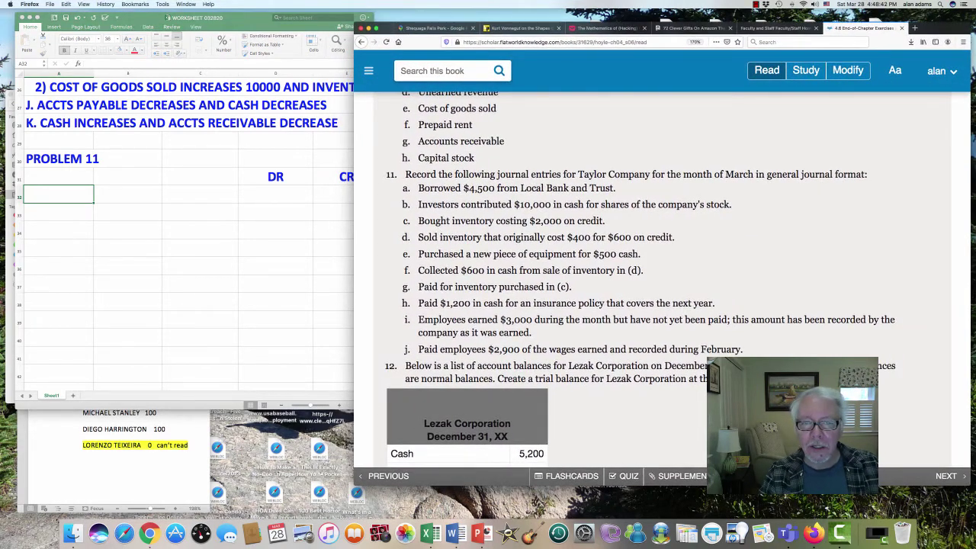
pyautogui.scroll(-2, 677, 280)
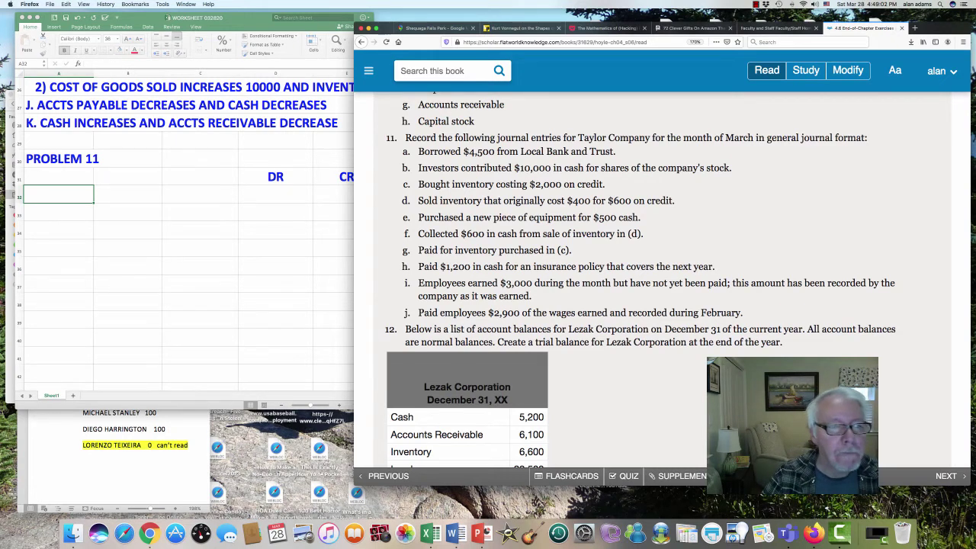
pyautogui.press('super+Tab')
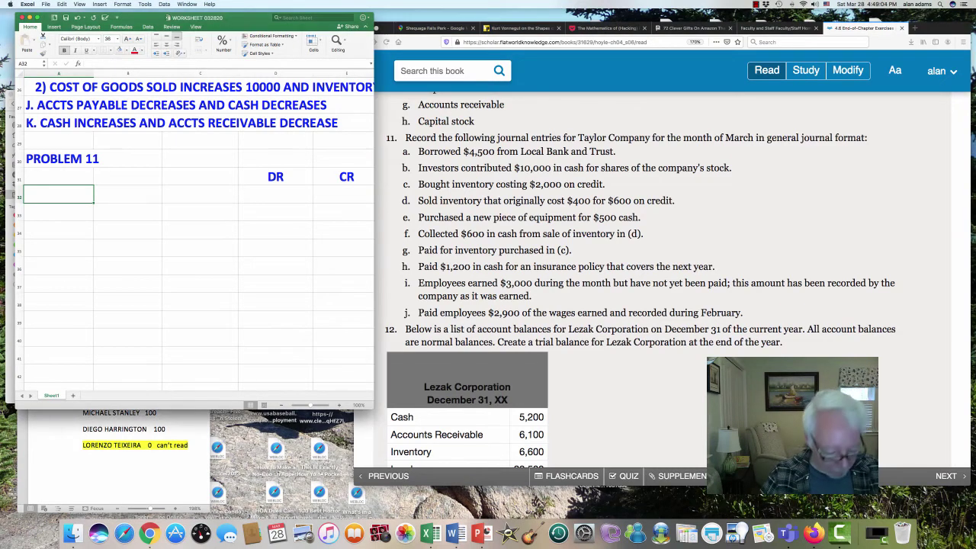
pyautogui.write('A.')
pyautogui.press('Return')
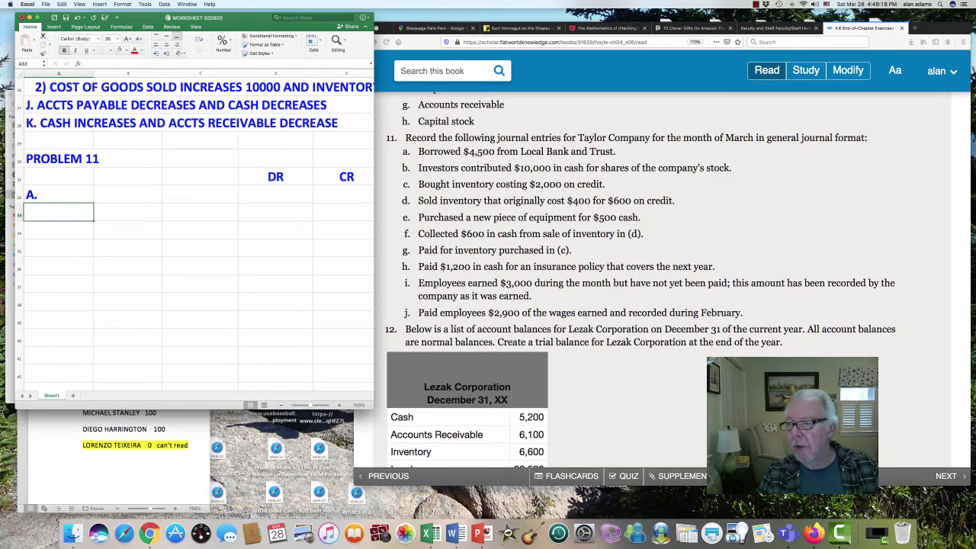
# Switch to the textbook in Firefox and review problem 11's list of Taylor Company transactions.
pyautogui.press('super+Tab')
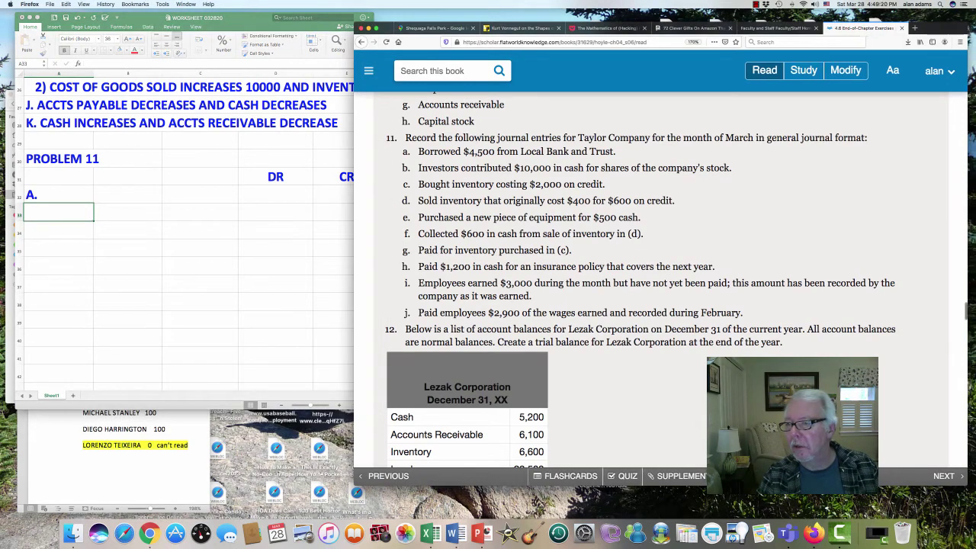
pyautogui.scroll(10, 656, 290)
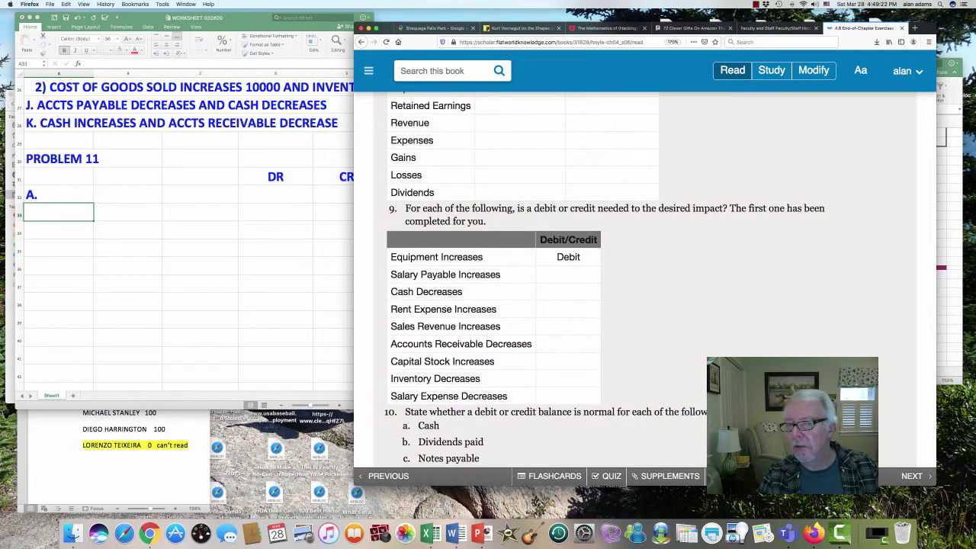
pyautogui.scroll(-10, 656, 290)
pyautogui.scroll(3, 656, 290)
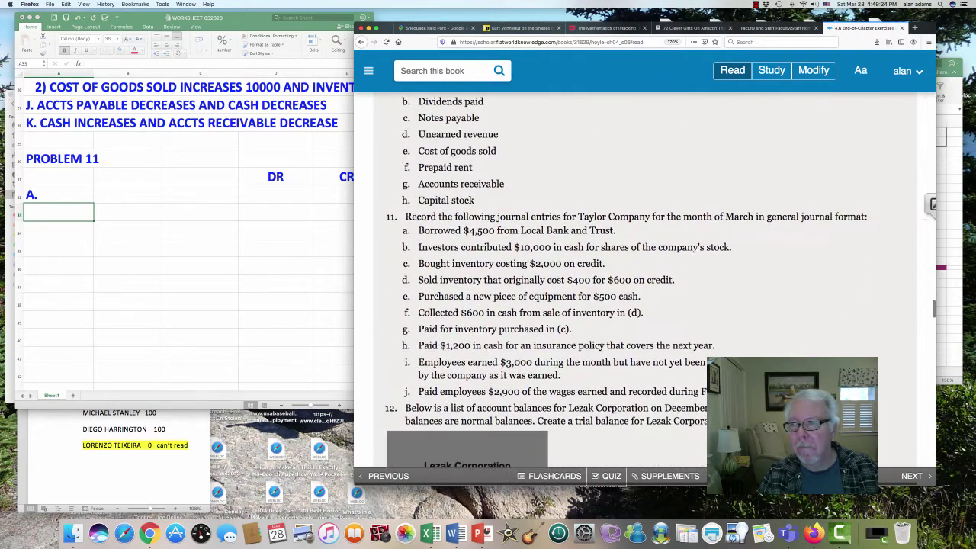
# Switch to the T account rules workbook in Excel and highlight the ASSETS and LIABILITIES T-accounts to review their debit and credit rules.
pyautogui.press('super+Tab')
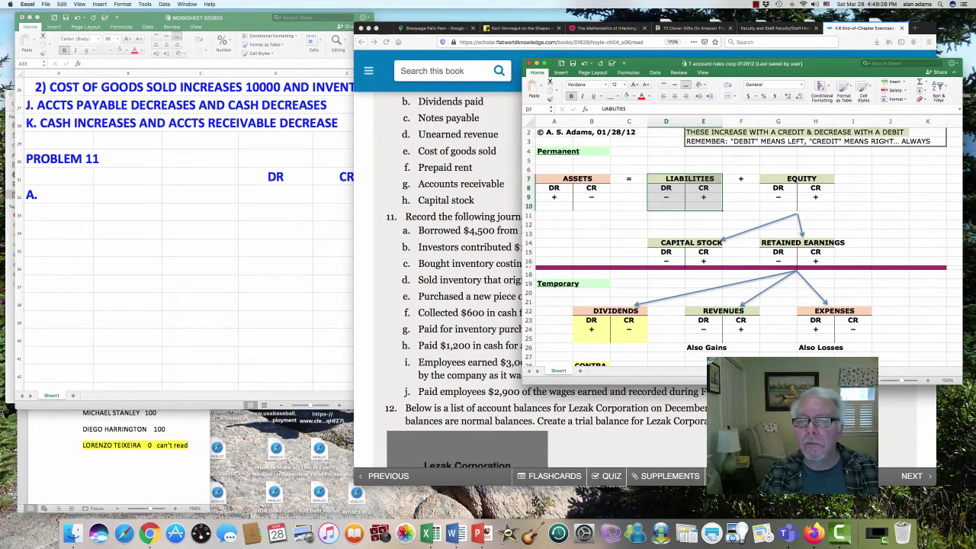
pyautogui.press('super+Tab')
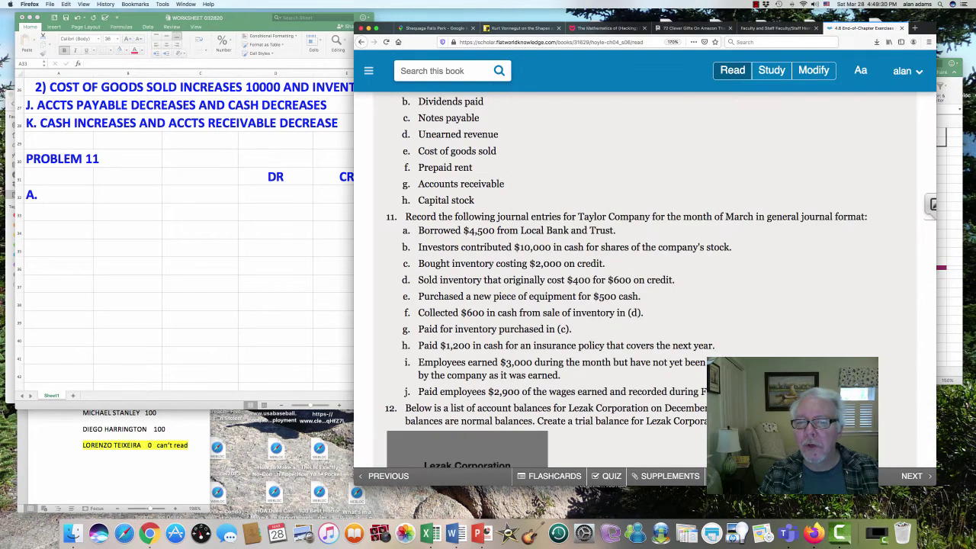
pyautogui.press('super+Tab')
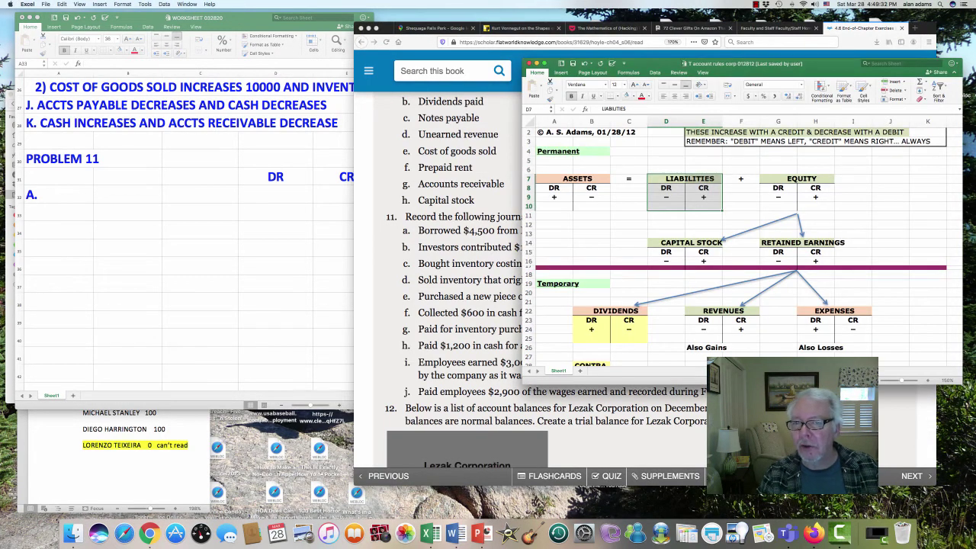
pyautogui.moveTo(565, 178); pyautogui.dragTo(592, 206)
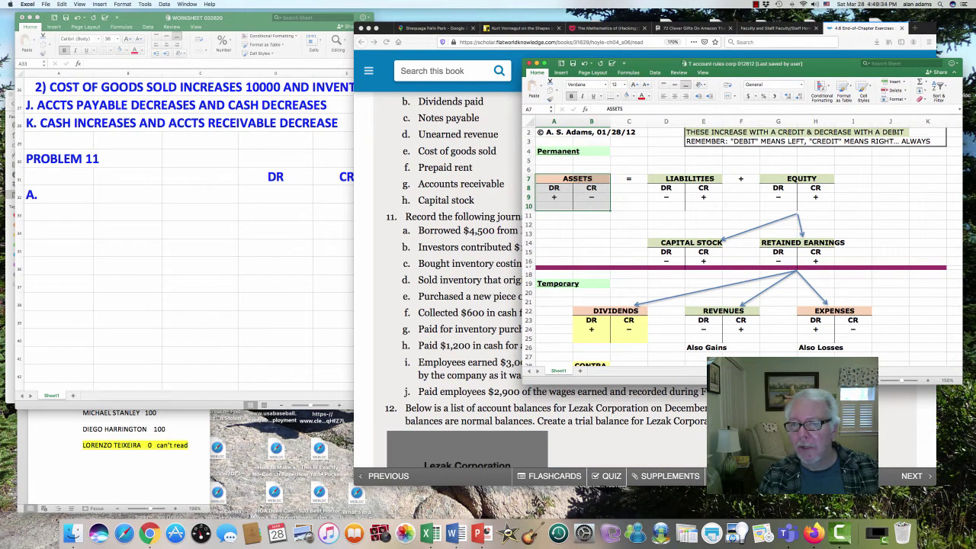
pyautogui.moveTo(665, 179); pyautogui.dragTo(703, 206)
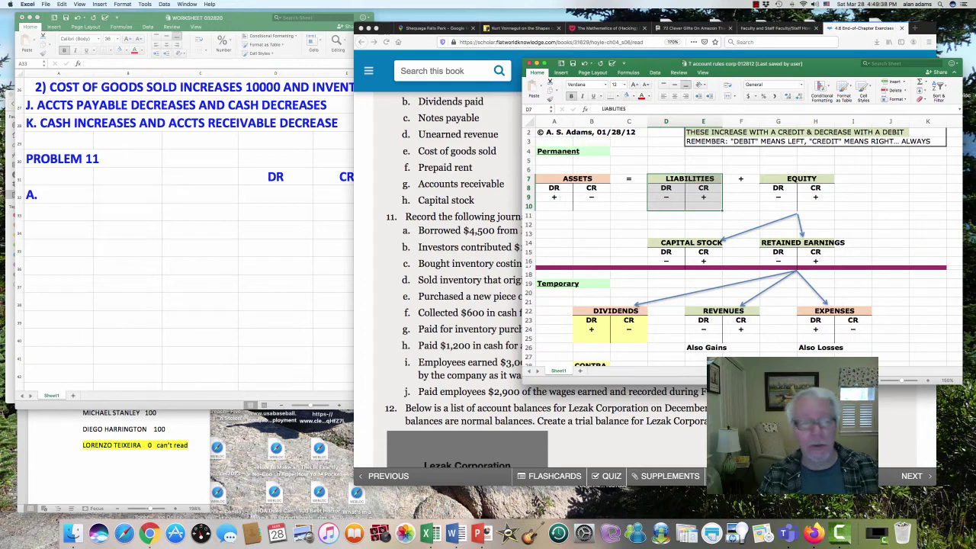
# In the homework worksheet, enter entry A's debit account CASH in cell A33 and the indented credit account NOTES PAYABLE in cell A34.
pyautogui.click(59, 213)
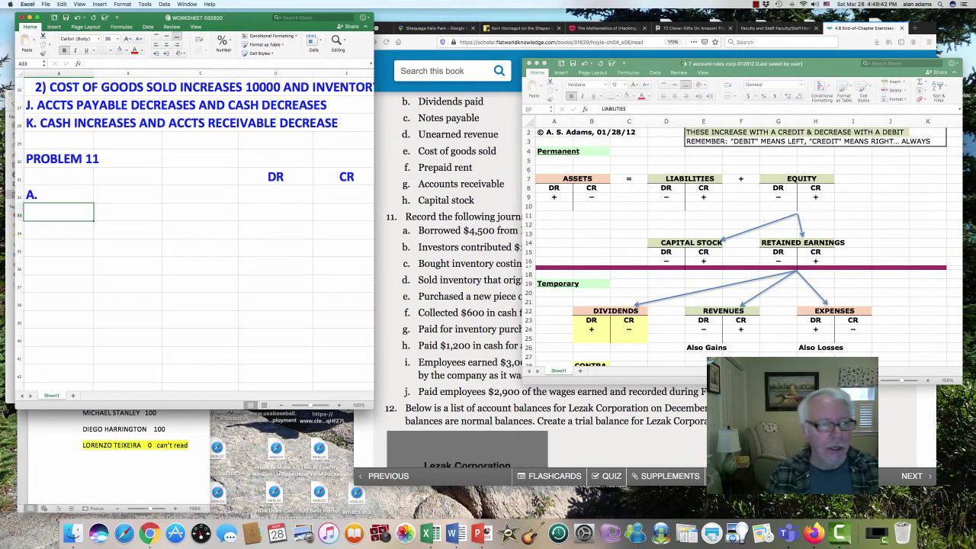
pyautogui.write('CASH')
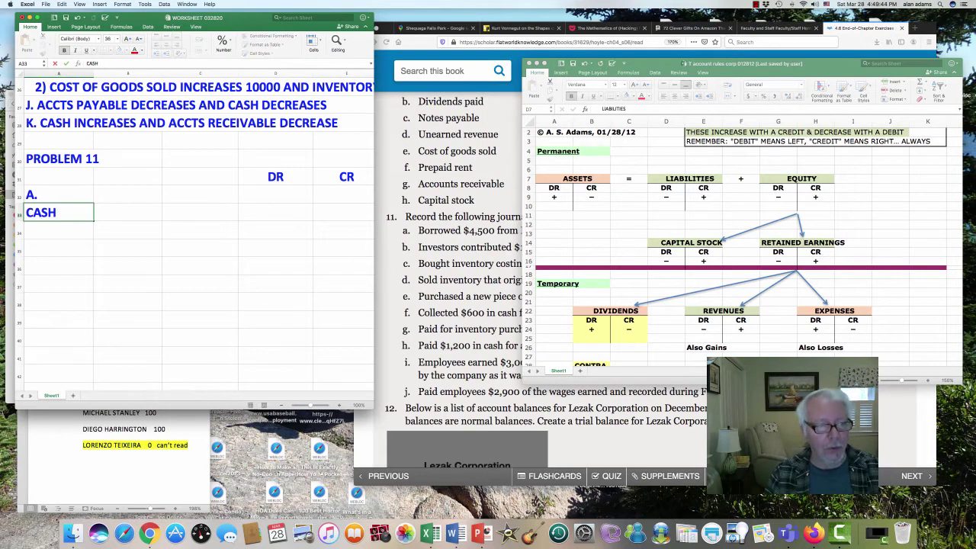
pyautogui.press('Return')
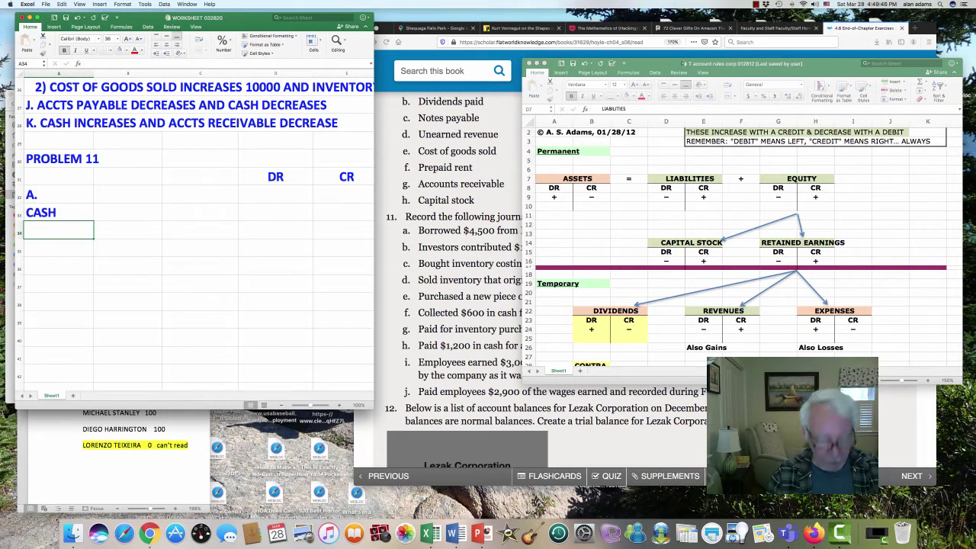
pyautogui.write('NOTES PA')
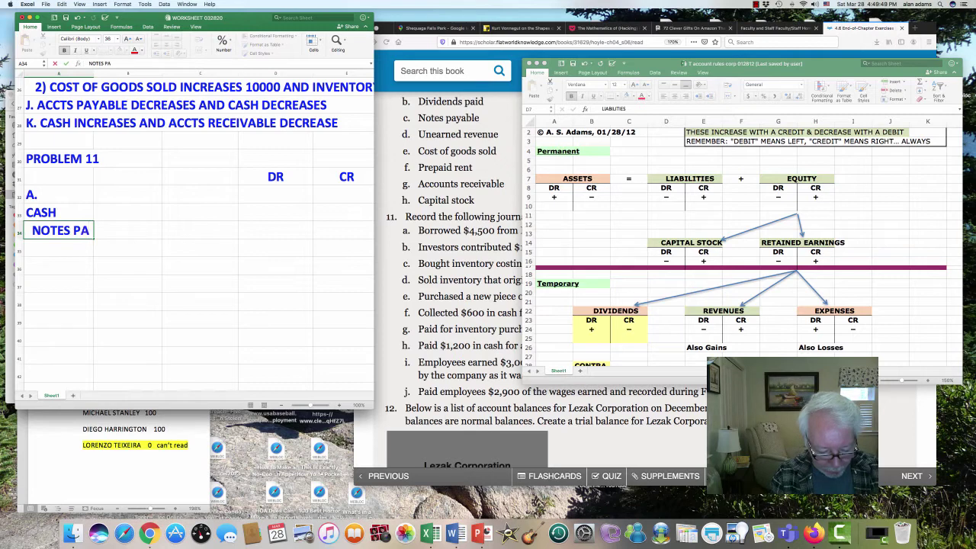
# Complete the indented credit account name under CASH in entry A as NOTES PAYABLE.
pyautogui.press('BackSpace')
pyautogui.write('O')
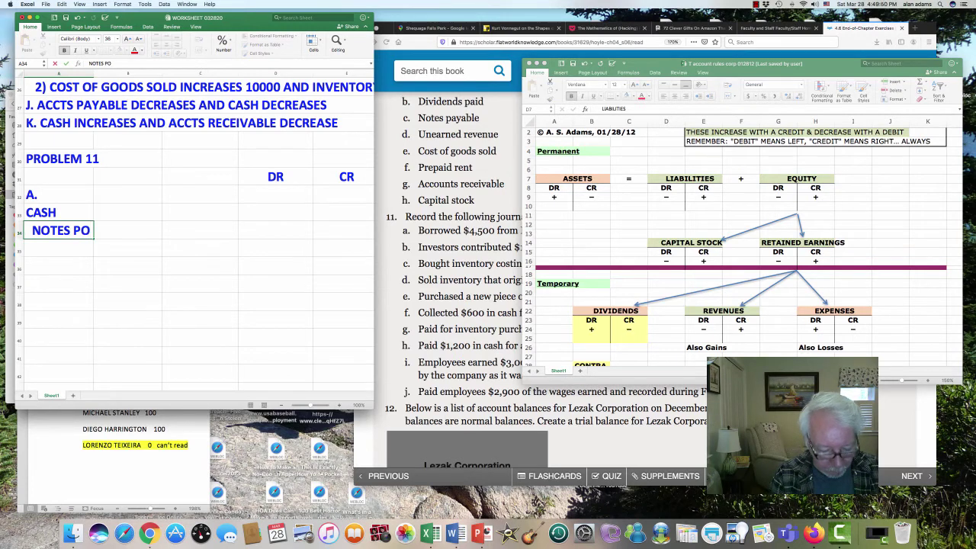
pyautogui.press('BackSpace')
pyautogui.press('BackSpace')
pyautogui.write('PAYABLE')
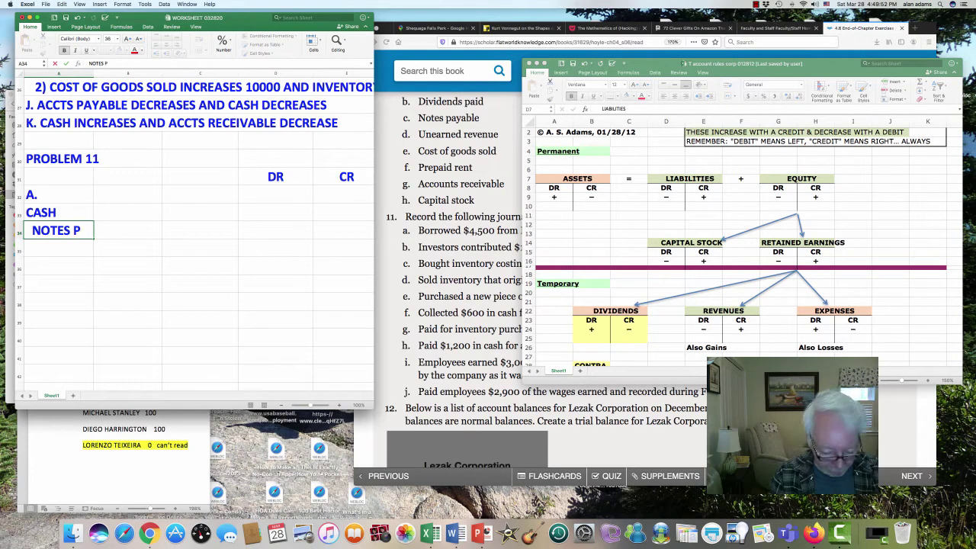
pyautogui.press('Up')
pyautogui.press('Right')
pyautogui.press('Right')
pyautogui.press('Right')
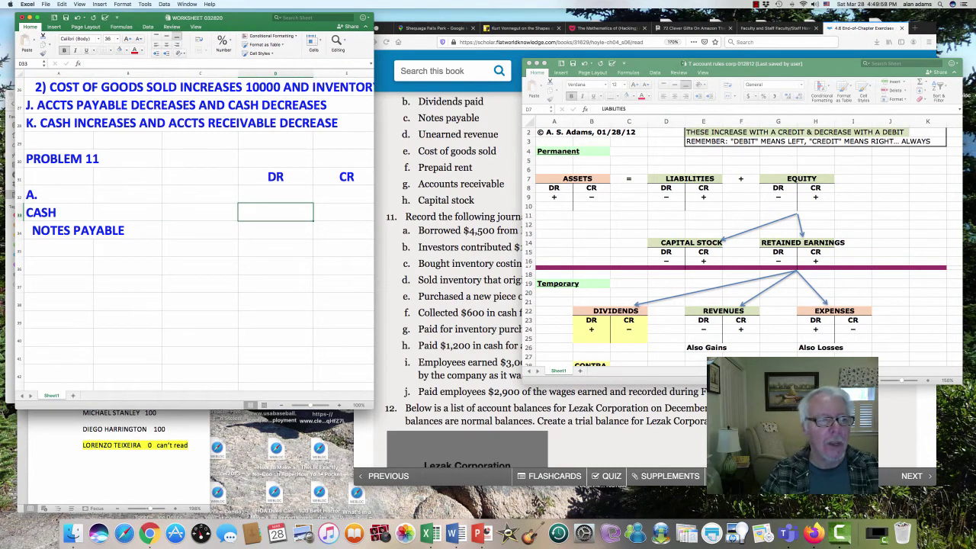
pyautogui.click(59, 230)
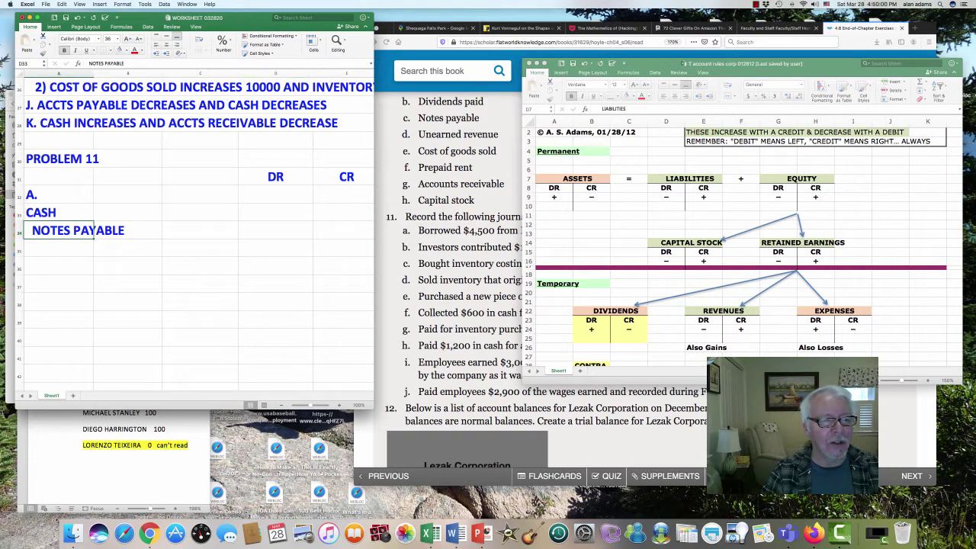
pyautogui.hotkey('shift', 'Right')
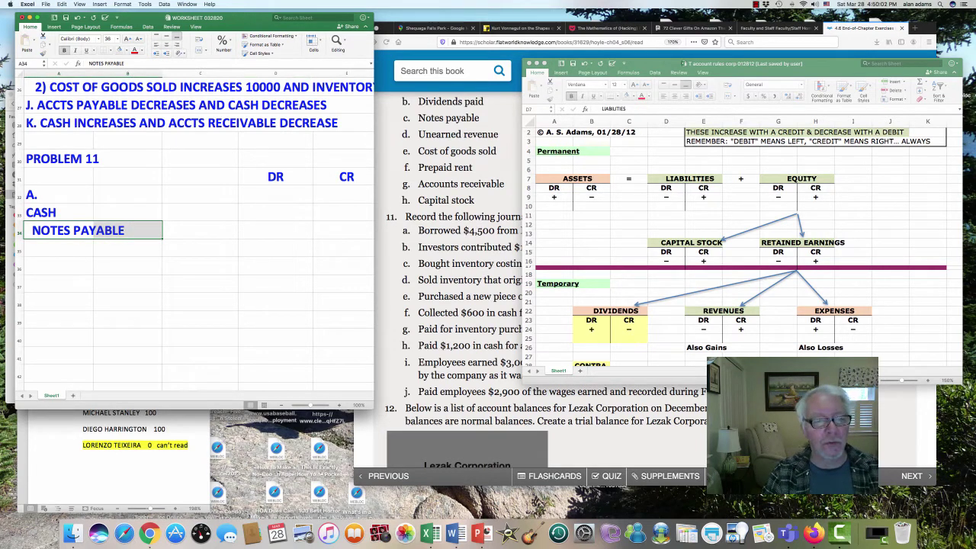
pyautogui.click(275, 212)
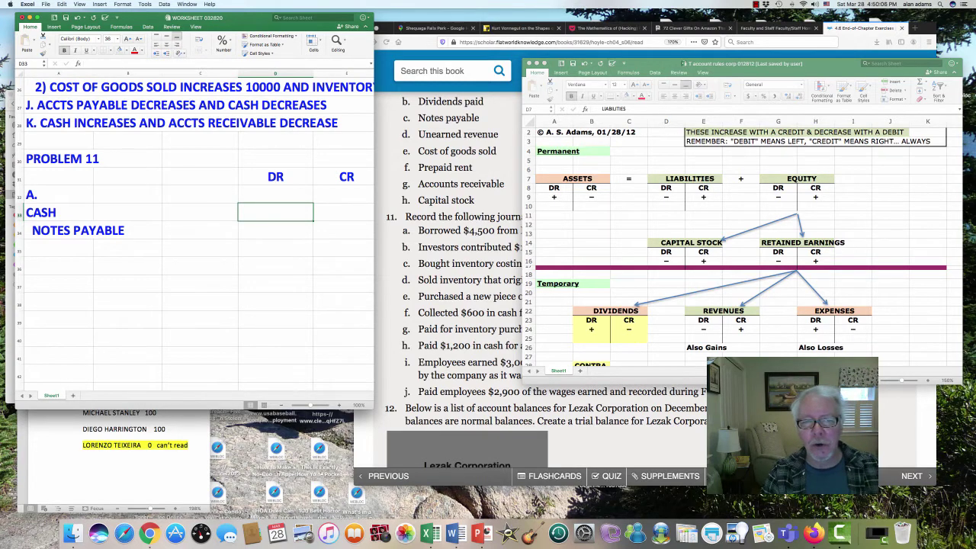
pyautogui.click(78, 230)
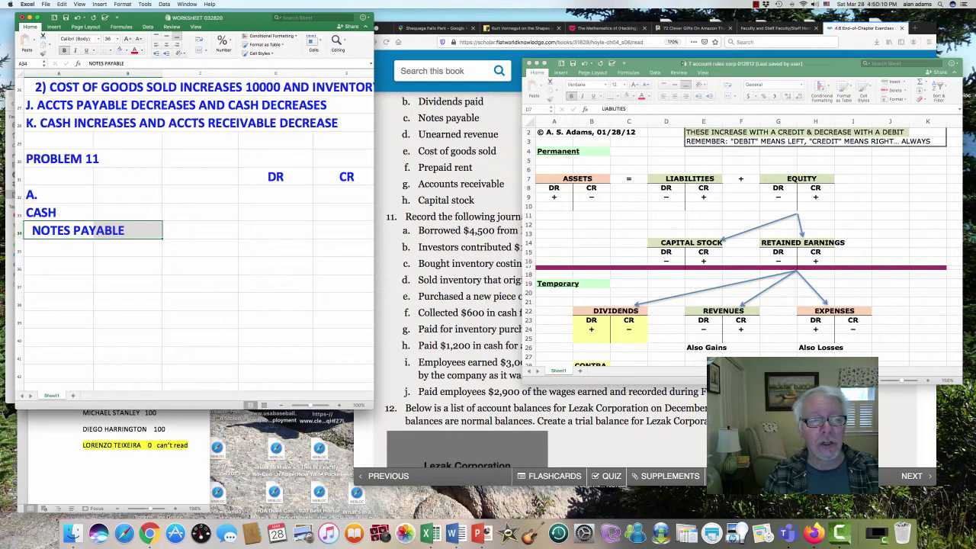
pyautogui.click(276, 195)
# Record entry A's amounts: 4500 in the DR column for CASH and 4500 in the CR column for NOTES PAYABLE.
pyautogui.click(275, 212)
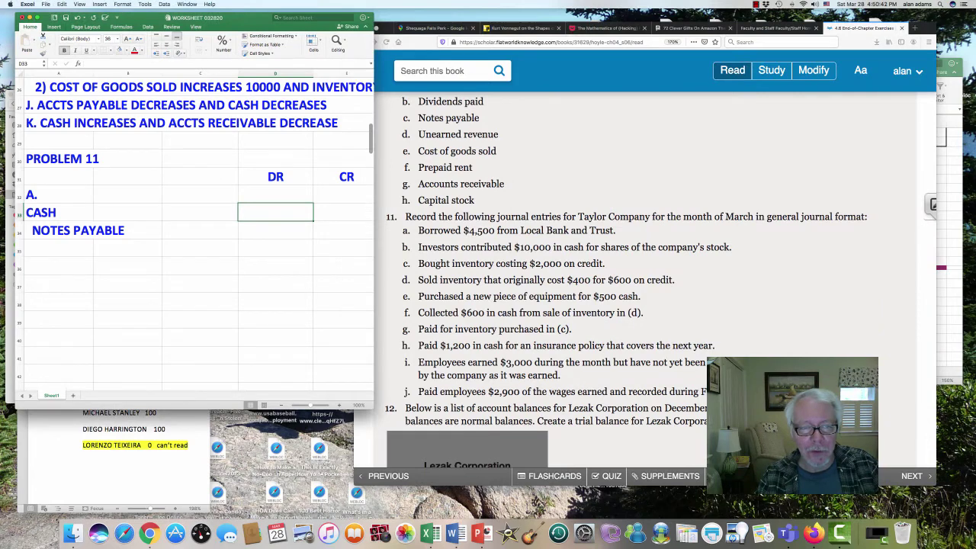
pyautogui.write('4500')
pyautogui.click(343, 229)
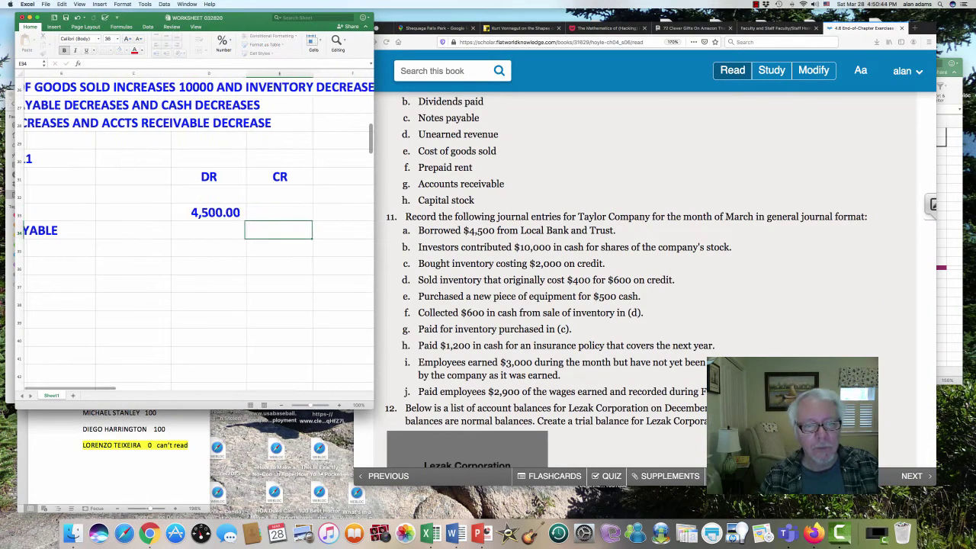
pyautogui.write('4500')
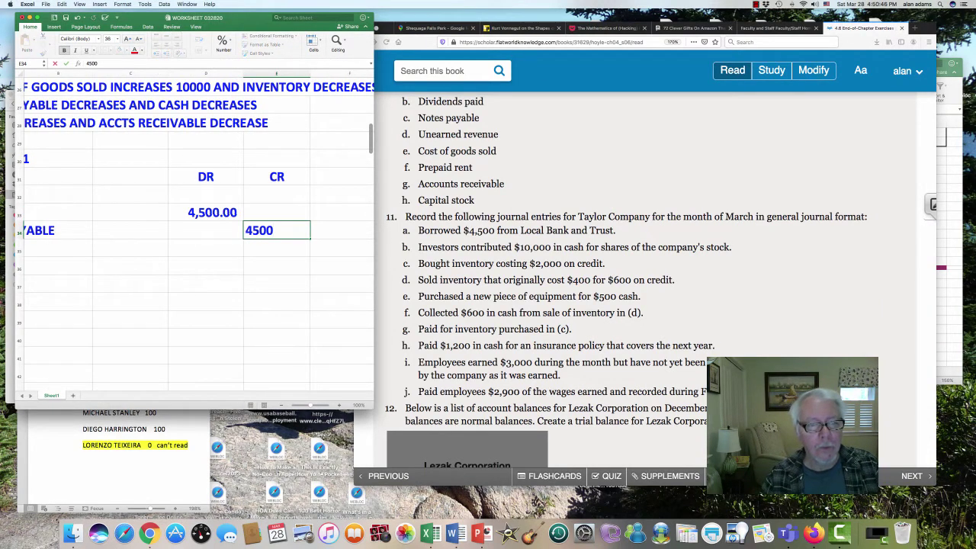
# Label the next journal entry "B." in column A, leaving one blank row below entry A.
pyautogui.press('Left')
pyautogui.press('Left')
pyautogui.press('Left')
pyautogui.press('Left')
pyautogui.press('Down')
pyautogui.press('Down')
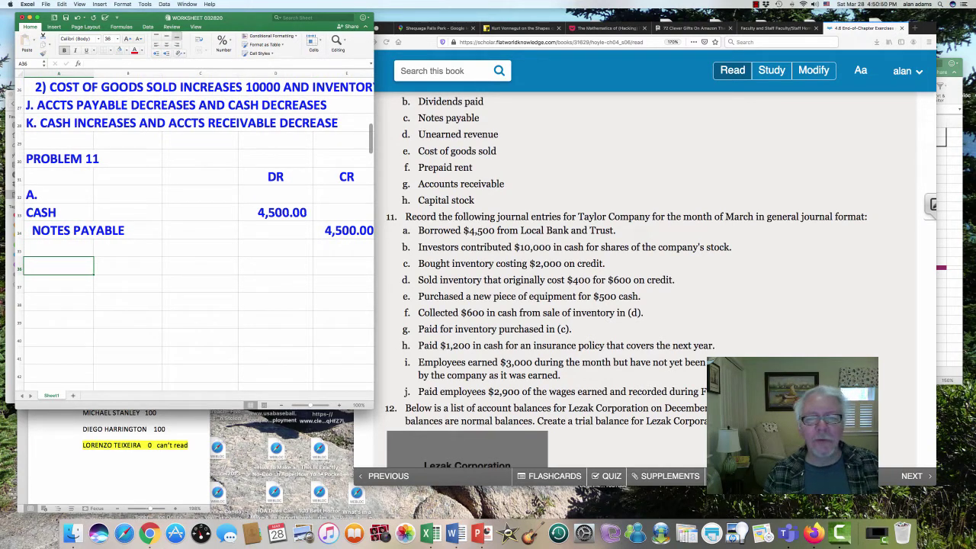
pyautogui.write('B.')
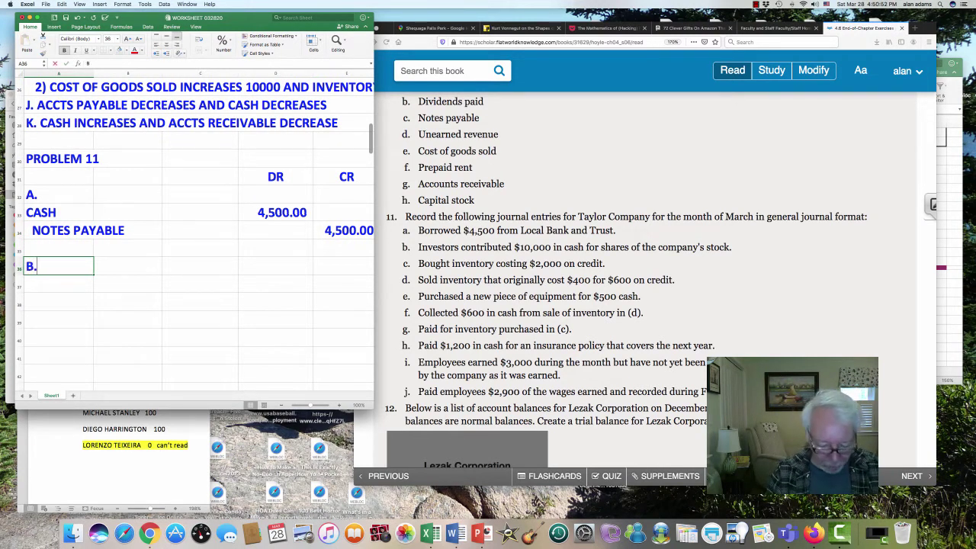
pyautogui.press('Return')
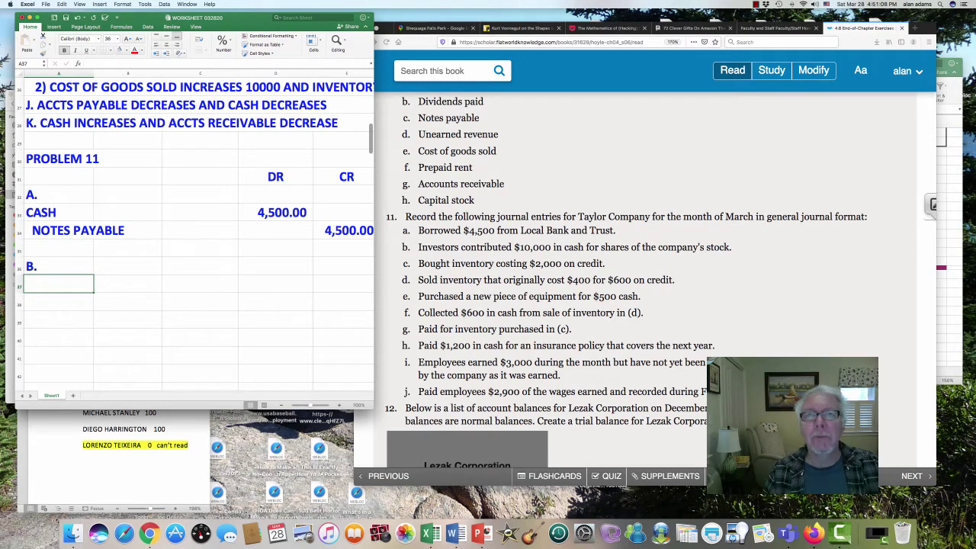
# Enter CASH as entry B's debit account, with CAPITAL STOCK indented on the row below as the credit account.
pyautogui.write('CASH')
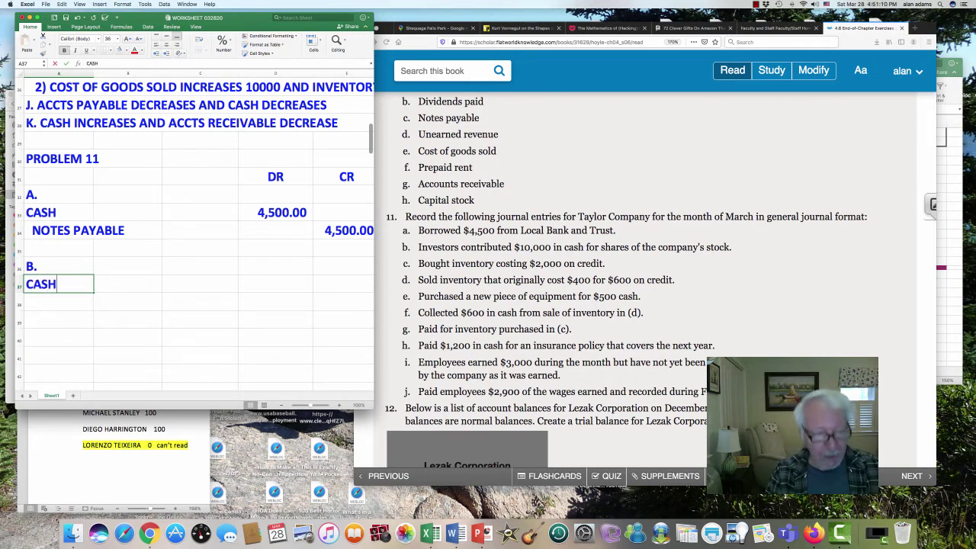
pyautogui.press('Tab')
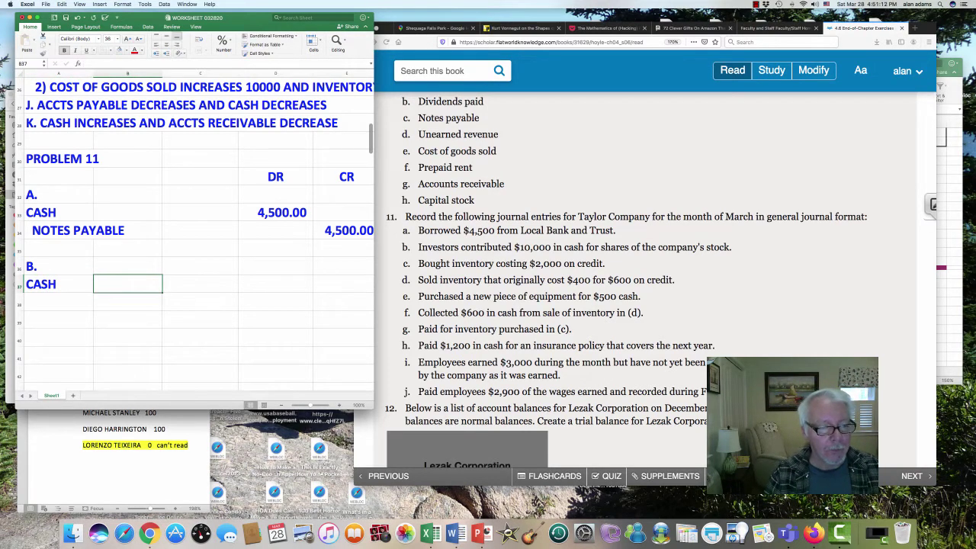
pyautogui.press('Return')
pyautogui.write('CAPI')
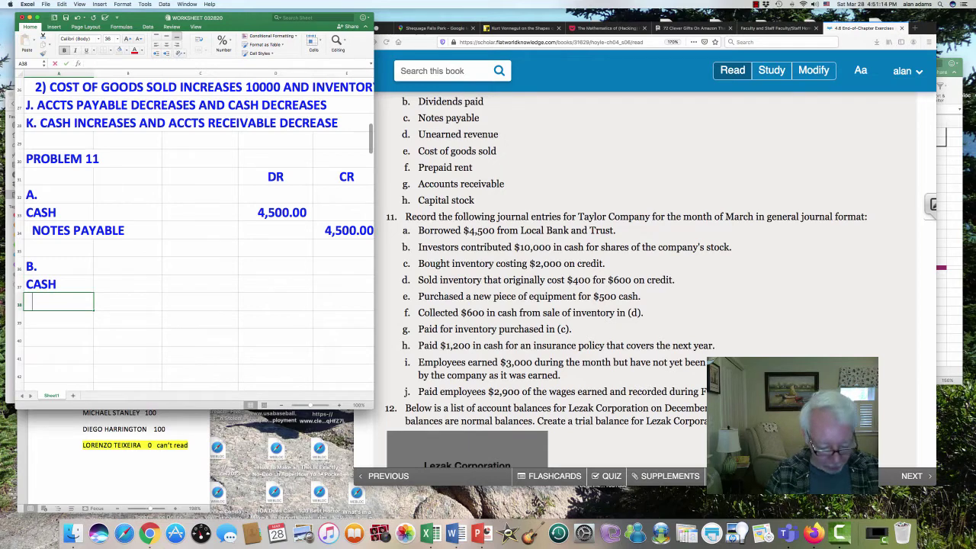
pyautogui.write('TAL STOCK')
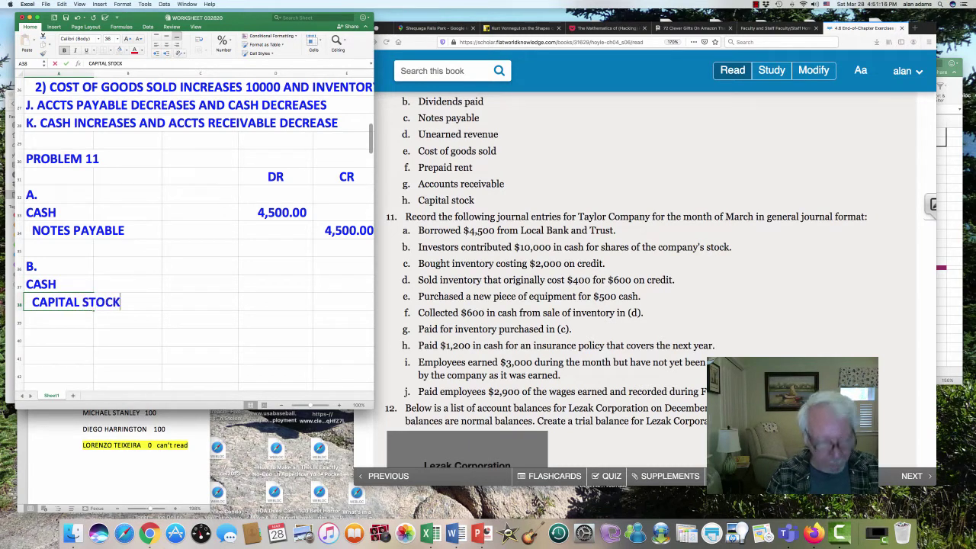
# Record entry B's amounts: 10000 in the DR column for CASH and 10000 in the CR column for CAPITAL STOCK.
pyautogui.press('Up')
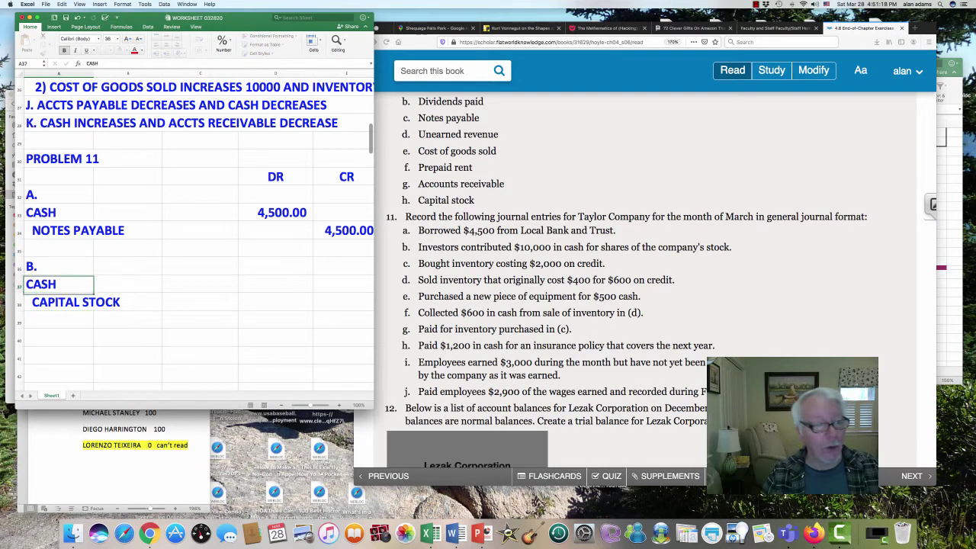
pyautogui.press('Right')
pyautogui.press('Right')
pyautogui.press('Right')
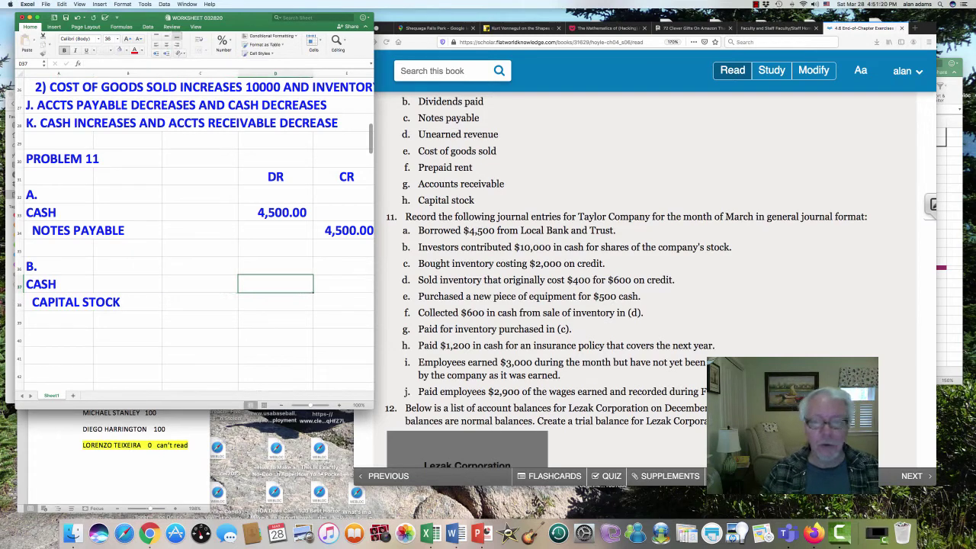
pyautogui.write('10000')
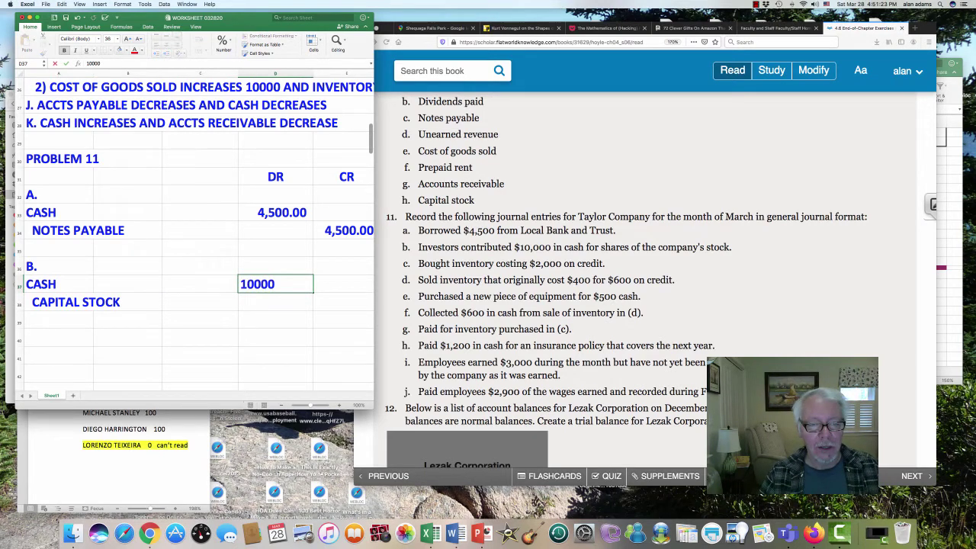
pyautogui.press('Return')
pyautogui.press('Right')
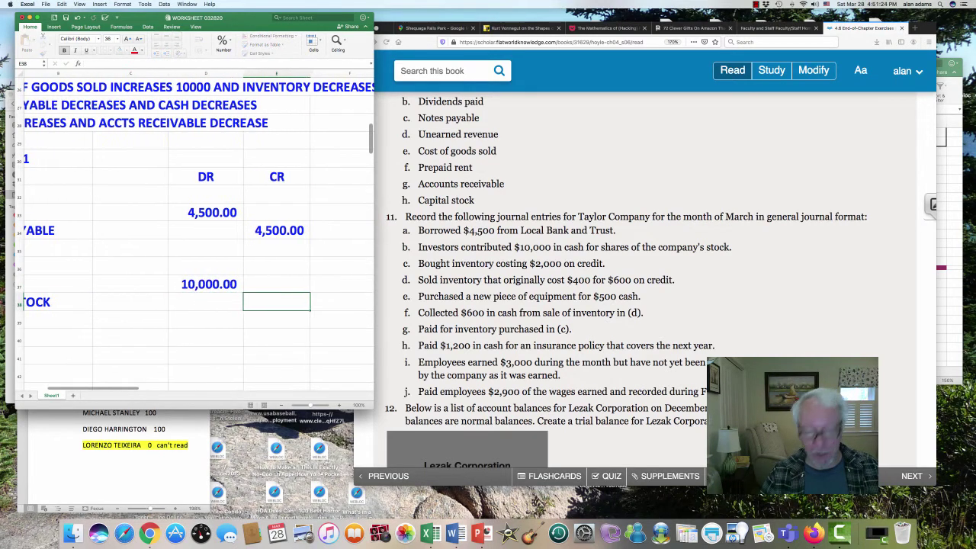
pyautogui.write('10000')
# Label the next journal entry "C." in column A, leaving one blank row below entry B.
pyautogui.press('Left')
pyautogui.press('Home')
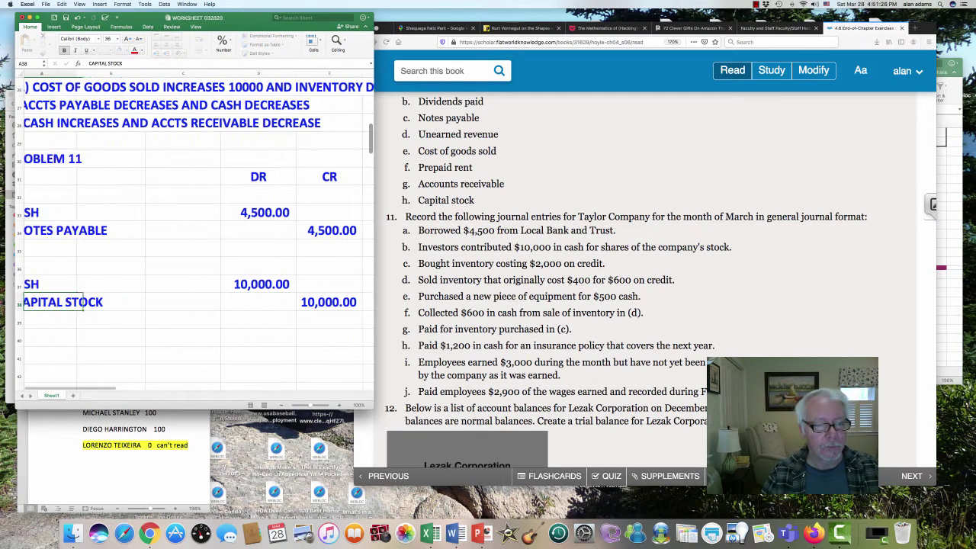
pyautogui.press('Down')
pyautogui.press('Down')
pyautogui.write('C')
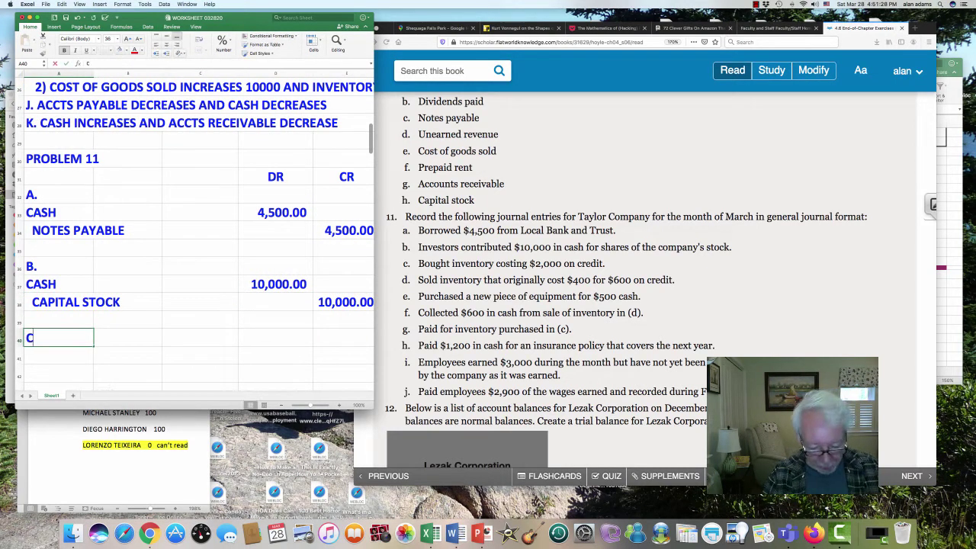
pyautogui.write('.')
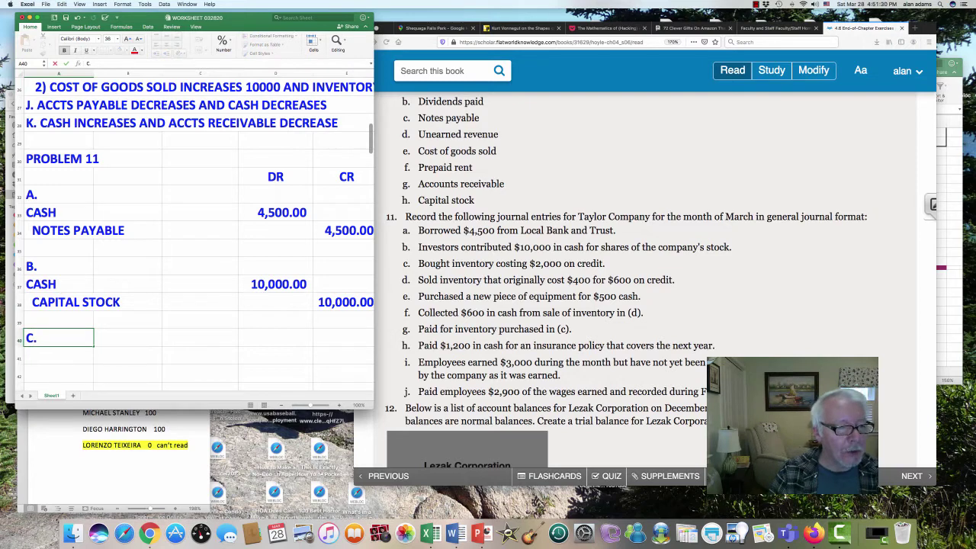
pyautogui.press('Return')
# Enter INVENTORY as entry C's debit account, with ACCTS PAYABLE indented on the row below as the credit account.
pyautogui.scroll(-4, 196, 232)
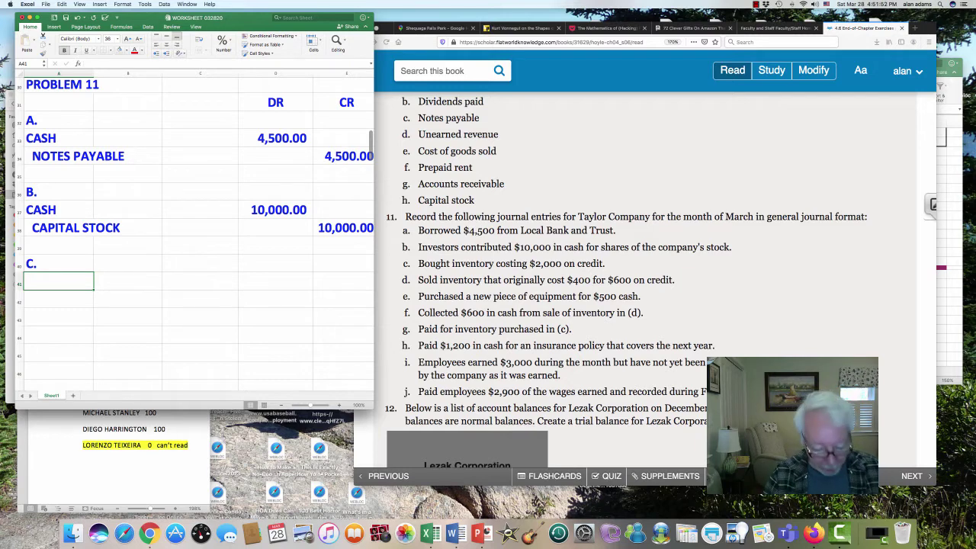
pyautogui.write('INVENTORY')
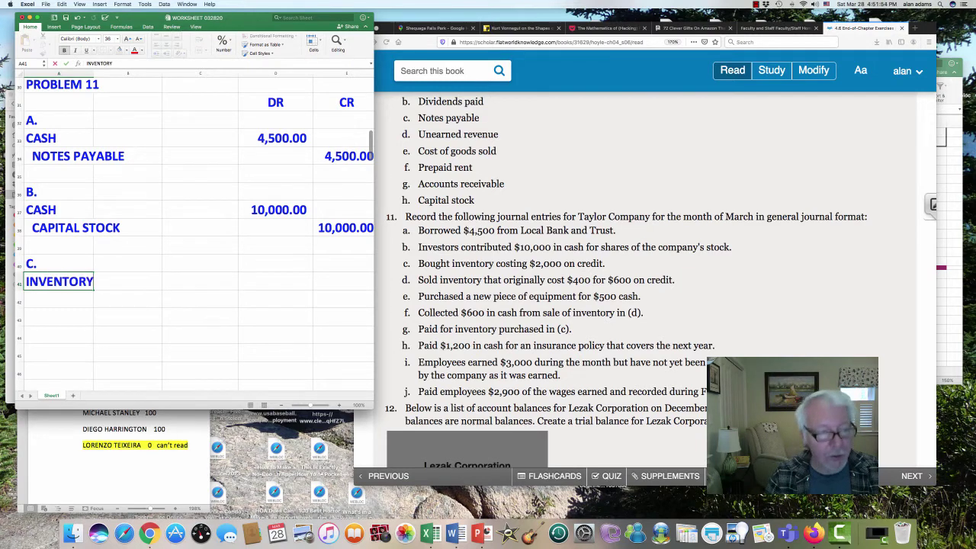
pyautogui.press('Return')
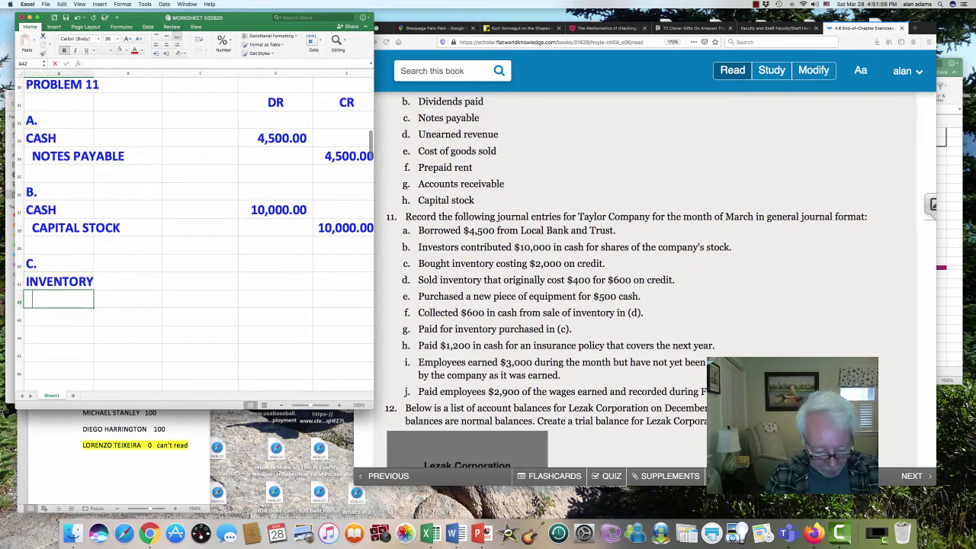
pyautogui.write('ACCTS PAYABLE')
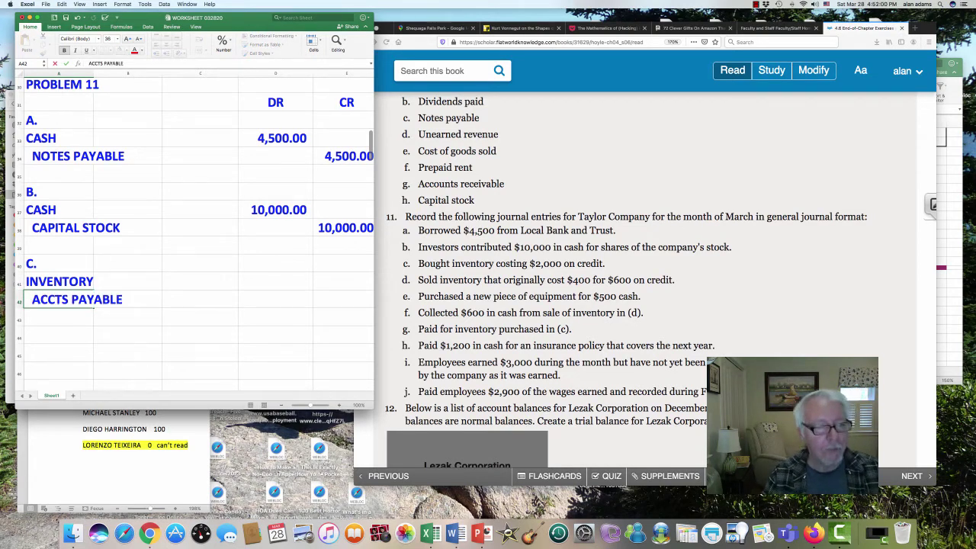
# Record entry C's amounts: 2000 in the DR column for INVENTORY and 2000 in the CR column for ACCTS PAYABLE.
pyautogui.press('Up')
pyautogui.press('Right')
pyautogui.press('Right')
pyautogui.press('Right')
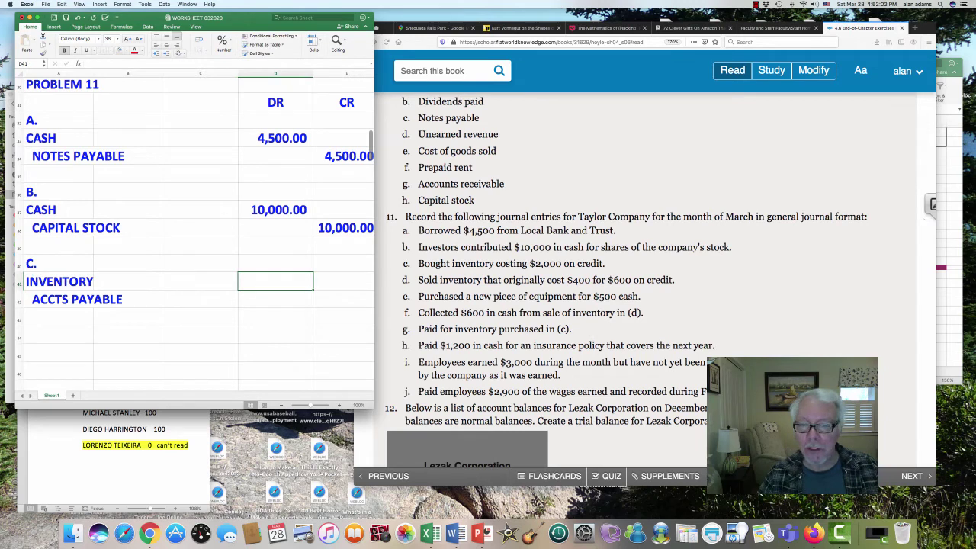
pyautogui.write('2000')
pyautogui.press('Return')
pyautogui.press('Right')
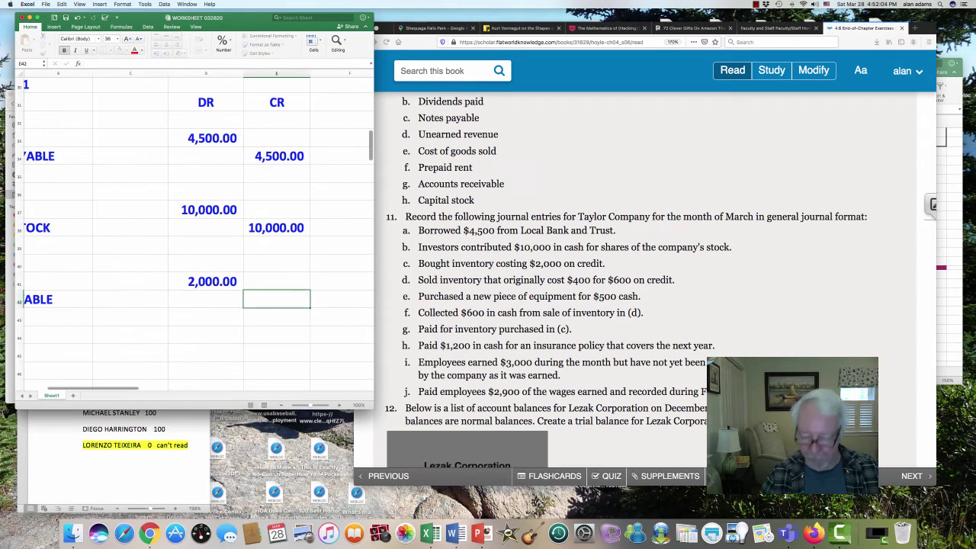
pyautogui.write('2000')
# Label the next journal entry "D." in column A one blank row below entry C, and select the cell beneath the label.
pyautogui.press('Left')
pyautogui.press('Left')
pyautogui.press('Left')
pyautogui.press('Left')
pyautogui.press('Down')
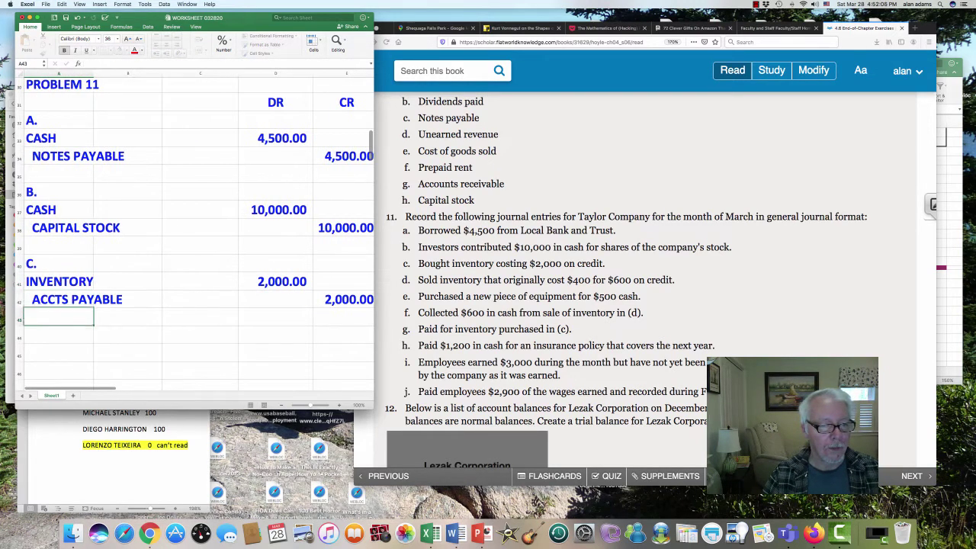
pyautogui.press('Down')
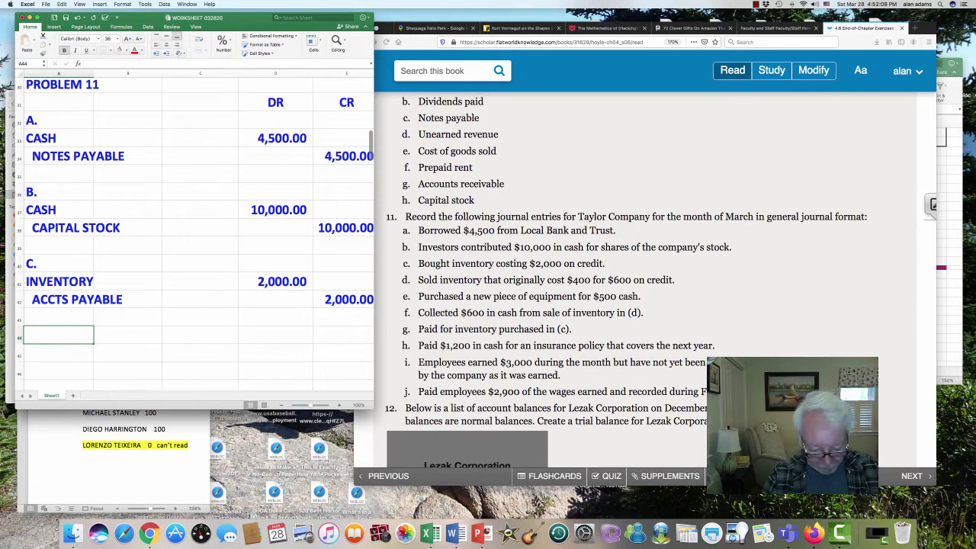
pyautogui.write('D.')
pyautogui.press('Return')
pyautogui.scroll(-4, 195, 236)
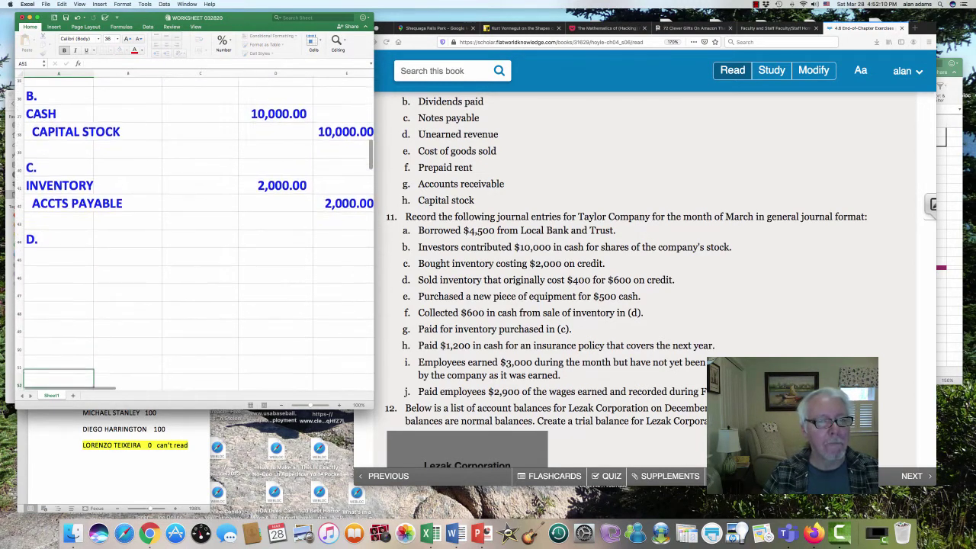
pyautogui.press('Up')
pyautogui.press('Up')
pyautogui.press('Up')
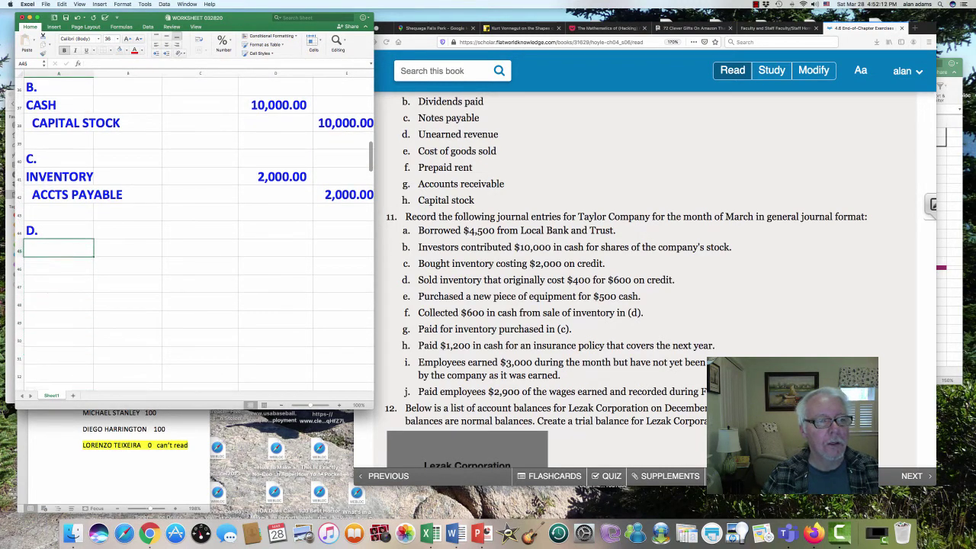
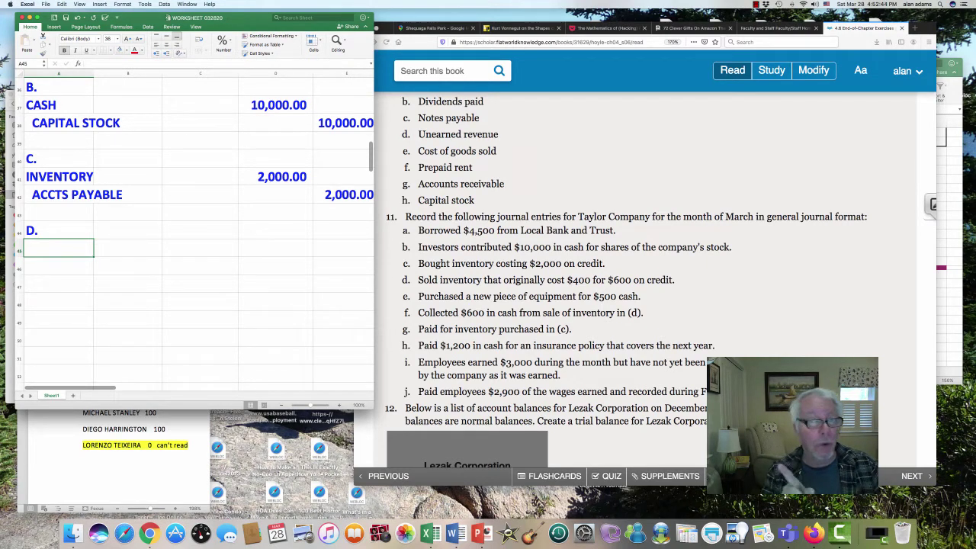
# Enter ACCTS RECEIVABLE as entry D's debit account, with SALES REVENUE indented on the row below as the credit account.
pyautogui.write('ACC')
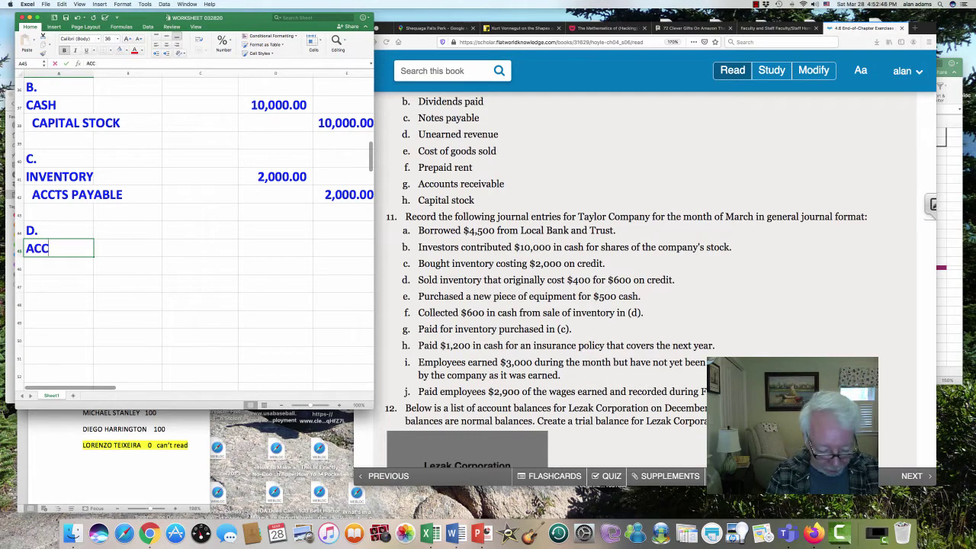
pyautogui.write('TS RECEIVABLE')
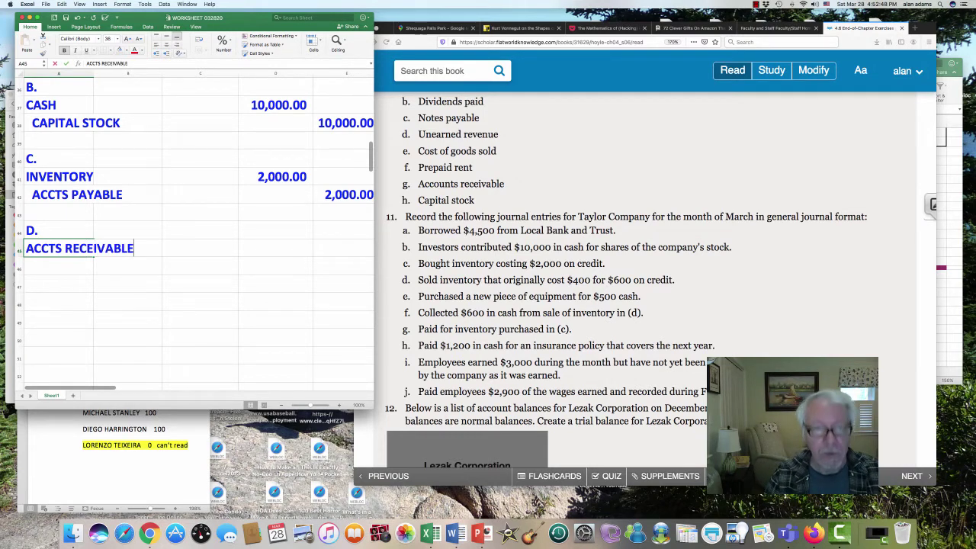
pyautogui.press('Return')
pyautogui.write('SALES')
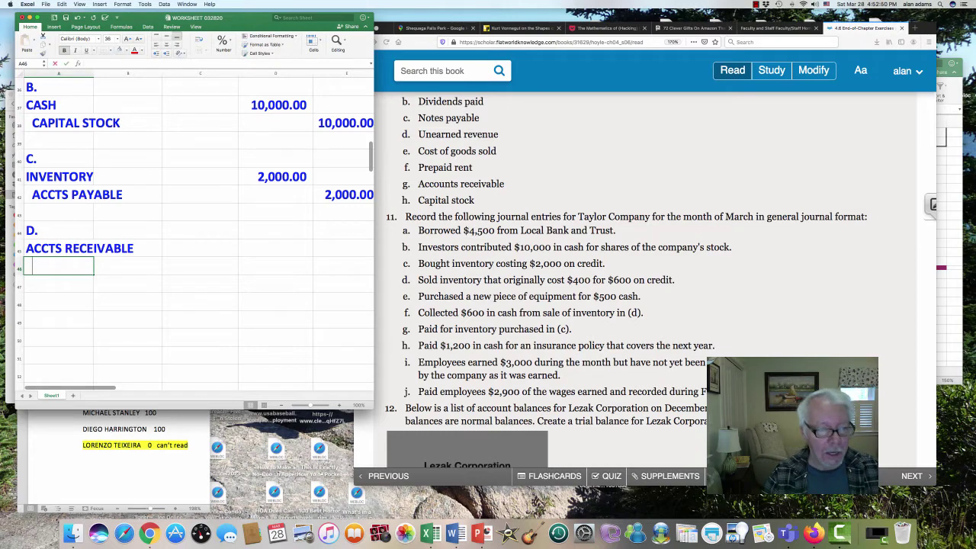
pyautogui.write(' REVENUE')
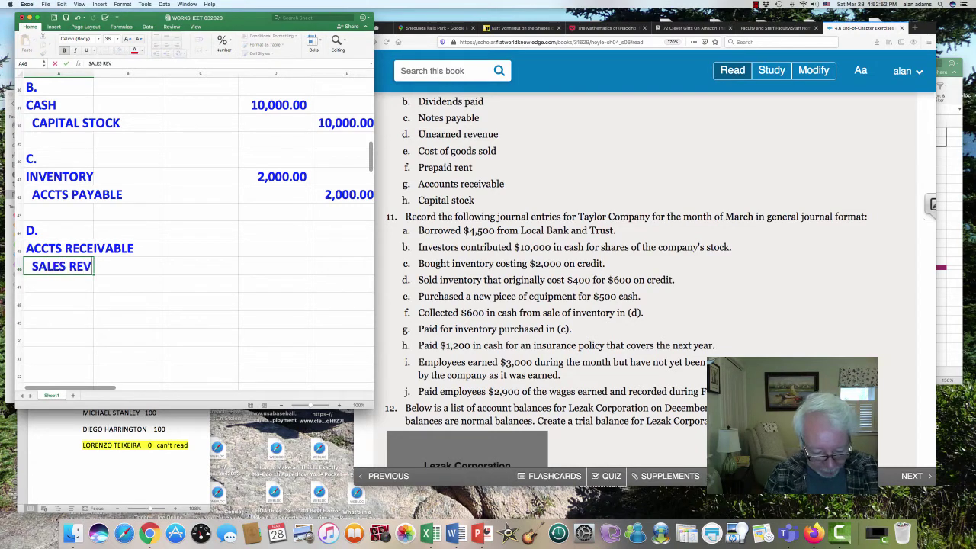
# Record the sale amounts for entry D: 600 in the DR column for ACCTS RECEIVABLE and 600 in the CR column for SALES REVENUE.
pyautogui.press('Up')
pyautogui.press('Right')
pyautogui.press('Right')
pyautogui.press('Right')
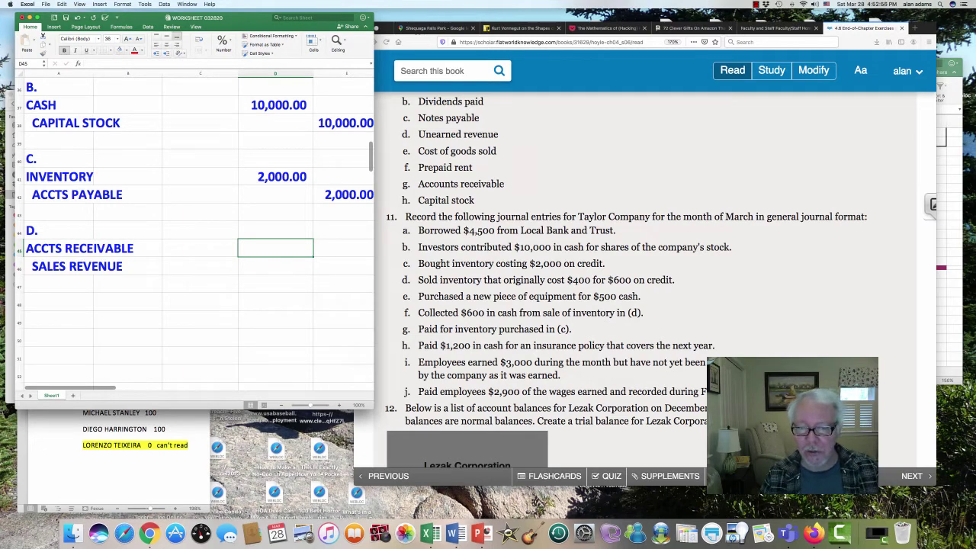
pyautogui.write('600')
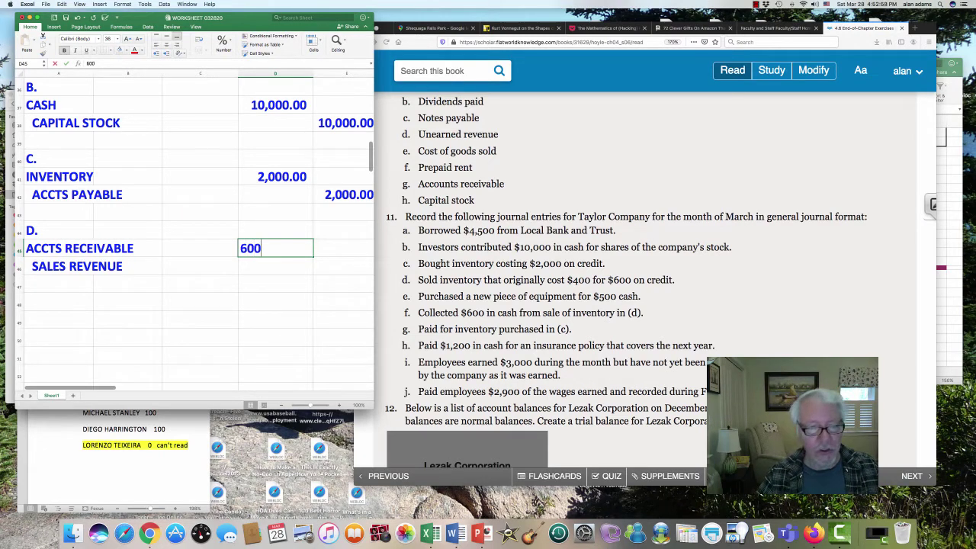
pyautogui.press('Return')
pyautogui.press('Right')
pyautogui.write('600')
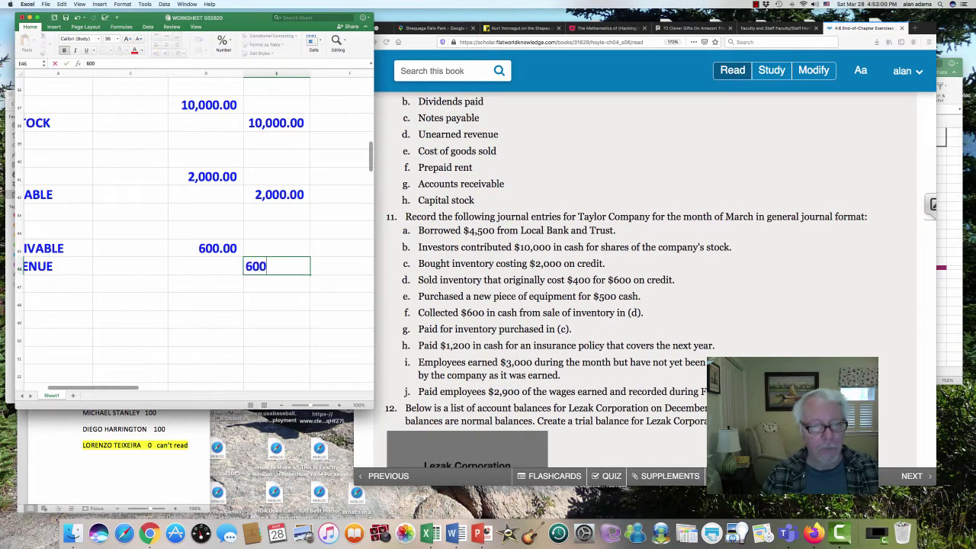
# Leave a blank row below SALES REVENUE, then enter COST OF GOODS SOLD in column A with INVENTORY indented beneath it.
pyautogui.press('Home')
pyautogui.press('Down')
pyautogui.press('Down')
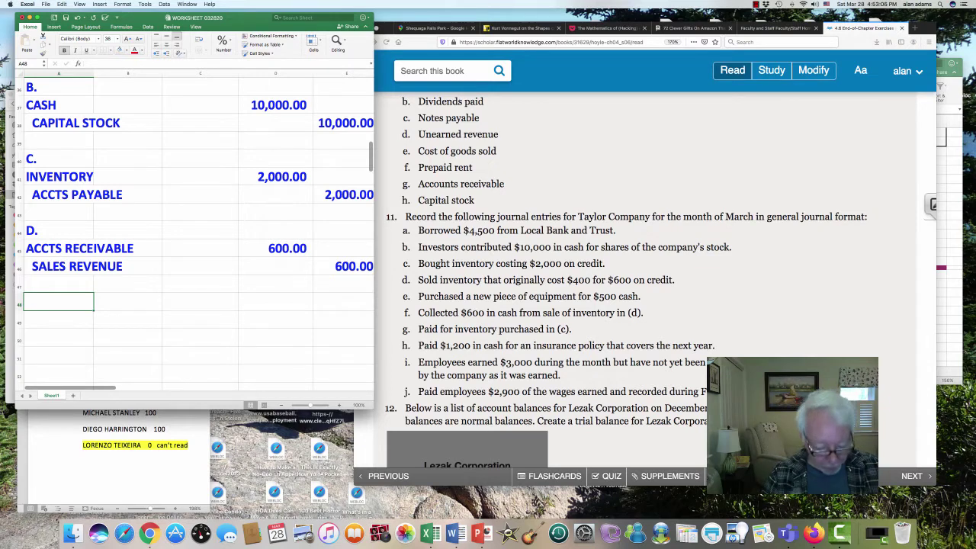
pyautogui.write('COST OF GOO')
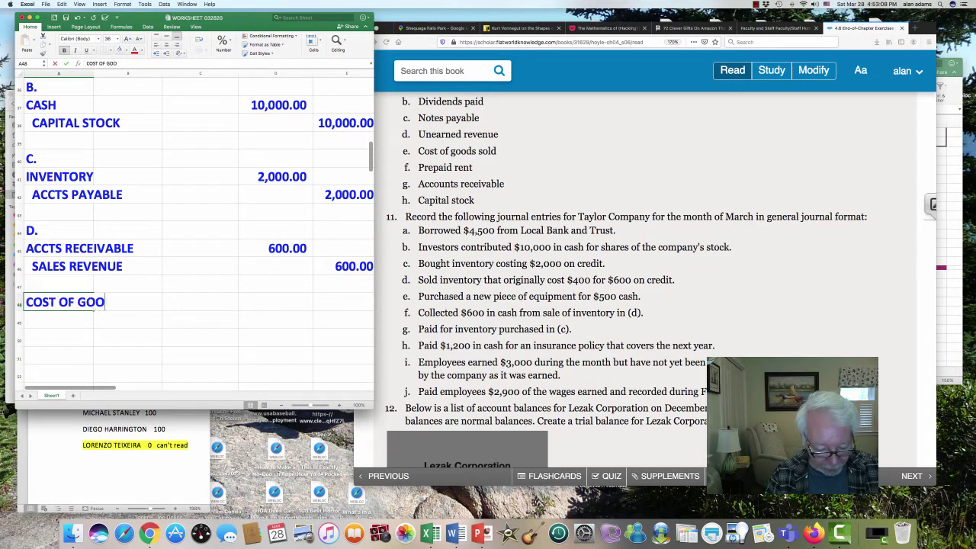
pyautogui.write('DS SOLD')
pyautogui.press('Return')
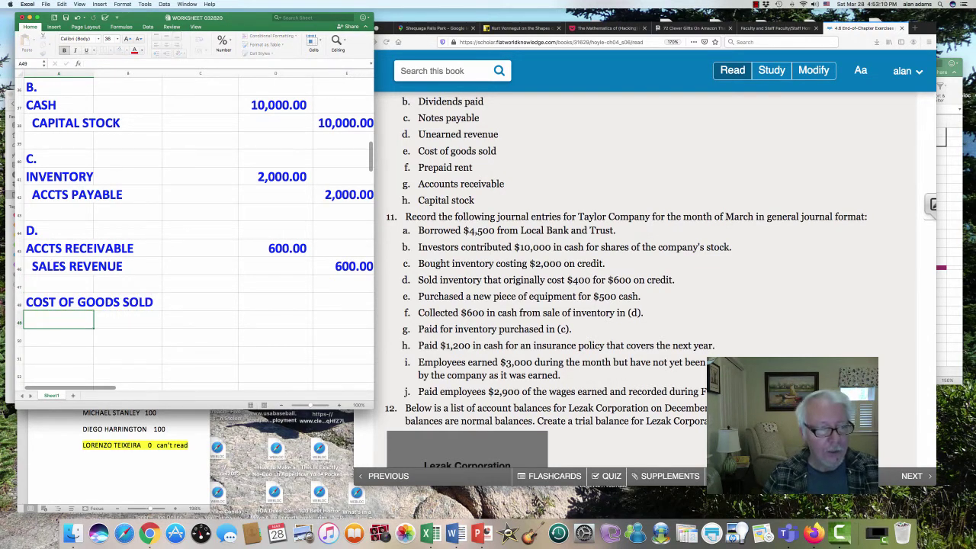
pyautogui.write('INVENTORY')
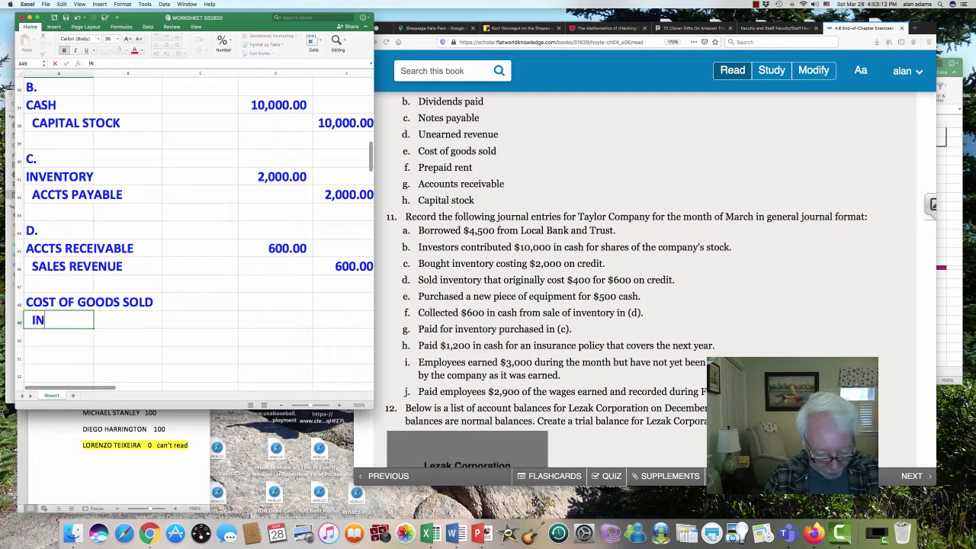
# Record entry D's cost amounts: 400 in the DR column for COST OF GOODS SOLD and 400 in the CR column for INVENTORY.
pyautogui.press('Up')
pyautogui.press('Right')
pyautogui.press('Right')
pyautogui.press('Right')
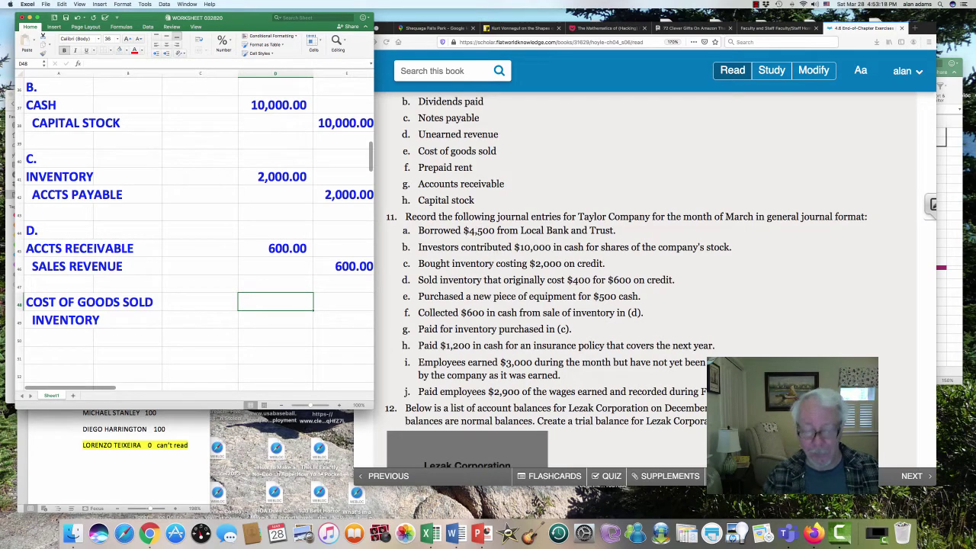
pyautogui.write('400')
pyautogui.press('Right')
pyautogui.press('Down')
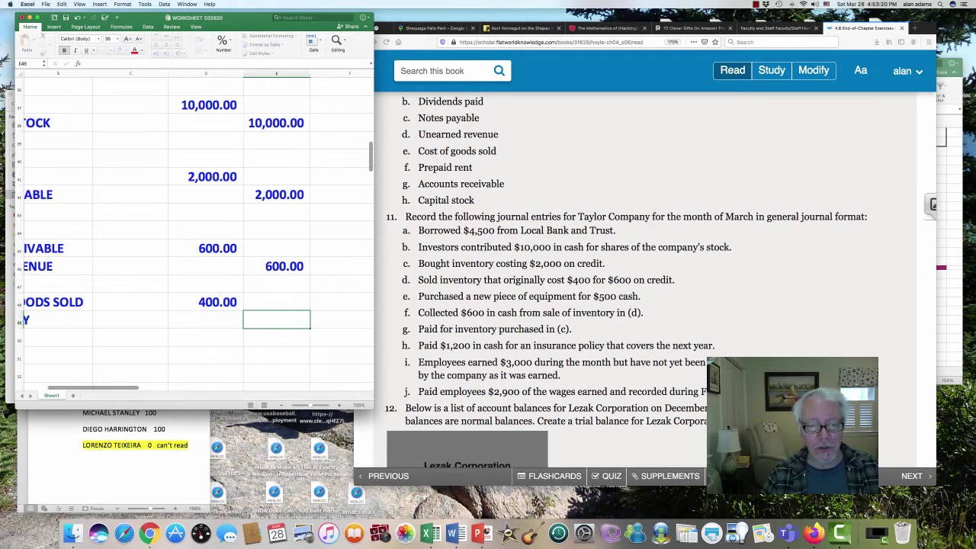
pyautogui.write('400')
# Label the next journal entry "E." in column A, leaving one blank row below entry D's INVENTORY line.
pyautogui.click(54, 320)
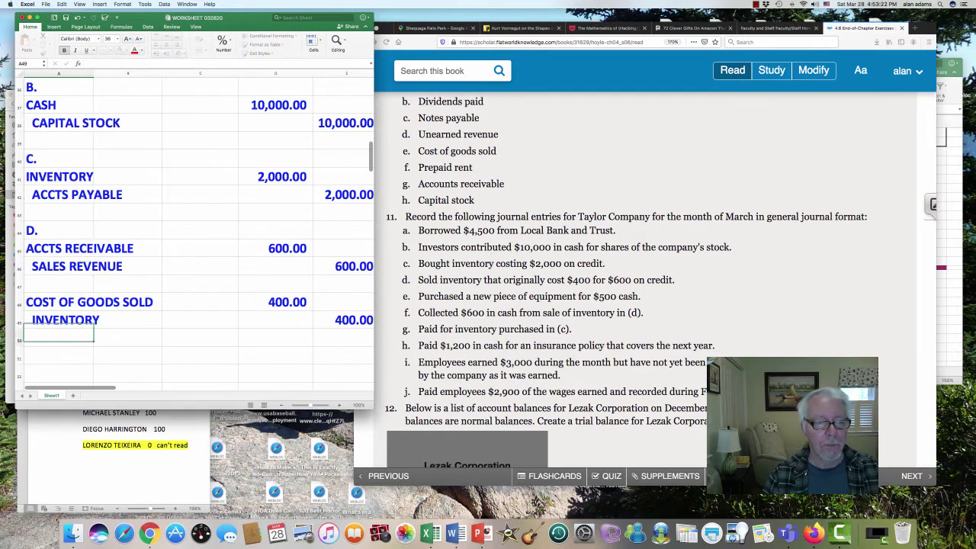
pyautogui.press('Down')
pyautogui.press('Down')
pyautogui.press('Down')
pyautogui.press('Down')
pyautogui.press('Down')
pyautogui.press('Down')
pyautogui.press('Down')
pyautogui.press('Down')
pyautogui.press('Down')
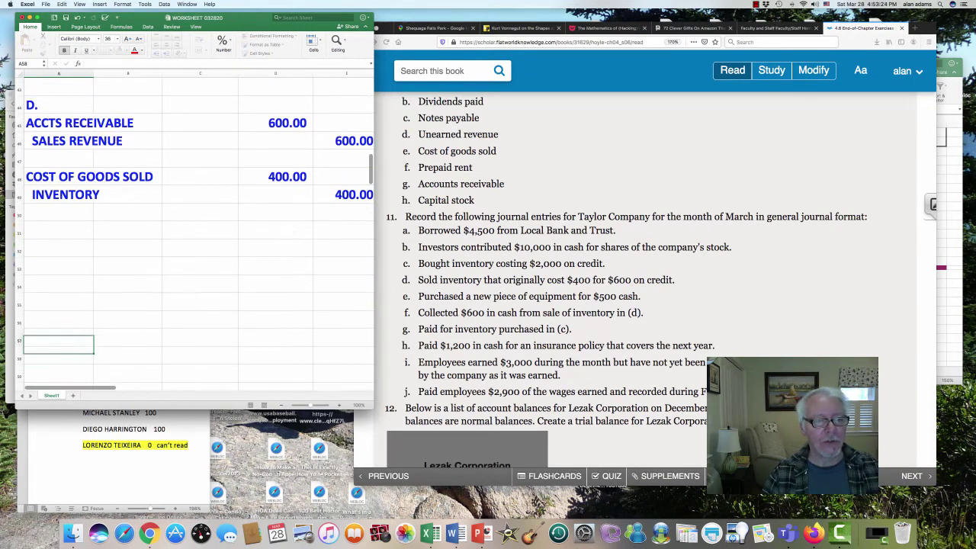
pyautogui.press('Up')
pyautogui.press('Up')
pyautogui.press('Up')
pyautogui.press('Up')
pyautogui.press('Up')
pyautogui.press('Up')
pyautogui.press('Up')
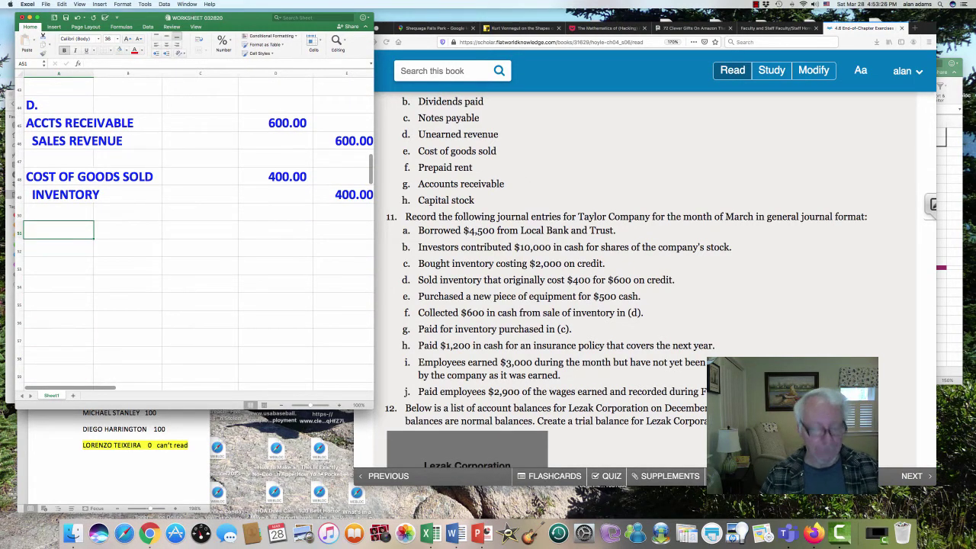
pyautogui.write('E.')
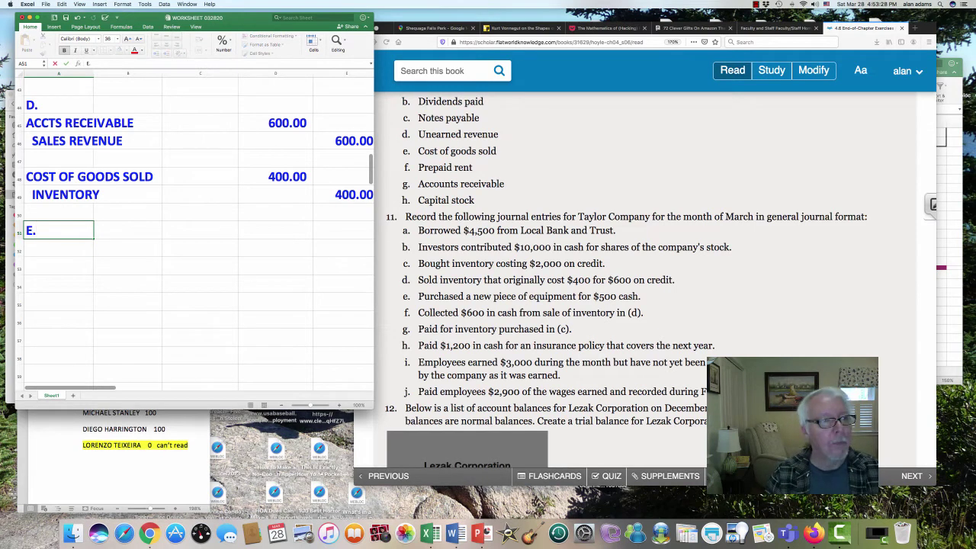
pyautogui.press('Return')
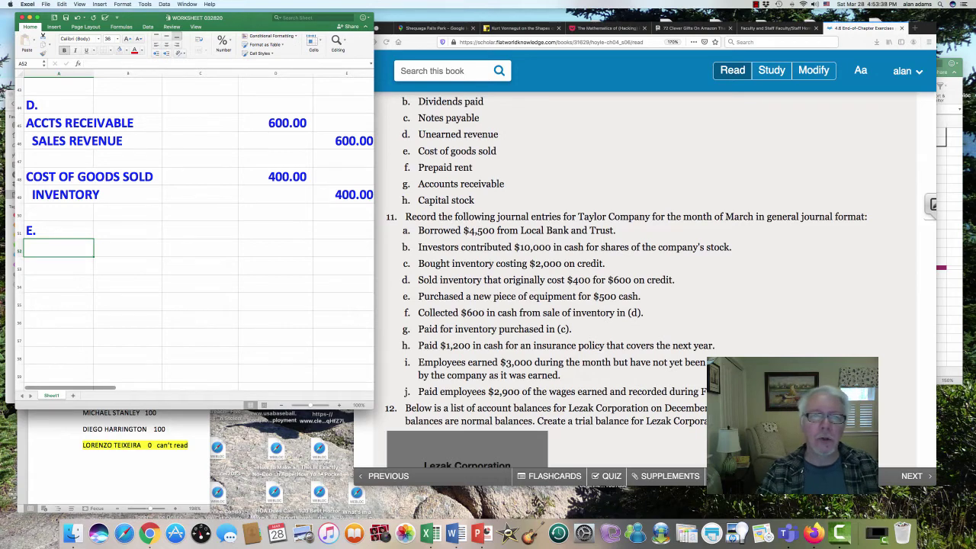
# Enter EQUIPMENT as entry E's debit account, with CASH indented on the row below as the credit account.
pyautogui.write('EQUIPMENT')
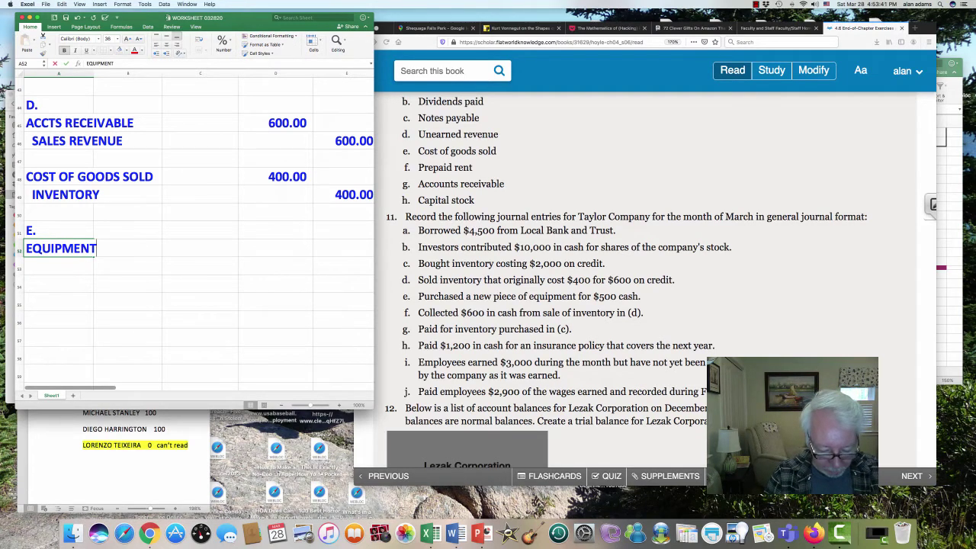
pyautogui.press('Return')
pyautogui.write('CASH')
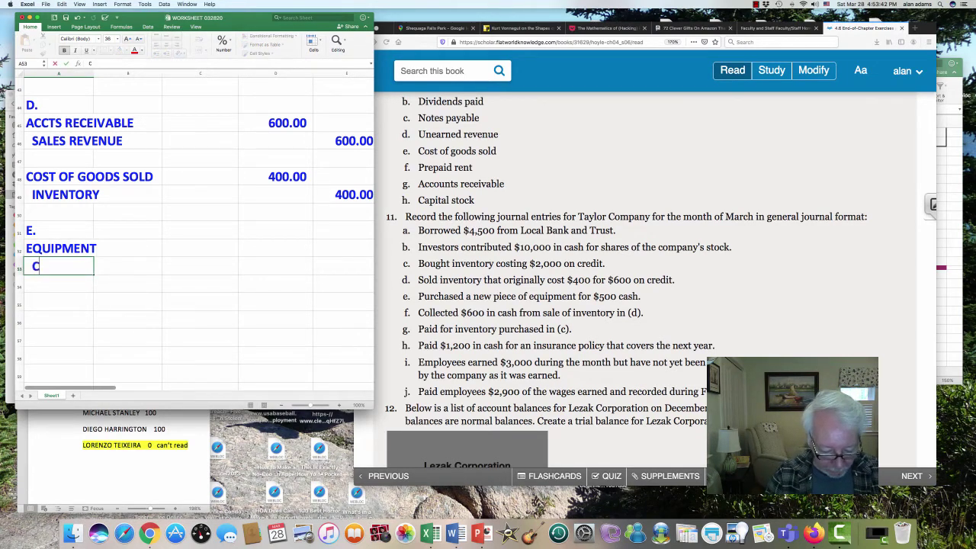
# Record entry E's amounts: 500 in the DR column for EQUIPMENT and 500 in the CR column for CASH.
pyautogui.click(122, 248)
pyautogui.press('Right')
pyautogui.press('Right')
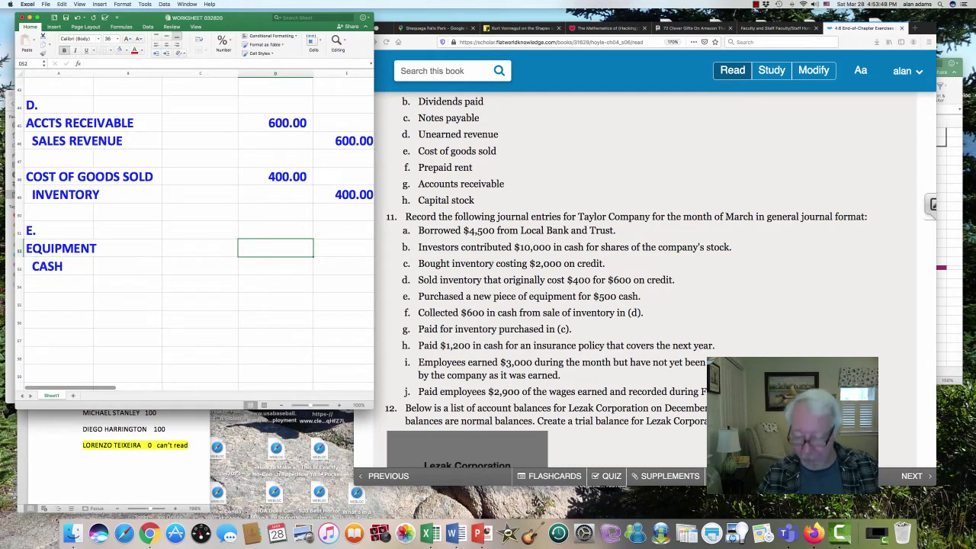
pyautogui.write('500')
pyautogui.press('Return')
pyautogui.press('Right')
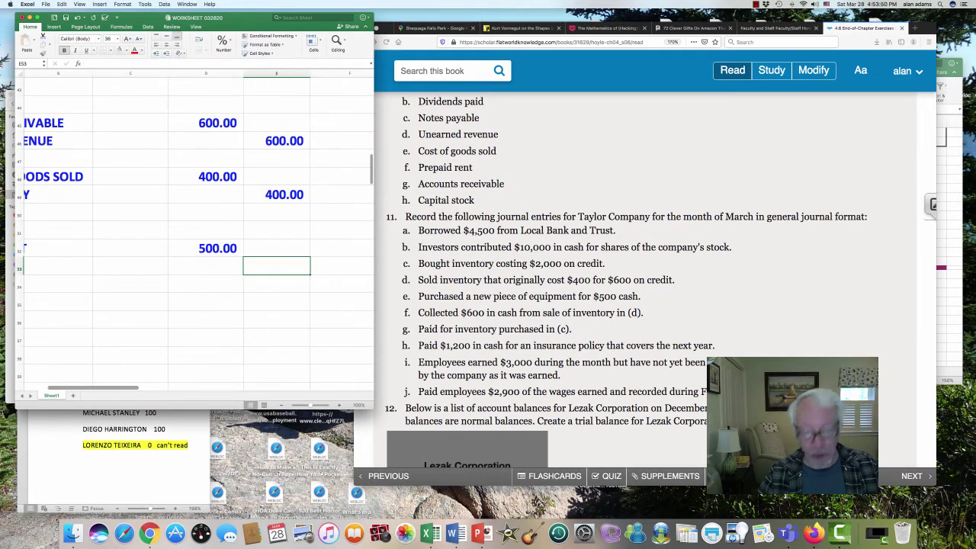
pyautogui.write('500')
# Label the next journal entry "F." in column A, leaving one blank row below entry E.
pyautogui.press('Left')
pyautogui.press('Left')
pyautogui.press('Left')
pyautogui.press('Left')
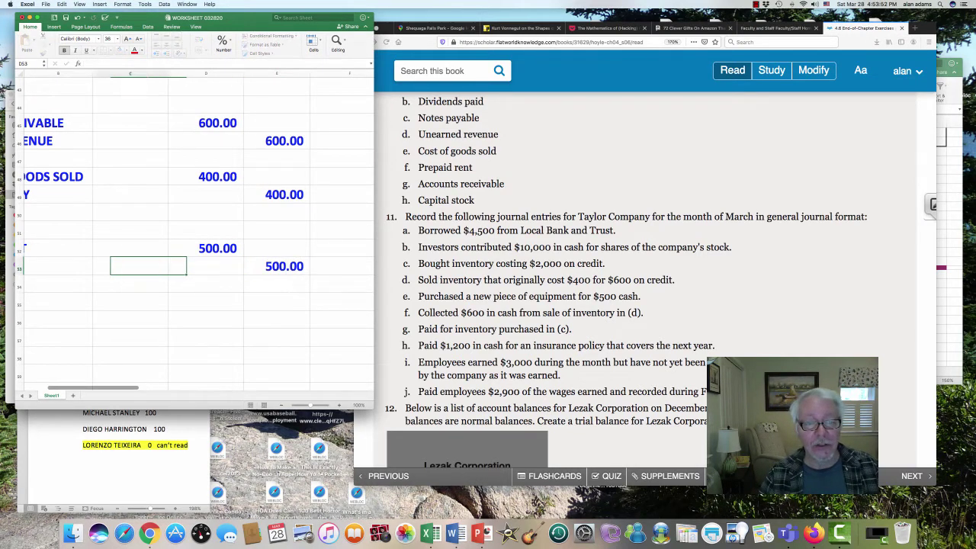
pyautogui.press('Down')
pyautogui.press('Down')
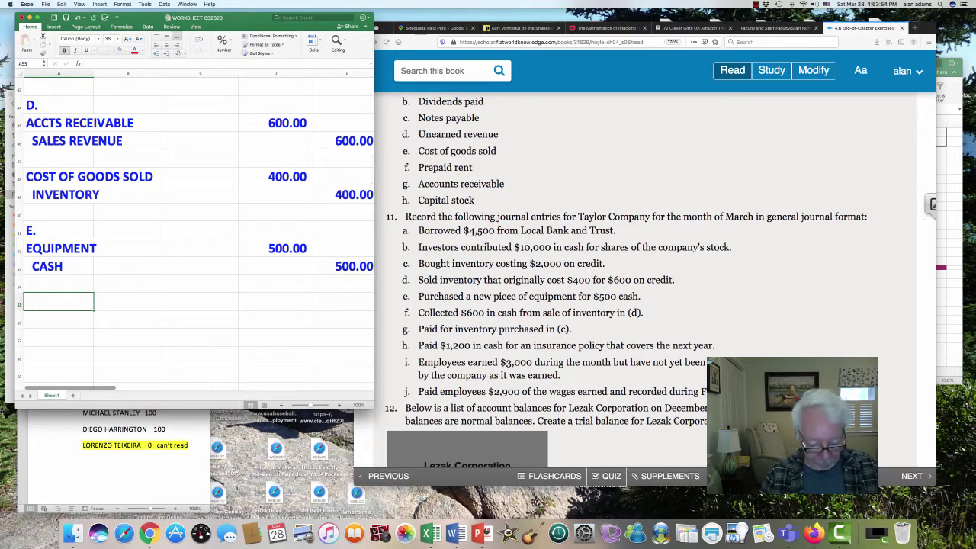
pyautogui.write('F.')
pyautogui.press('Return')
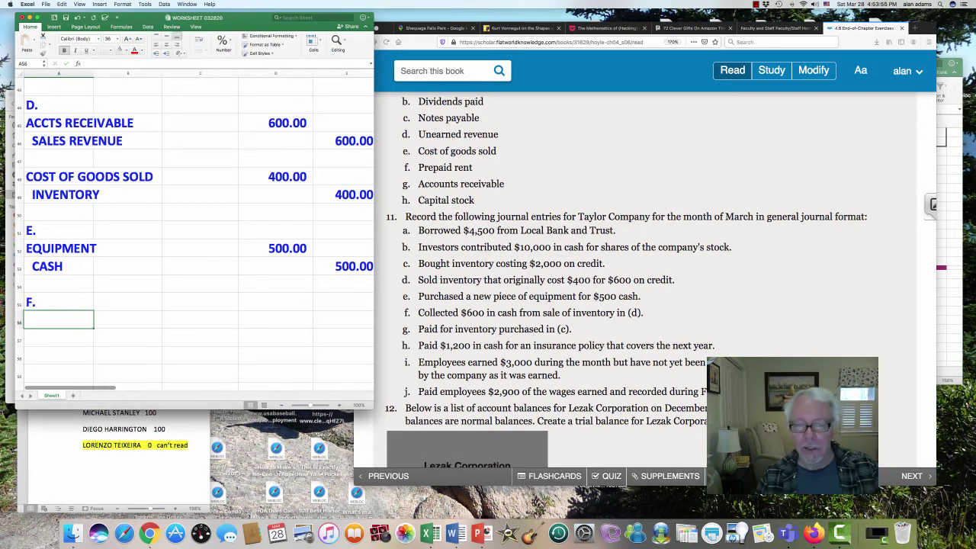
# Switch to the textbook in Firefox and highlight the $600 credit sale in item d and the $600 cash collection in item f.
pyautogui.scroll(-2, 646, 290)
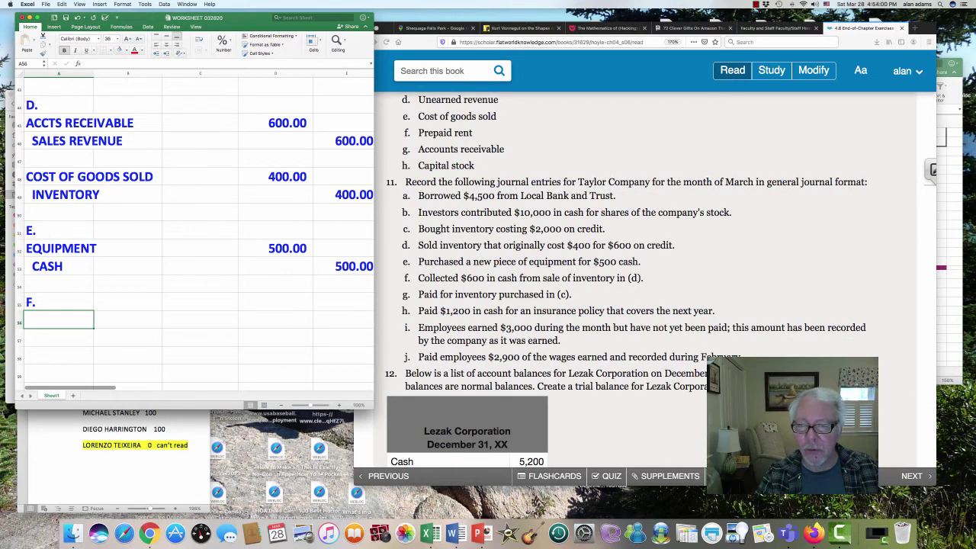
pyautogui.press('super+Tab')
pyautogui.moveTo(608, 245); pyautogui.dragTo(645, 245)
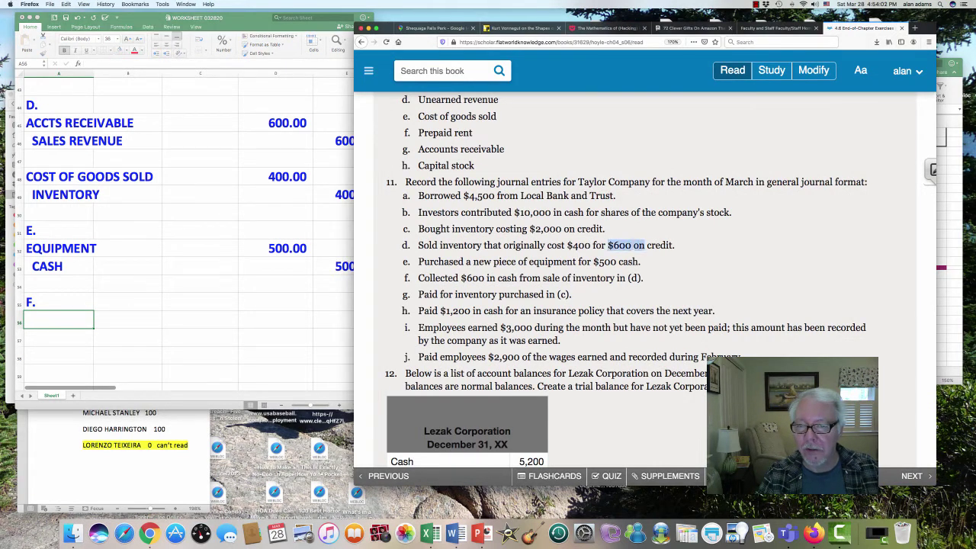
pyautogui.moveTo(461, 277); pyautogui.dragTo(532, 277)
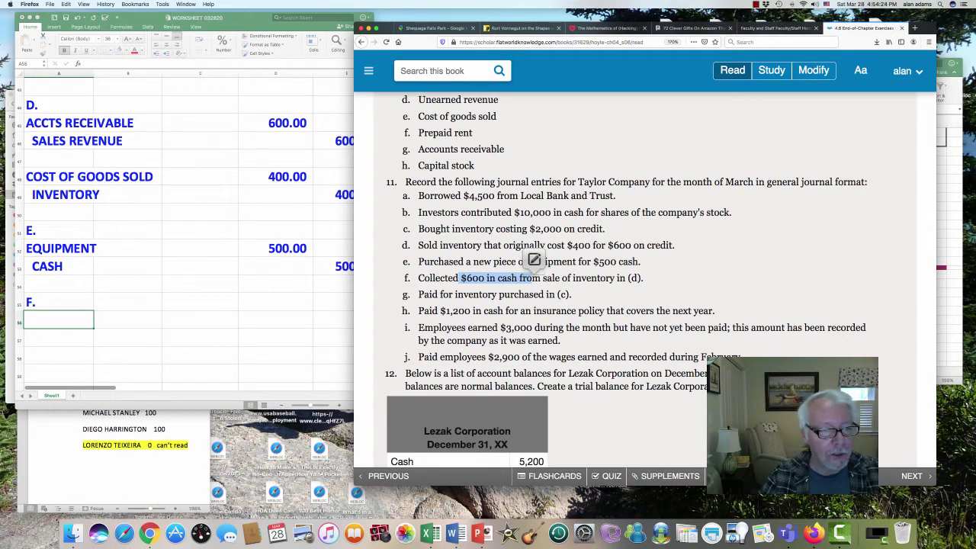
# Return to Excel and enter CASH as entry F's debit account, with ACCTS RECEIVABLE indented on the row below as the credit account.
pyautogui.press('super+Tab')
pyautogui.write('CASH')
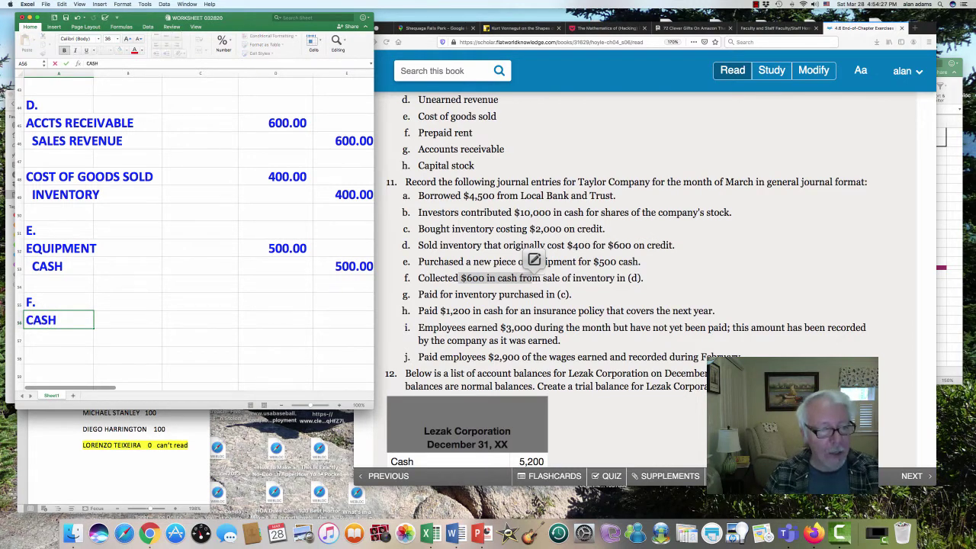
pyautogui.press('Return')
pyautogui.write('ACCTS REC')
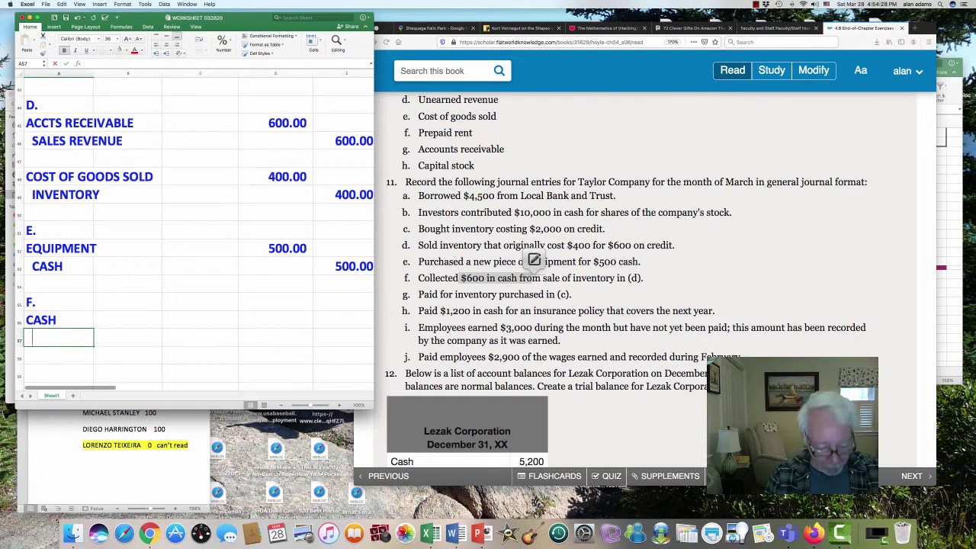
pyautogui.write('EIVABLE')
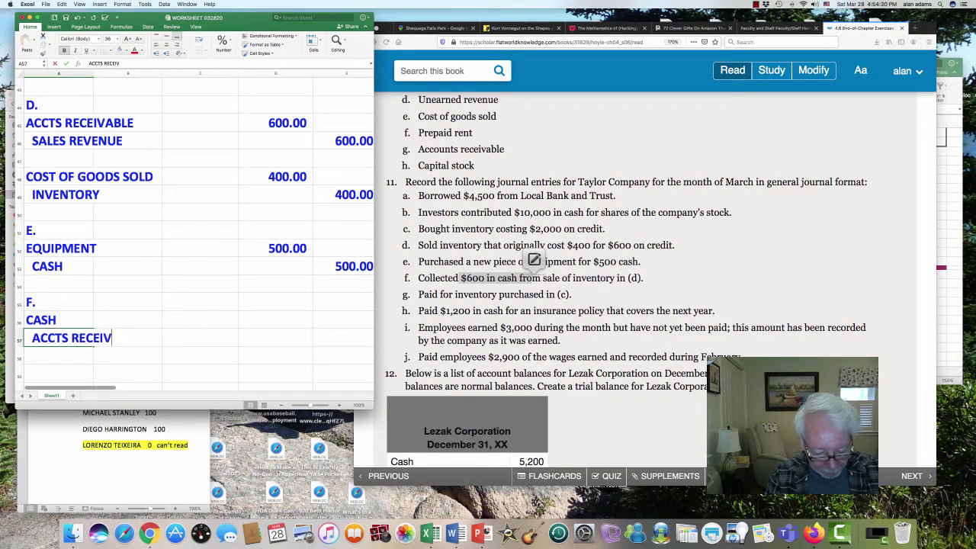
# Record entry F's amounts, 600 in the DR column for CASH and 600 in the CR column for ACCTS RECEIVABLE, and return to column A below.
pyautogui.press('Up')
pyautogui.press('Right')
pyautogui.press('Right')
pyautogui.press('Right')
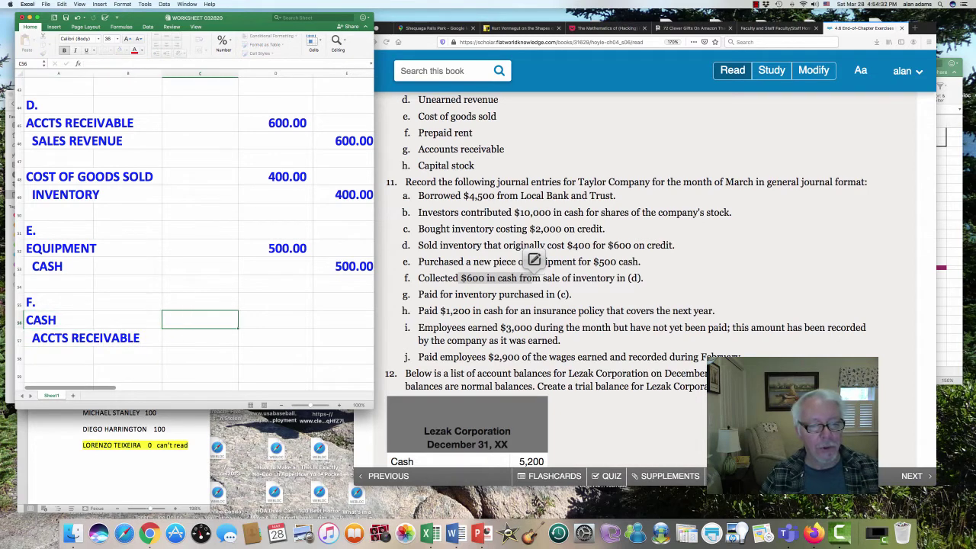
pyautogui.write('600')
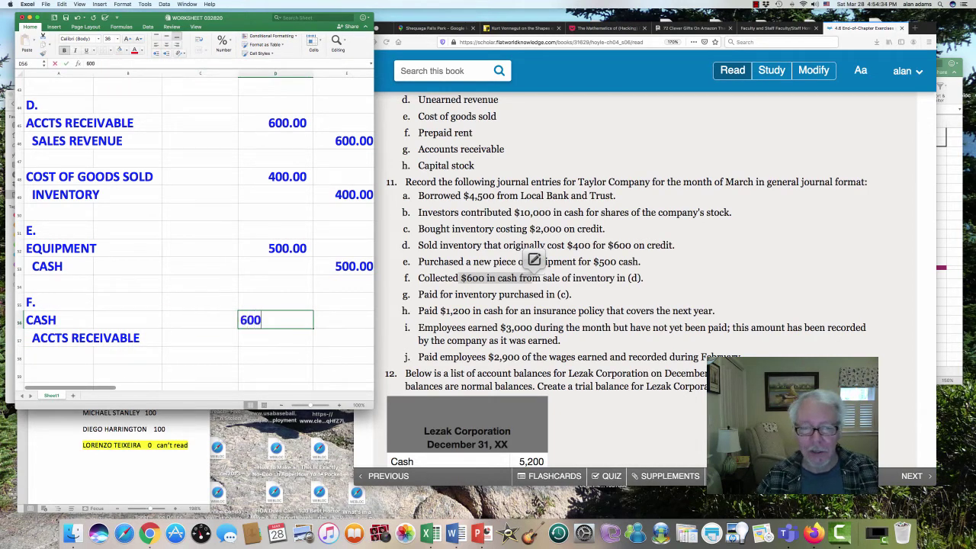
pyautogui.press('Return')
pyautogui.press('Right')
pyautogui.write('600')
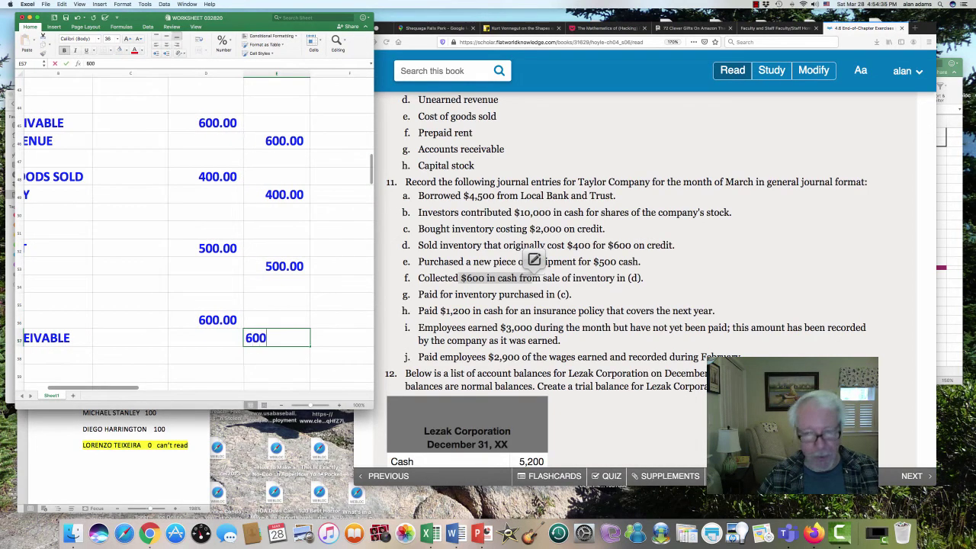
pyautogui.press('Return')
pyautogui.press('Left')
pyautogui.press('Left')
pyautogui.press('Left')
pyautogui.press('Left')
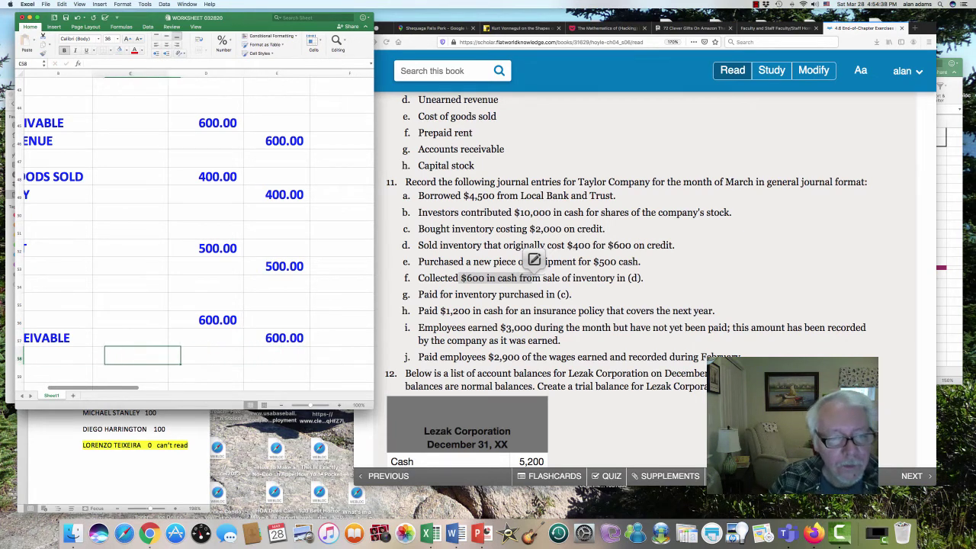
# Label the next journal entry "G." in column A, leaving one blank row below entry F.
pyautogui.press('Down')
pyautogui.press('Down')
pyautogui.press('Down')
pyautogui.press('Down')
pyautogui.press('Down')
pyautogui.press('Down')
pyautogui.press('Down')
pyautogui.press('Down')
pyautogui.press('Down')
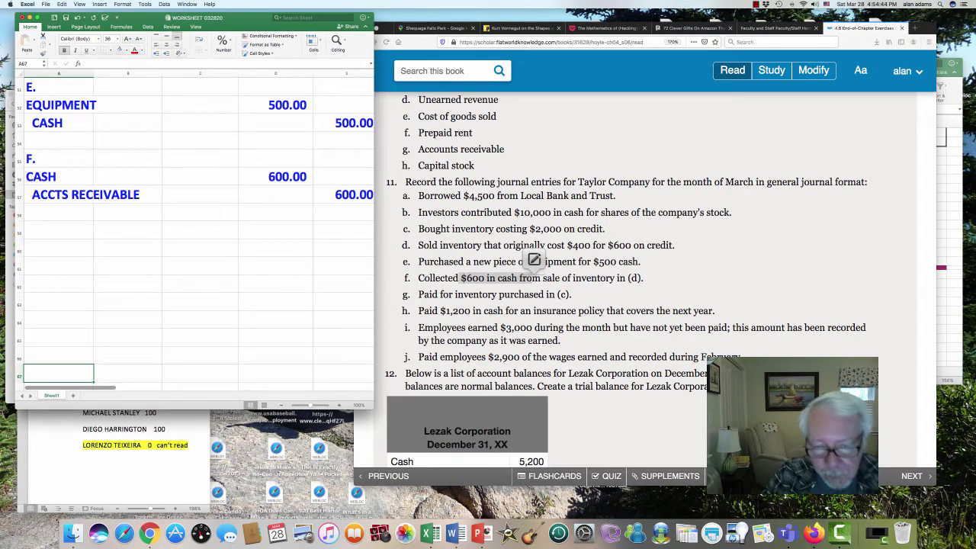
pyautogui.press('Up')
pyautogui.press('Up')
pyautogui.press('Up')
pyautogui.press('Up')
pyautogui.press('Up')
pyautogui.press('Up')
pyautogui.press('Up')
pyautogui.press('Up')
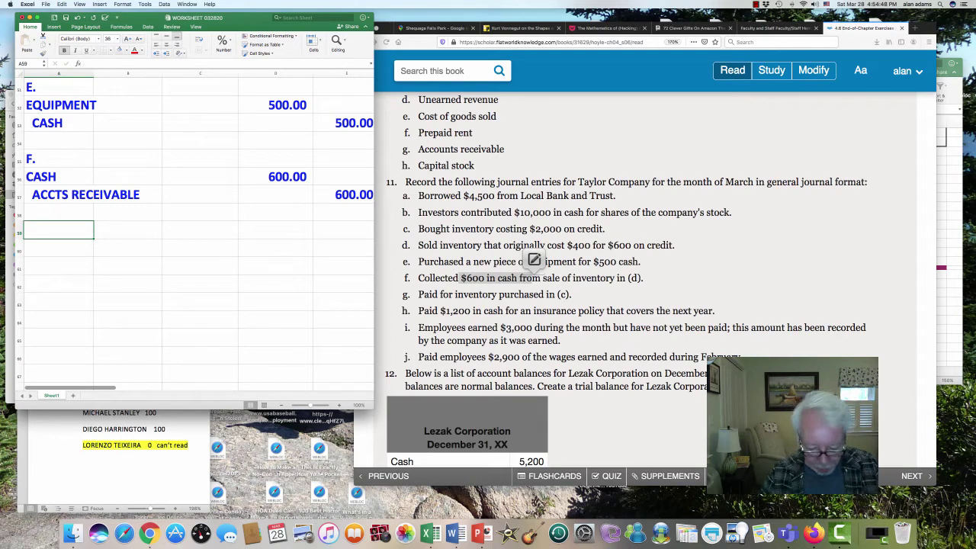
pyautogui.write('G.')
pyautogui.press('Return')
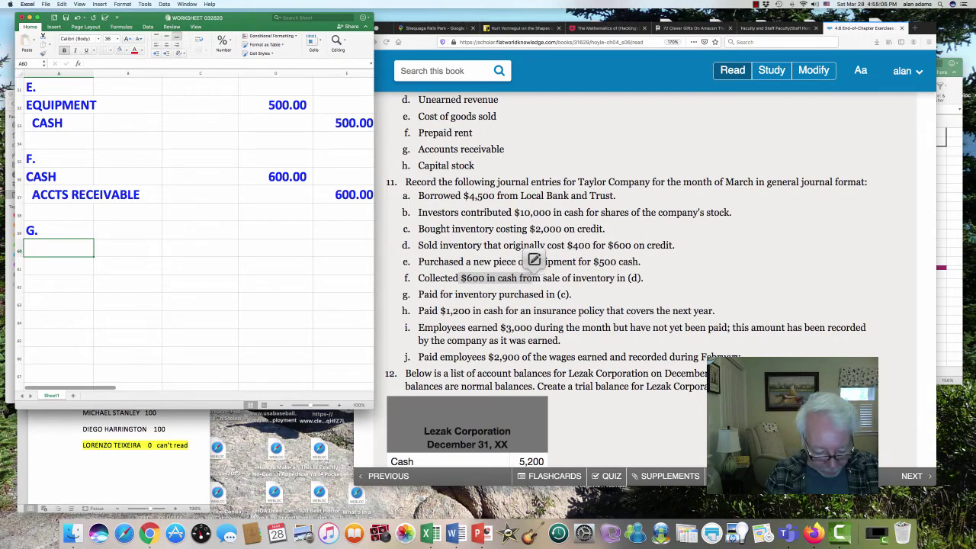
# Enter ACCTS PAYABLE as entry G's debit account, with CASH indented on the row below as the credit account.
pyautogui.write('ACCTS')
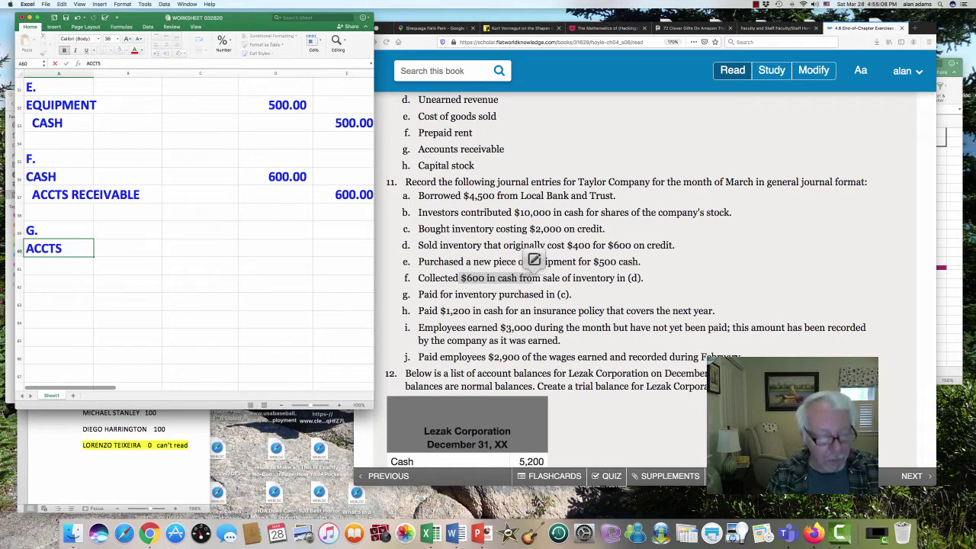
pyautogui.write(' PAYABLE')
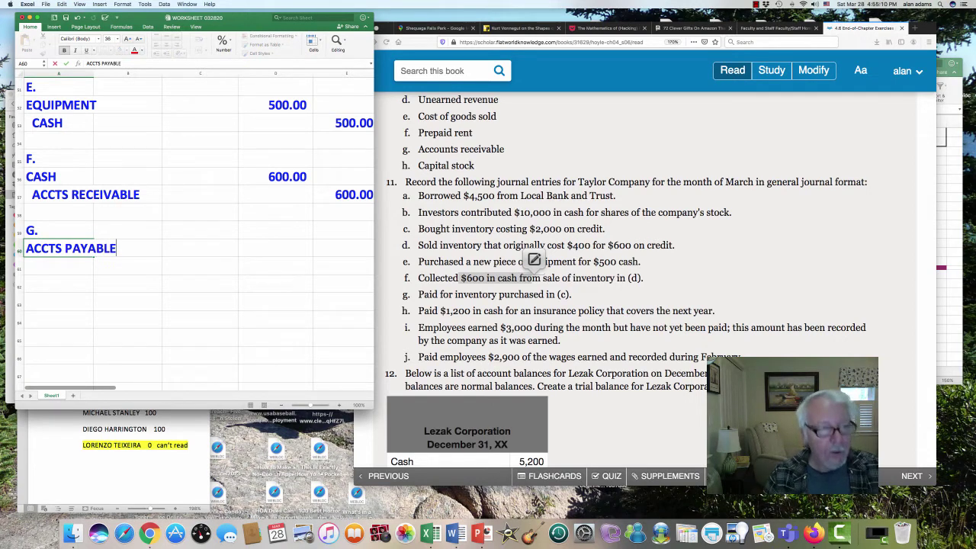
pyautogui.press('Return')
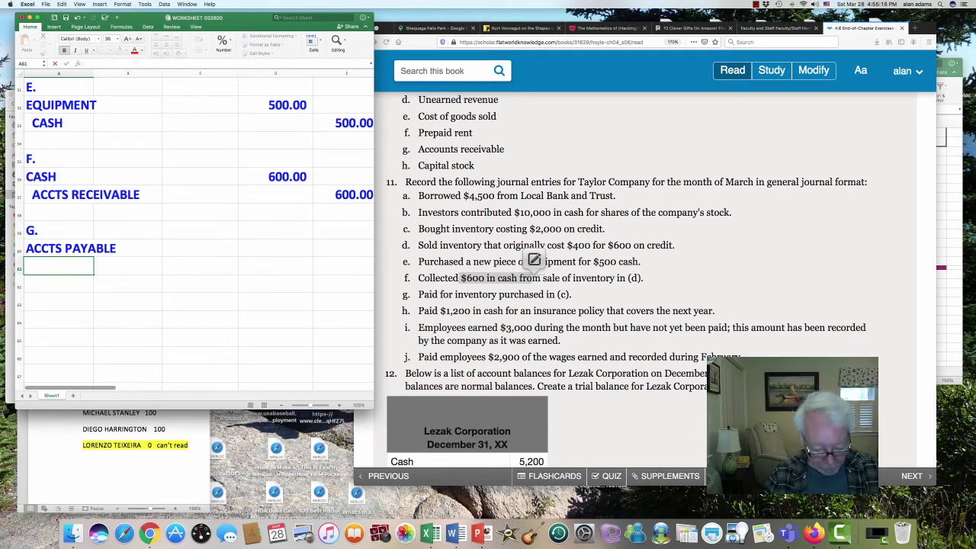
pyautogui.write('CASH')
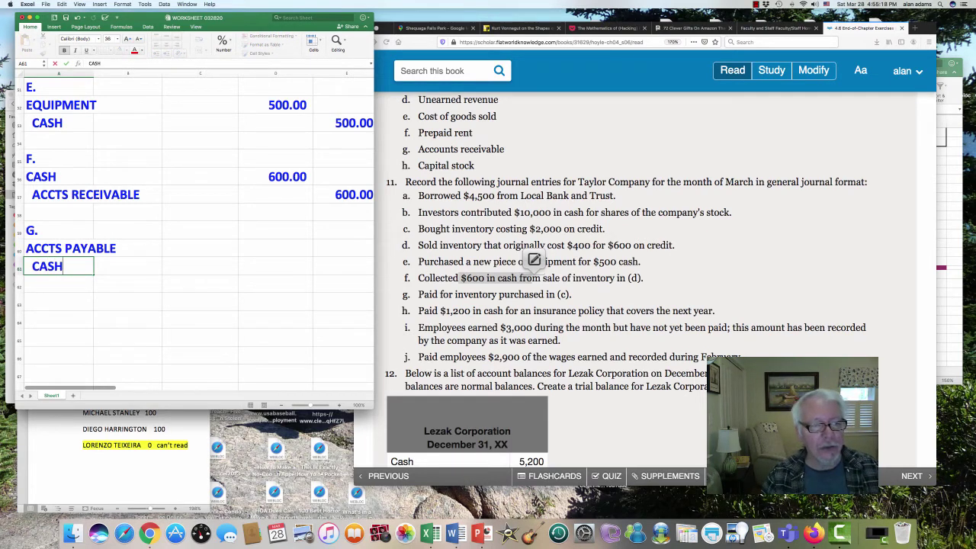
# Record entry G's amounts, 2000 in the DR column for ACCTS PAYABLE and 2000 in the CR column for CASH.
pyautogui.press('Up')
pyautogui.press('Right')
pyautogui.press('Right')
pyautogui.press('Right')
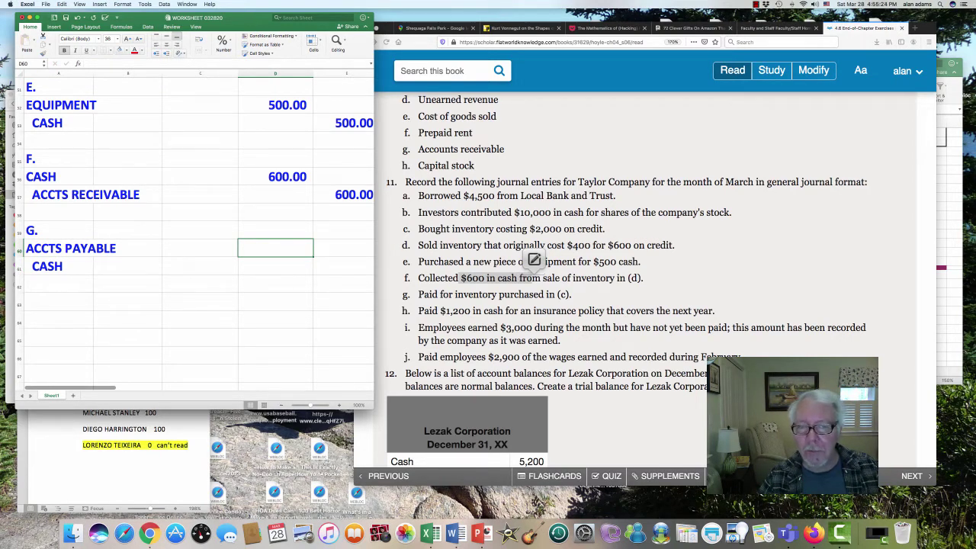
pyautogui.write('2000')
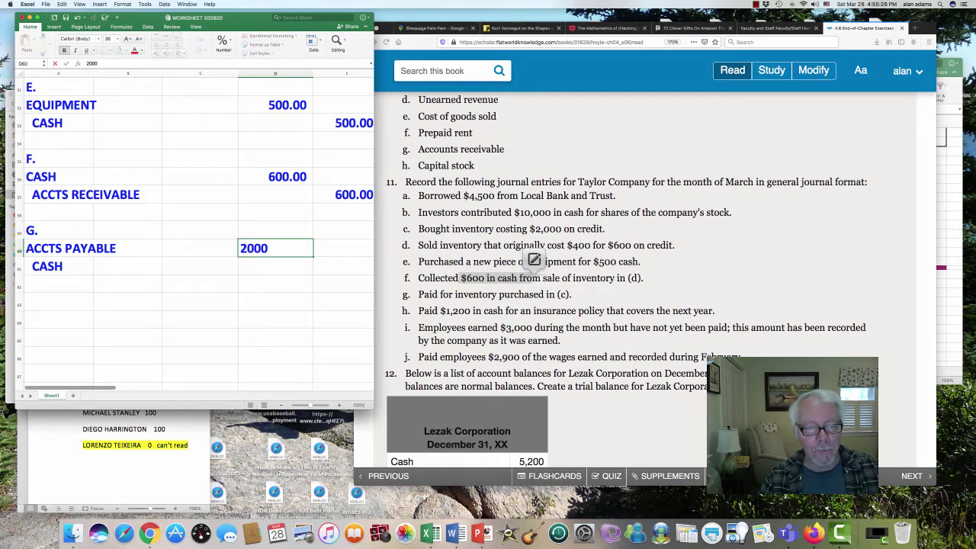
pyautogui.press('Return')
pyautogui.press('Right')
pyautogui.write('2000')
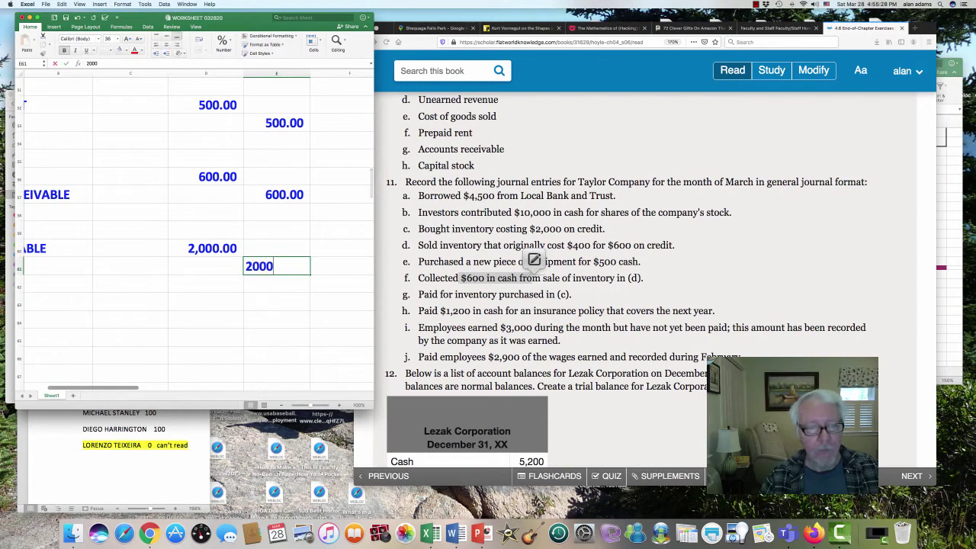
pyautogui.press('Return')
# Label the next journal entry "H." in column A, leaving one blank row below entry G.
pyautogui.click(149, 283)
pyautogui.press('Return')
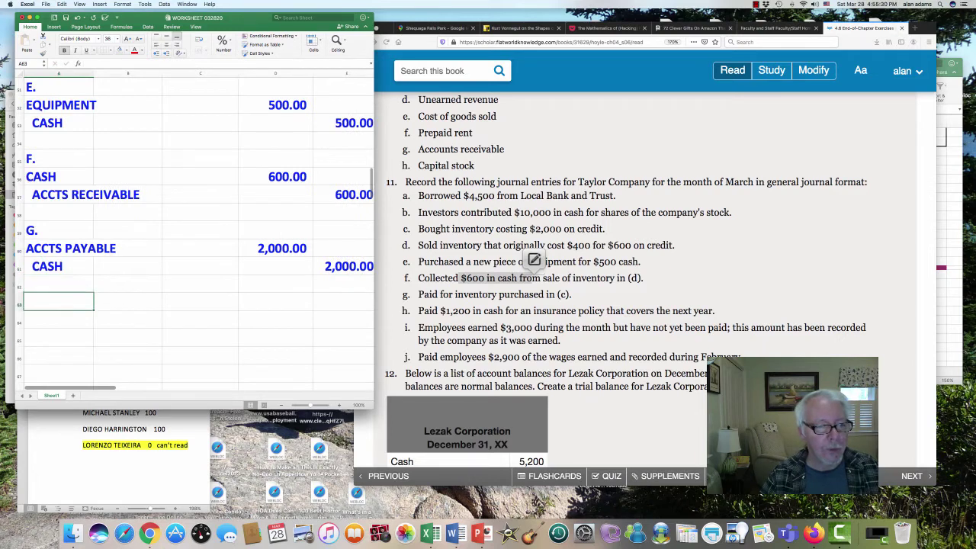
pyautogui.write('H.')
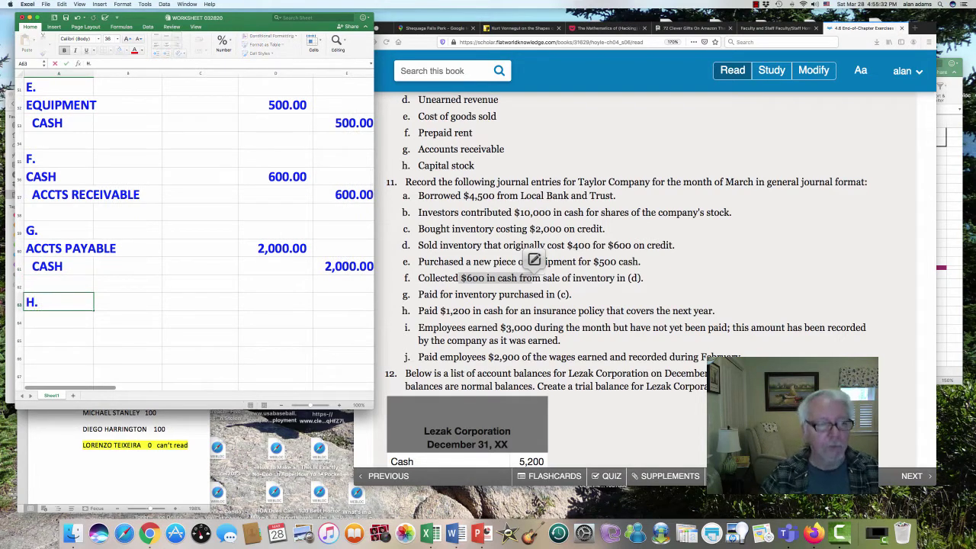
pyautogui.press('Return')
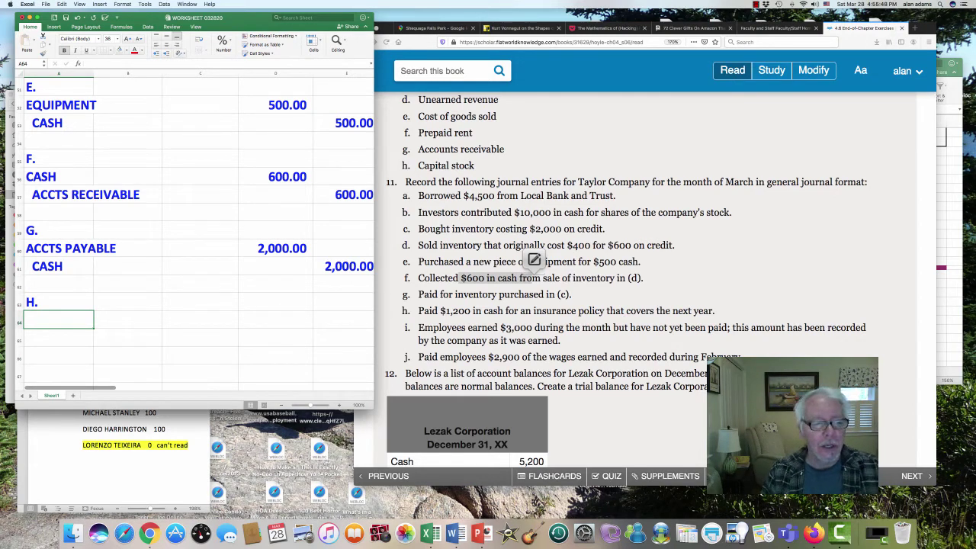
# Enter entry H's credit line two rows below its label, with CASH indented and 1200 in the CR column.
pyautogui.press('Return')
pyautogui.write('CASH')
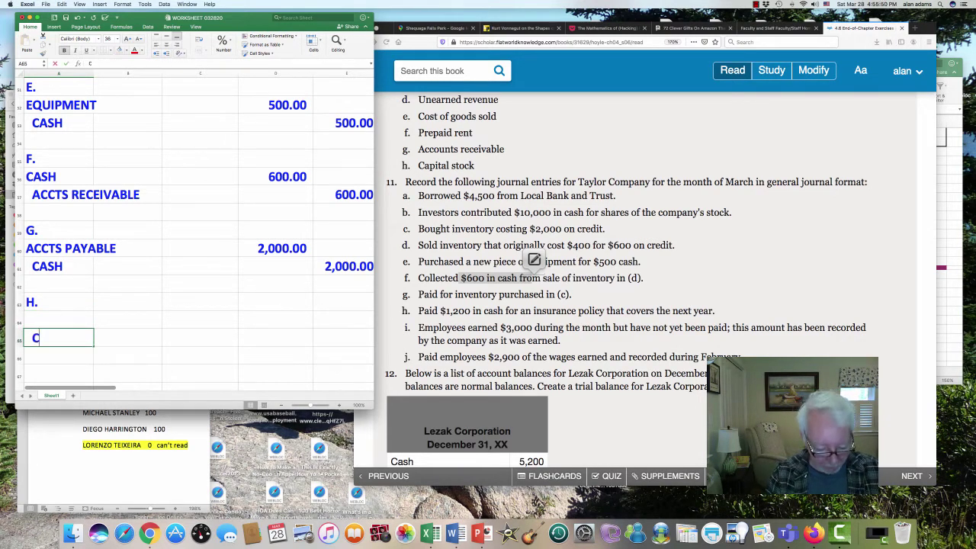
pyautogui.press('Tab')
pyautogui.press('Tab')
pyautogui.press('Tab')
pyautogui.press('Tab')
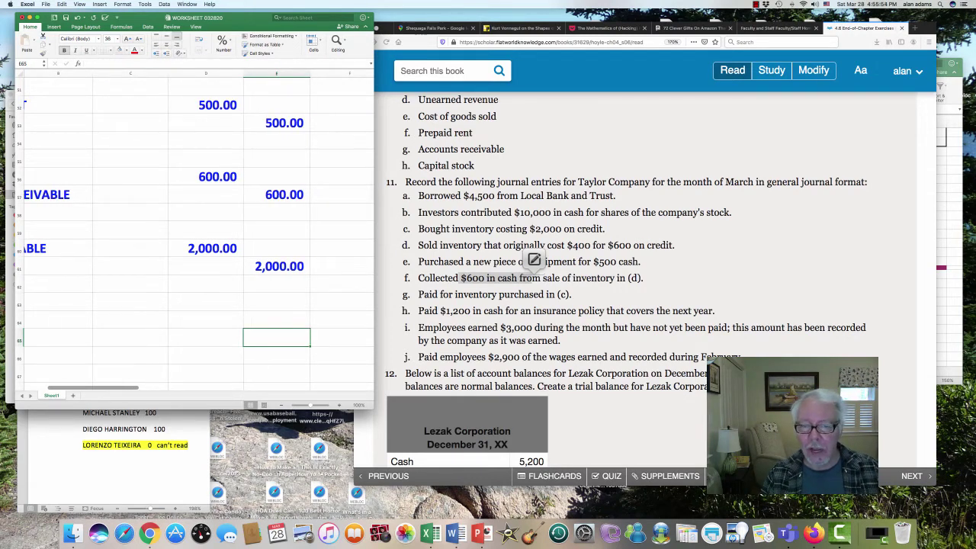
pyautogui.write('1200')
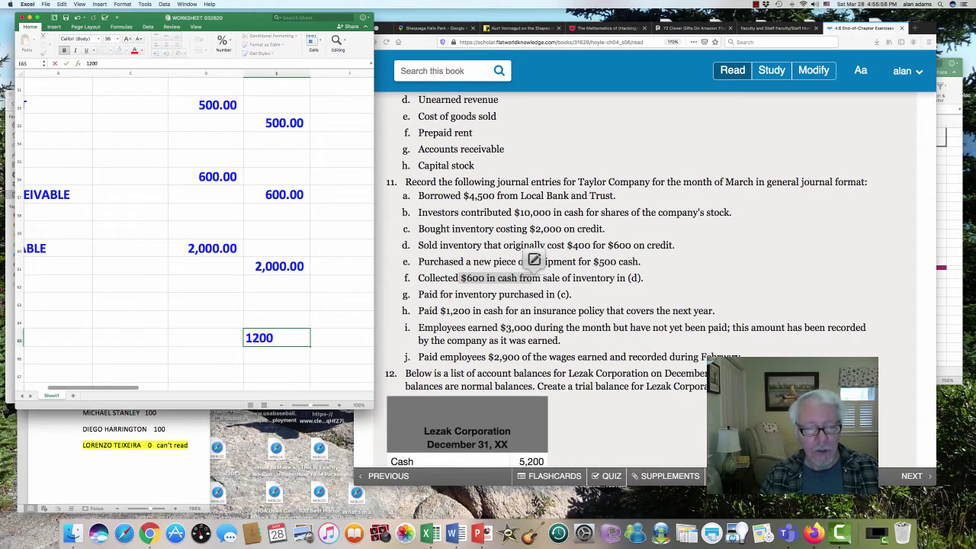
pyautogui.press('Return')
# Fill entry H's debit line above CASH with PREPAID INSURANCE and 1200 in the DR column.
pyautogui.press('Left')
pyautogui.press('Left')
pyautogui.press('Left')
pyautogui.press('Left')
pyautogui.press('Up')
pyautogui.press('Up')
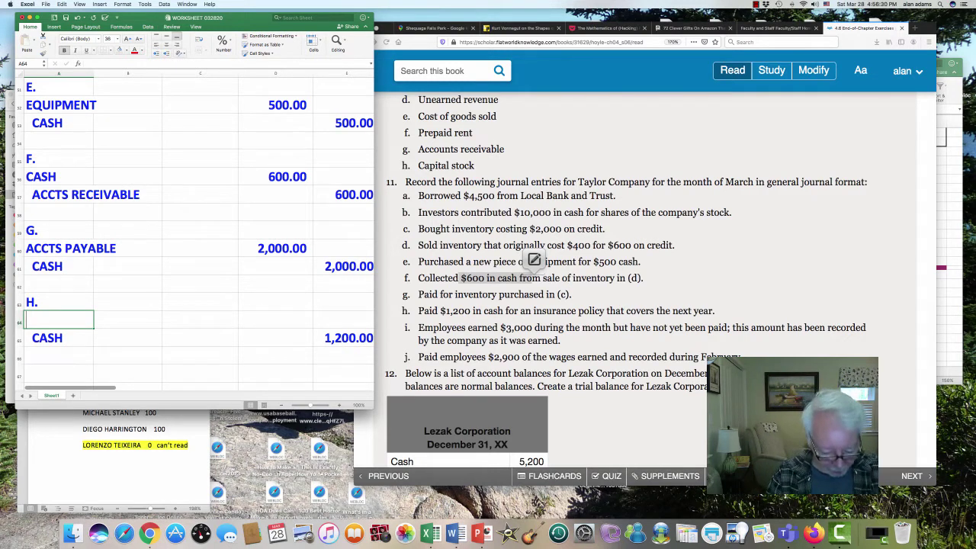
pyautogui.write('PREPAID INSURANC')
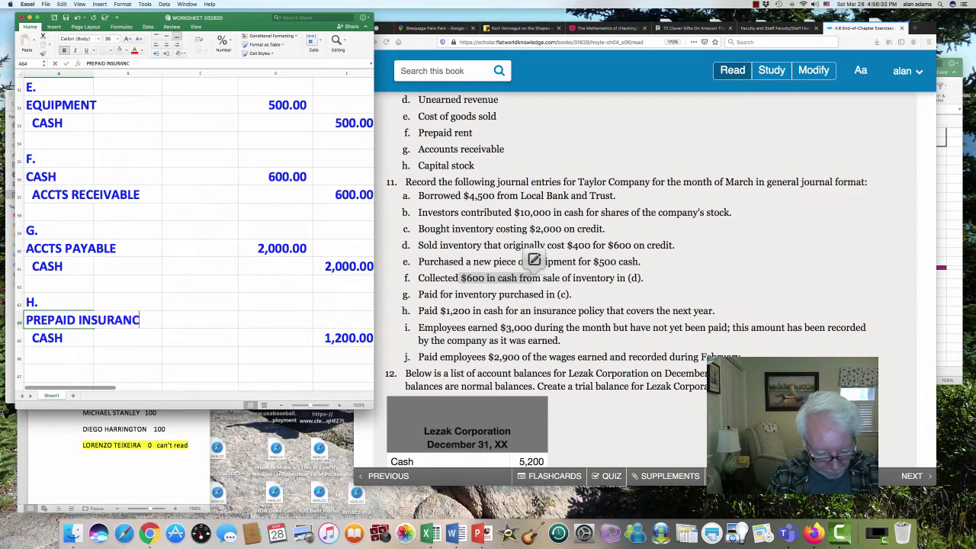
pyautogui.write('E')
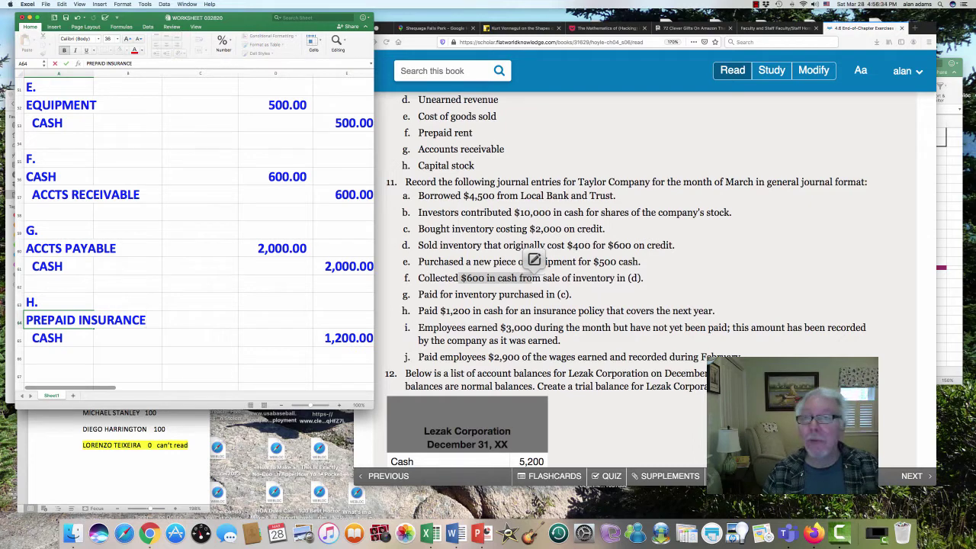
pyautogui.press('Tab')
pyautogui.press('Tab')
pyautogui.press('Tab')
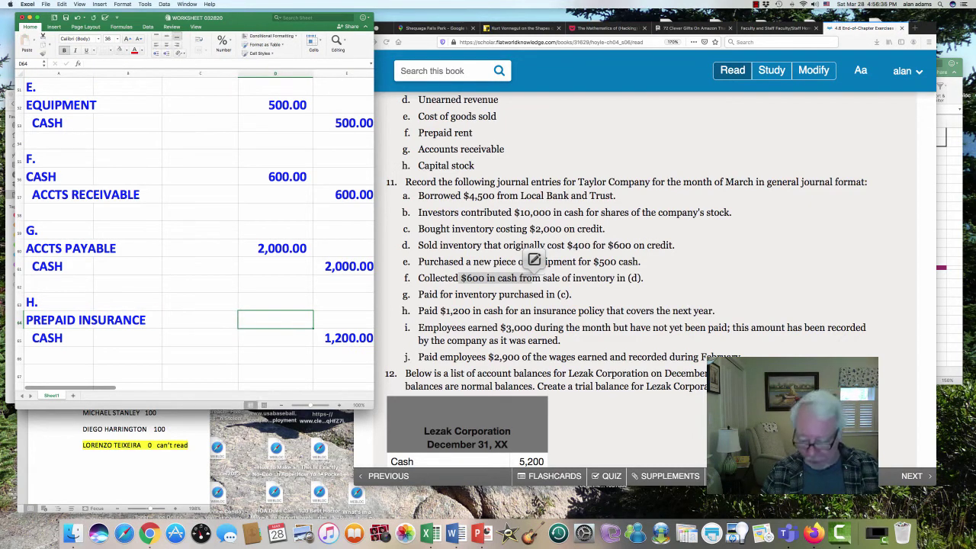
pyautogui.write('1200')
pyautogui.press('Return')
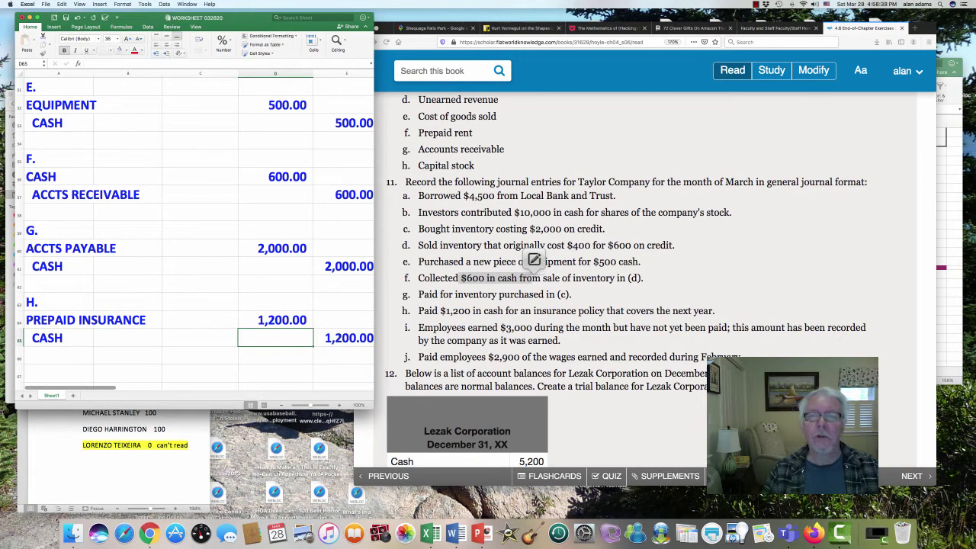
# Label the next journal entry "I." in column A, leaving one blank row below entry H.
pyautogui.press('Left')
pyautogui.press('Left')
pyautogui.press('Left')
pyautogui.press('Down')
pyautogui.press('Down')
pyautogui.press('Down')
pyautogui.press('Down')
pyautogui.press('Down')
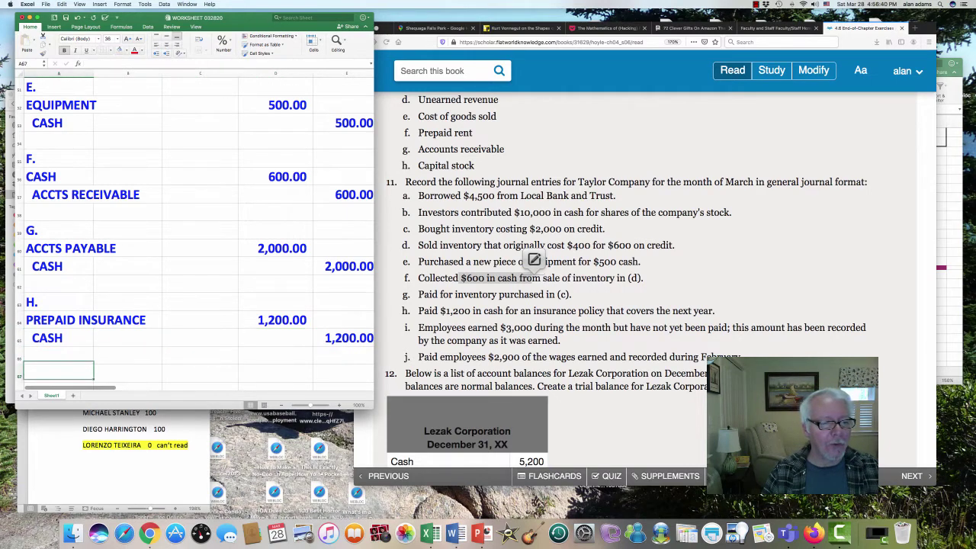
pyautogui.press('Up')
pyautogui.press('Up')
pyautogui.press('Up')
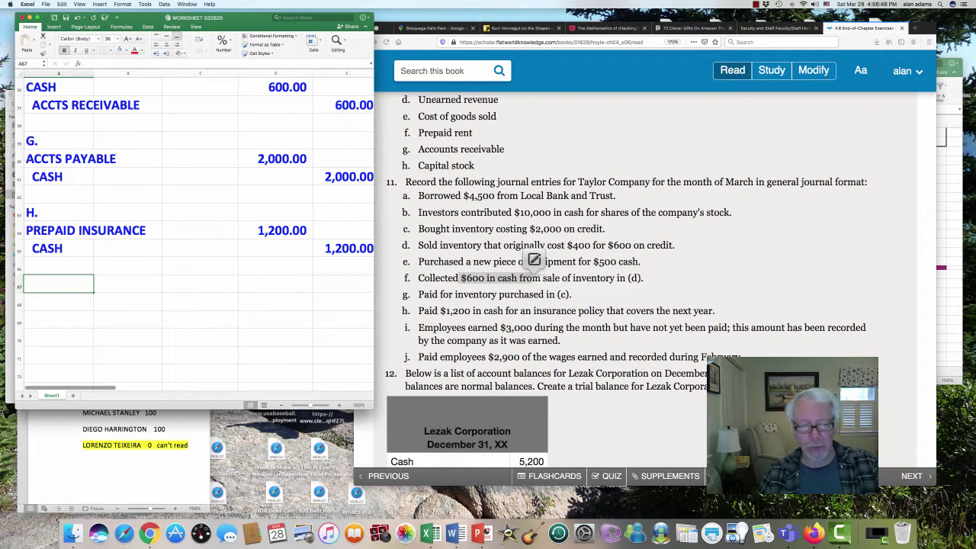
pyautogui.write('I.')
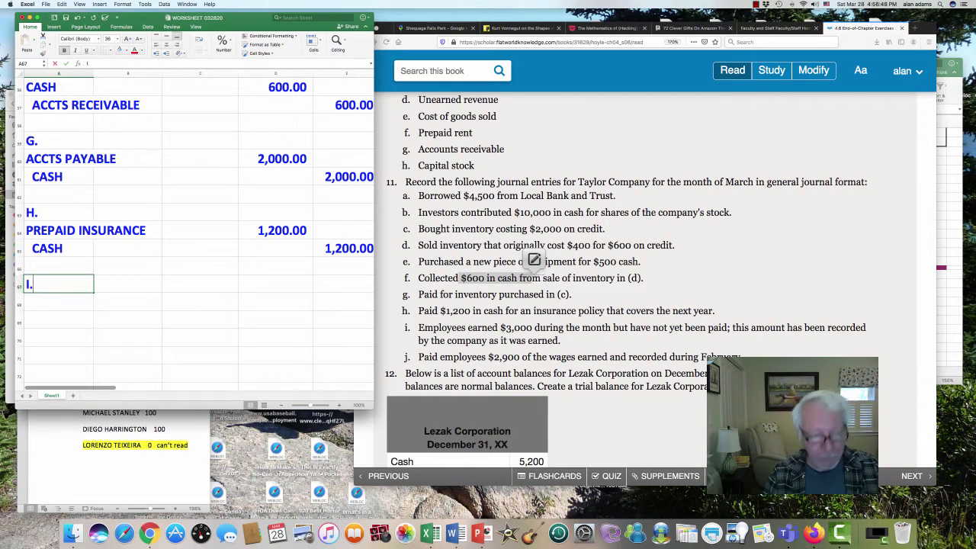
pyautogui.press('Return')
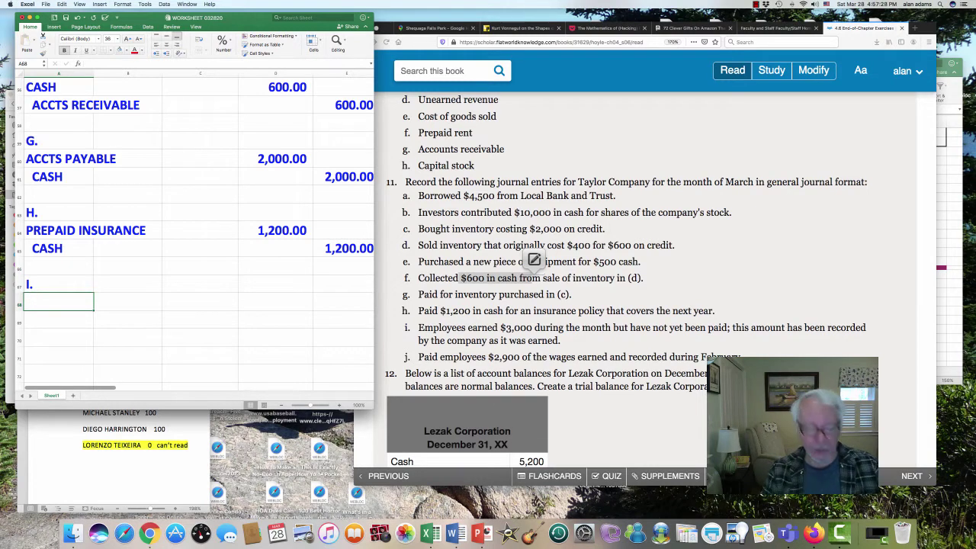
# Enter the note "DO NOTHING.... BECAUSE HAS BEEN RECORDED" under the entry I label in place of a journal entry.
pyautogui.write('DO NO')
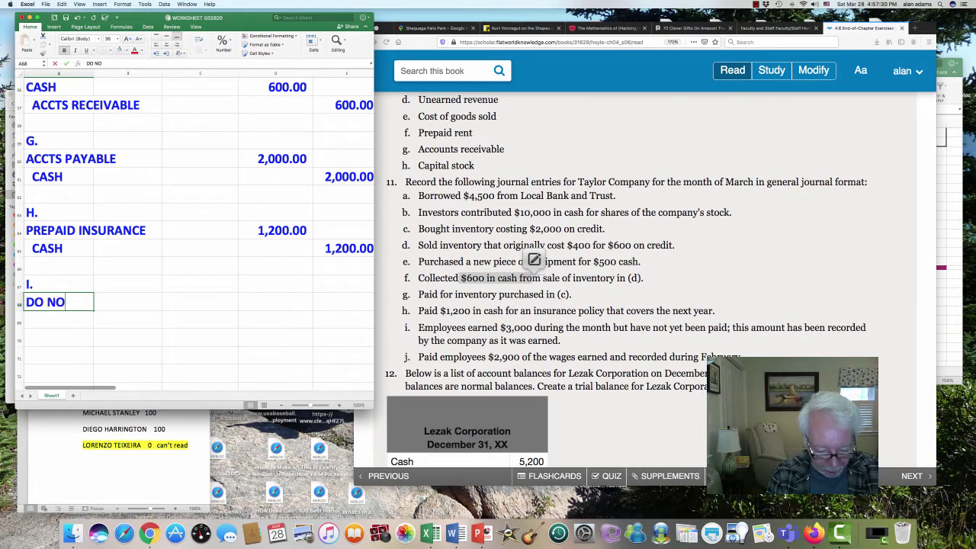
pyautogui.write('THING..')
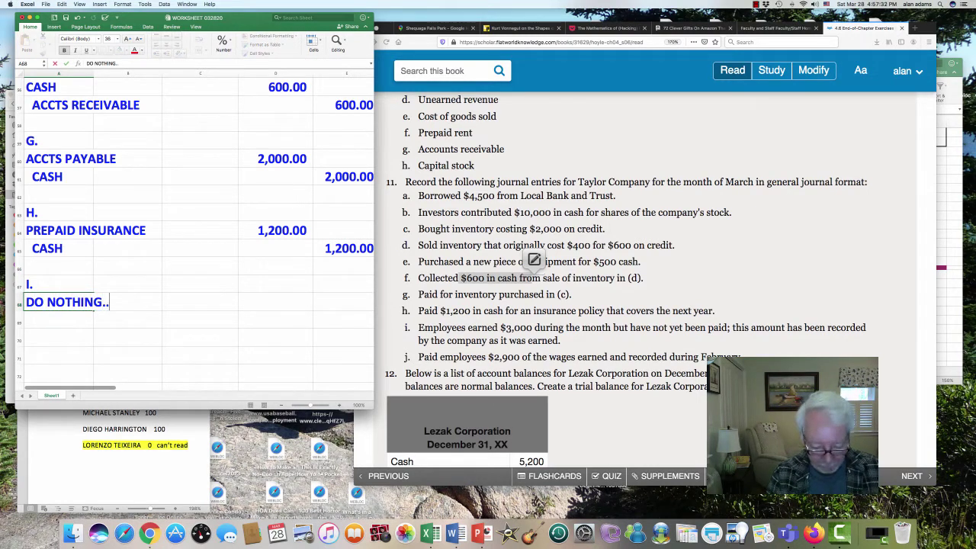
pyautogui.write('.. BECAUSE')
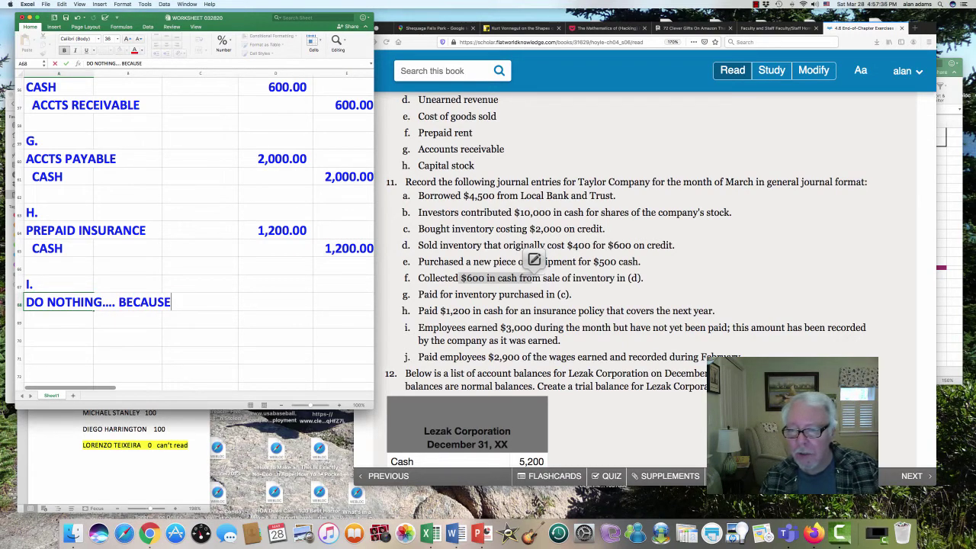
pyautogui.write(' HAS')
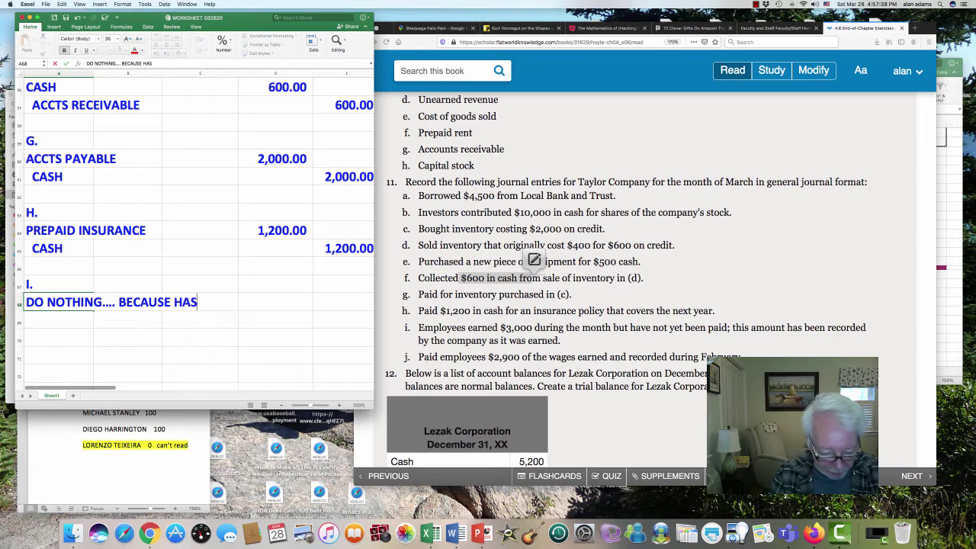
pyautogui.write(' BEEN RECORDED')
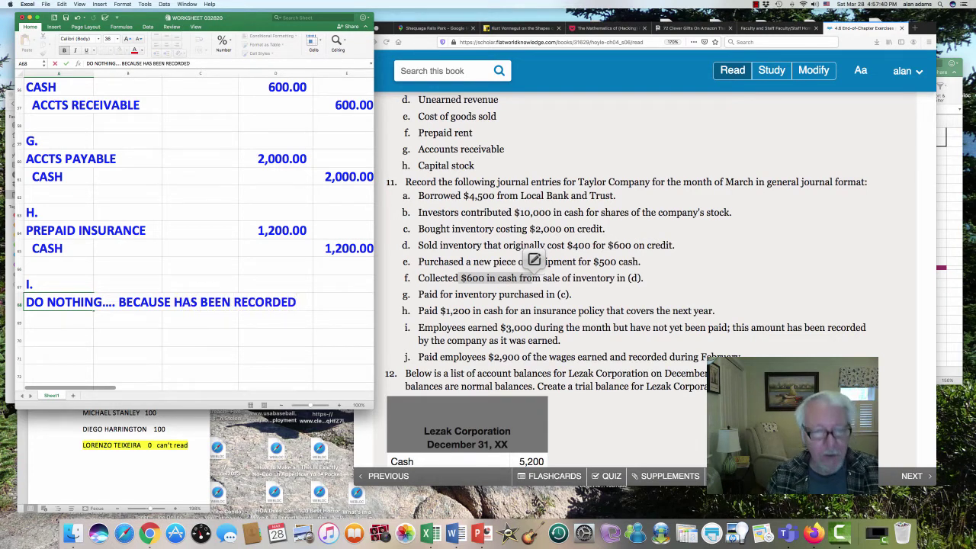
pyautogui.press('Return')
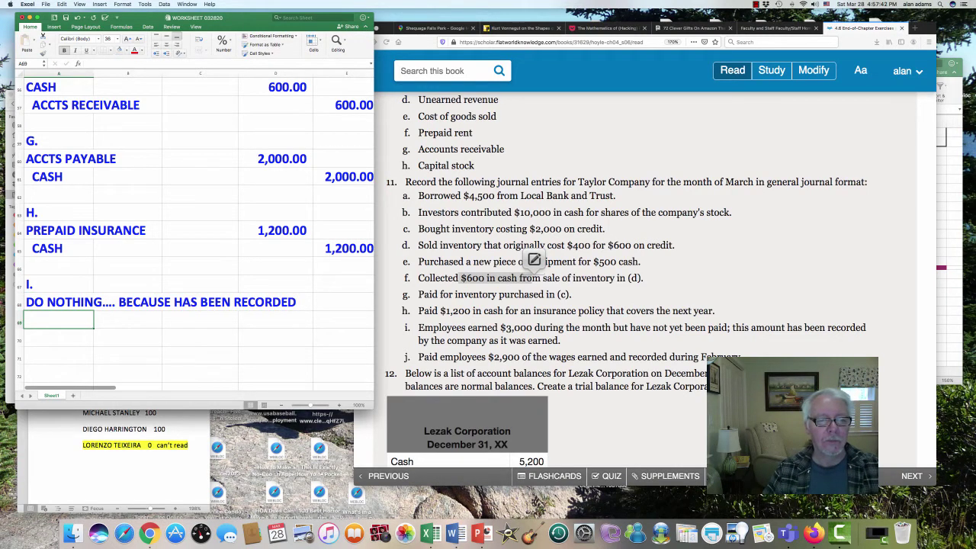
# Label the next journal entry "J." in column A, leaving one blank row below entry I's note.
pyautogui.click(59, 337)
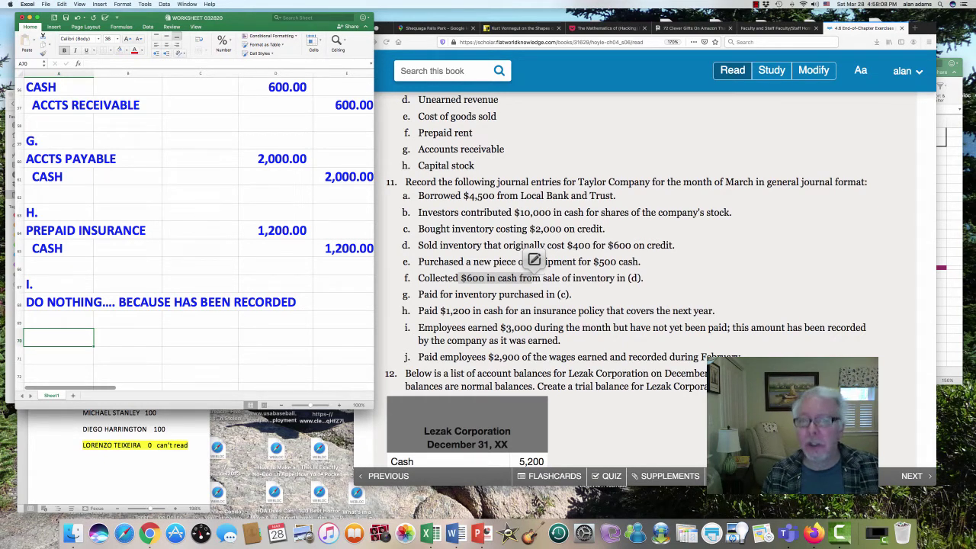
pyautogui.write('J.')
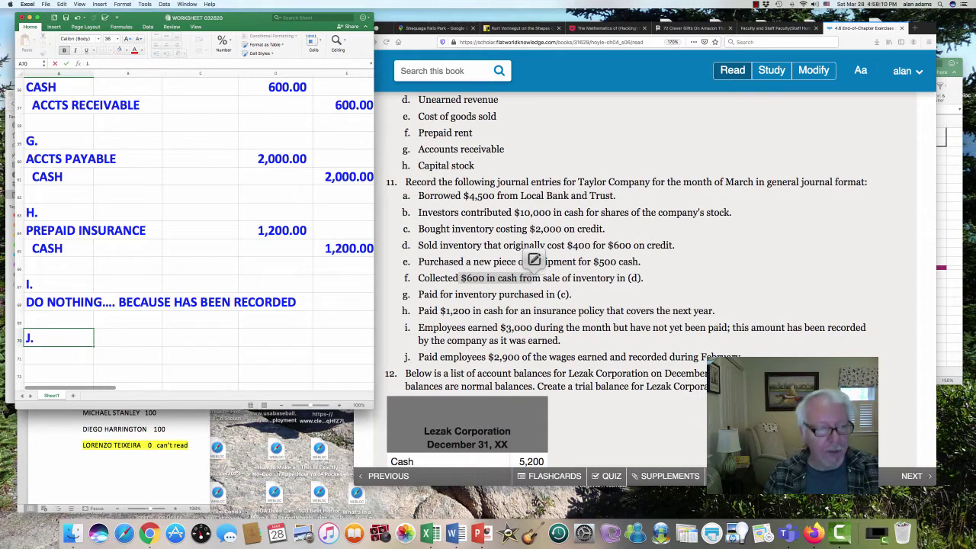
pyautogui.press('Return')
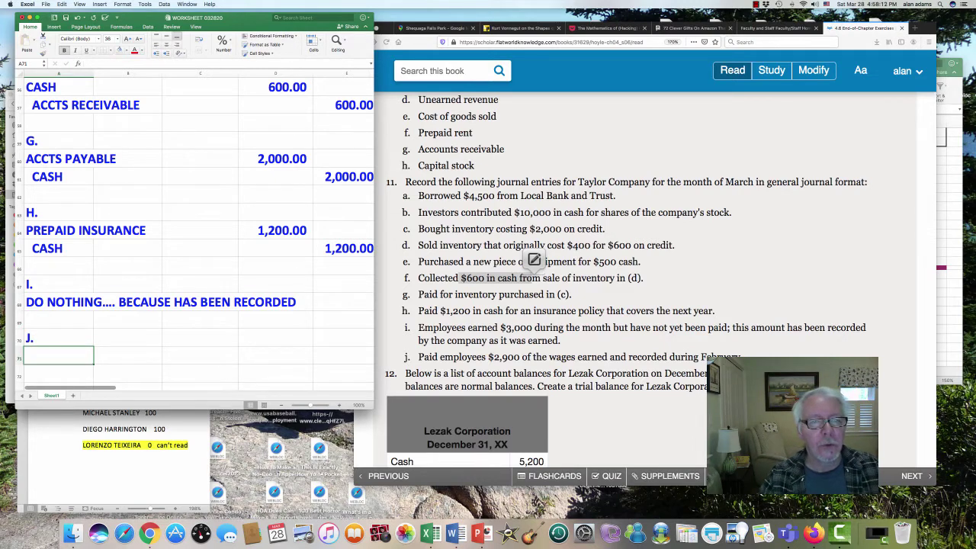
pyautogui.scroll(-5, 194, 229)
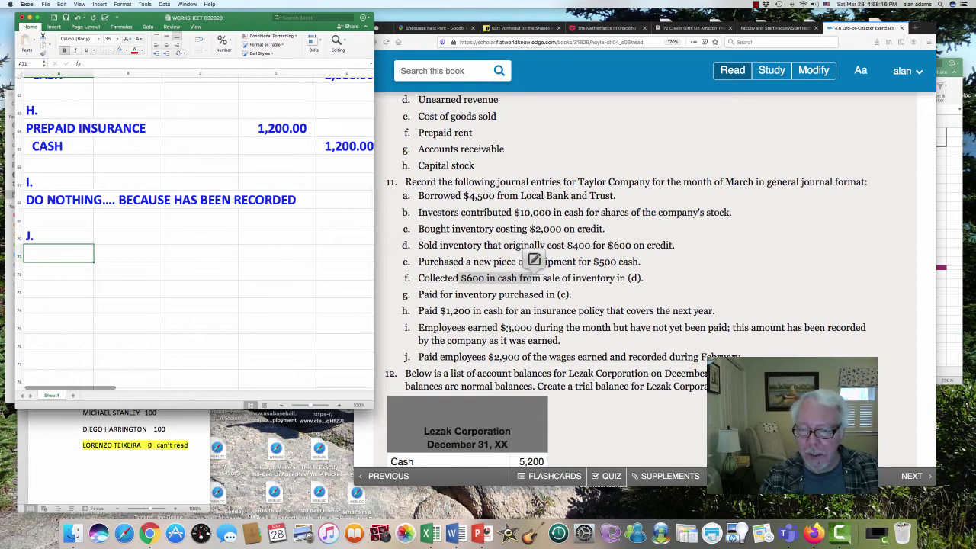
# Review textbook items i and j, and enter WAGES PAYABLE with CASH indented beneath it under entry J.
pyautogui.press('super+Tab')
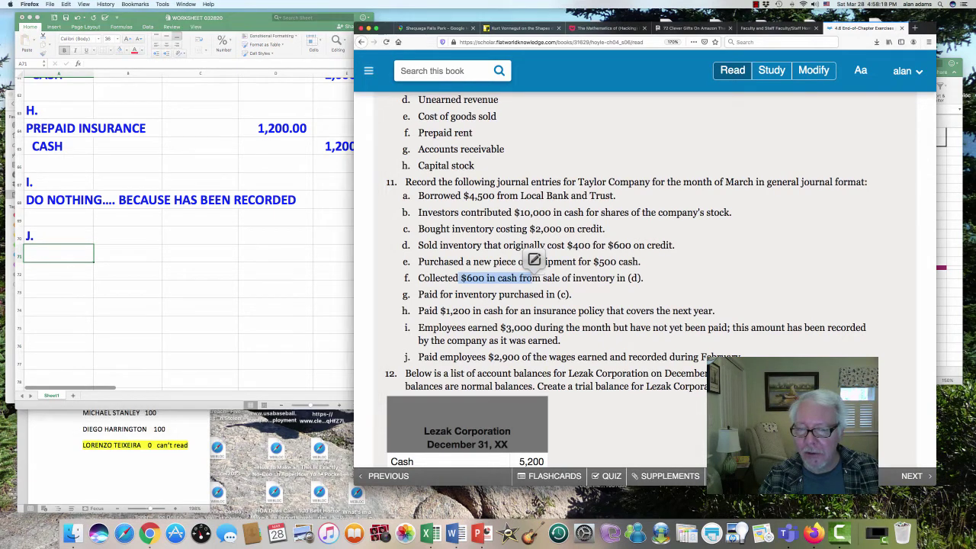
pyautogui.moveTo(501, 328); pyautogui.dragTo(532, 328)
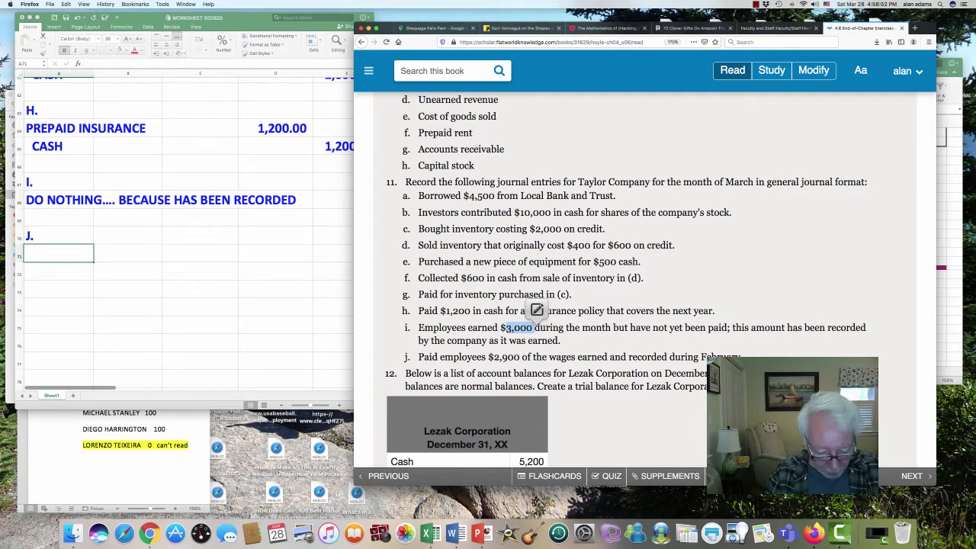
pyautogui.scroll(-5, 645, 305)
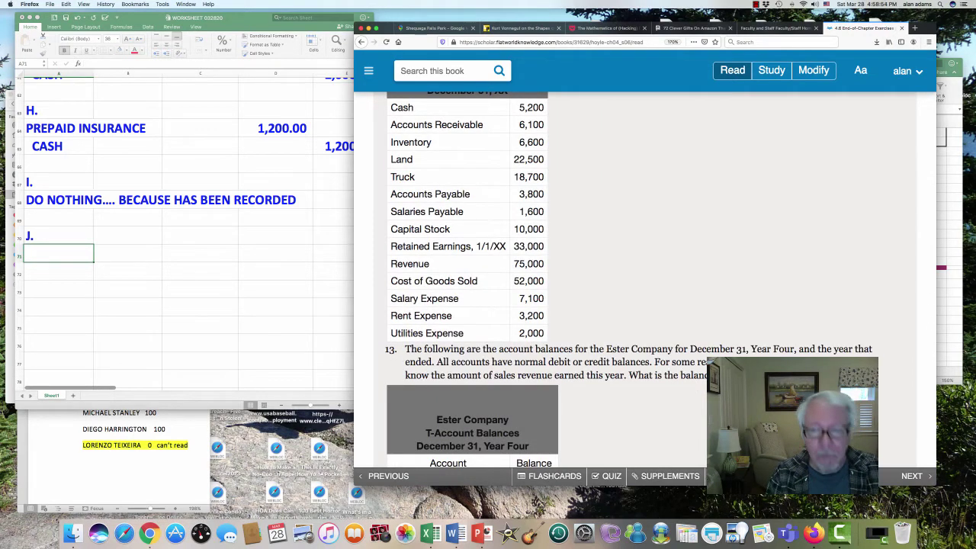
pyautogui.scroll(3, 183, 229)
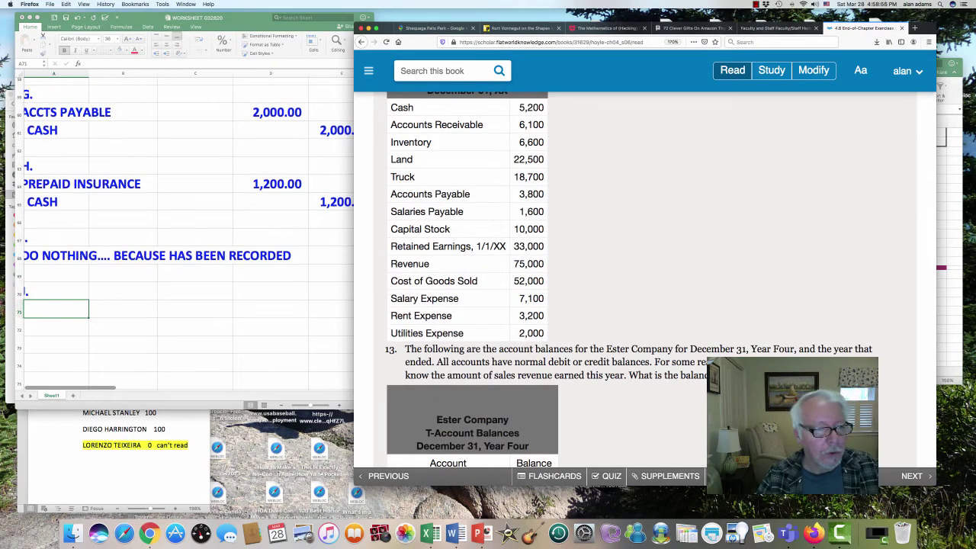
pyautogui.press('super+Tab')
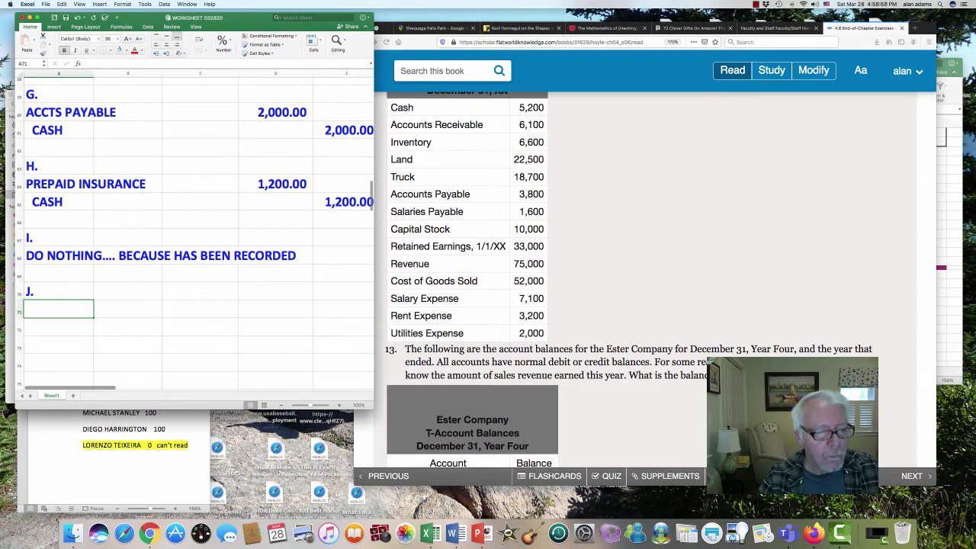
pyautogui.write('WAGES P')
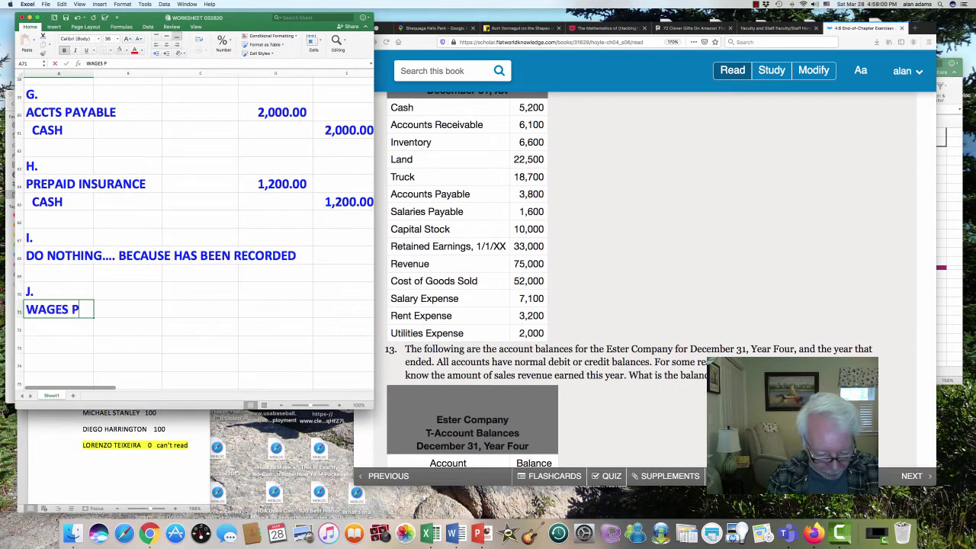
pyautogui.write('AYABLE')
pyautogui.press('Return')
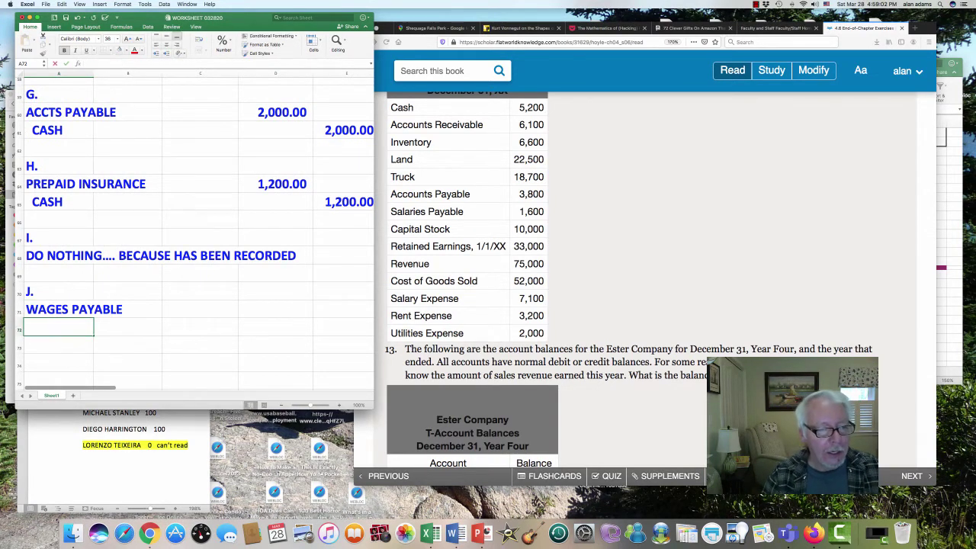
pyautogui.write('CASH')
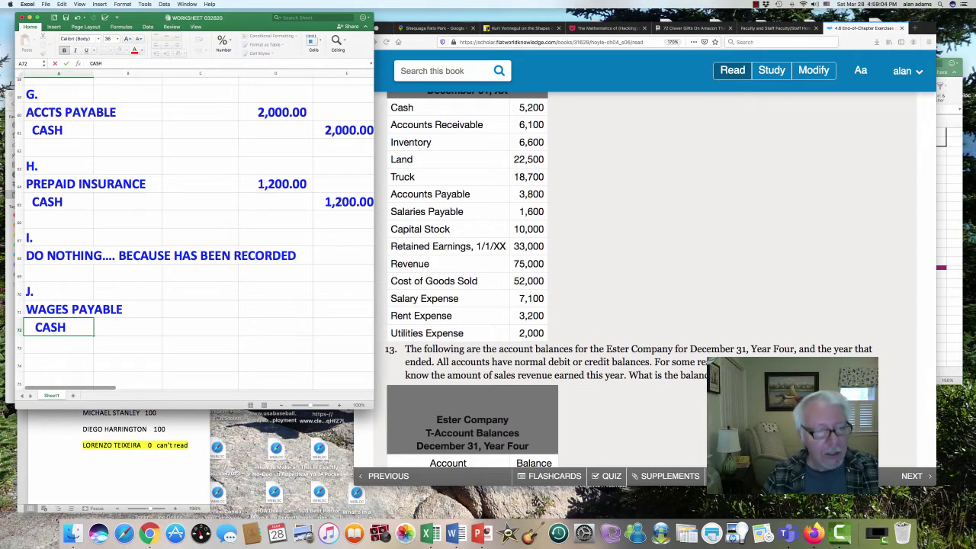
# Check the T-account rules for liabilities and item j's amount, and enter 2900 in the DR column beside WAGES PAYABLE.
pyautogui.press('Up')
pyautogui.press('Right')
pyautogui.press('Right')
pyautogui.press('Right')
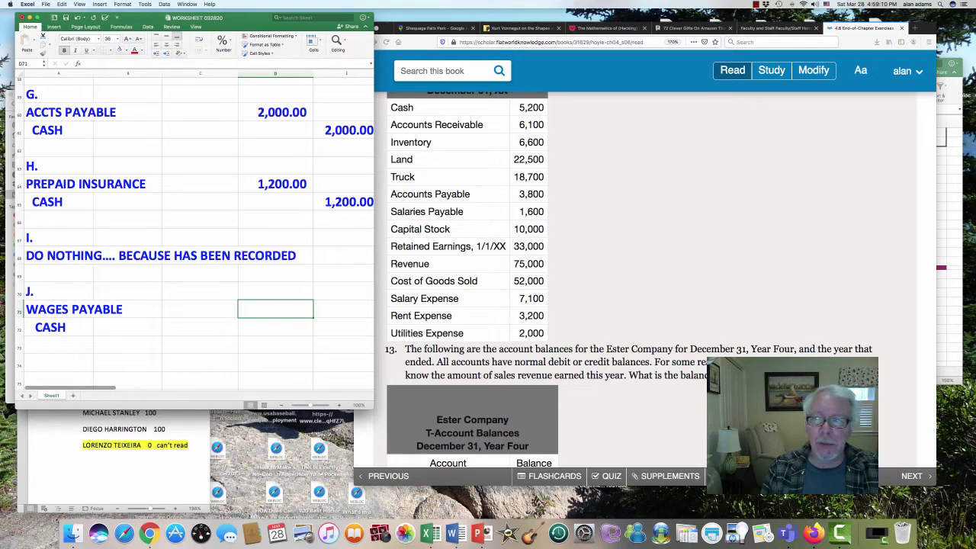
pyautogui.press('super+grave')
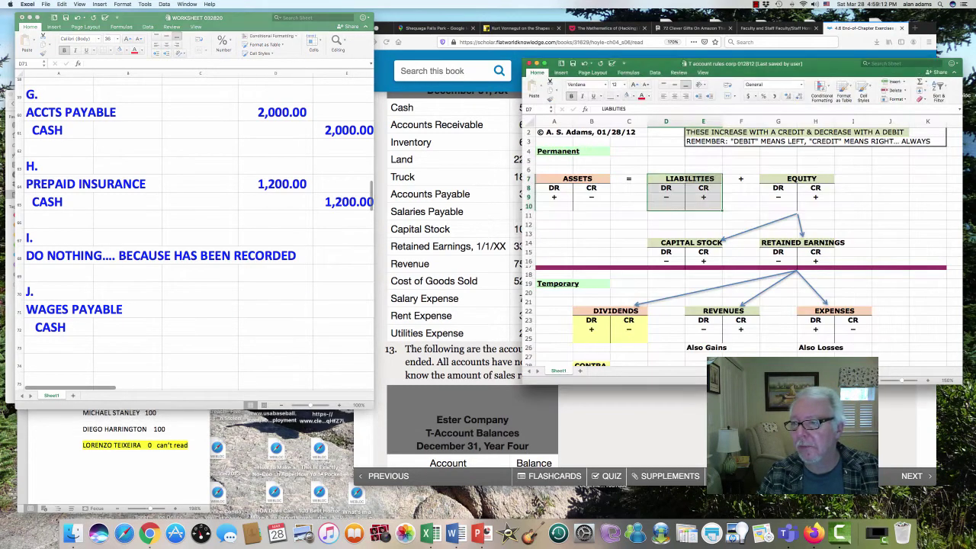
pyautogui.press('super+grave')
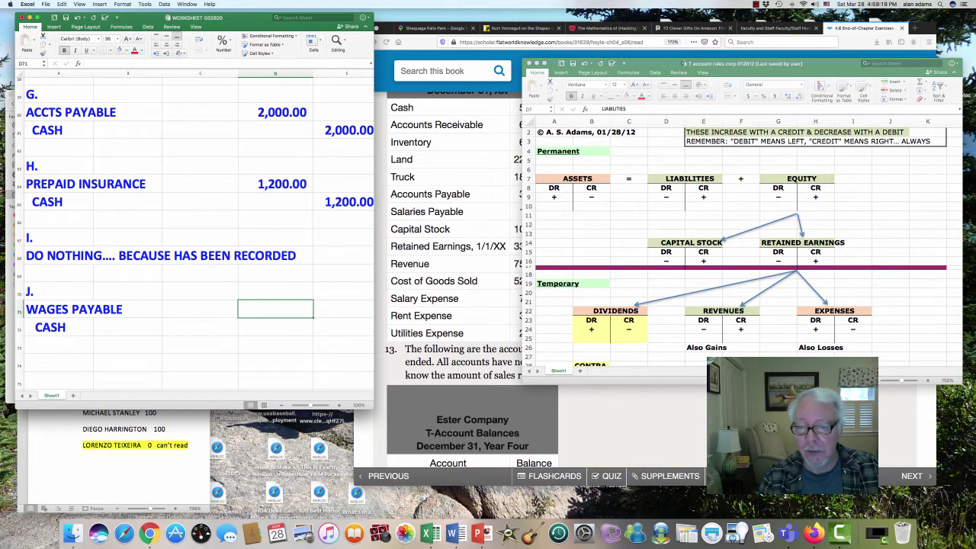
pyautogui.press('super+Tab')
pyautogui.scroll(5, 537, 137)
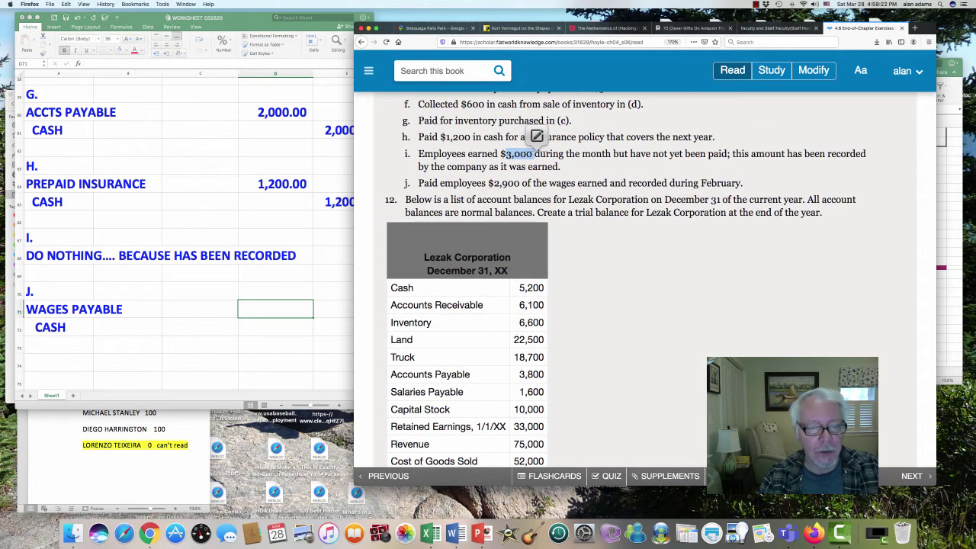
pyautogui.press('super+Tab')
pyautogui.write('2,900')
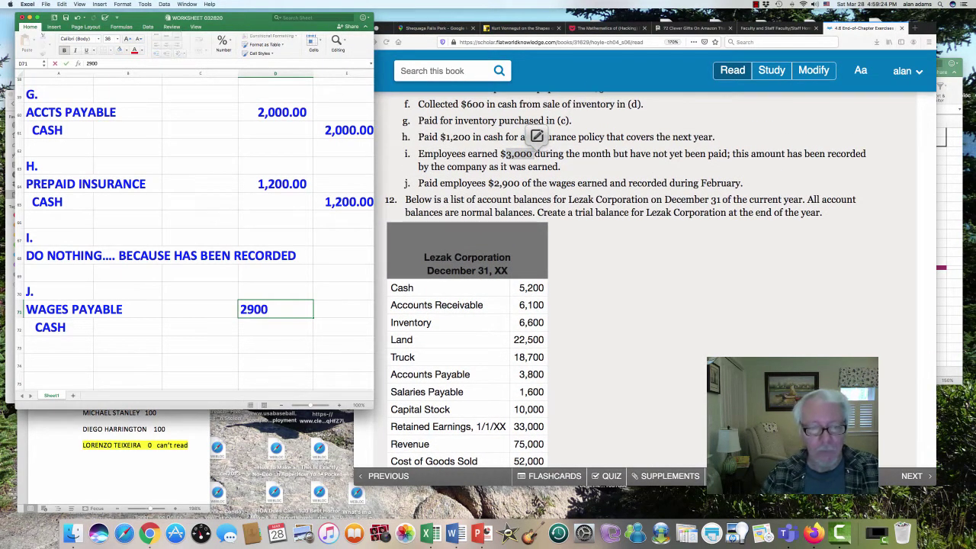
pyautogui.press('Return')
# Enter 2900 in the CR column beside entry J's CASH line.
pyautogui.press('Right')
pyautogui.write('2,900')
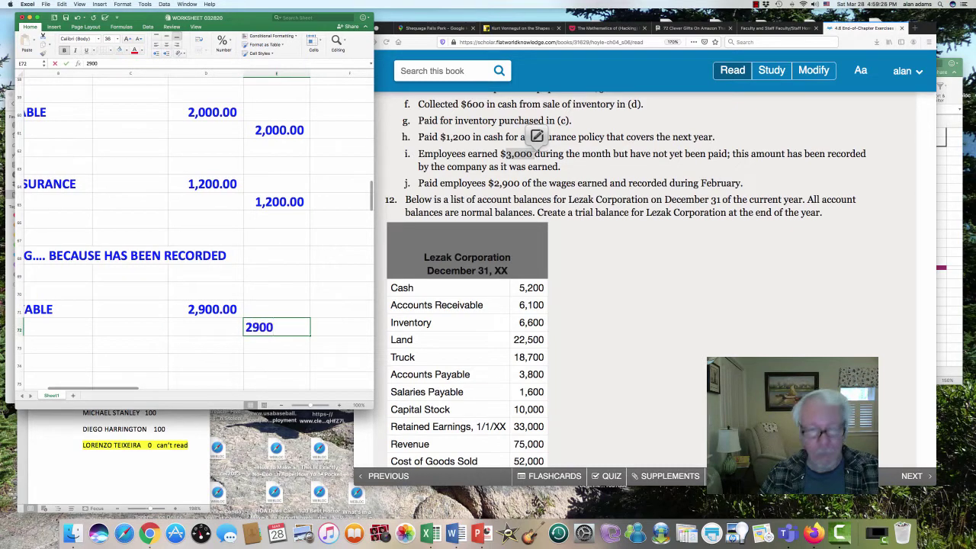
pyautogui.press('Left')
# Add the heading "PROBLEM 12" in column A, leaving one blank row below entry J.
pyautogui.press('Left')
pyautogui.press('Left')
pyautogui.press('Left')
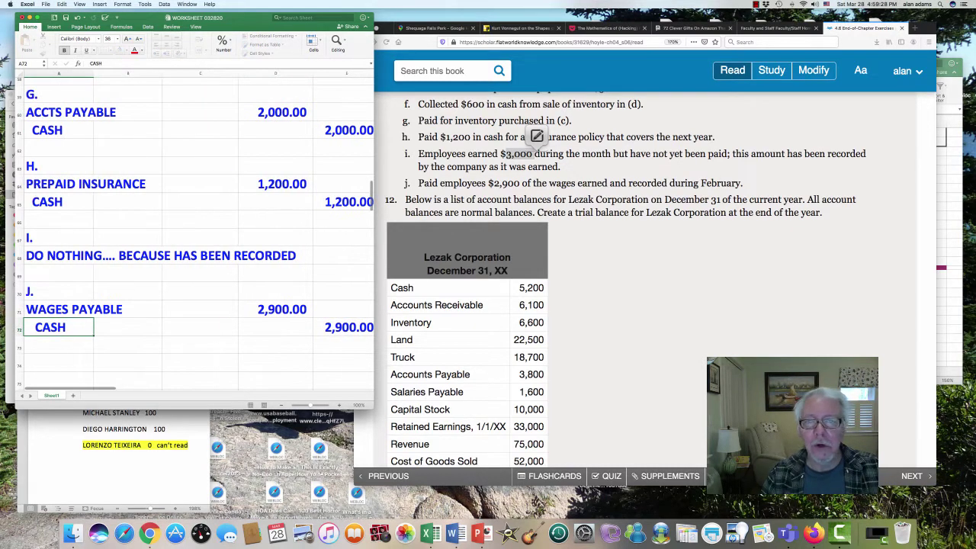
pyautogui.press('Down')
pyautogui.press('Down')
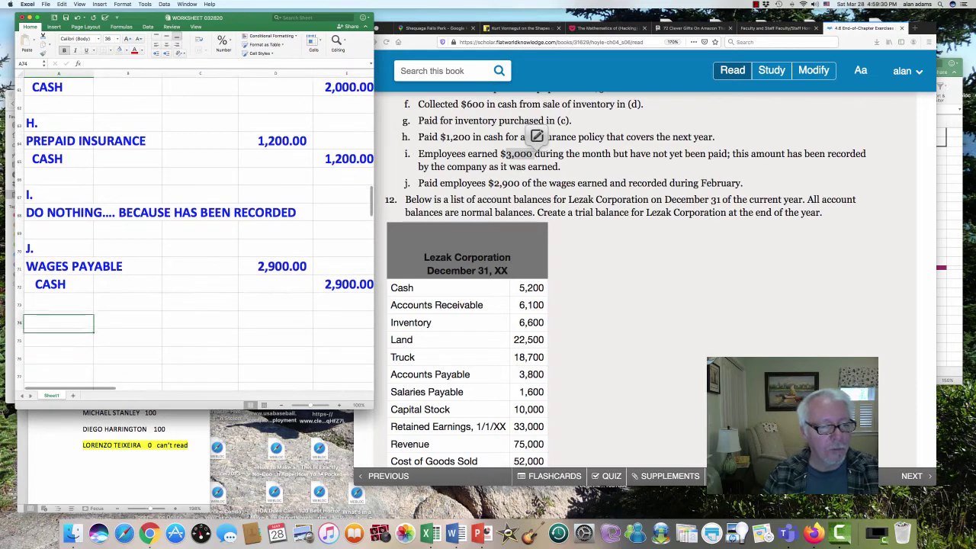
pyautogui.write('PROBLEM')
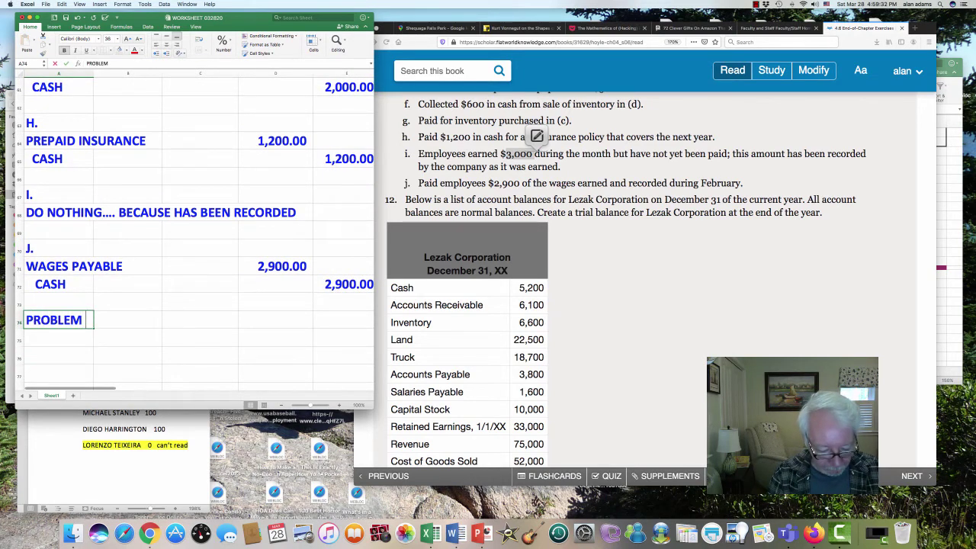
pyautogui.write(' 12')
pyautogui.press('Return')
pyautogui.press('Down')
pyautogui.press('Down')
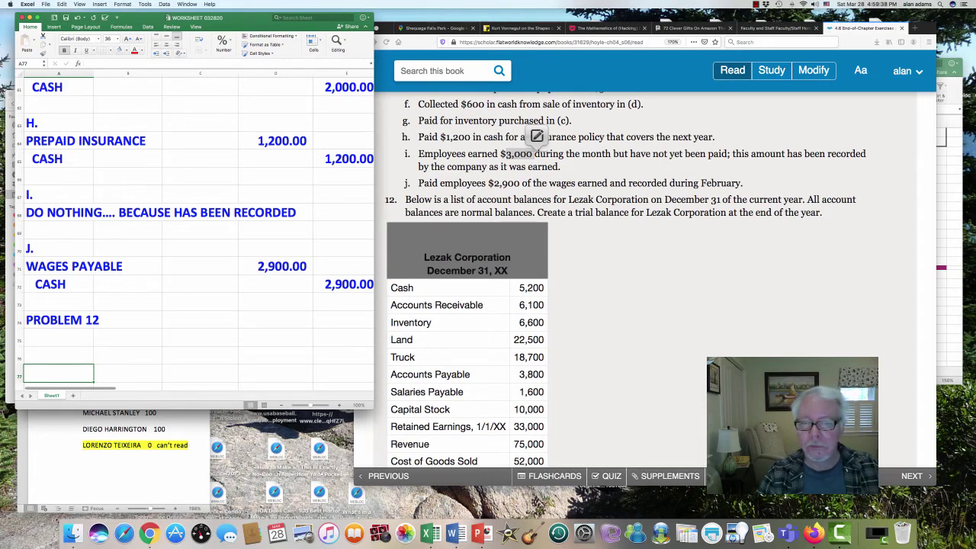
# Read Problem 12's Lezak Corporation account balances in the textbook and consult the T-account rules workbook.
pyautogui.scroll(-3, 660, 280)
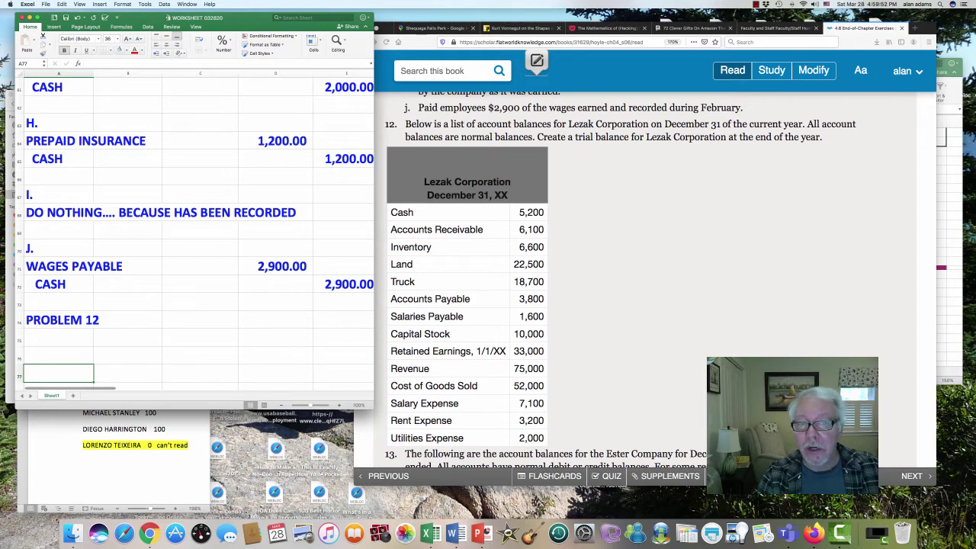
pyautogui.scroll(-1, 660, 260)
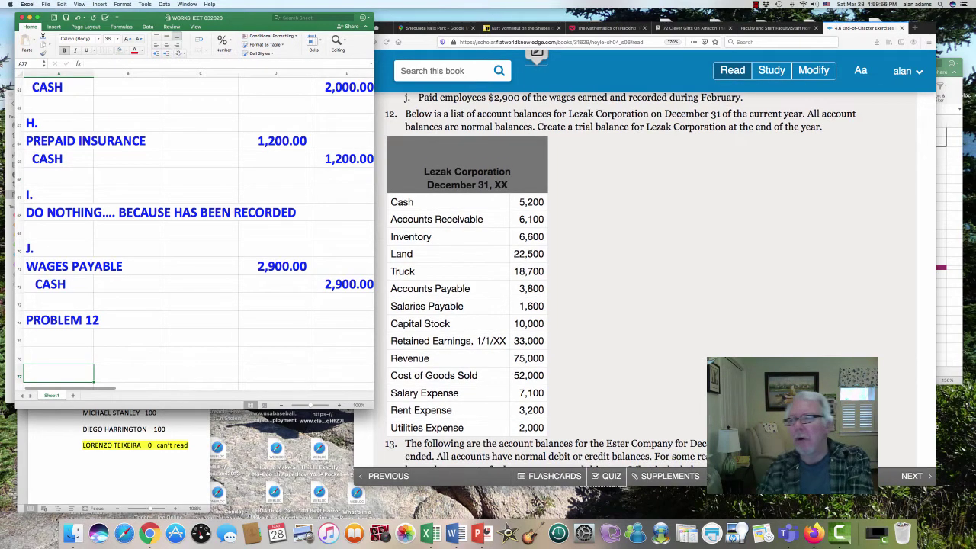
pyautogui.press('super+grave')
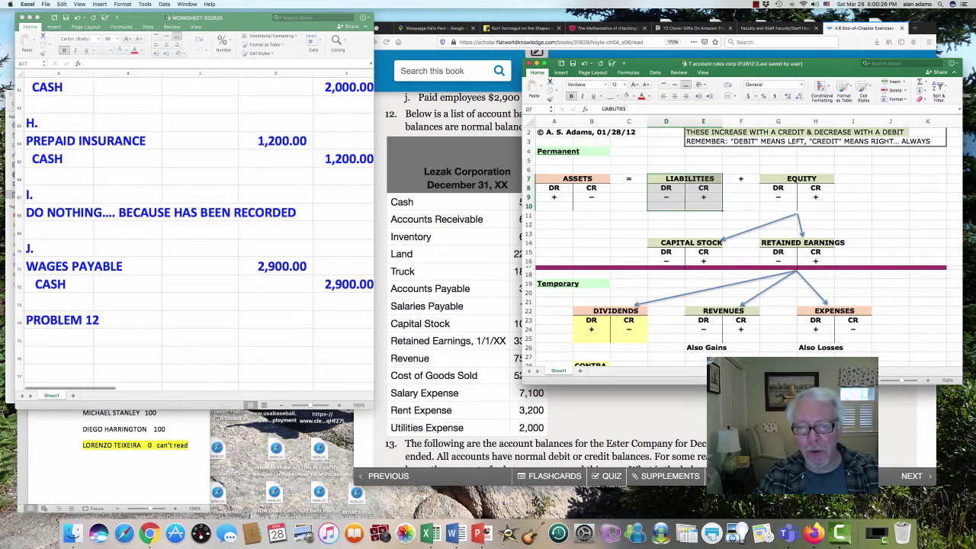
pyautogui.click(536, 51)
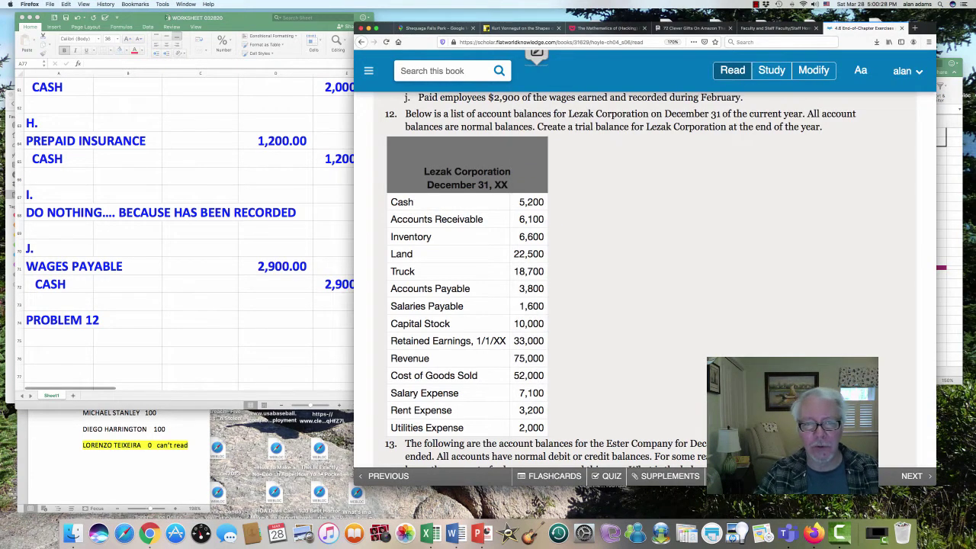
pyautogui.scroll(-3, 183, 228)
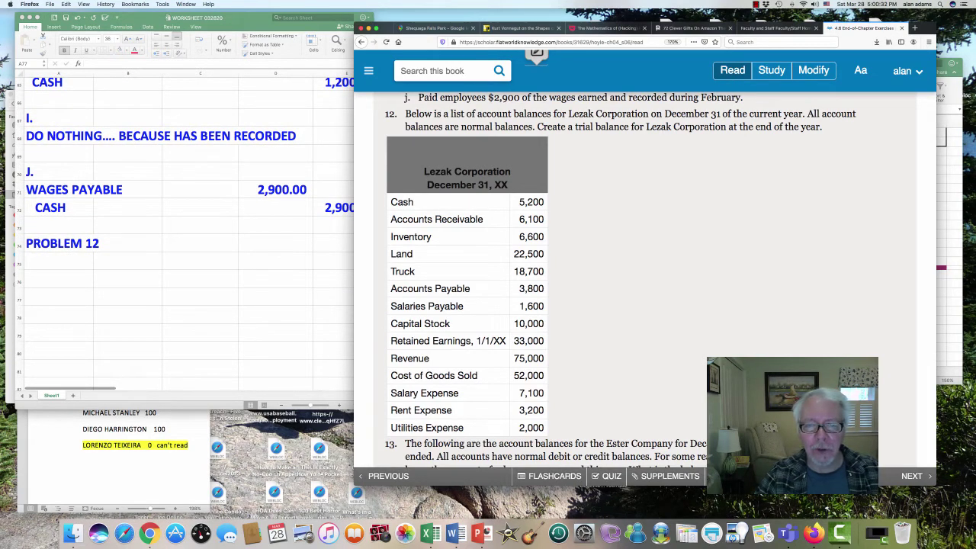
pyautogui.moveTo(390, 202); pyautogui.dragTo(414, 203)
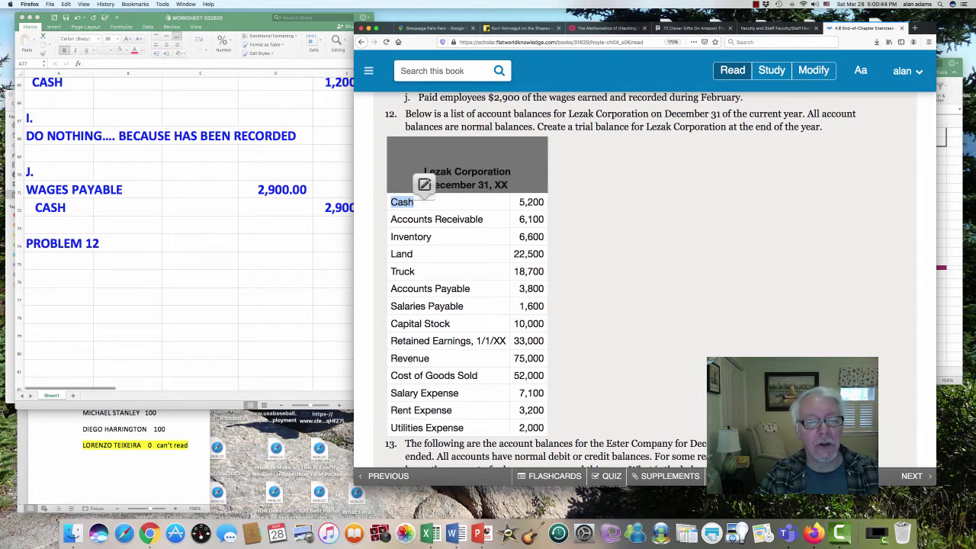
# Add centered DR and CR column headings in D75 and E75, one row below the Problem 12 heading.
pyautogui.click(275, 261)
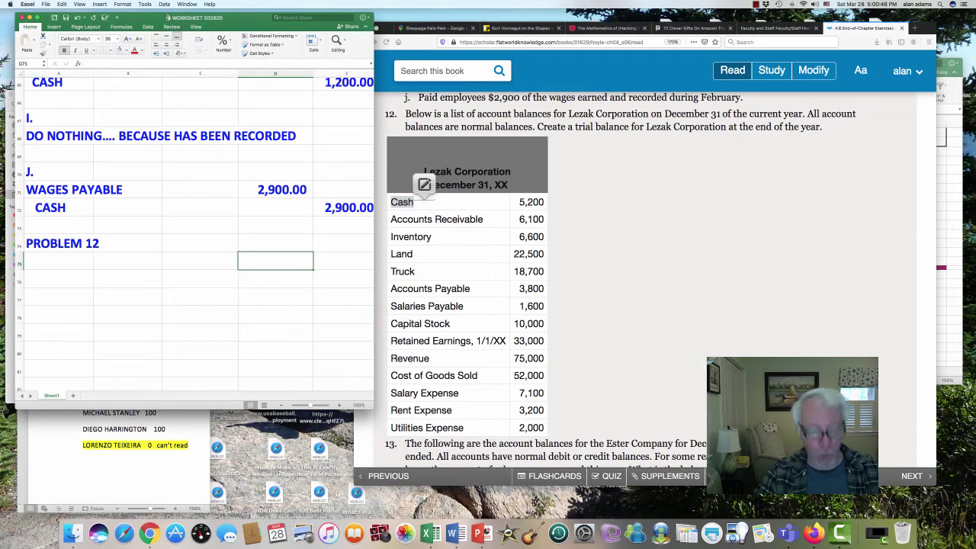
pyautogui.write('DR')
pyautogui.press('Tab')
pyautogui.write('CR')
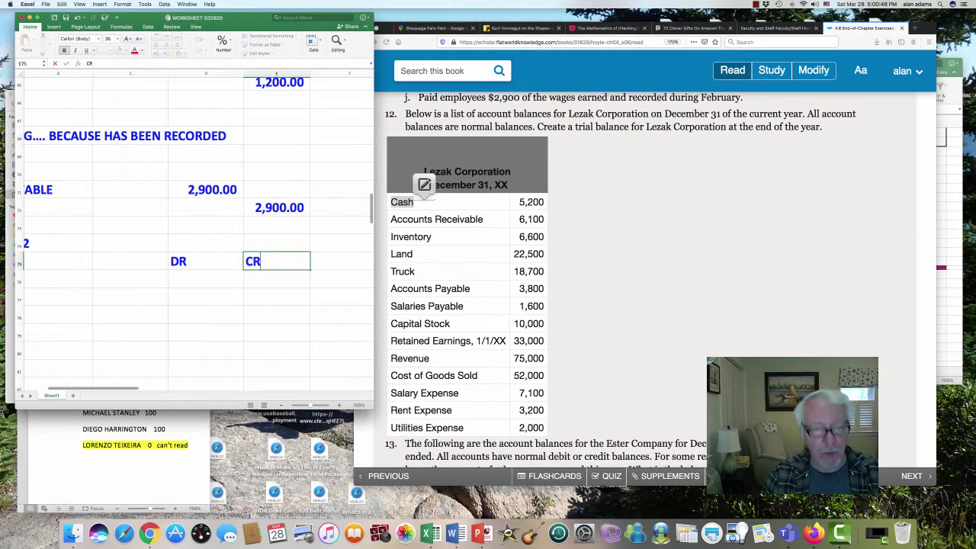
pyautogui.press('Tab')
pyautogui.moveTo(114, 261); pyautogui.dragTo(236, 261)
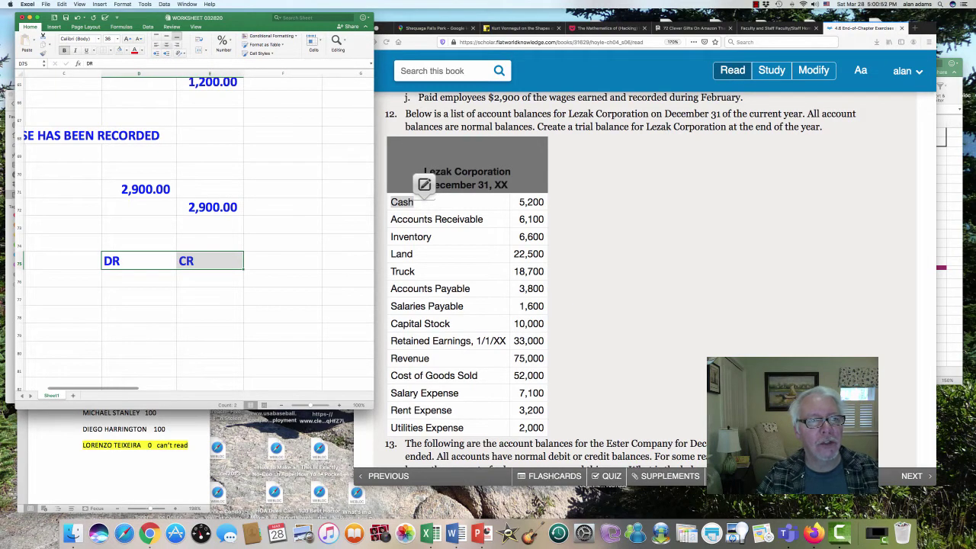
pyautogui.press('super+e')
pyautogui.hscroll(-3, 195, 229)
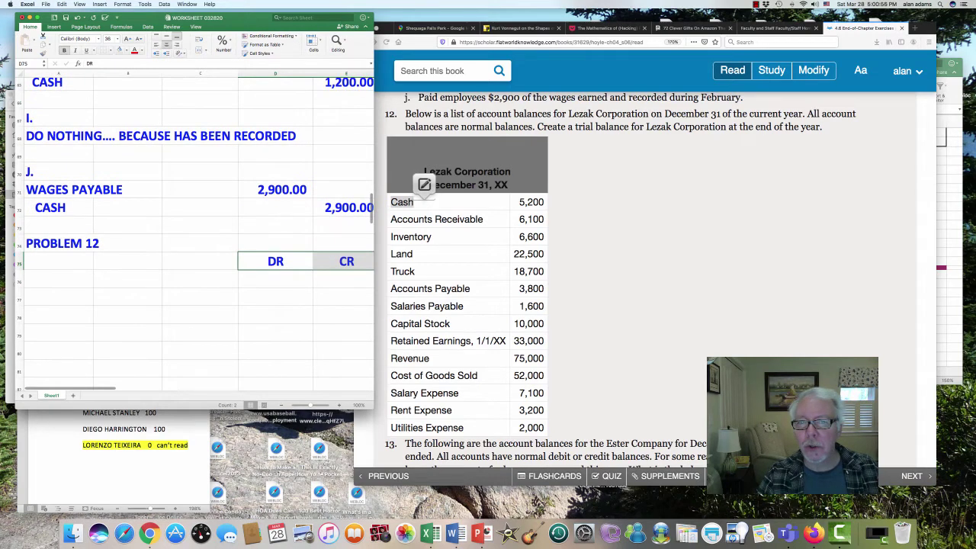
# Add the account labels CASH and ACCTS RECEIVABLE in A76 and A77, following Problem 12's trial balance instructions in the textbook.
pyautogui.press('super+Tab')
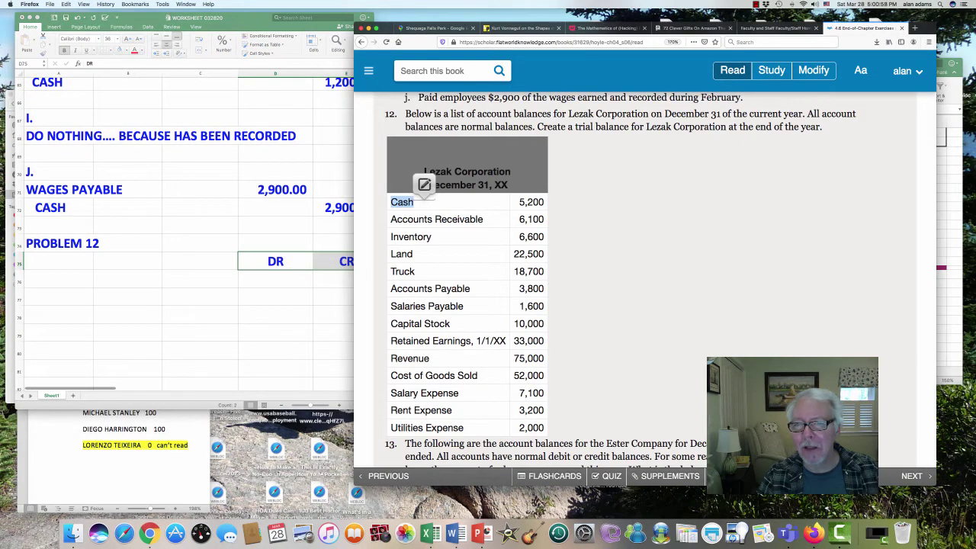
pyautogui.moveTo(576, 127); pyautogui.dragTo(630, 127)
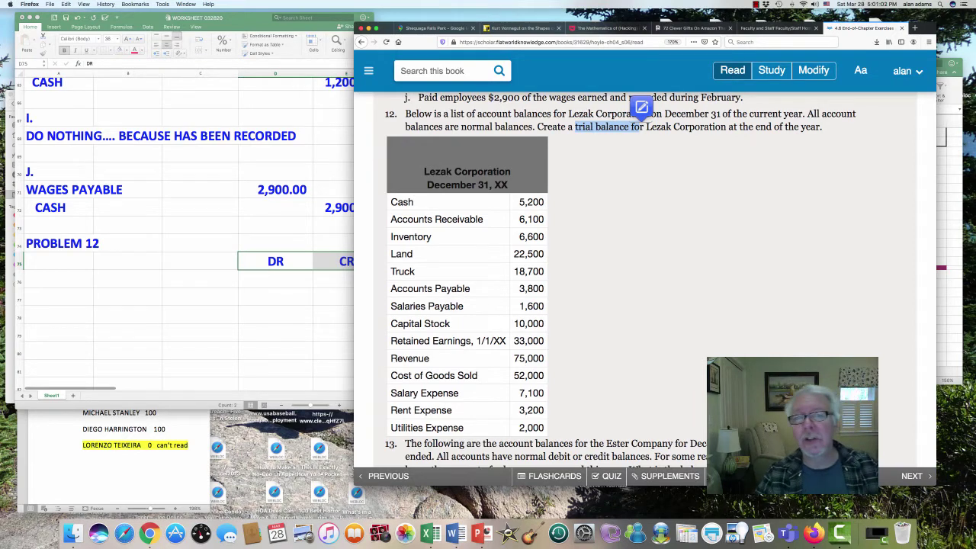
pyautogui.press('super+Tab')
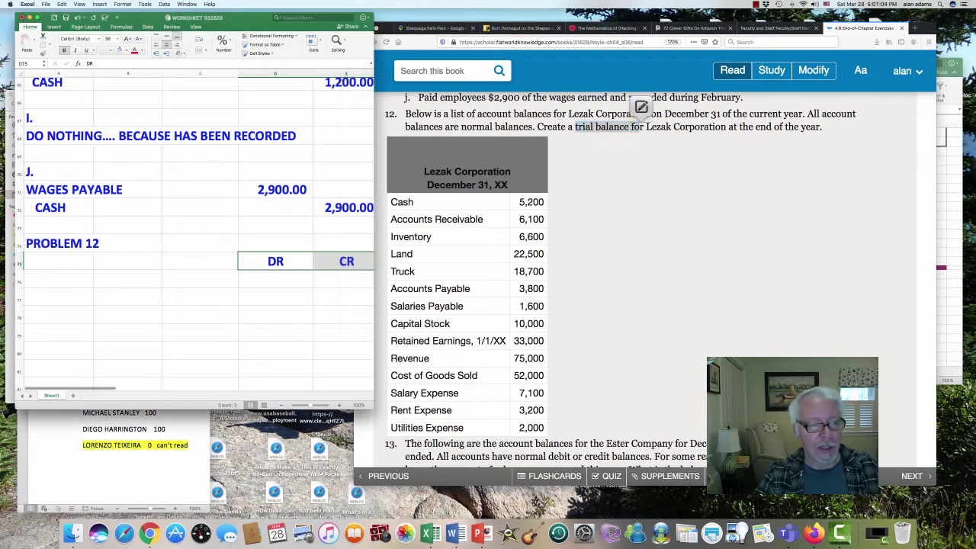
pyautogui.click(59, 279)
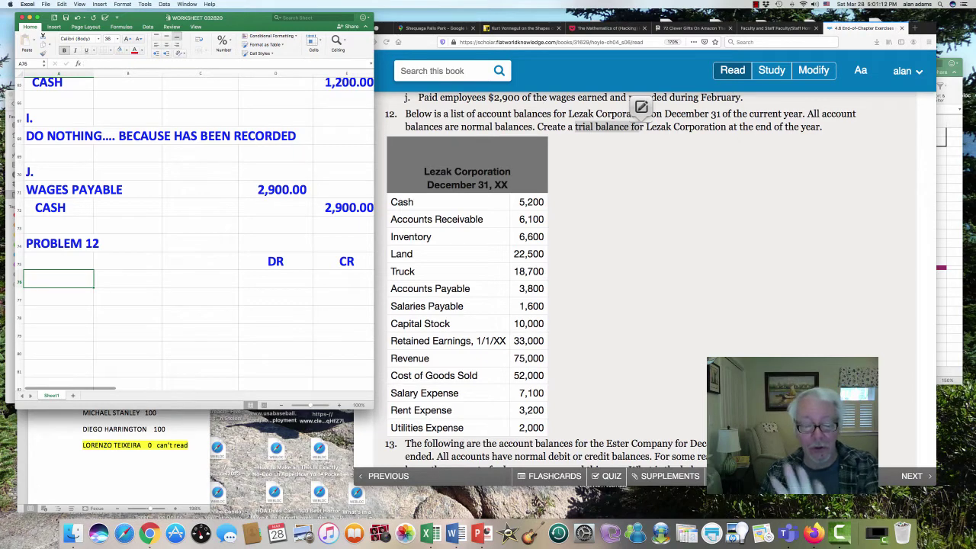
pyautogui.write('CASH')
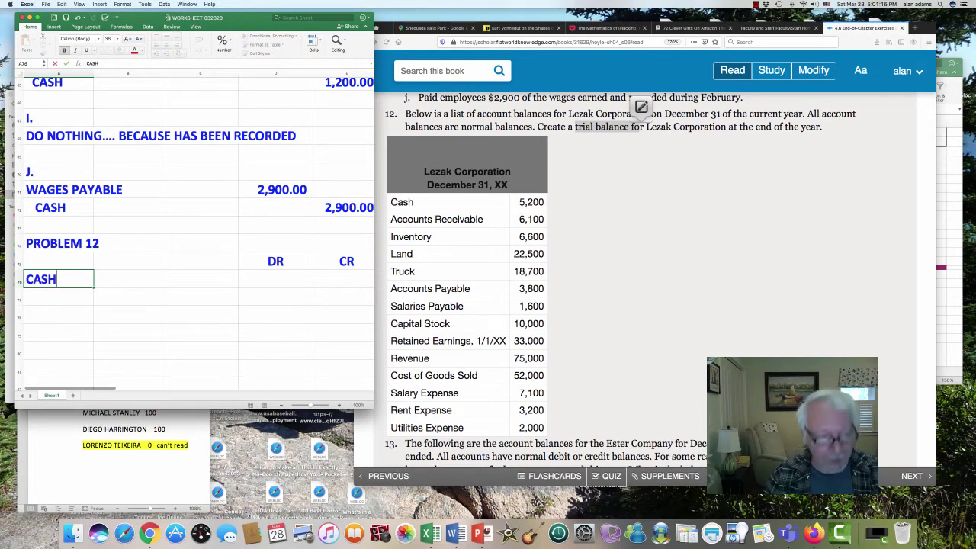
pyautogui.press('Return')
pyautogui.click(128, 297)
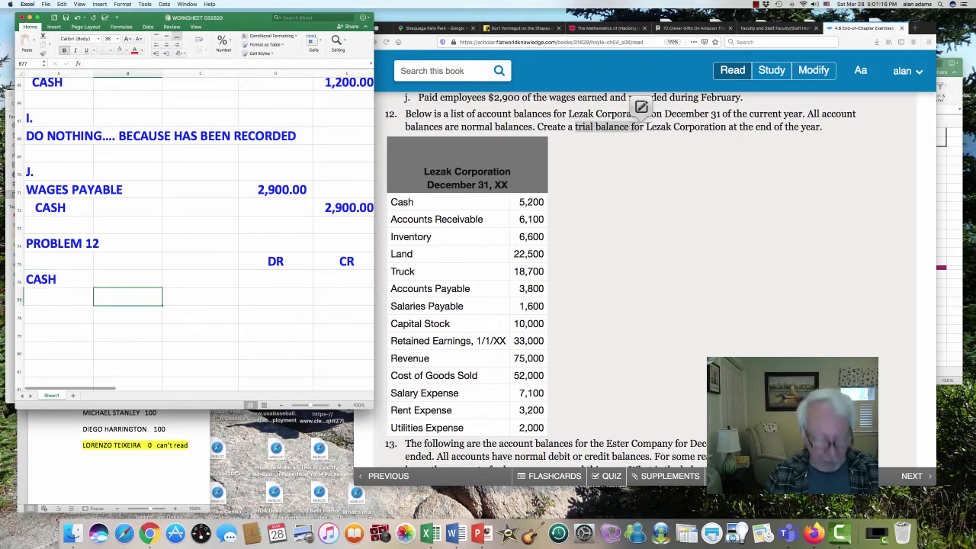
pyautogui.click(59, 297)
pyautogui.write('AC')
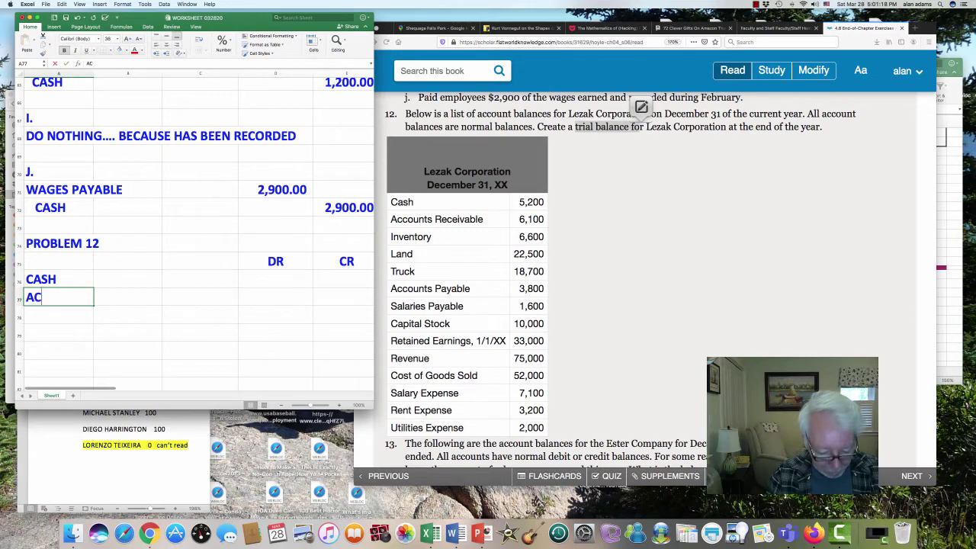
pyautogui.write('CTS RECEIVABLE')
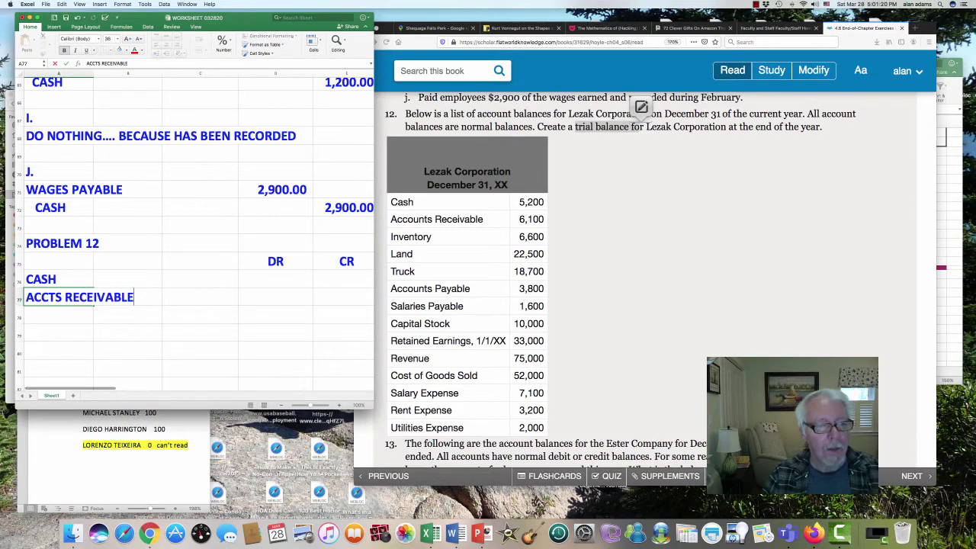
# Enter the debit balances 5200 for CASH and 6100 for ACCTS RECEIVABLE in the DR column.
pyautogui.press('Up')
pyautogui.click(275, 279)
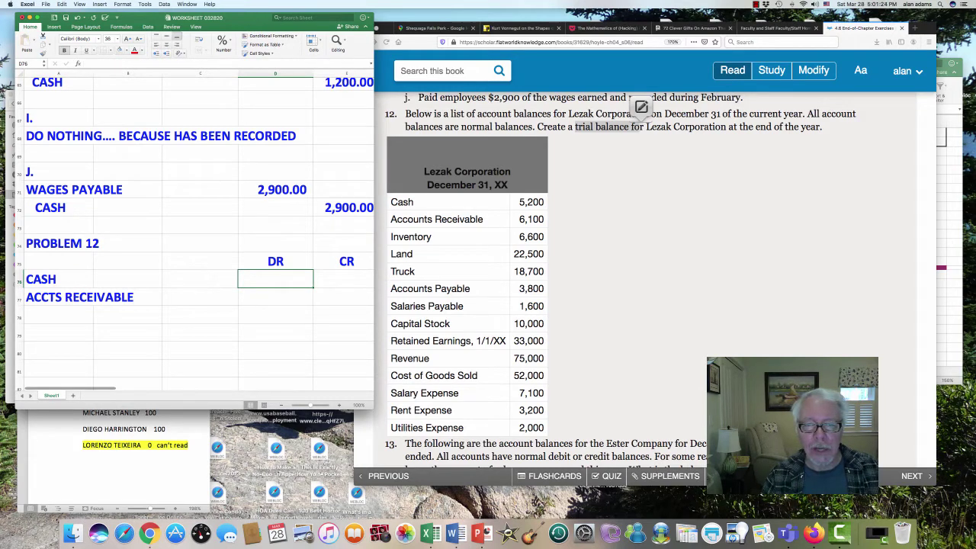
pyautogui.write('5200')
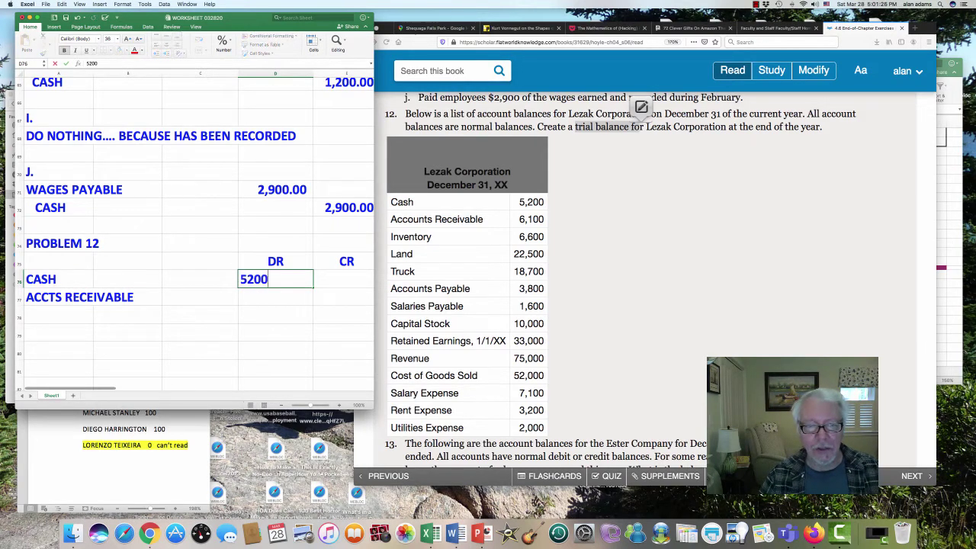
pyautogui.press('Return')
pyautogui.write('6100')
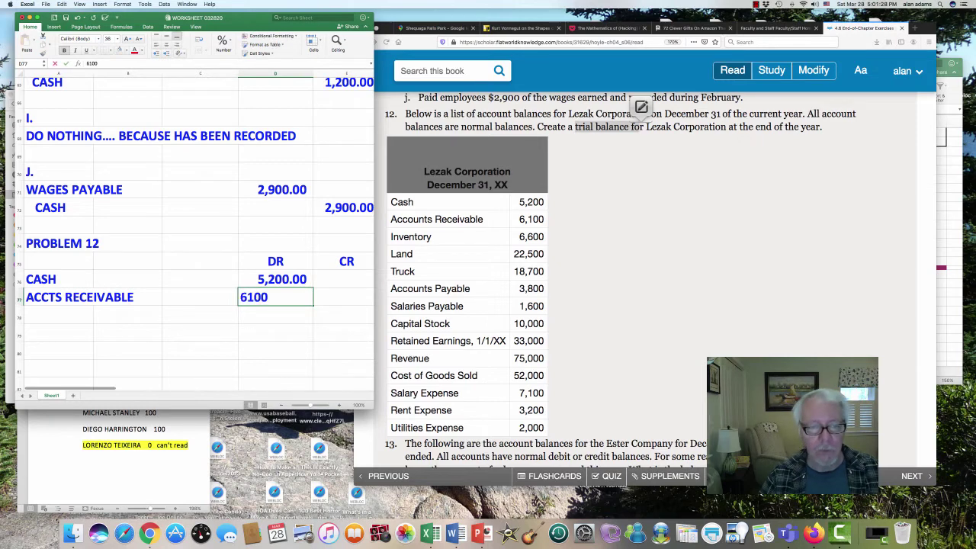
pyautogui.press('Return')
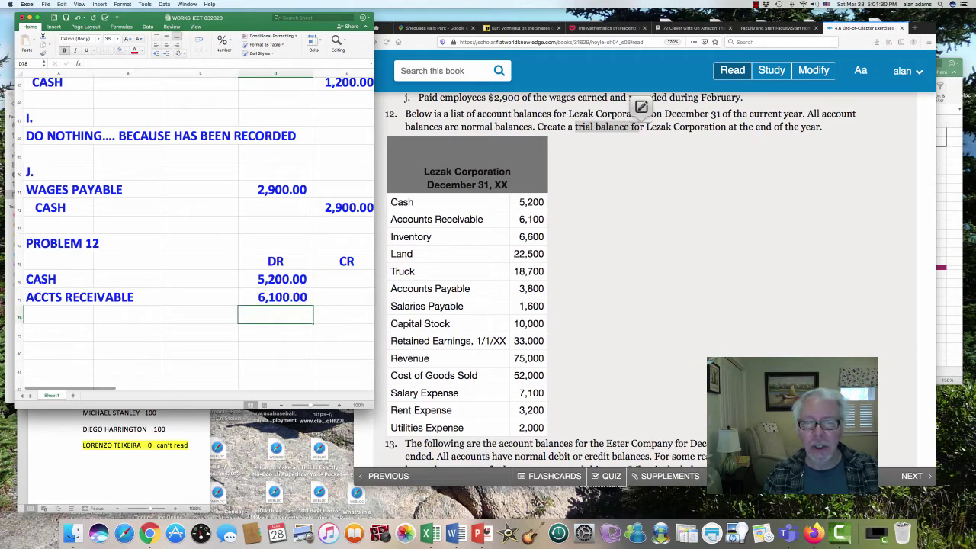
# Check the asset rule in the T-account rules workbook and add INVENTORY, LAND and TRUCK in column A below ACCTS RECEIVABLE.
pyautogui.scroll(-1, 194, 229)
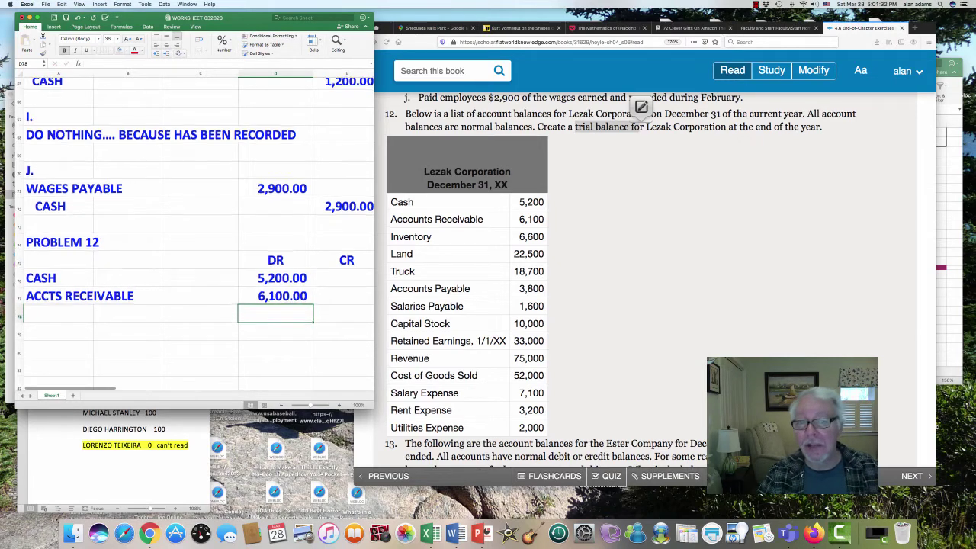
pyautogui.press('super+grave')
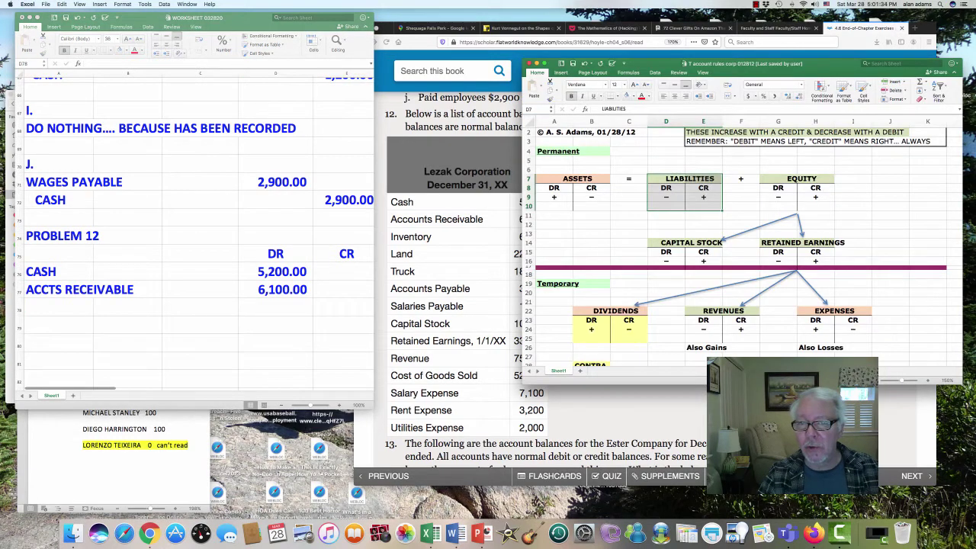
pyautogui.moveTo(554, 188); pyautogui.dragTo(591, 203)
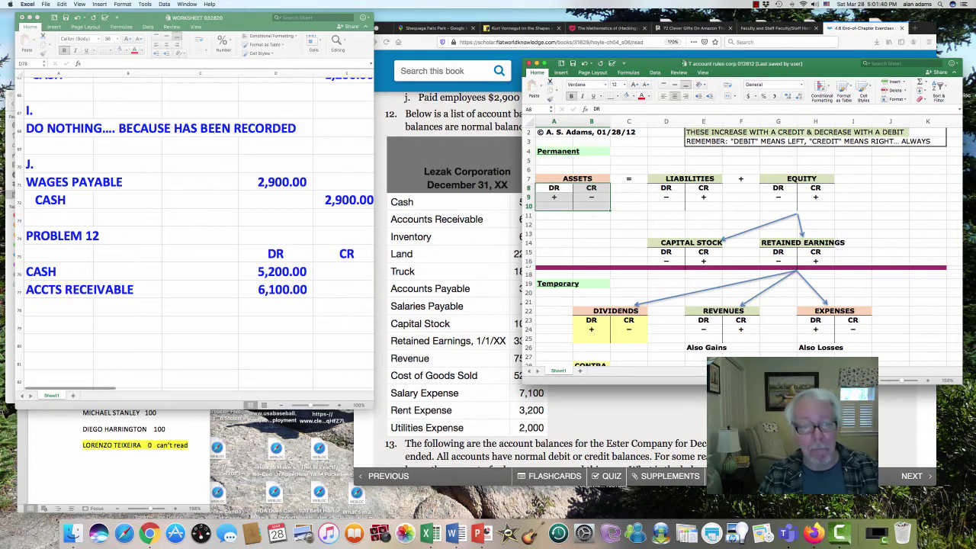
pyautogui.press('super+Tab')
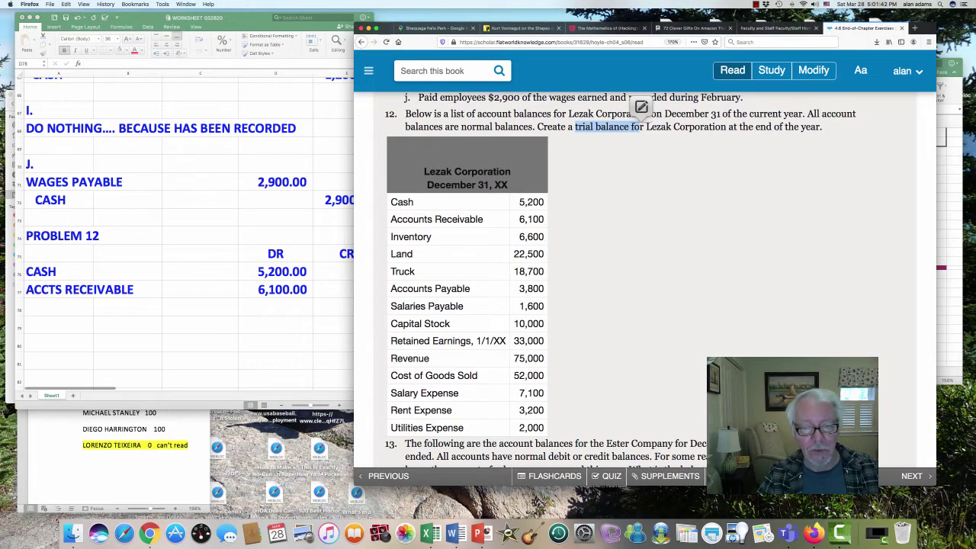
pyautogui.scroll(-5, 275, 229)
pyautogui.click(275, 217)
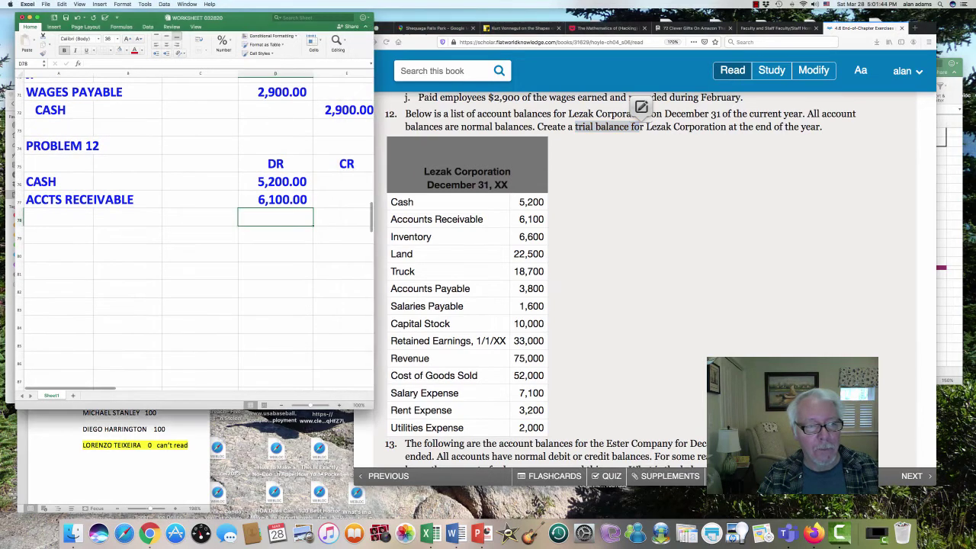
pyautogui.click(58, 217)
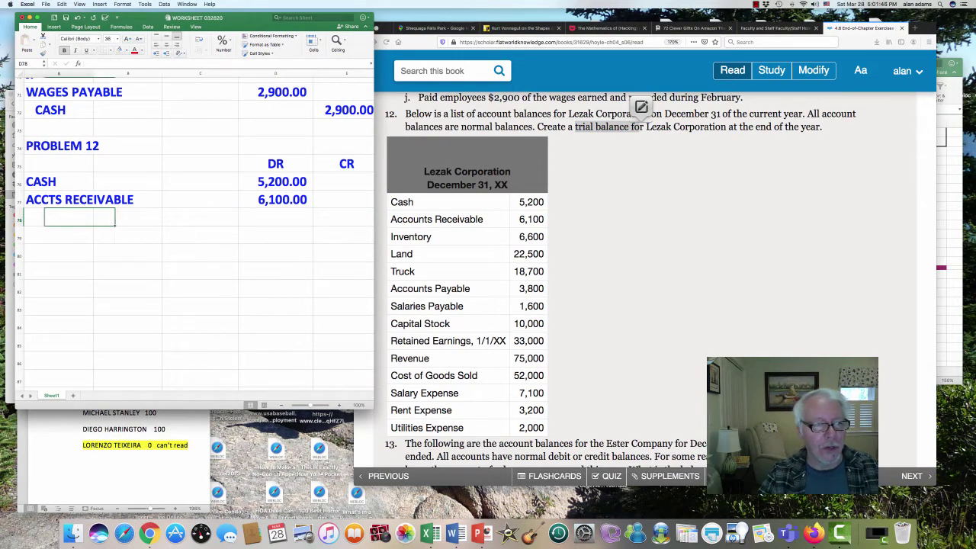
pyautogui.write('INVENTORY')
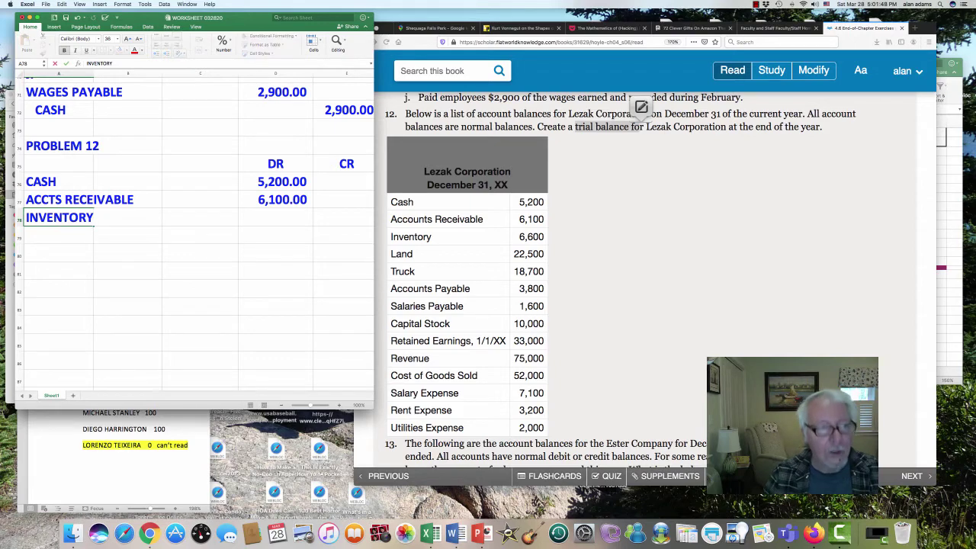
pyautogui.press('Return')
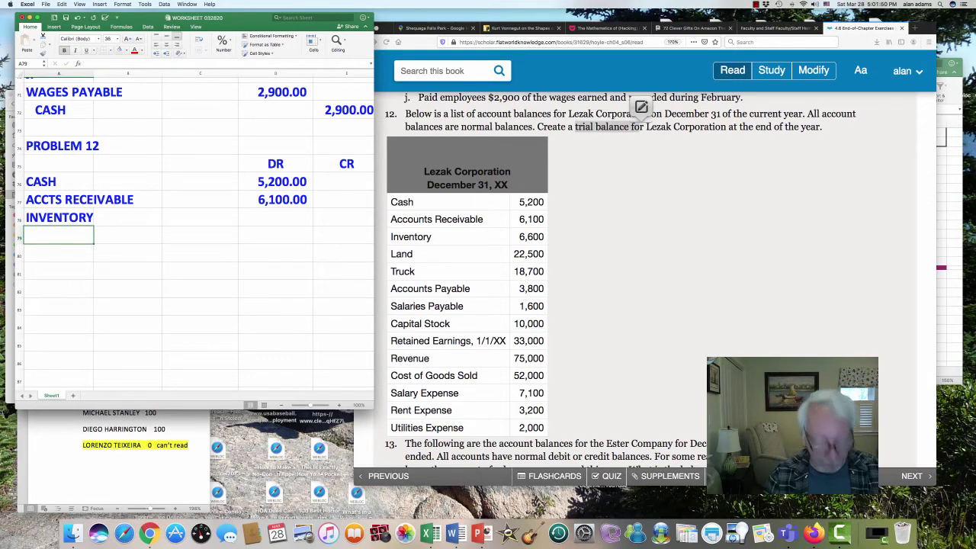
pyautogui.write('LAND')
pyautogui.press('Return')
pyautogui.write('TRUCK')
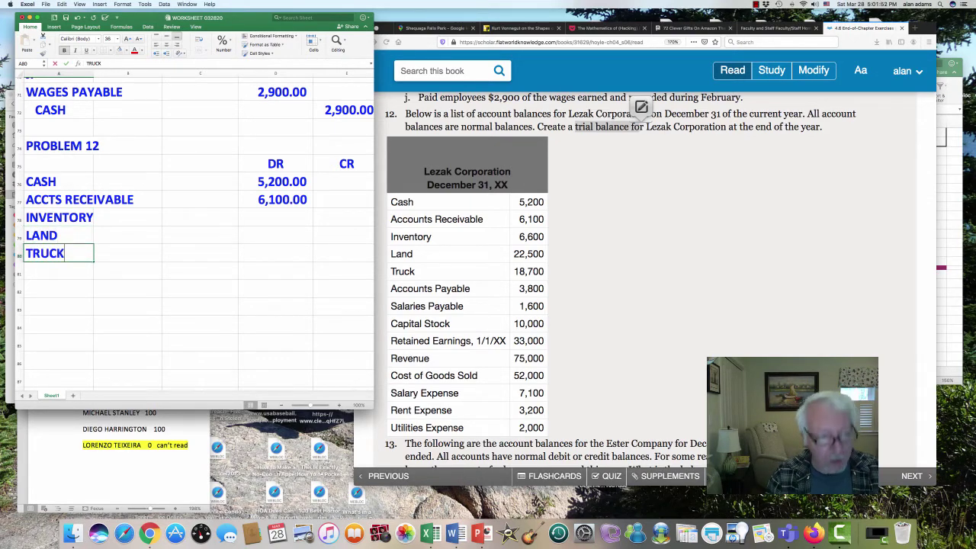
# Enter 6600 in the DR column as the INVENTORY balance.
pyautogui.press('Up')
pyautogui.press('Up')
pyautogui.press('Right')
pyautogui.press('Right')
pyautogui.press('Right')
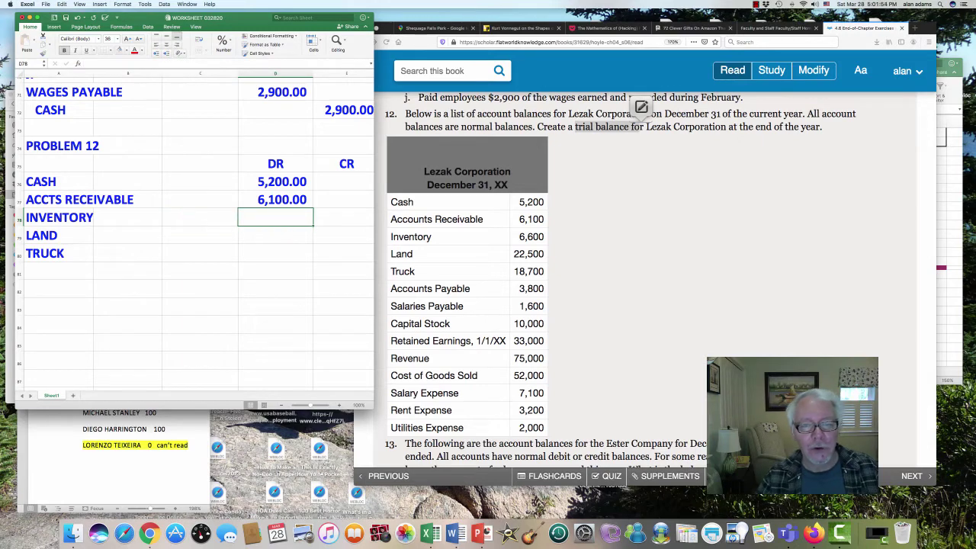
pyautogui.write('6600')
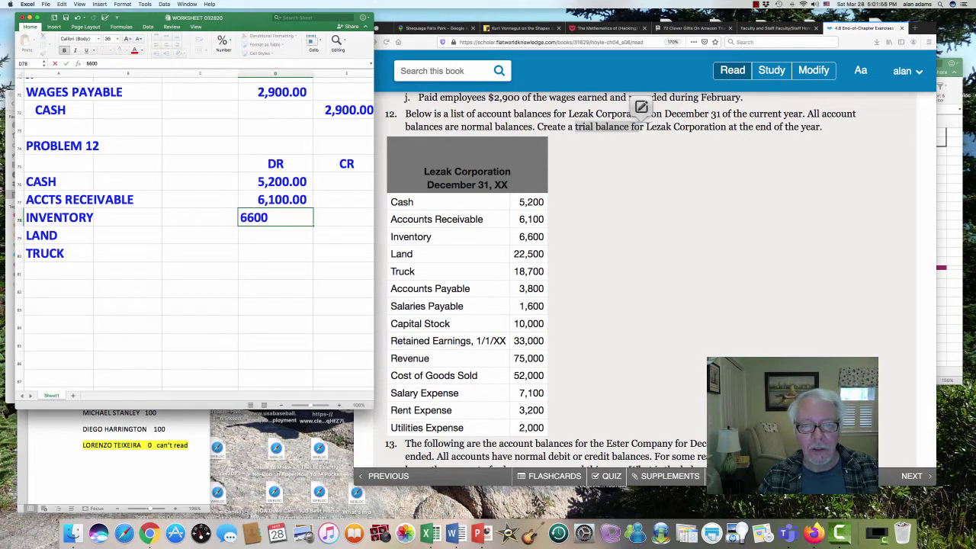
pyautogui.press('Return')
pyautogui.write('22510')
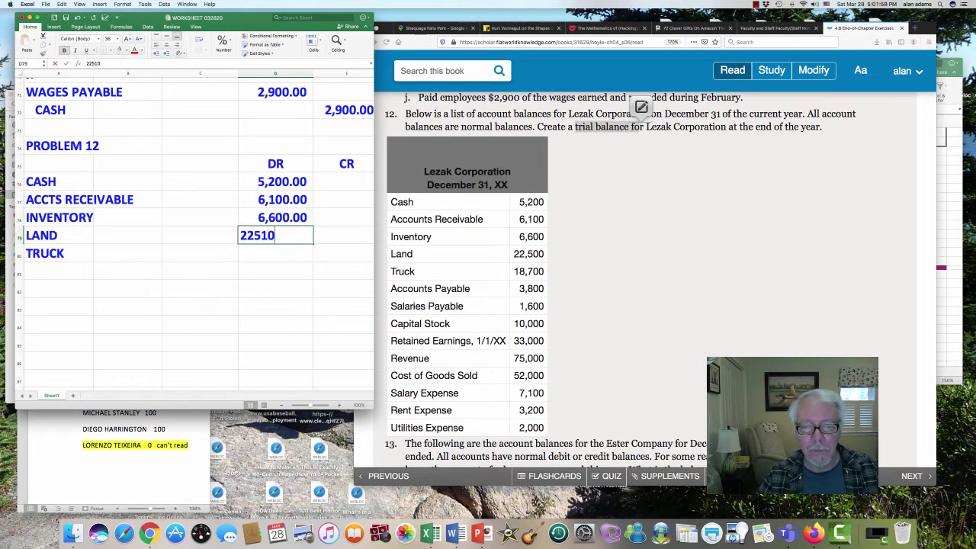
pyautogui.press('Return')
pyautogui.write('411')
pyautogui.press('Return')
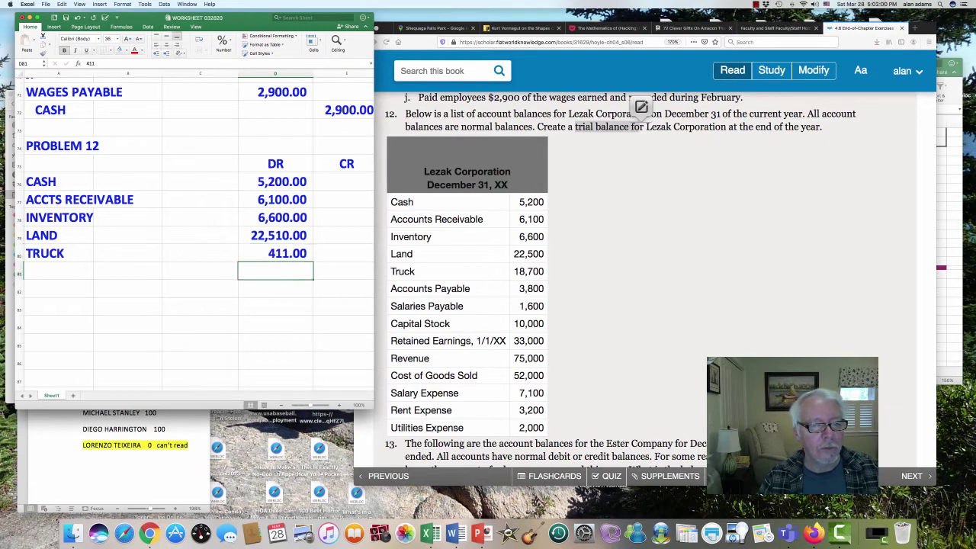
# Set the DR amounts to 22500 for LAND and 18,700 for TRUCK.
pyautogui.press('Up')
pyautogui.press('Up')
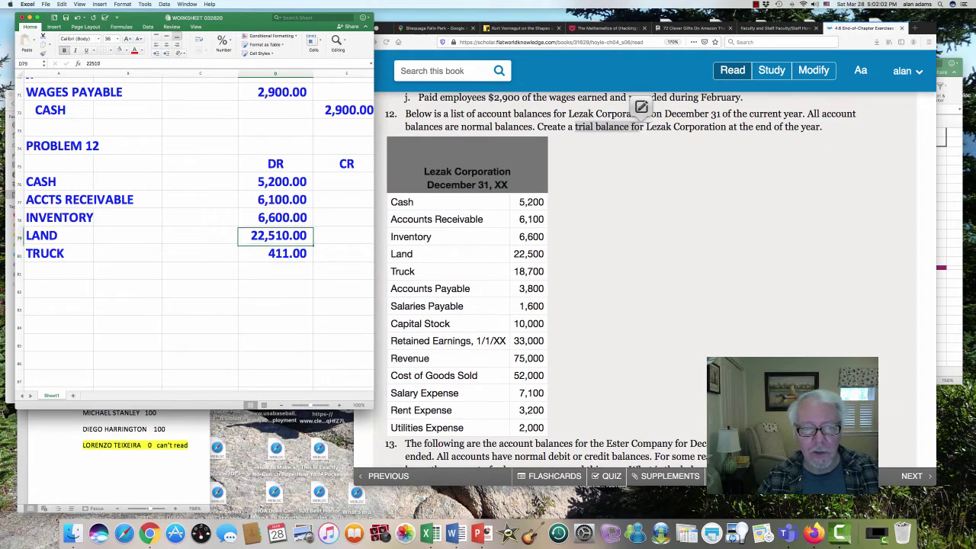
pyautogui.write('22500')
pyautogui.press('Return')
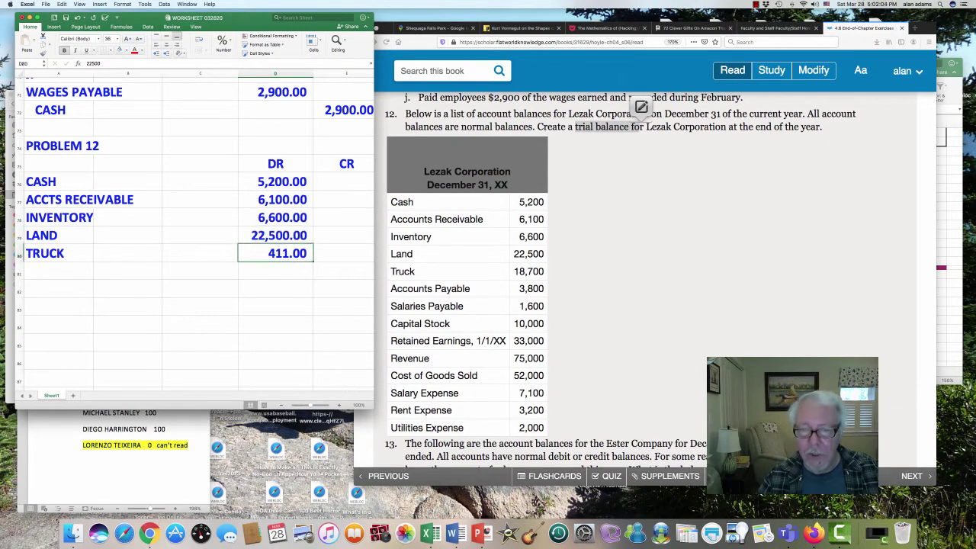
pyautogui.write('18,700')
pyautogui.press('Return')
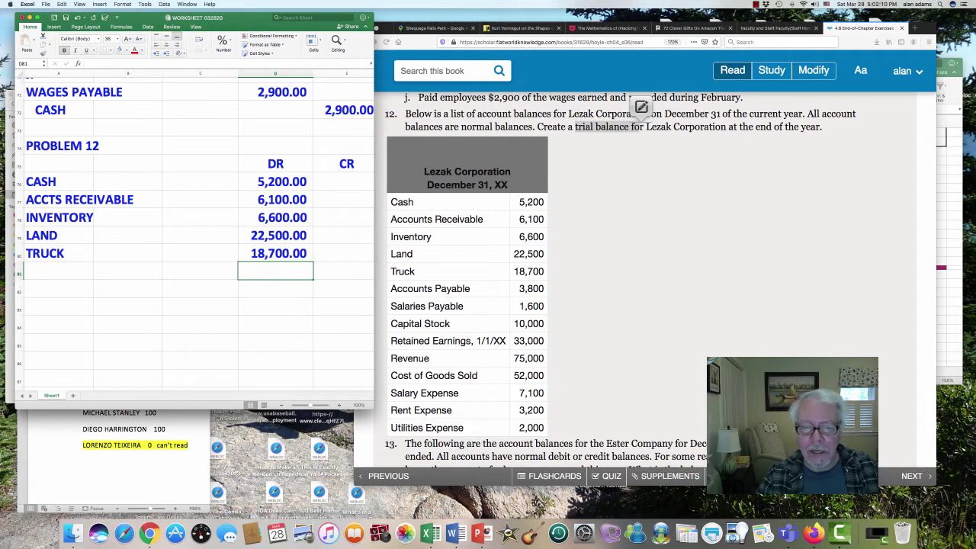
# Check the textbook's liability accounts and add ACCTS PAYABLE and SALARIES PAYABLE in column A below TRUCK.
pyautogui.press('super+Tab')
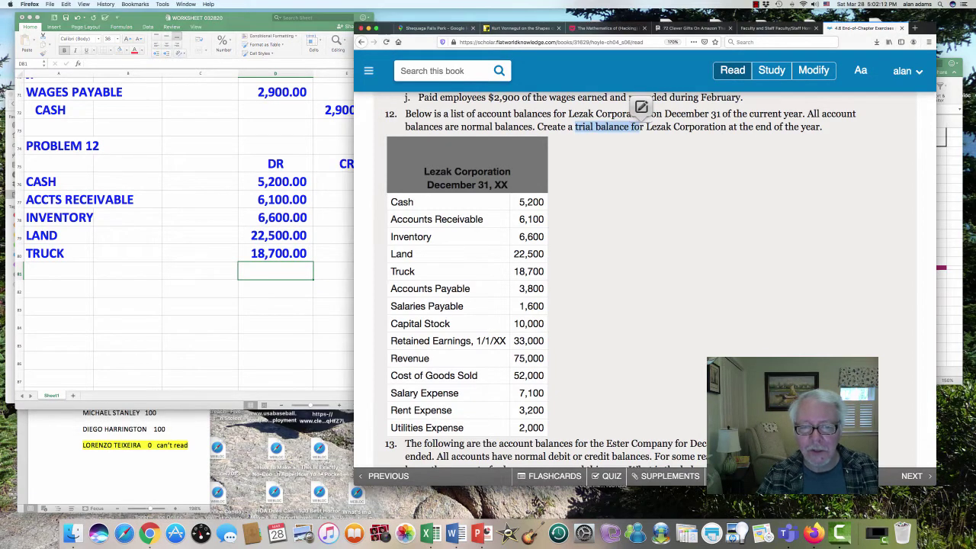
pyautogui.moveTo(391, 288); pyautogui.dragTo(464, 306)
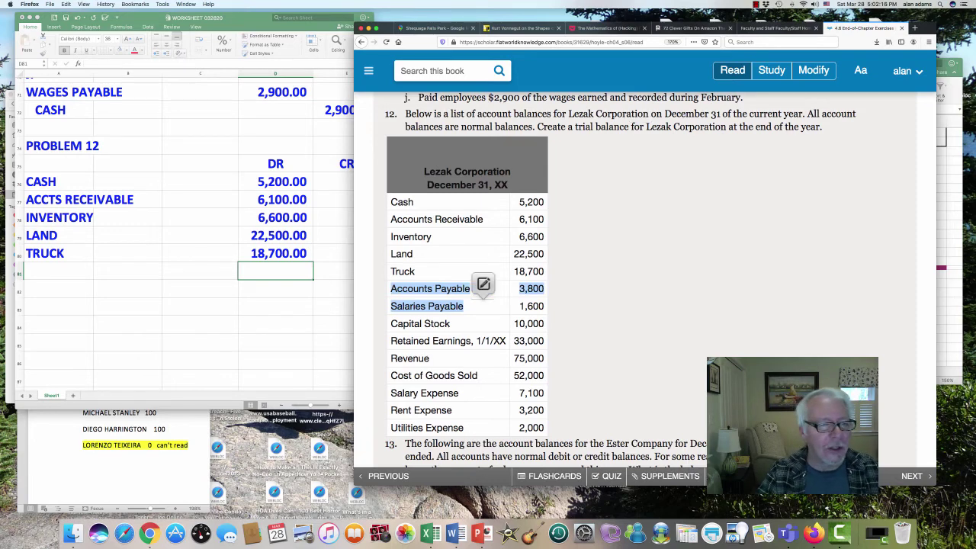
pyautogui.press('super+Tab')
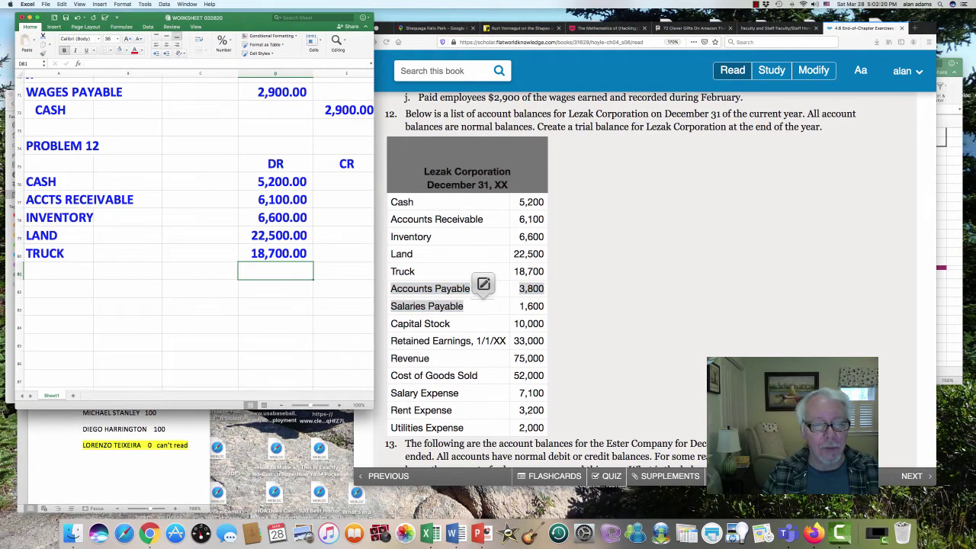
pyautogui.click(58, 271)
pyautogui.write('ACCTS P')
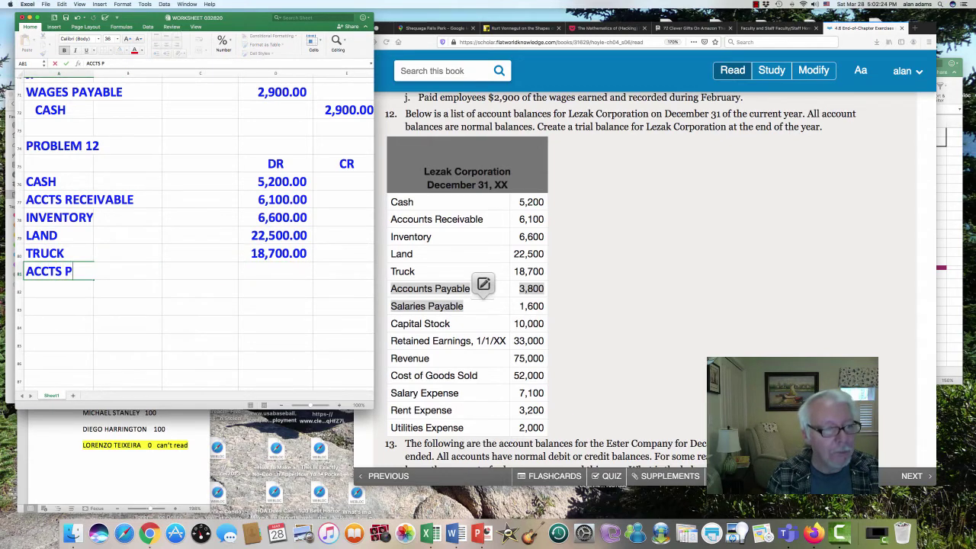
pyautogui.write('AYABLE')
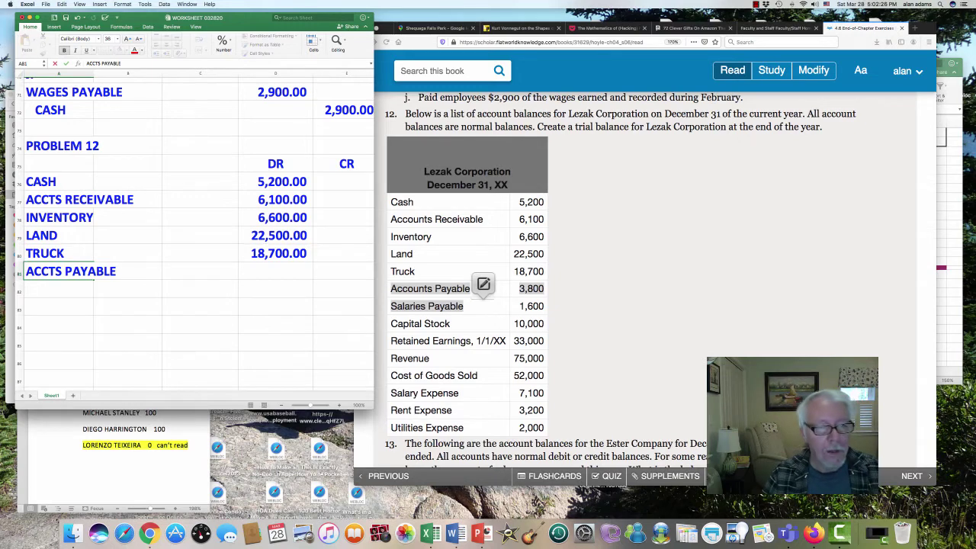
pyautogui.press('Return')
pyautogui.write('SALA')
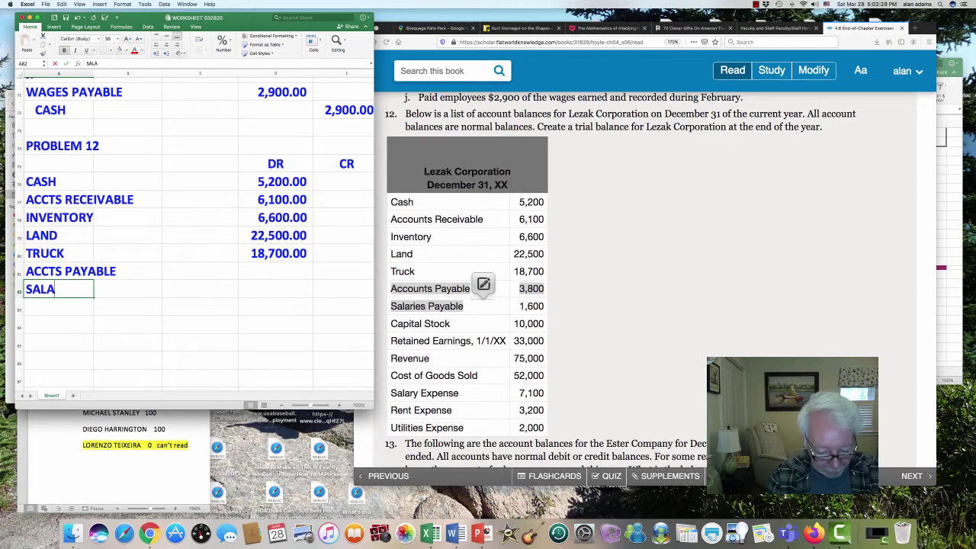
pyautogui.write('RIES PAYABLE')
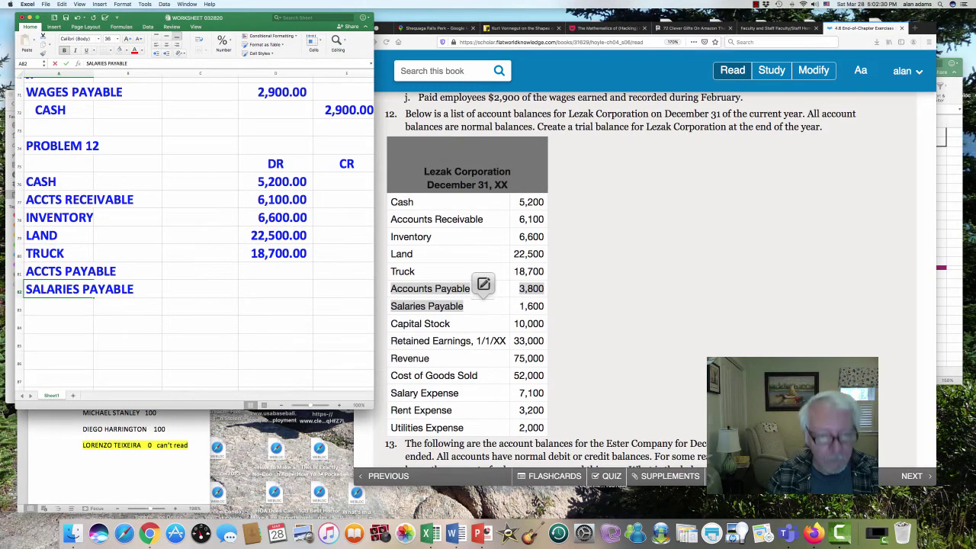
# Enter 3800 for ACCTS PAYABLE and 1600 for SALARIES PAYABLE in the CR column.
pyautogui.press('Up')
pyautogui.press('Right')
pyautogui.press('Right')
pyautogui.press('Right')
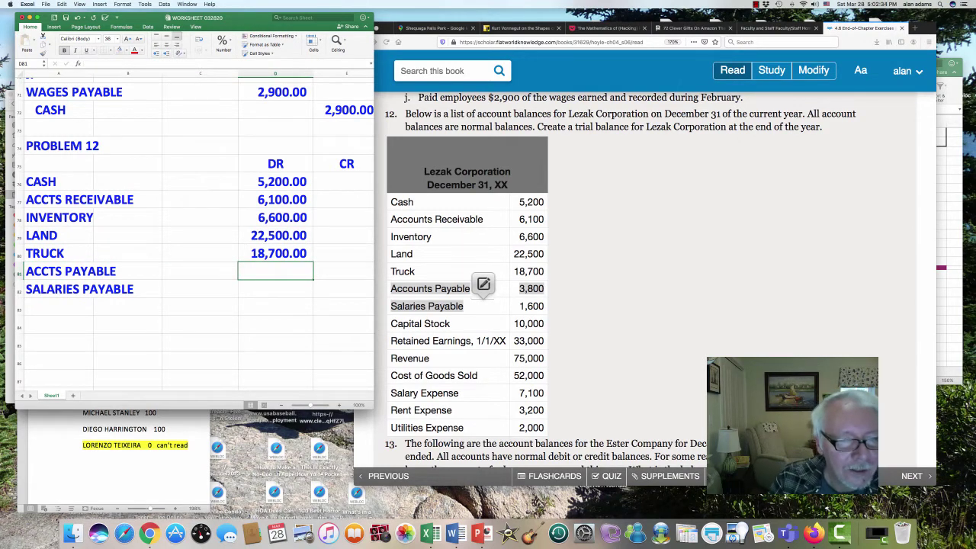
pyautogui.press('Down')
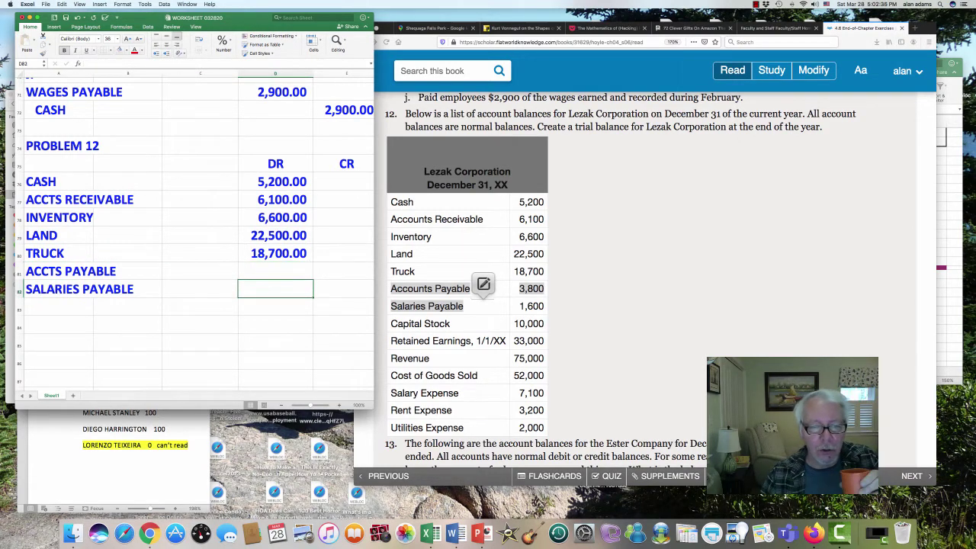
pyautogui.press('Right')
pyautogui.press('Up')
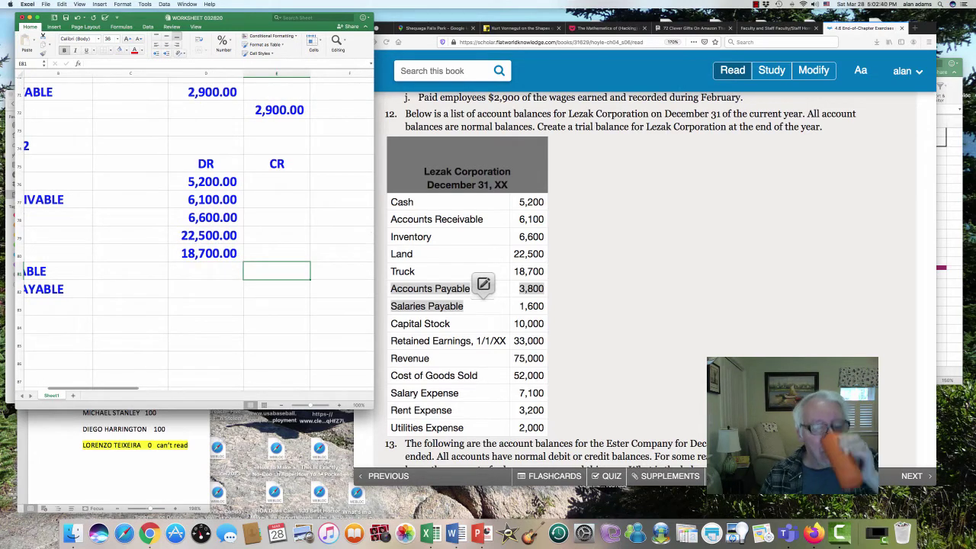
pyautogui.write('3800')
pyautogui.press('Return')
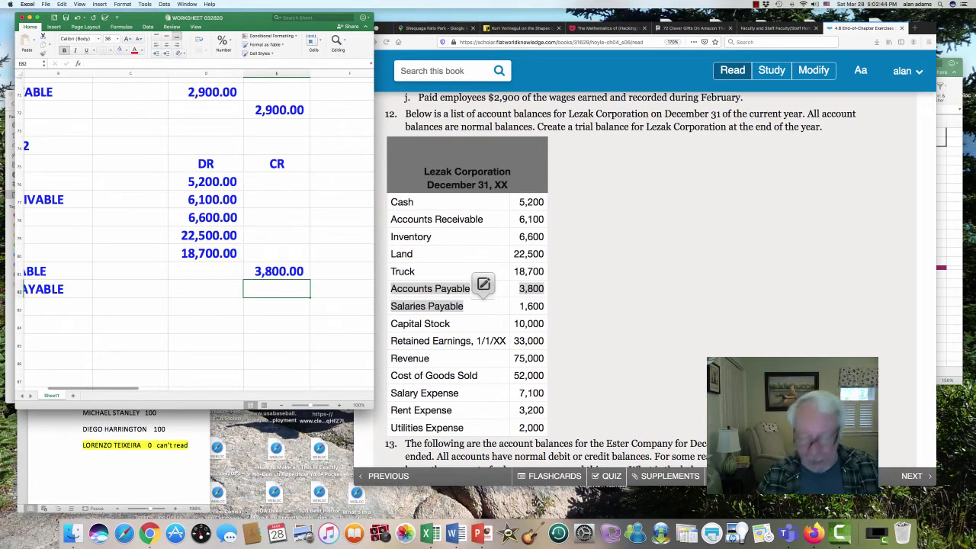
pyautogui.write('1600')
pyautogui.press('Return')
# Add CAPITAL STOCK in column A below SALARIES PAYABLE with a balance of 10000 in the CR column.
pyautogui.press('Left')
pyautogui.press('Left')
pyautogui.press('Left')
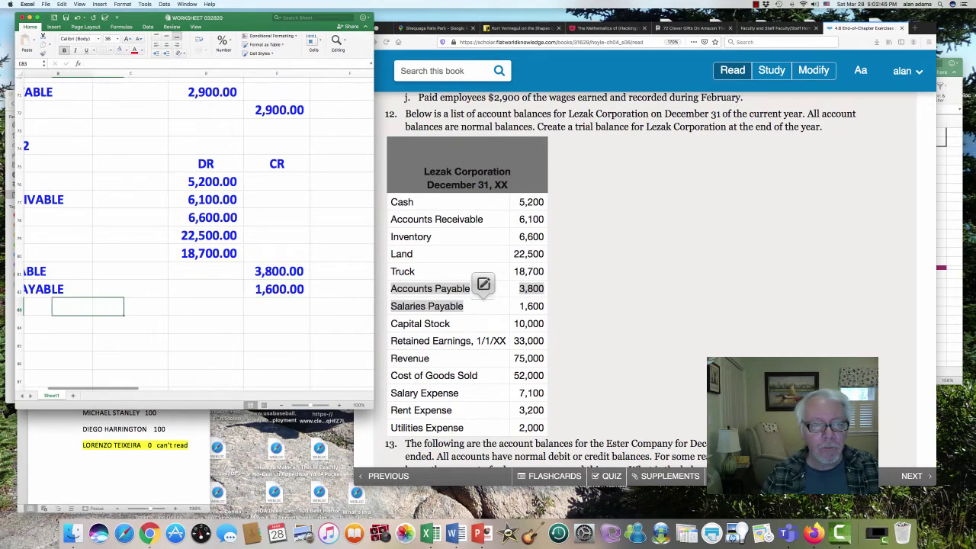
pyautogui.press('Left')
pyautogui.press('Left')
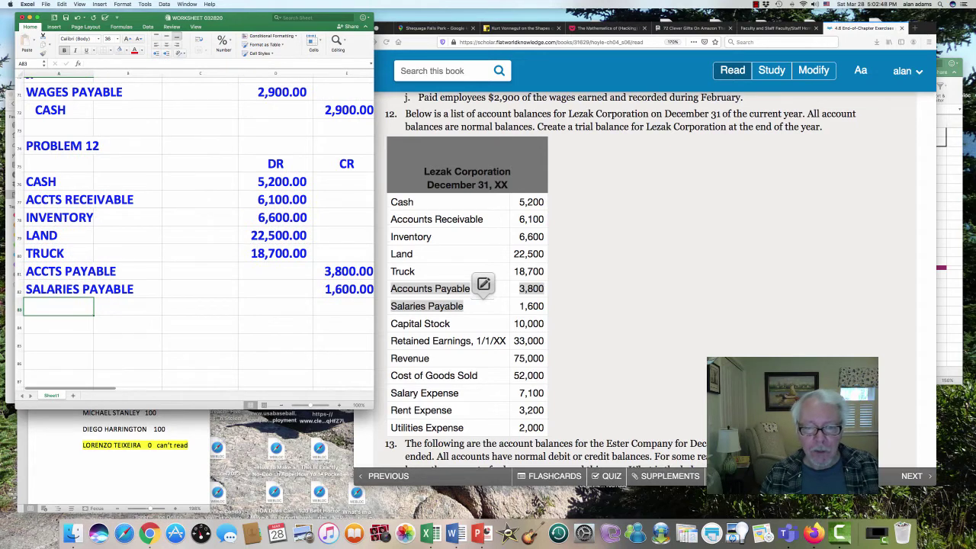
pyautogui.write('CAPITA')
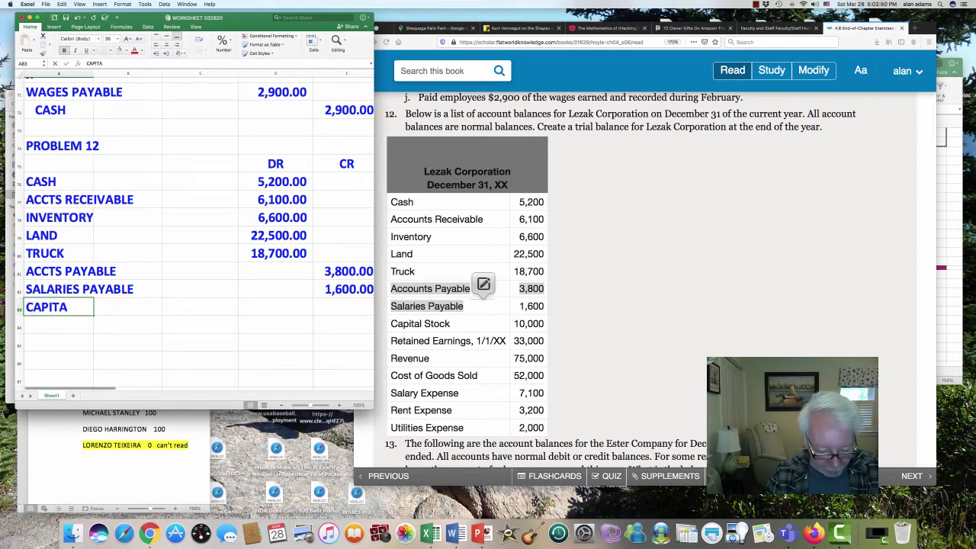
pyautogui.write('L STOCK')
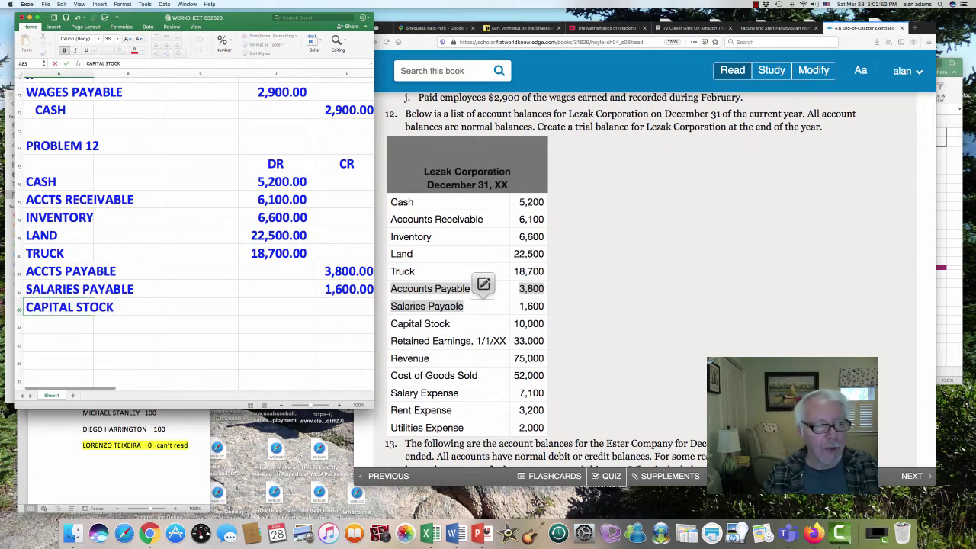
pyautogui.press('Right')
pyautogui.press('Right')
pyautogui.press('Right')
pyautogui.press('Right')
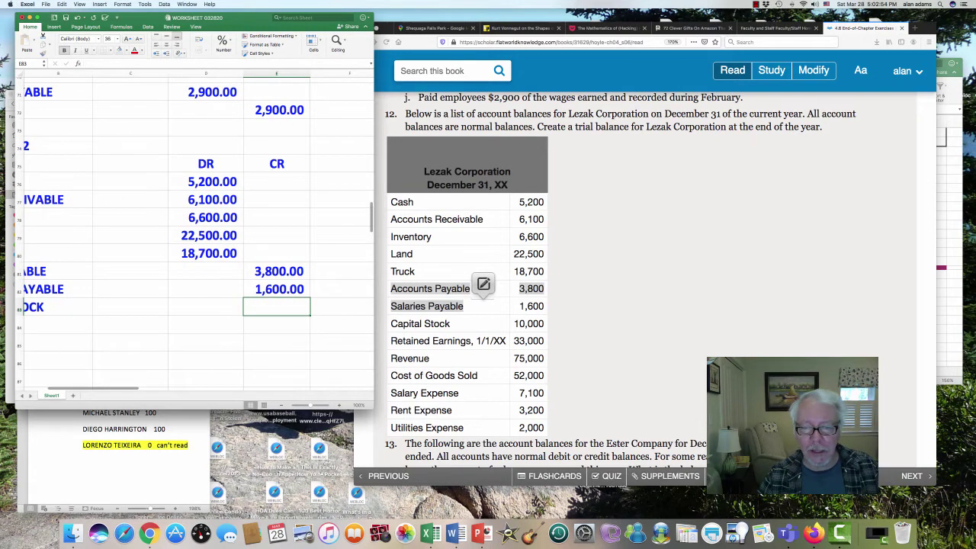
pyautogui.write('10000')
pyautogui.press('Return')
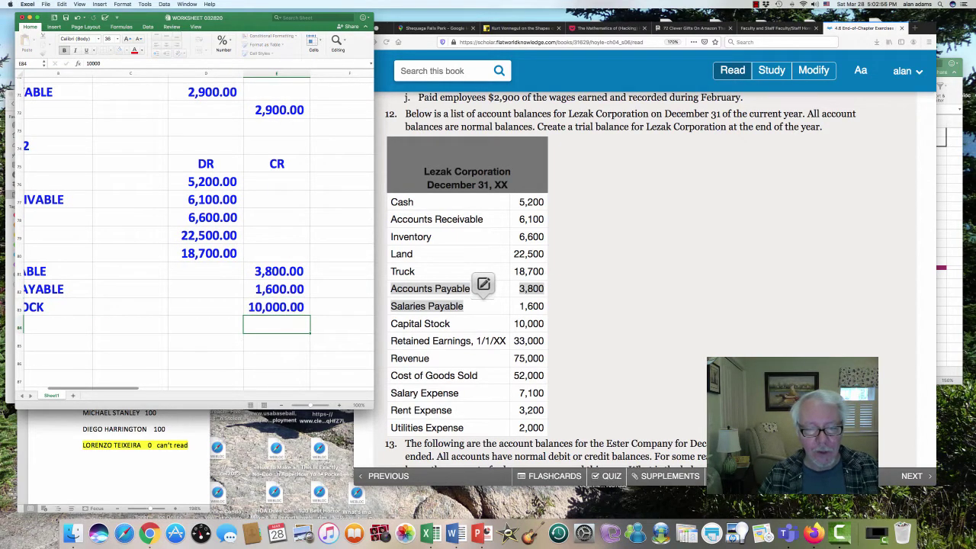
# Add RETAINED EARNINGS in column A below CAPITAL STOCK with a balance of 33000 in the CR column.
pyautogui.press('Left')
pyautogui.press('Left')
pyautogui.press('Left')
pyautogui.press('Left')
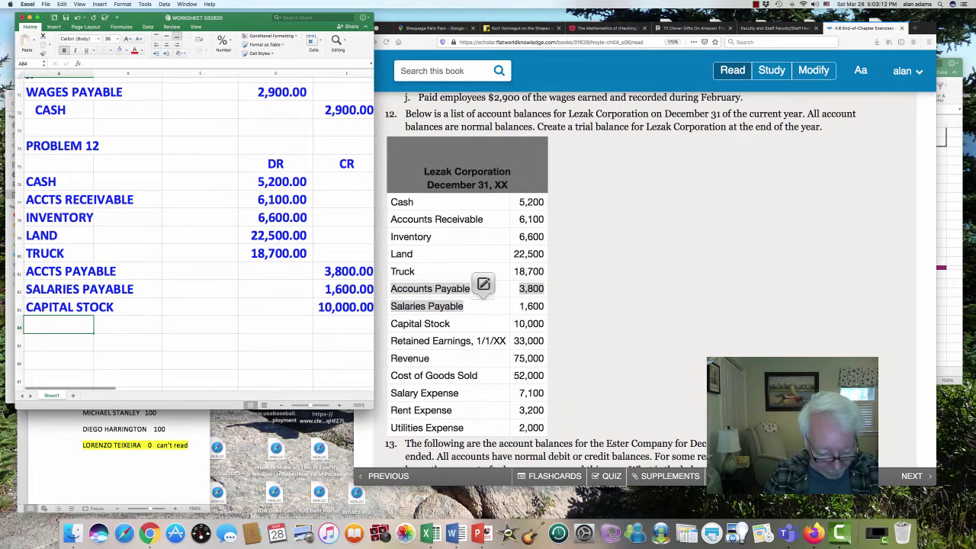
pyautogui.write('RETAINED EARN')
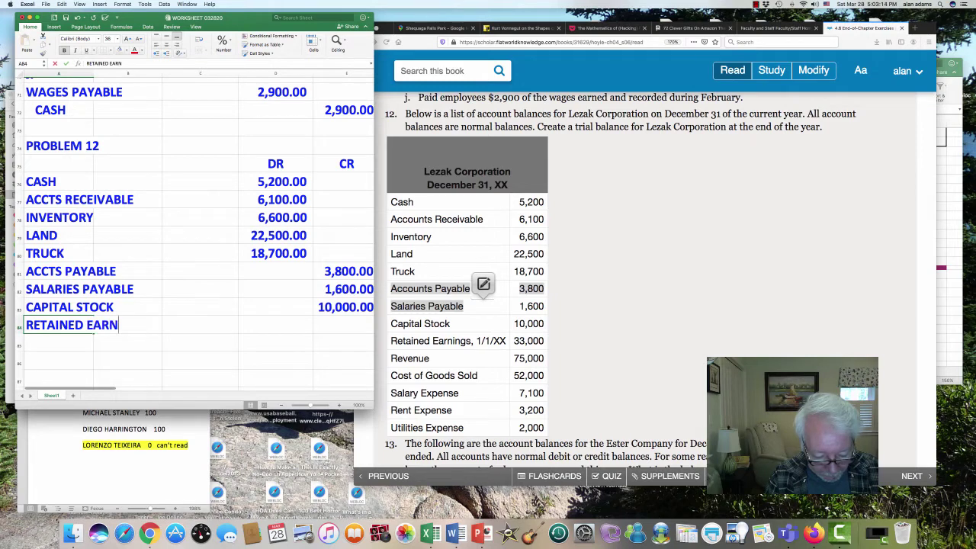
pyautogui.write('INGS')
pyautogui.press('Tab')
pyautogui.press('Tab')
pyautogui.press('Tab')
pyautogui.press('Tab')
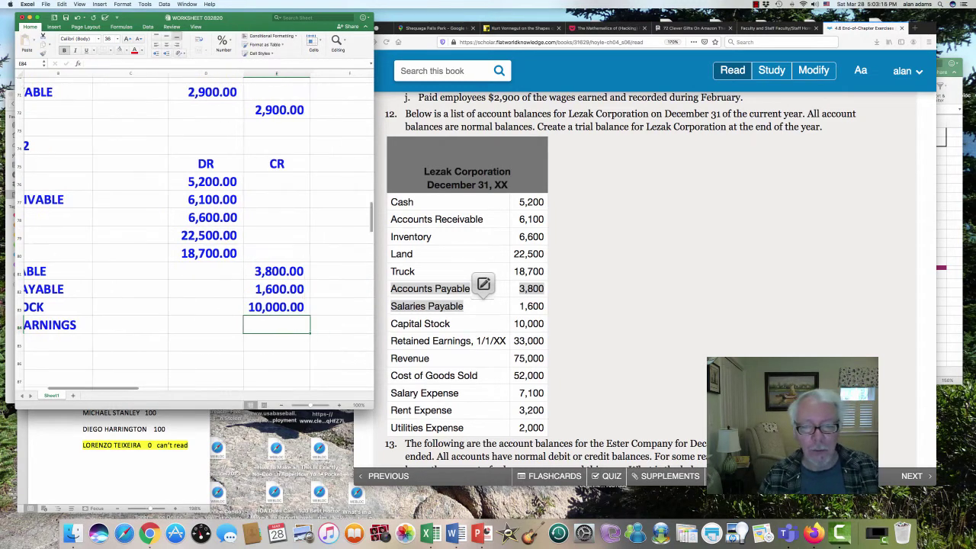
pyautogui.write('33000')
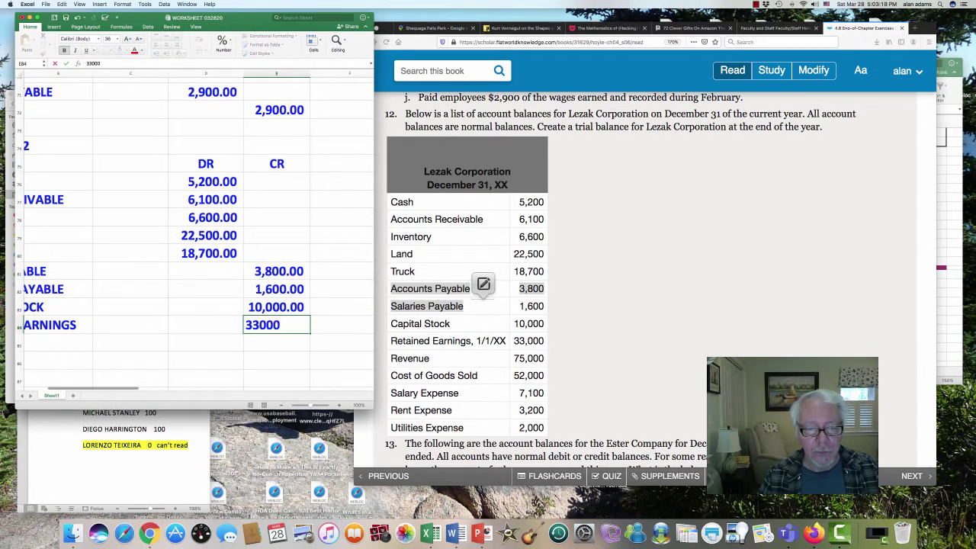
pyautogui.press('Return')
# Leave one blank row below RETAINED EARNINGS and list REVENUE and COST OF GOODS SOLD in column A.
pyautogui.press('Home')
pyautogui.press('Down')
pyautogui.press('Down')
pyautogui.press('Down')
pyautogui.press('Down')
pyautogui.press('Down')
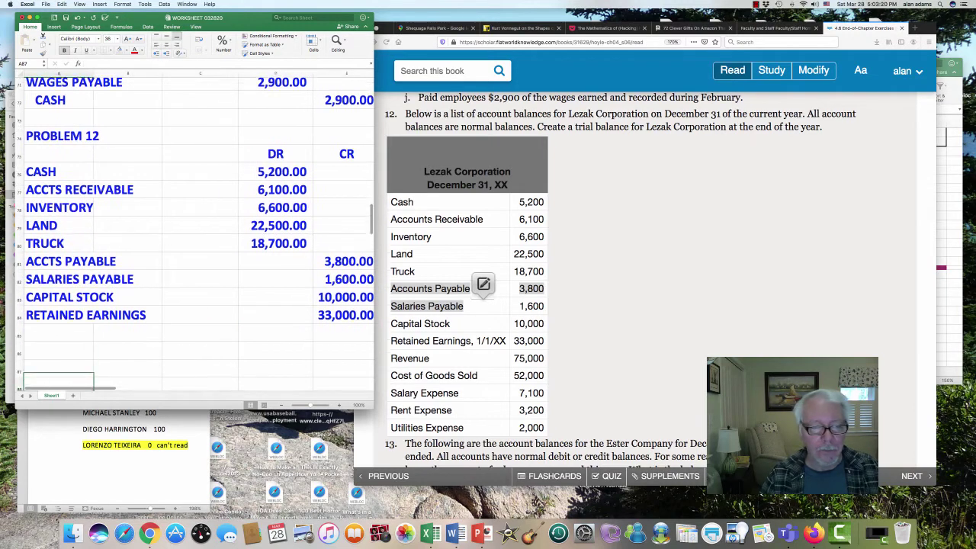
pyautogui.press('Down')
pyautogui.press('Down')
pyautogui.press('Down')
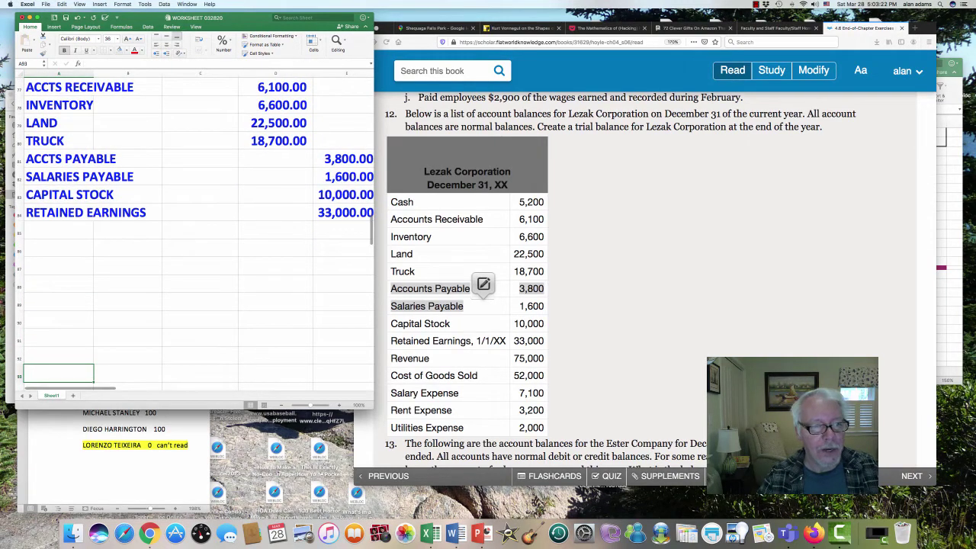
pyautogui.press('Up')
pyautogui.press('Up')
pyautogui.press('Up')
pyautogui.press('Up')
pyautogui.press('Up')
pyautogui.press('Up')
pyautogui.press('Up')
pyautogui.press('Up')
pyautogui.click(59, 248)
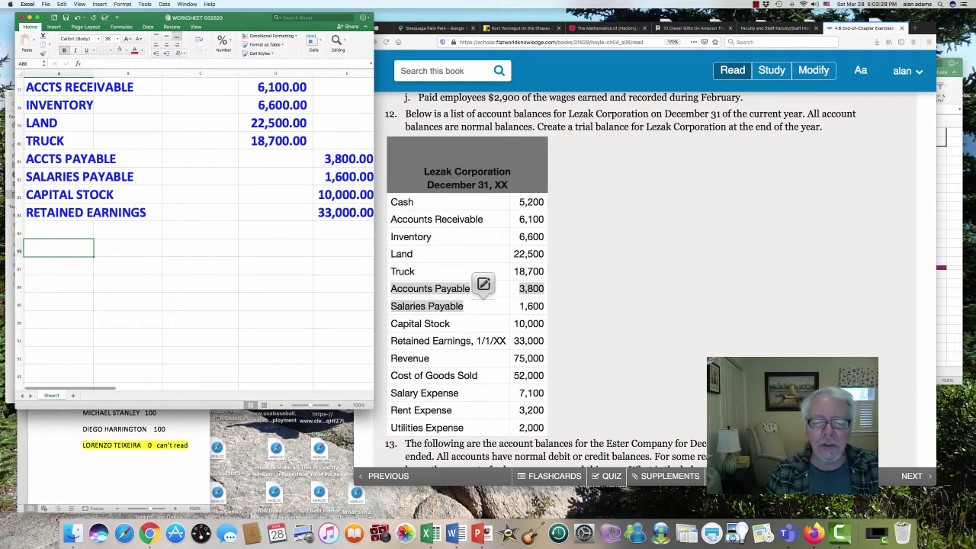
pyautogui.write('REVENUE')
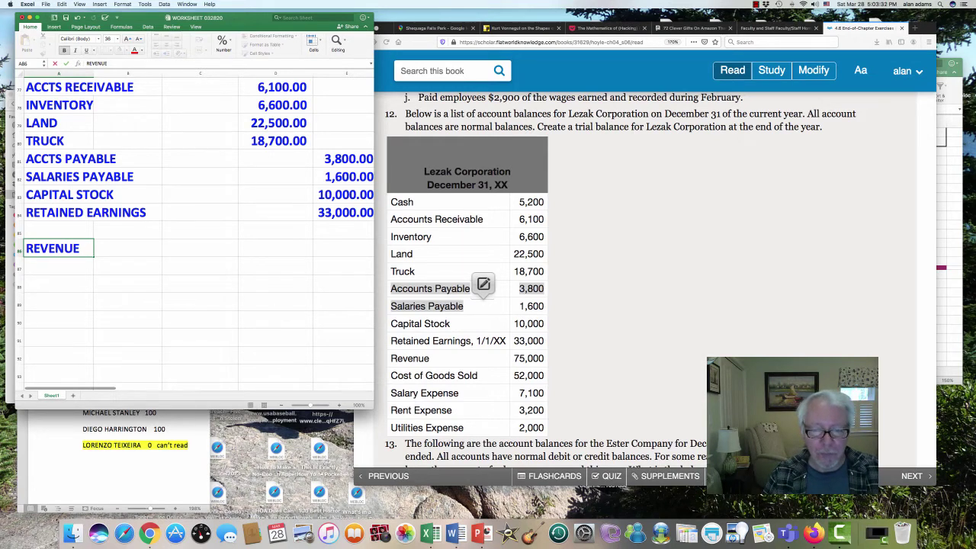
pyautogui.press('Return')
pyautogui.write('COST OF GOODS SOLD')
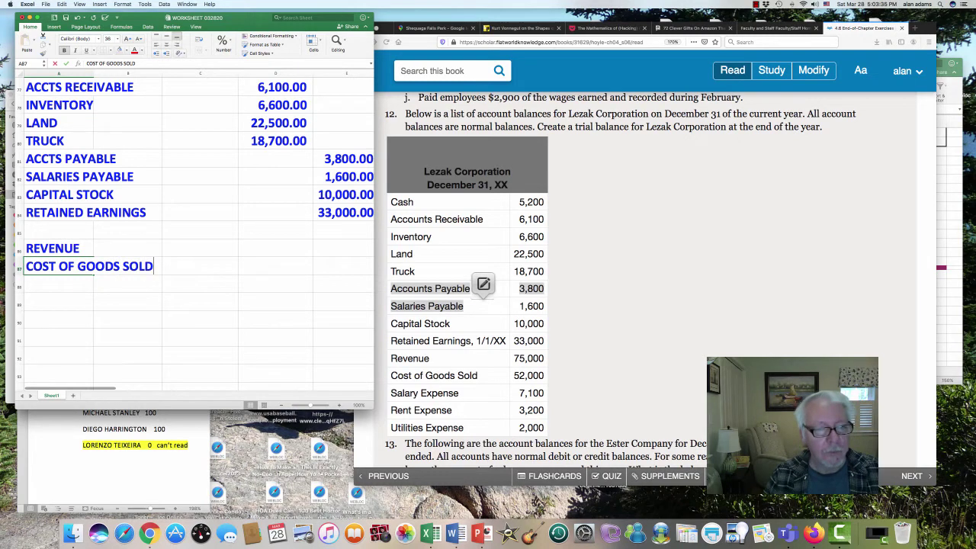
pyautogui.press('Return')
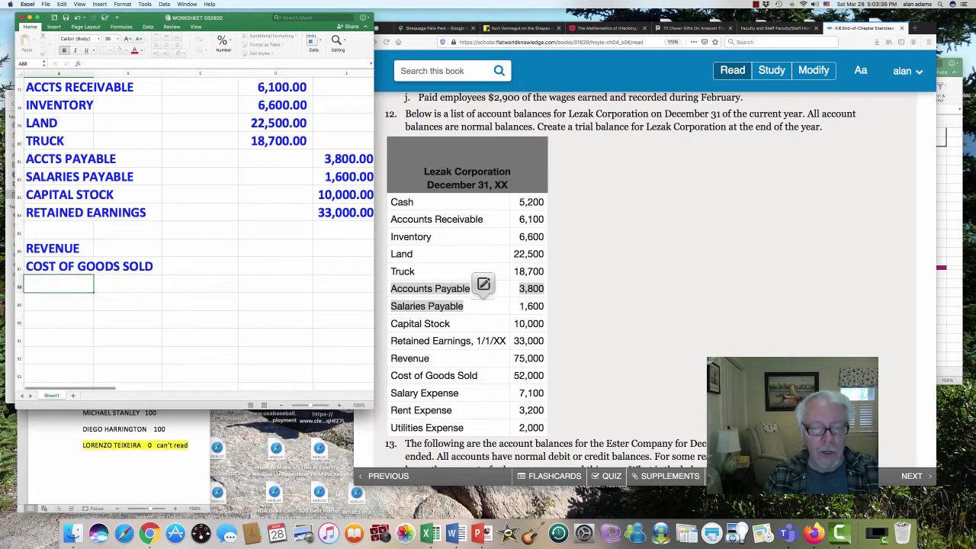
# Add SALARY EXP, RENT EXP and UTILITIES EXP in column A below COST OF GOODS SOLD.
pyautogui.write('SALARY EXP')
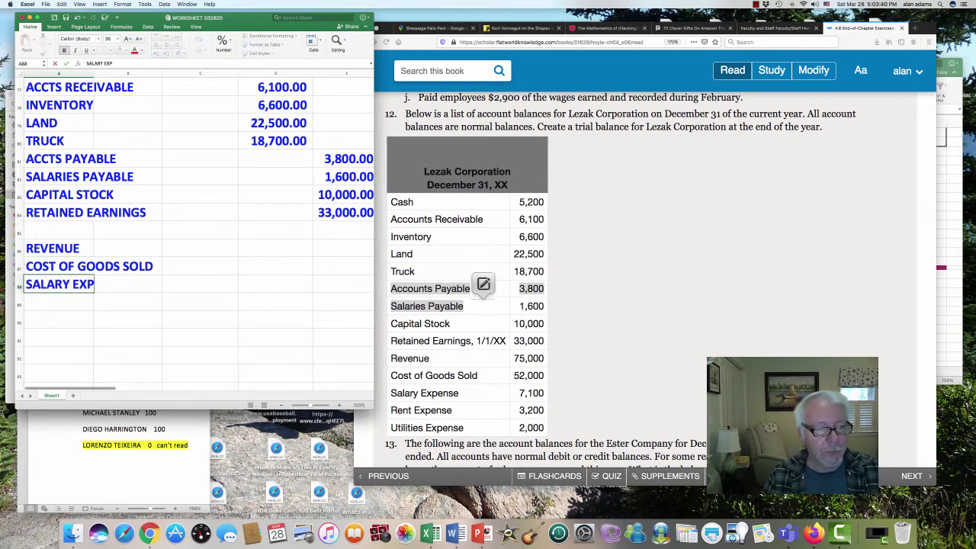
pyautogui.press('Return')
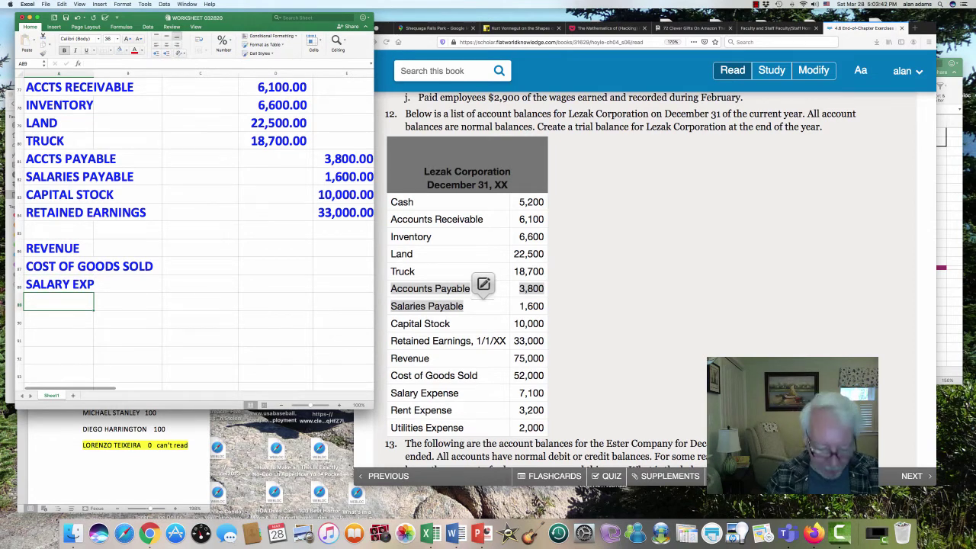
pyautogui.write('RENT EXP')
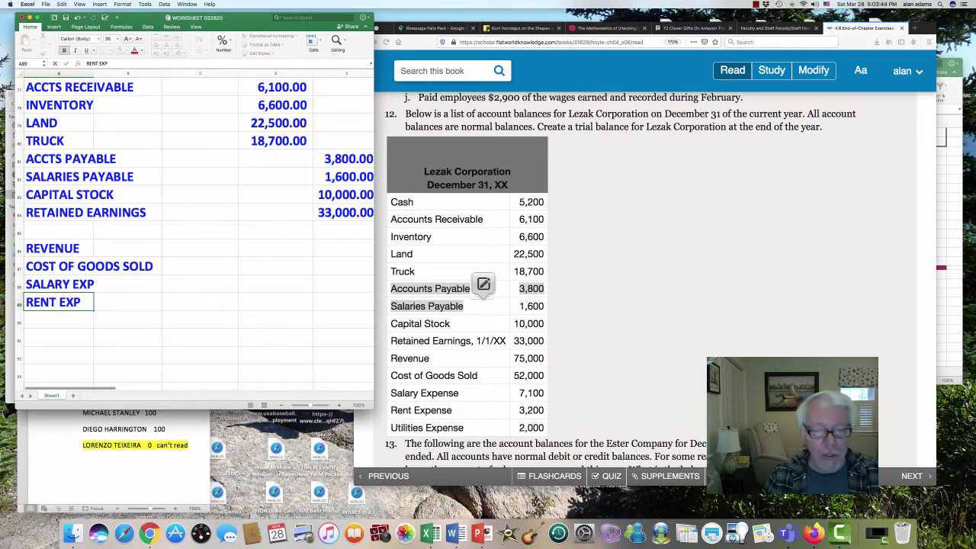
pyautogui.press('Return')
pyautogui.write('T')
pyautogui.press('BackSpace')
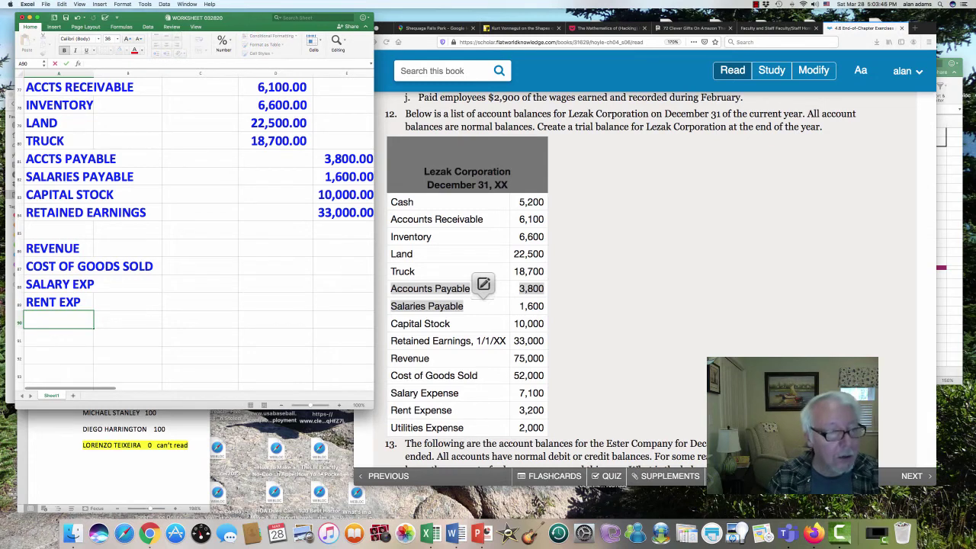
pyautogui.write('UTILITIES')
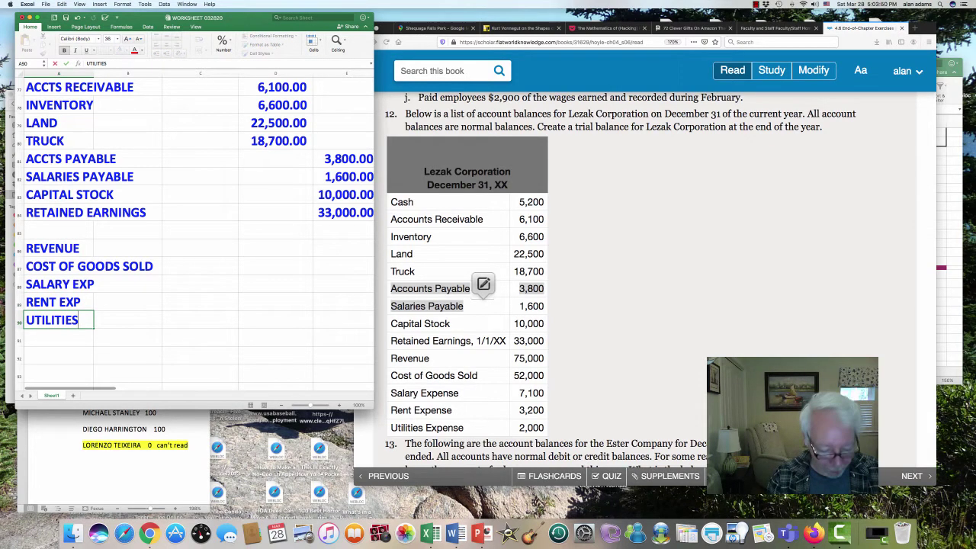
pyautogui.write(' EXP')
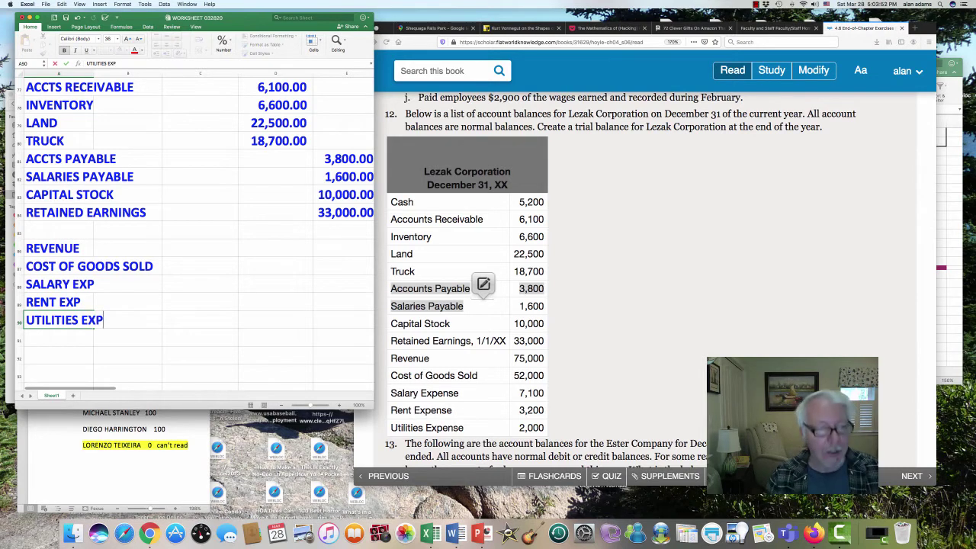
pyautogui.press('Return')
# Enter 75000 in the CR column as the REVENUE balance.
pyautogui.press('Up')
pyautogui.press('Up')
pyautogui.press('Up')
pyautogui.press('Up')
pyautogui.press('Up')
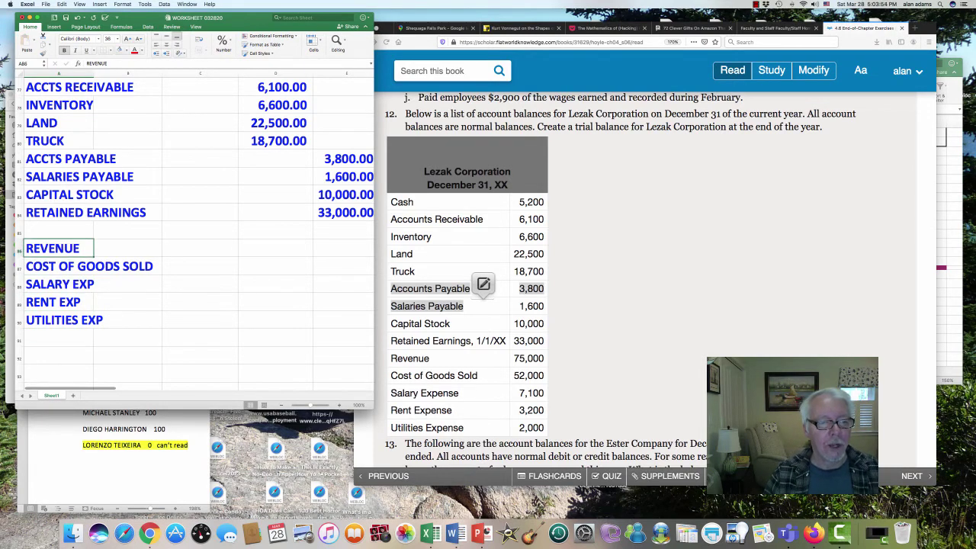
pyautogui.press('Right')
pyautogui.press('Right')
pyautogui.press('Right')
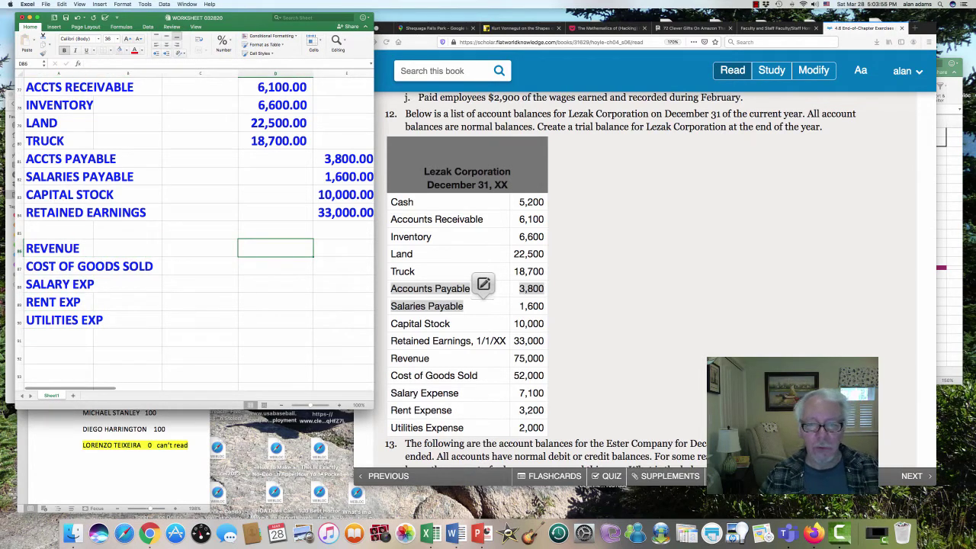
pyautogui.press('Right')
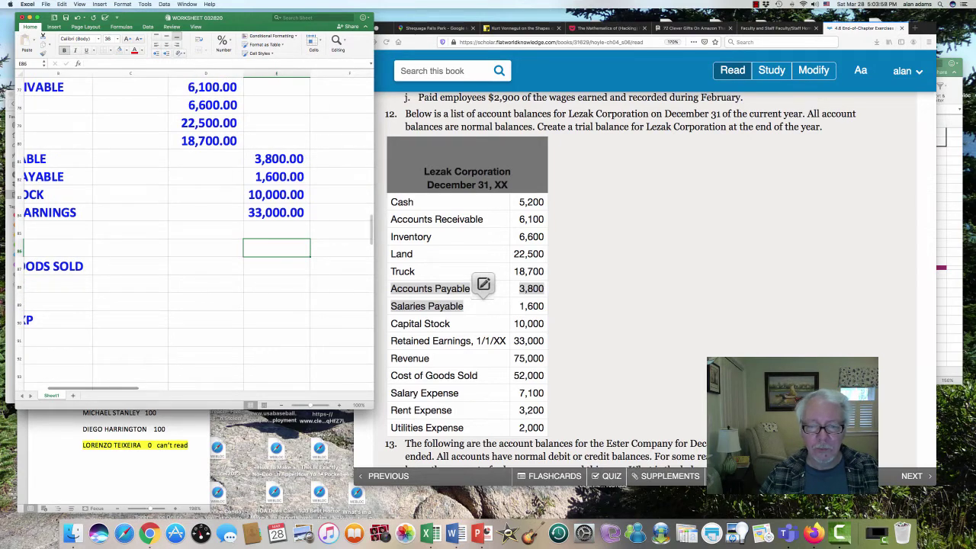
pyautogui.write('75000')
pyautogui.press('Return')
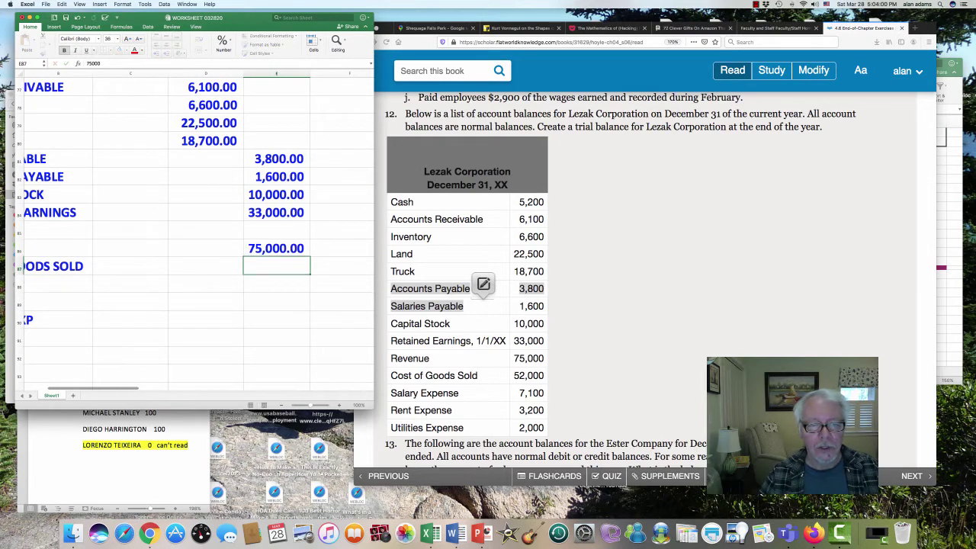
# Check the REVENUES debit and credit rule in the T-account rules workbook, and return to the textbook's account list in Firefox.
pyautogui.press('Left')
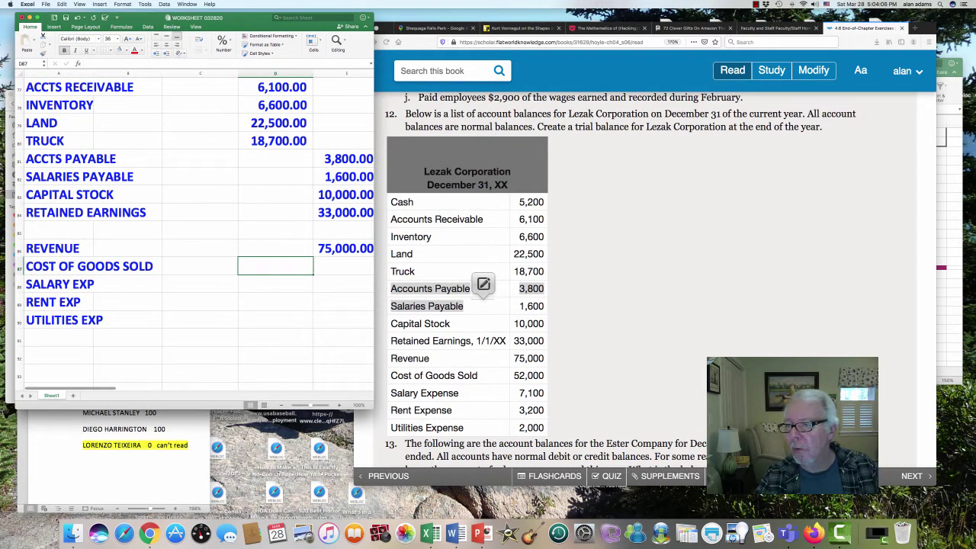
pyautogui.press('super+grave')
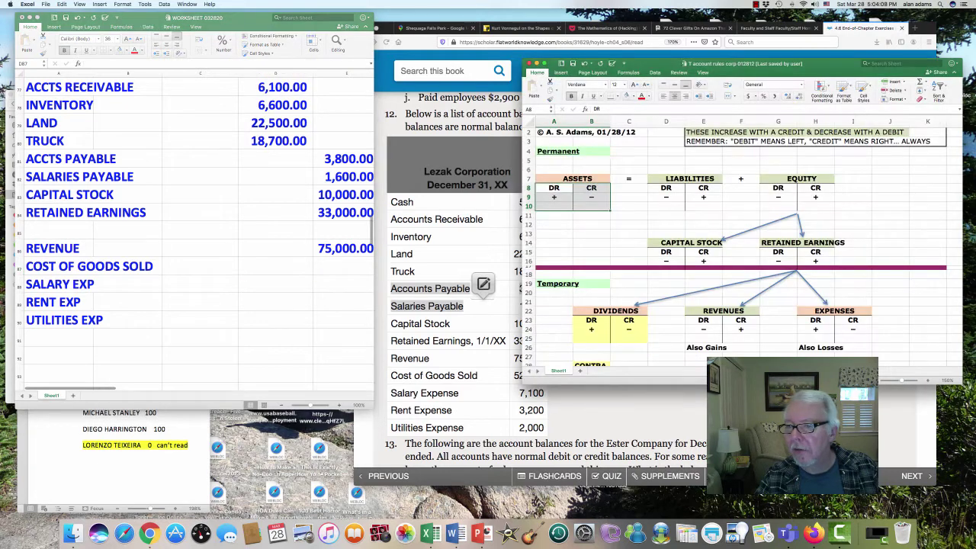
pyautogui.moveTo(703, 312); pyautogui.dragTo(740, 339)
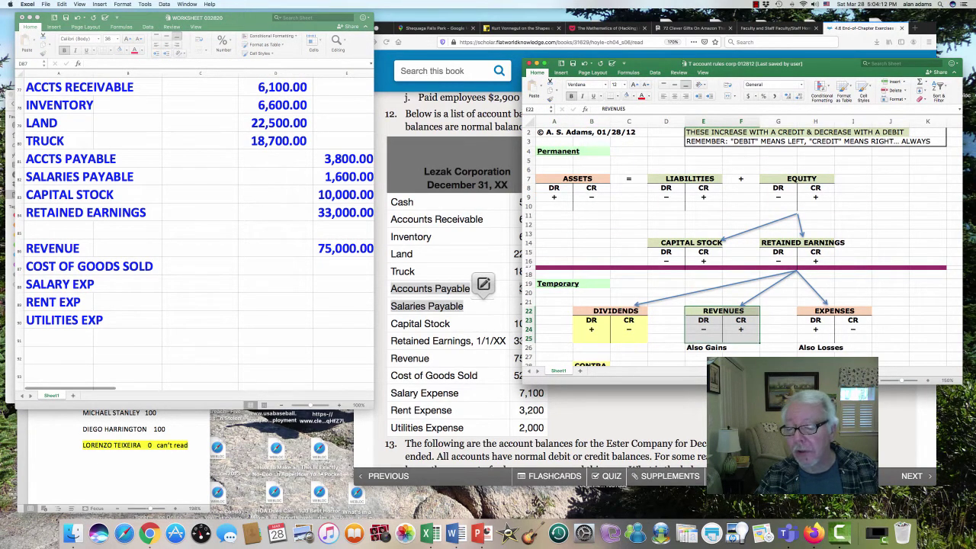
pyautogui.press('super+grave')
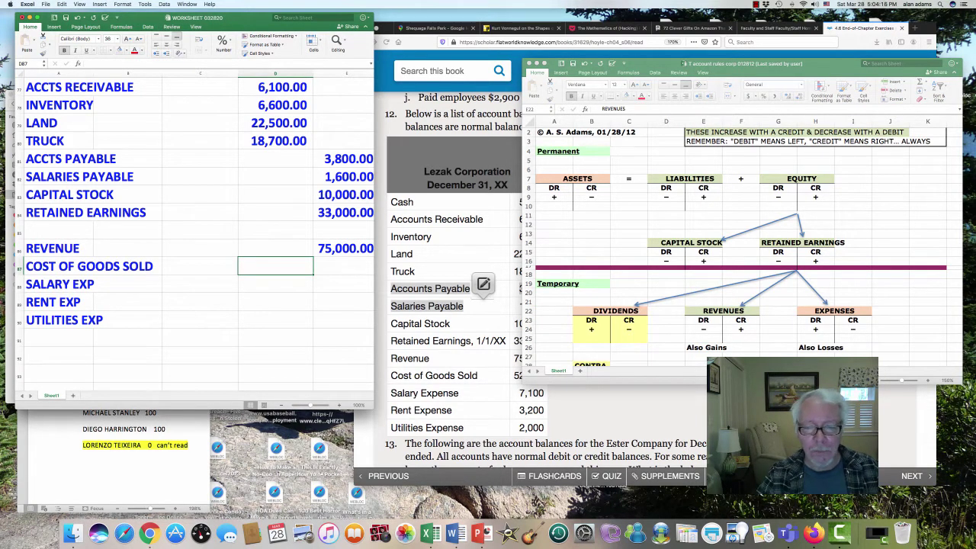
pyautogui.press('super+Tab')
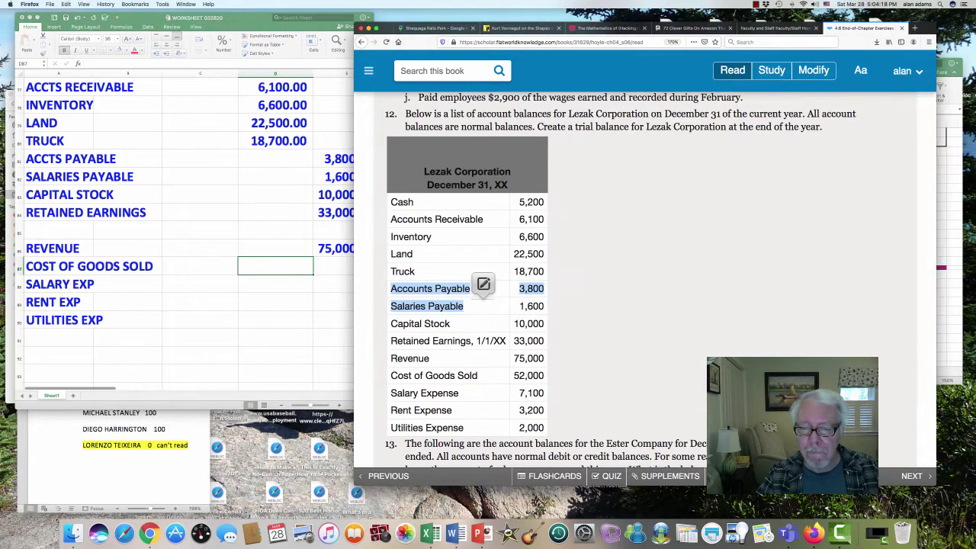
# Switch to the Excel worksheet and enter the DR balances: COST OF GOODS SOLD 52,000, SALARY EXP 7,100 and RENT EXP 3200.
pyautogui.press('super+Tab')
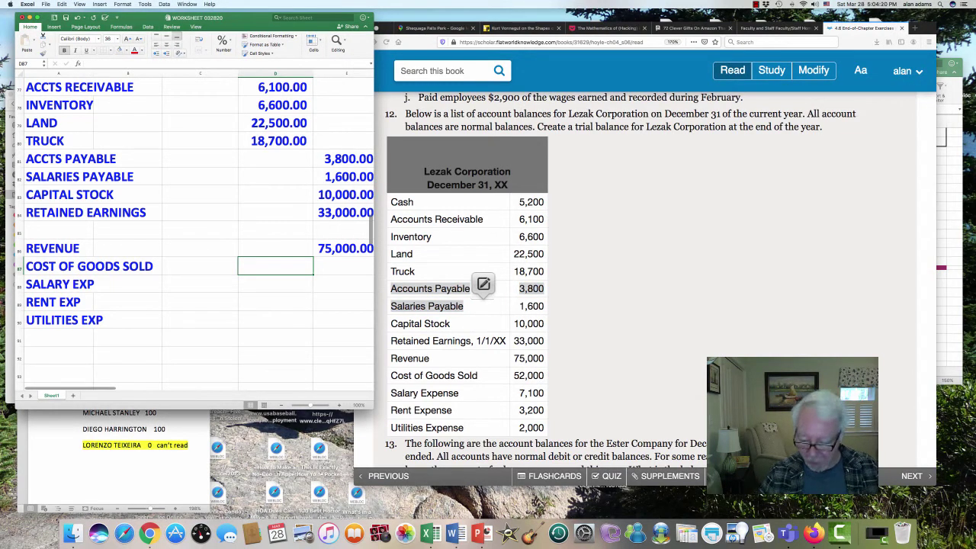
pyautogui.write('52,000')
pyautogui.press('Return')
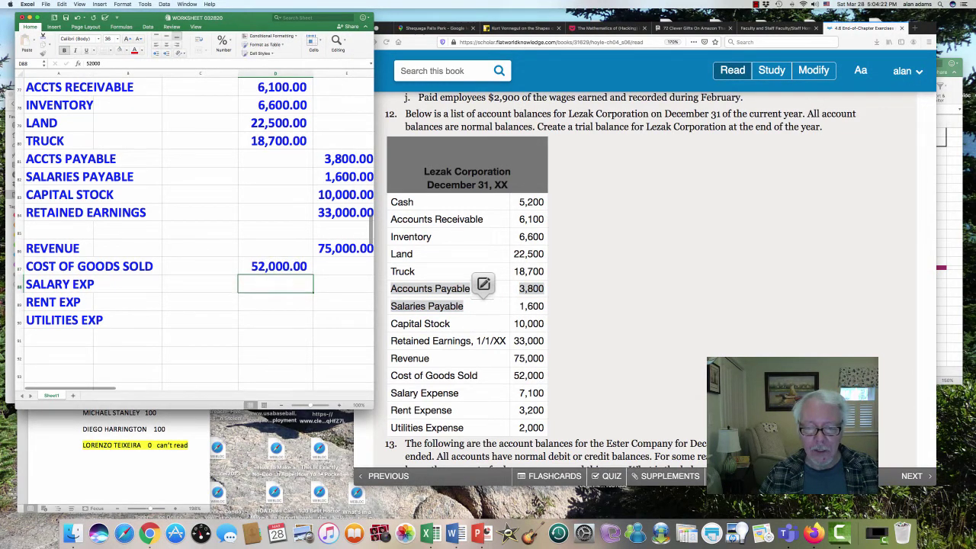
pyautogui.write('7')
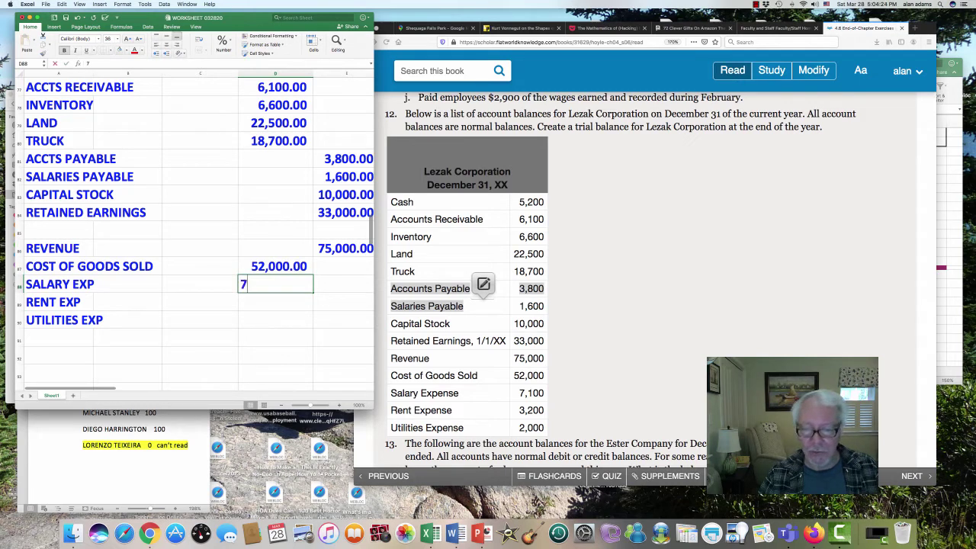
pyautogui.write(',100')
pyautogui.press('Return')
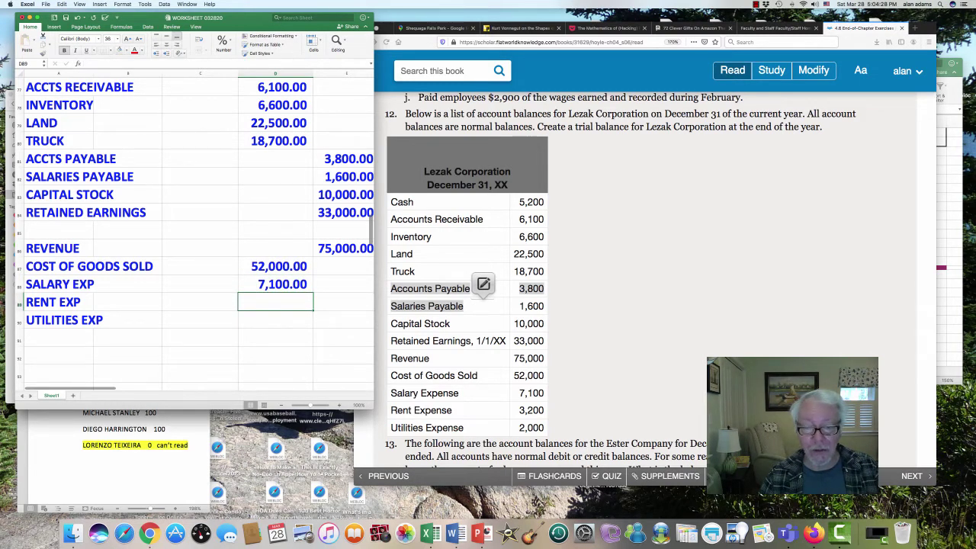
pyautogui.write('3200')
pyautogui.press('Return')
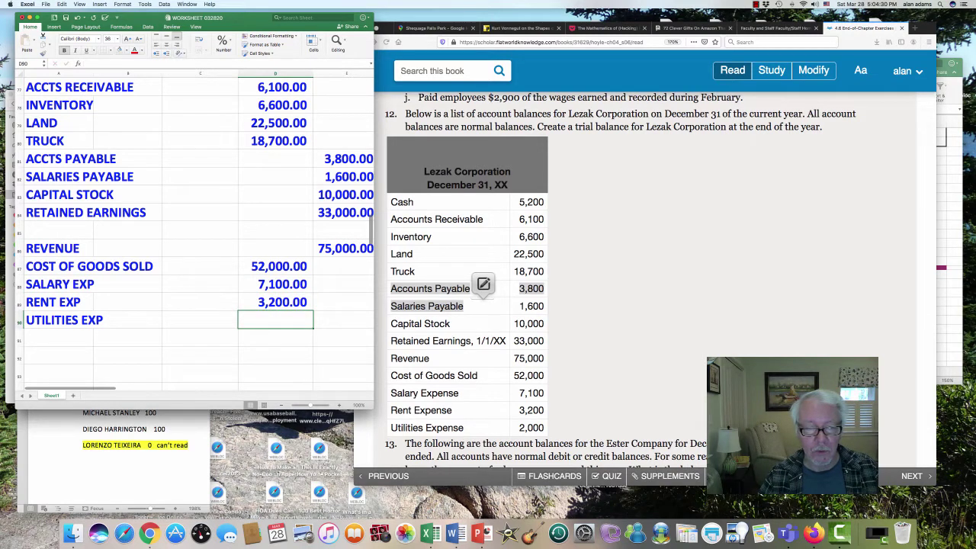
# Enter 2000 in the CR column on the UTILITIES EXP row.
pyautogui.press('Right')
pyautogui.write('2000')
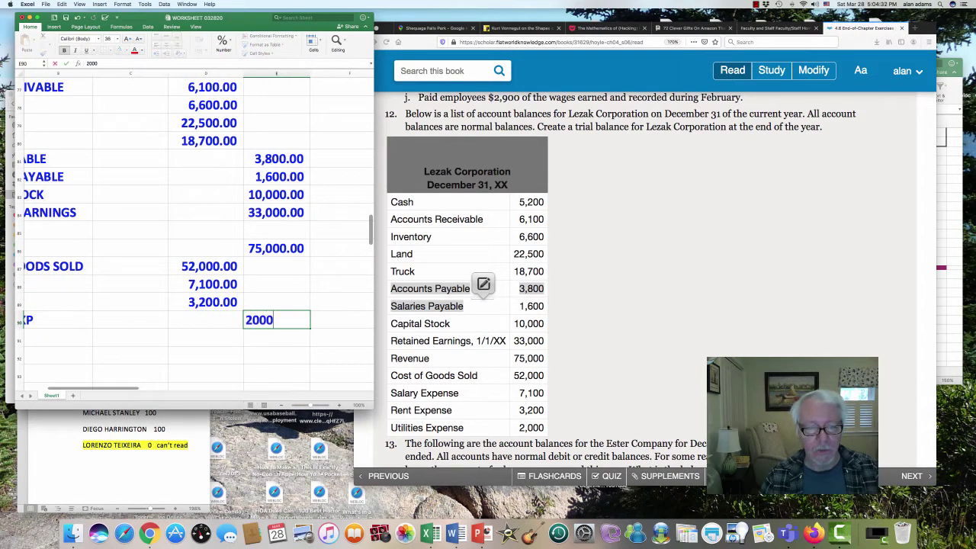
pyautogui.press('Return')
pyautogui.press('Left')
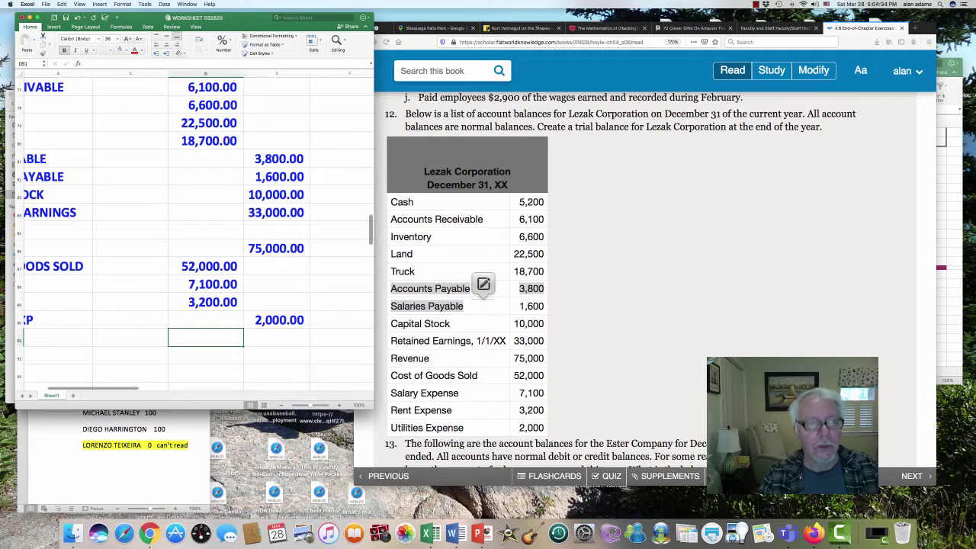
# Apply a top and double bottom border to the DR and CR total cells below UTILITIES EXP.
pyautogui.hotkey('shift', 'Right')
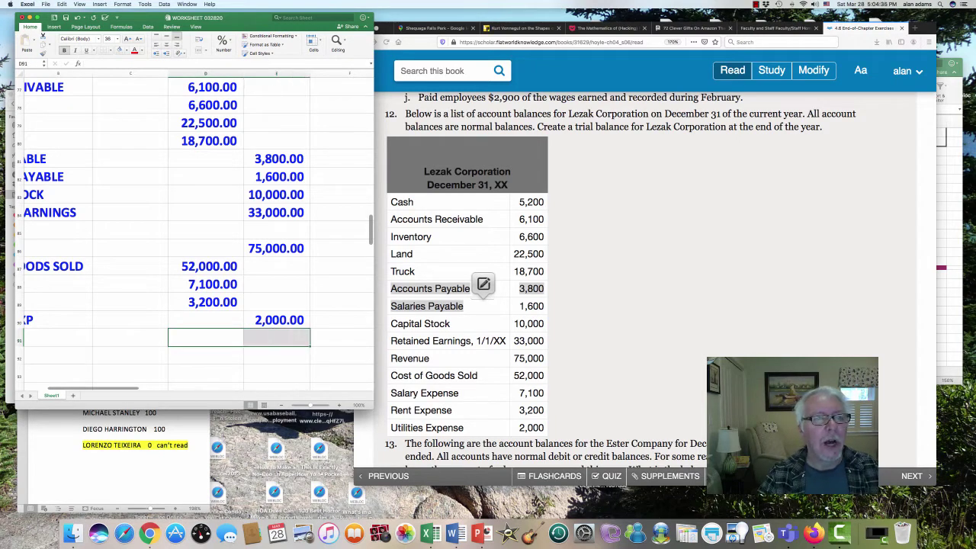
pyautogui.click(93, 51)
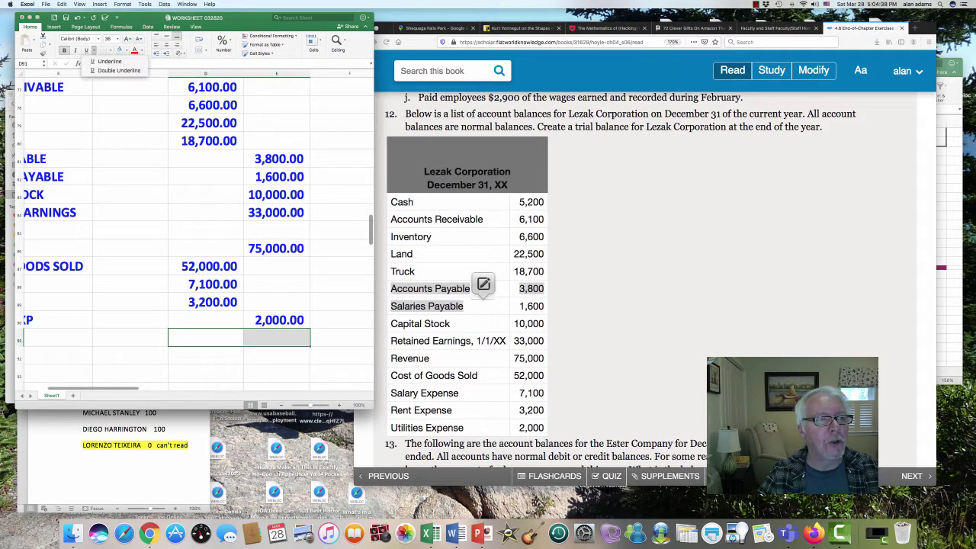
pyautogui.press('Escape')
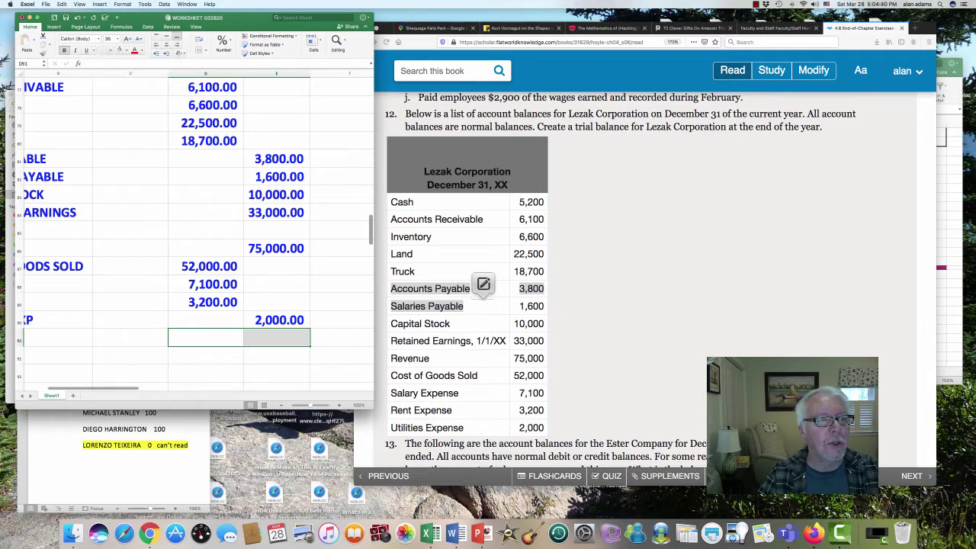
pyautogui.click(123, 50)
pyautogui.click(151, 189)
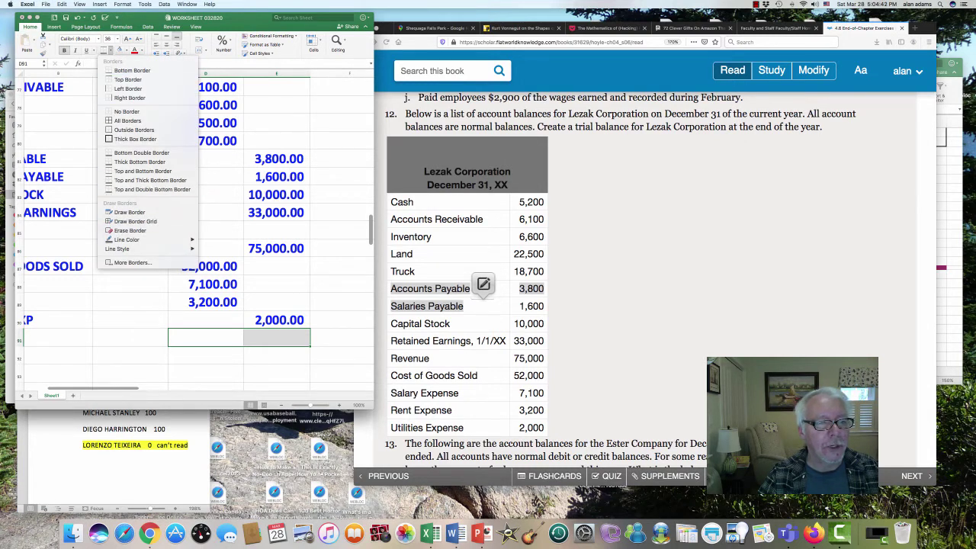
pyautogui.click(206, 338)
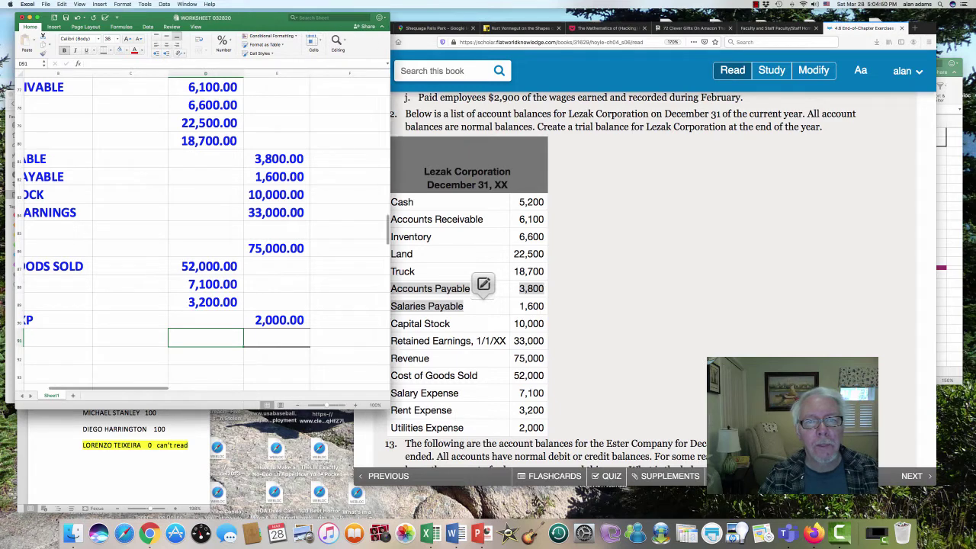
# Widen the worksheet window and total the DR column in D91 with =SUM(D76:D89).
pyautogui.moveTo(373, 229); pyautogui.dragTo(525, 229)
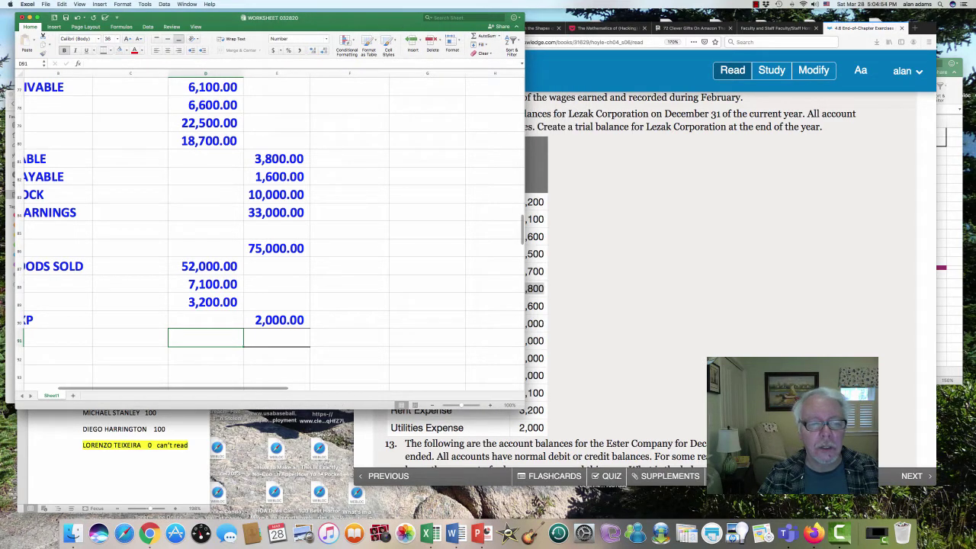
pyautogui.press('super+shift+t')
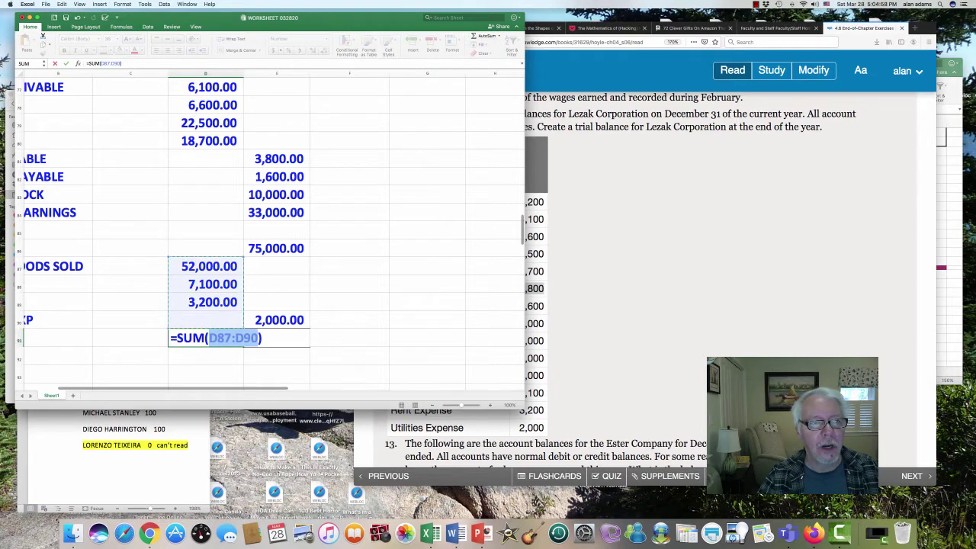
pyautogui.scroll(10, 270, 229)
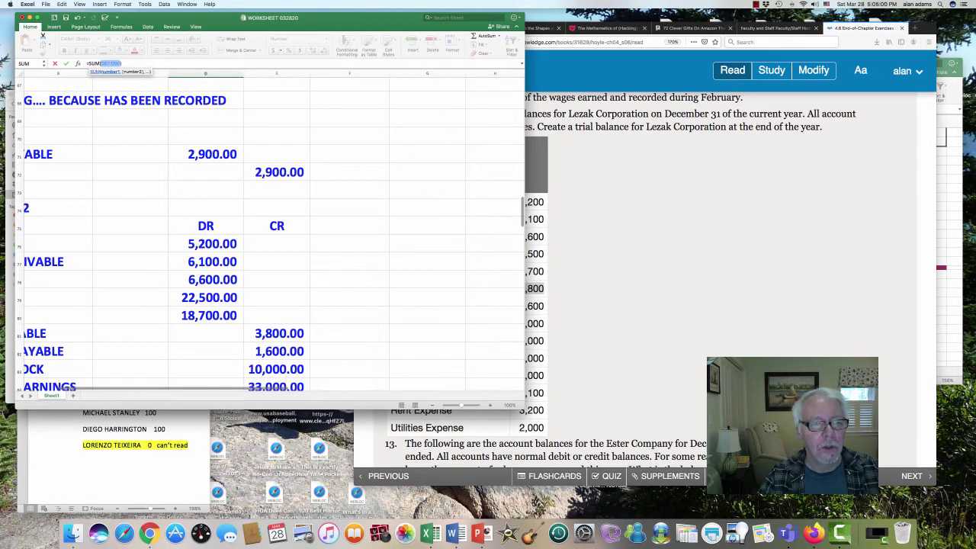
pyautogui.moveTo(206, 244); pyautogui.dragTo(244, 274)
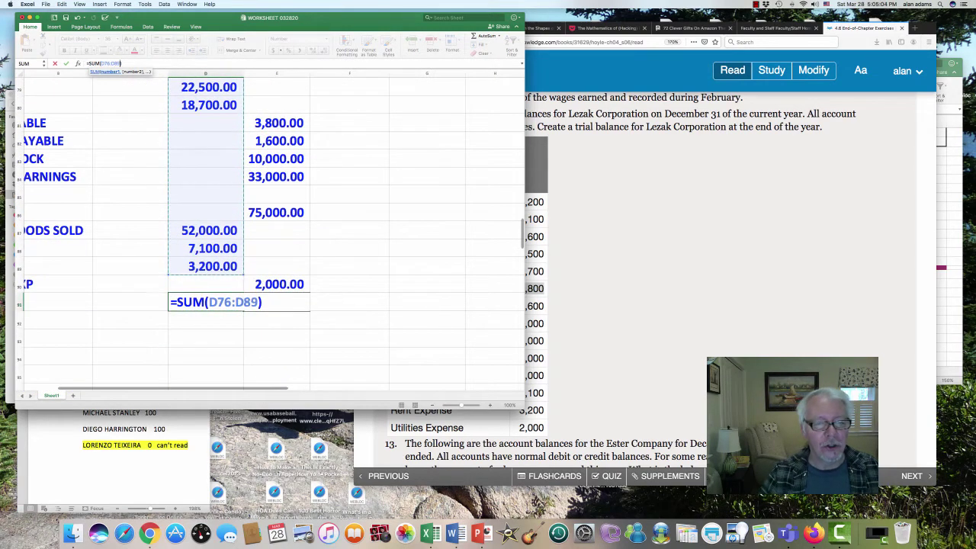
pyautogui.press('Return')
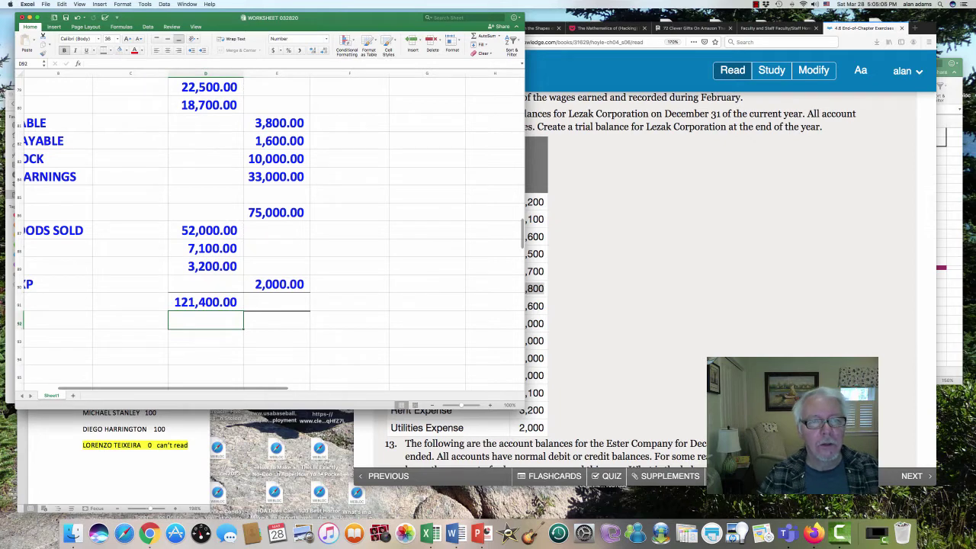
# Format the Problem 12 DR and CR amounts, including the total row, to show no decimal places.
pyautogui.scroll(3, 270, 229)
pyautogui.scroll(2, 270, 229)
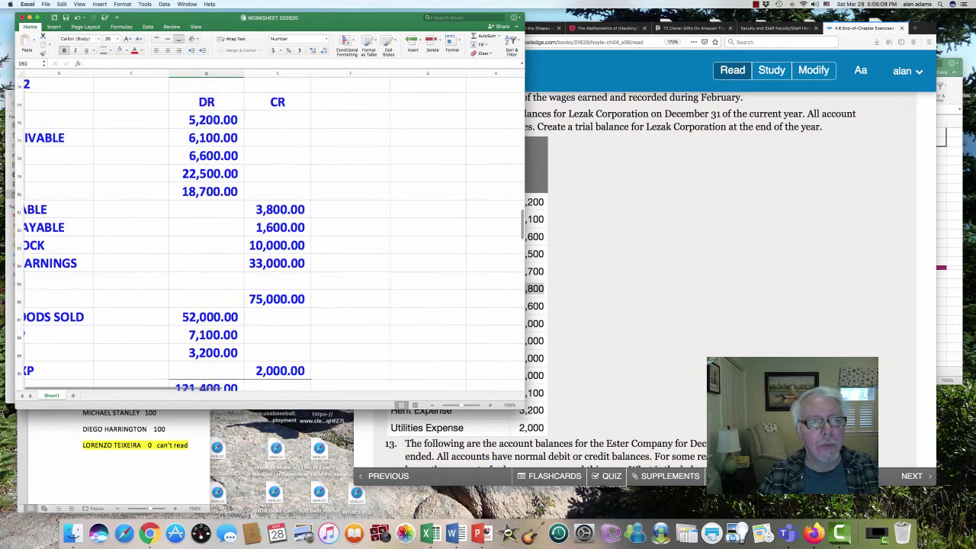
pyautogui.moveTo(206, 120); pyautogui.dragTo(297, 343)
pyautogui.click(323, 51)
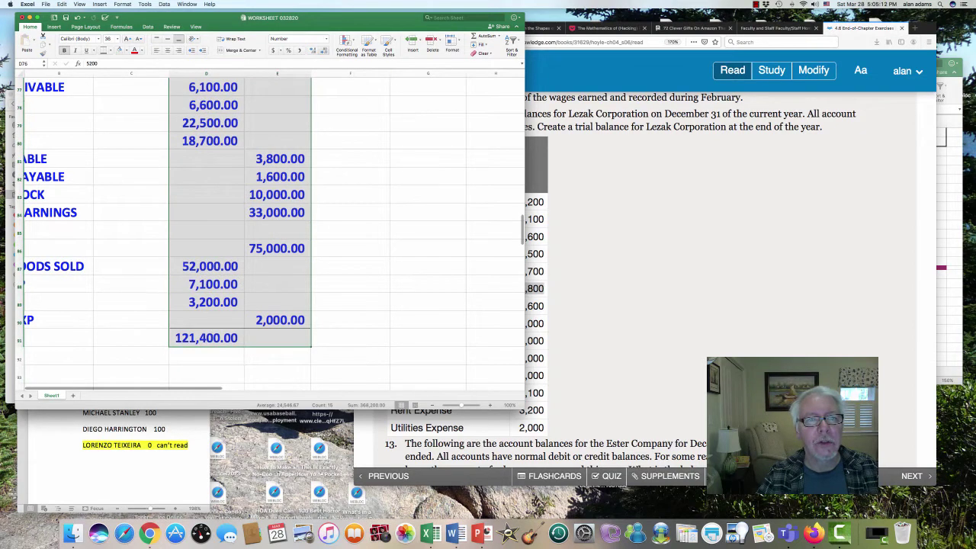
pyautogui.click(323, 50)
pyautogui.scroll(-5, 270, 229)
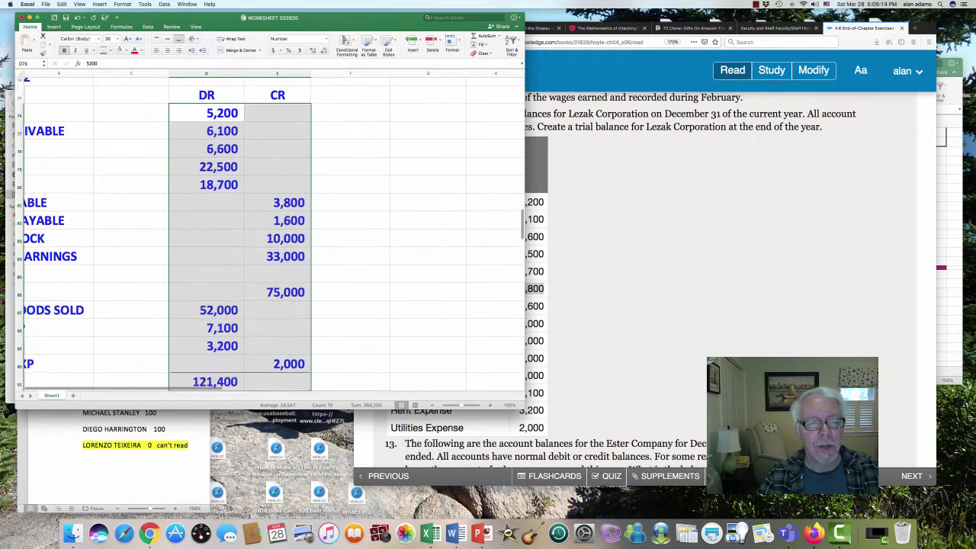
pyautogui.click(279, 309)
# Copy the DR total formula across into the CR total cell E91.
pyautogui.click(206, 328)
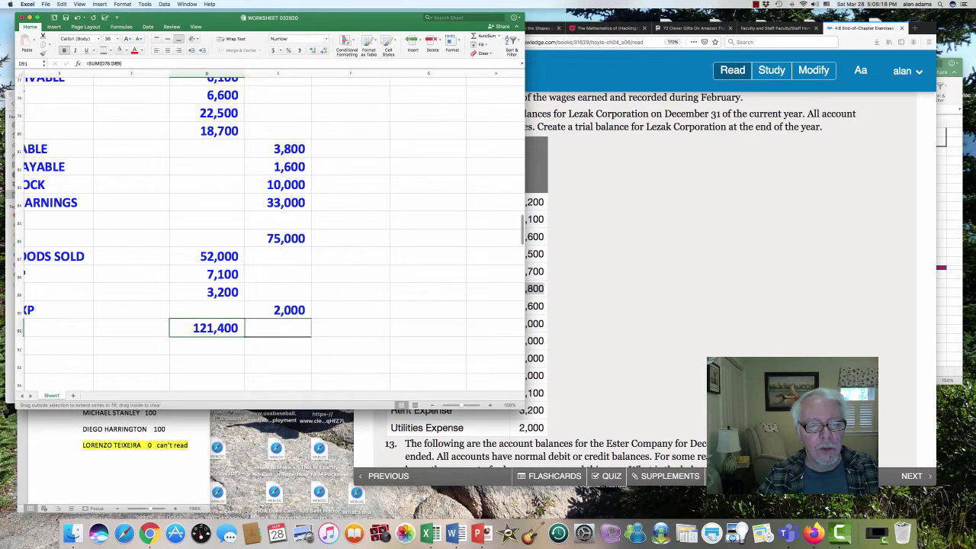
pyautogui.moveTo(244, 337); pyautogui.dragTo(309, 336)
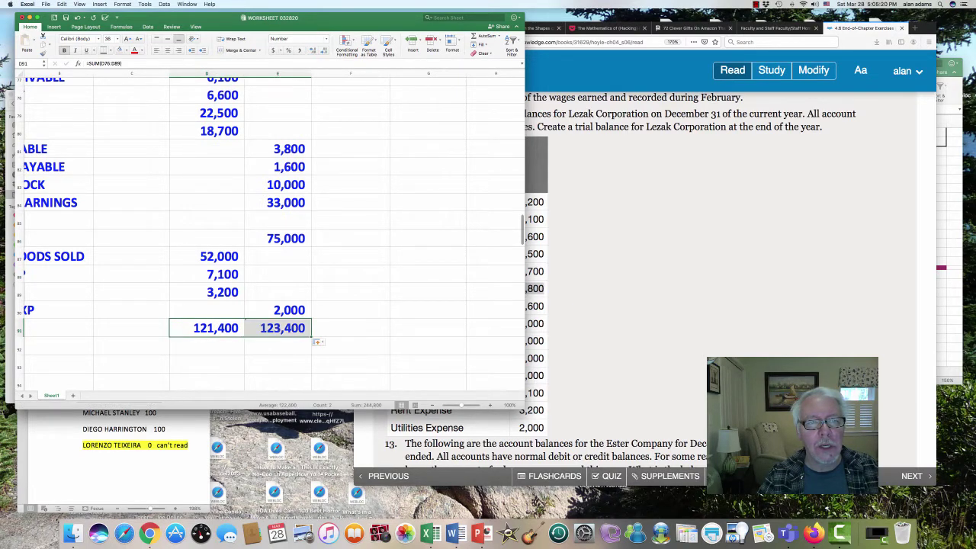
pyautogui.press('Tab')
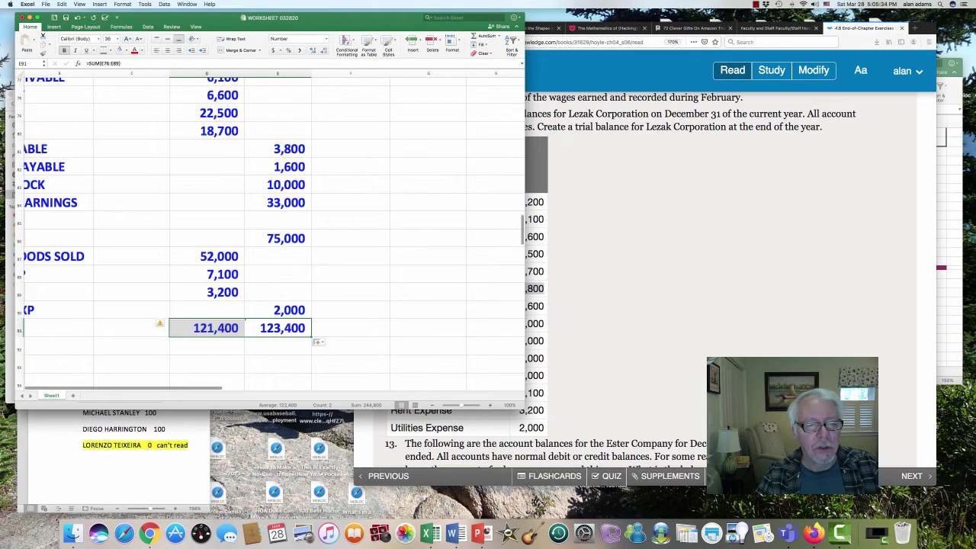
# Move the UTILITIES EXP balance by entering 2000 in its DR cell and clearing its CR cell.
pyautogui.hscroll(-3, 267, 229)
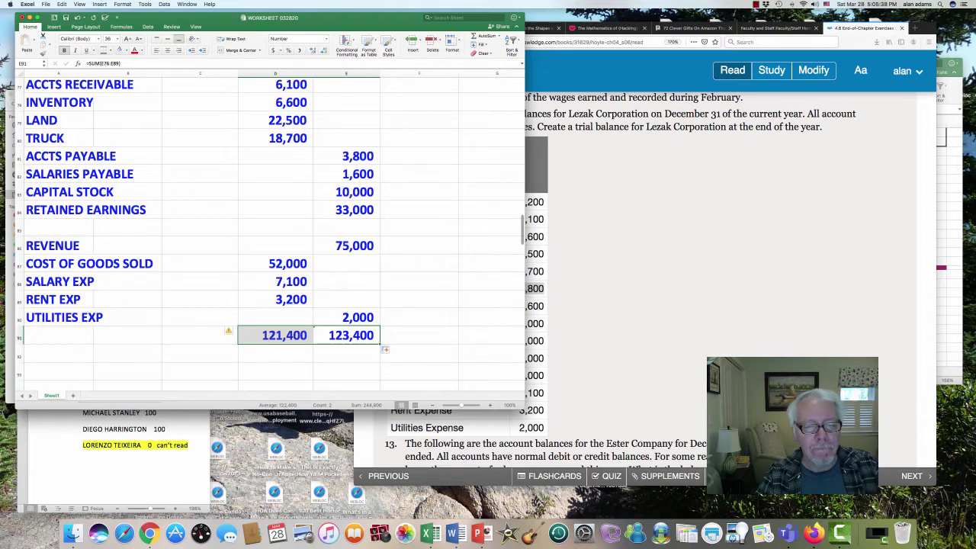
pyautogui.click(275, 317)
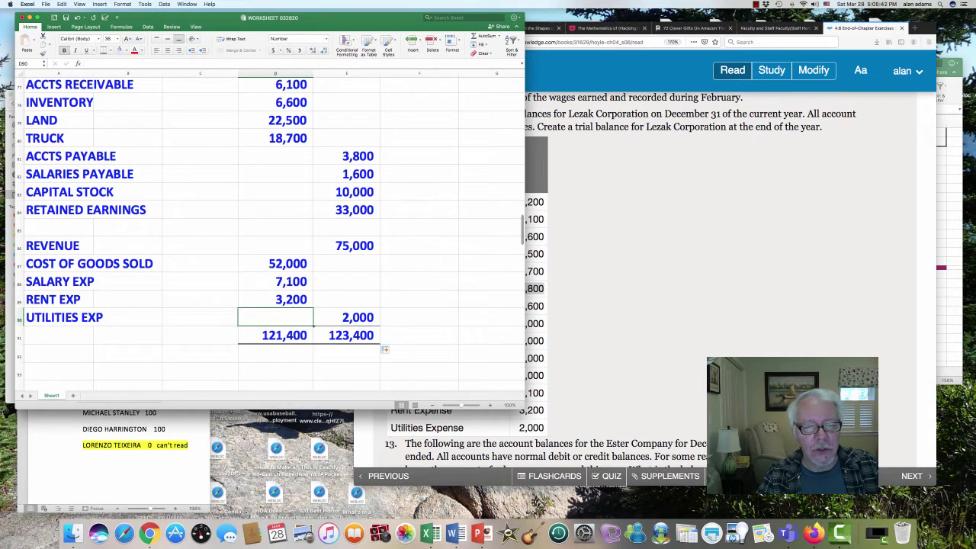
pyautogui.press('Right')
pyautogui.press('Left')
pyautogui.write('2000')
pyautogui.press('Return')
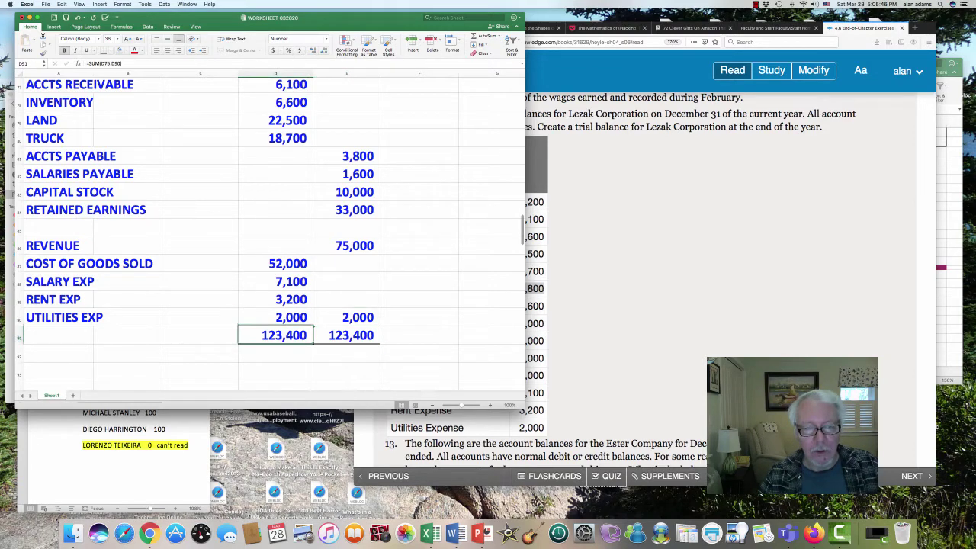
pyautogui.press('Up')
pyautogui.press('Right')
pyautogui.press('Delete')
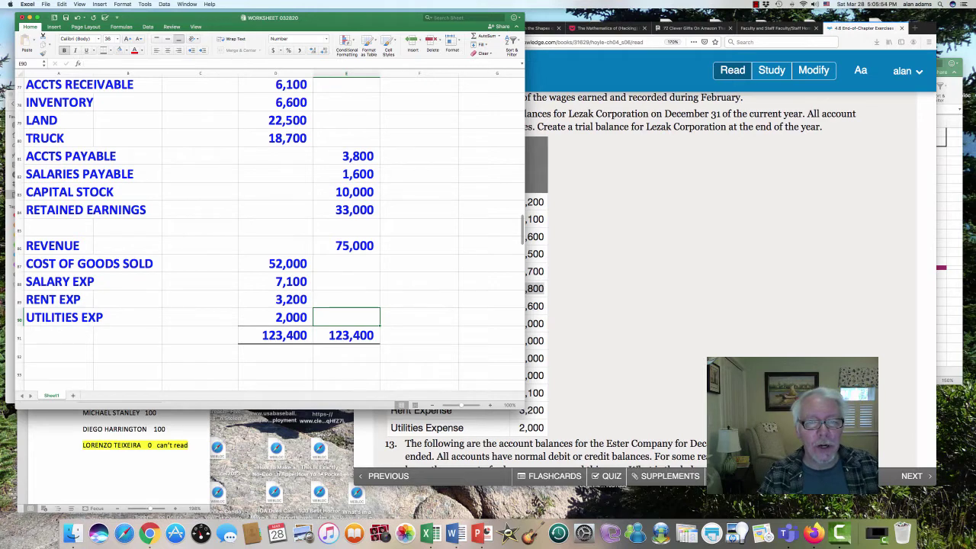
# Review the Problem 12 trial balance, examining the expense balances against REVENUE and the listed accounts from CASH down to the totals.
pyautogui.scroll(2, 270, 233)
pyautogui.scroll(-3, 270, 233)
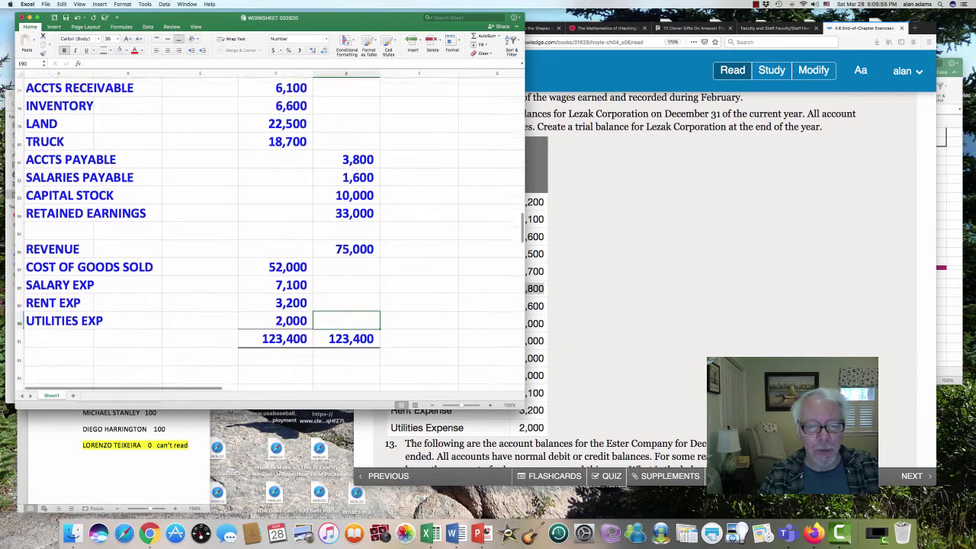
pyautogui.press('Left')
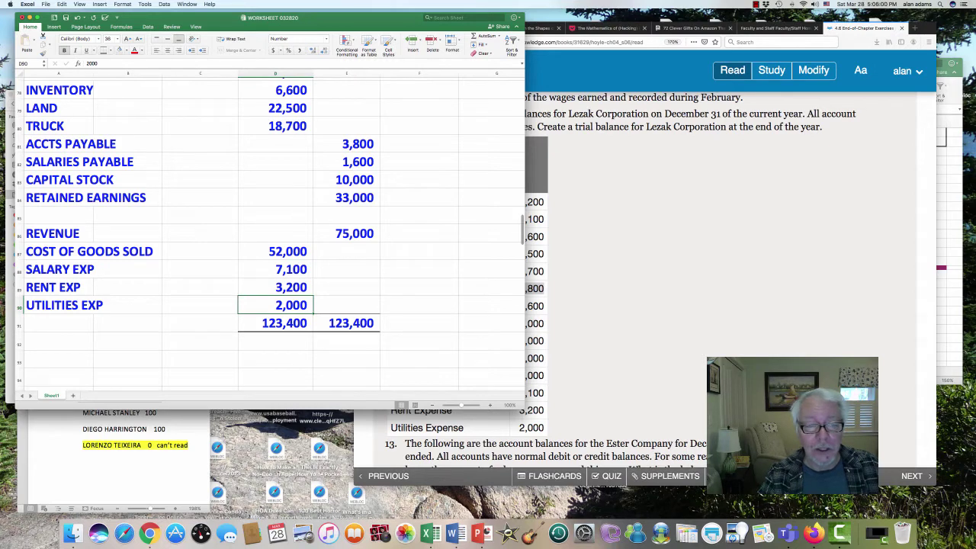
pyautogui.moveTo(275, 269); pyautogui.dragTo(275, 305)
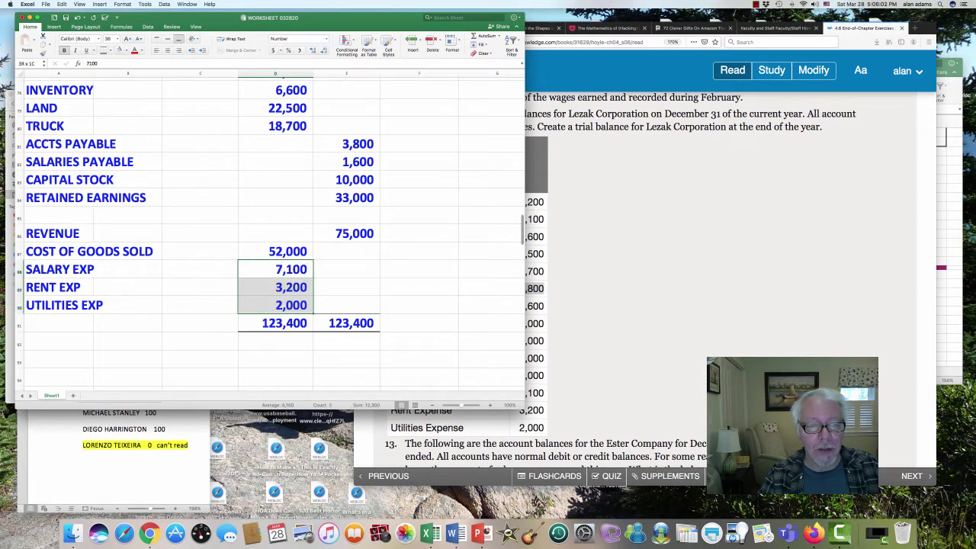
pyautogui.moveTo(275, 251); pyautogui.dragTo(275, 305)
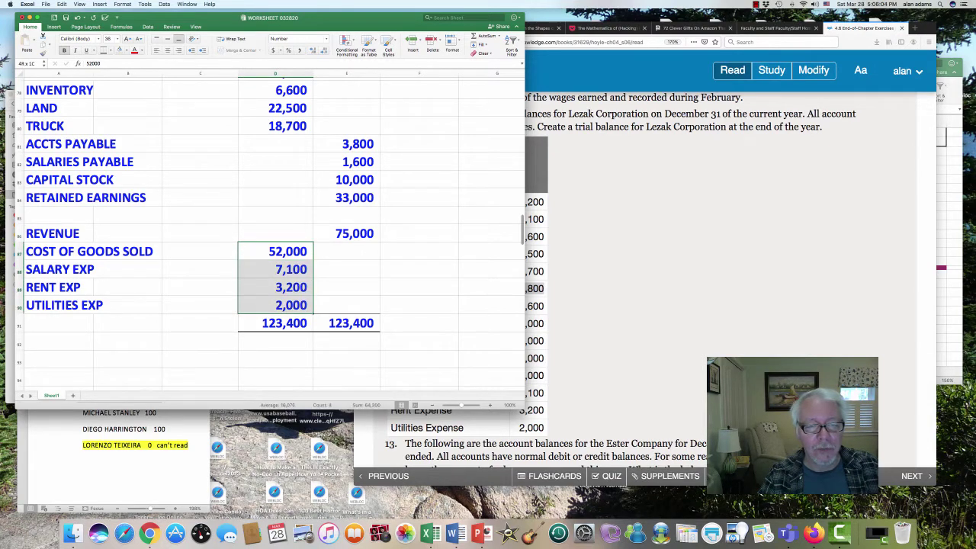
pyautogui.click(347, 286)
pyautogui.click(347, 251)
pyautogui.click(347, 233)
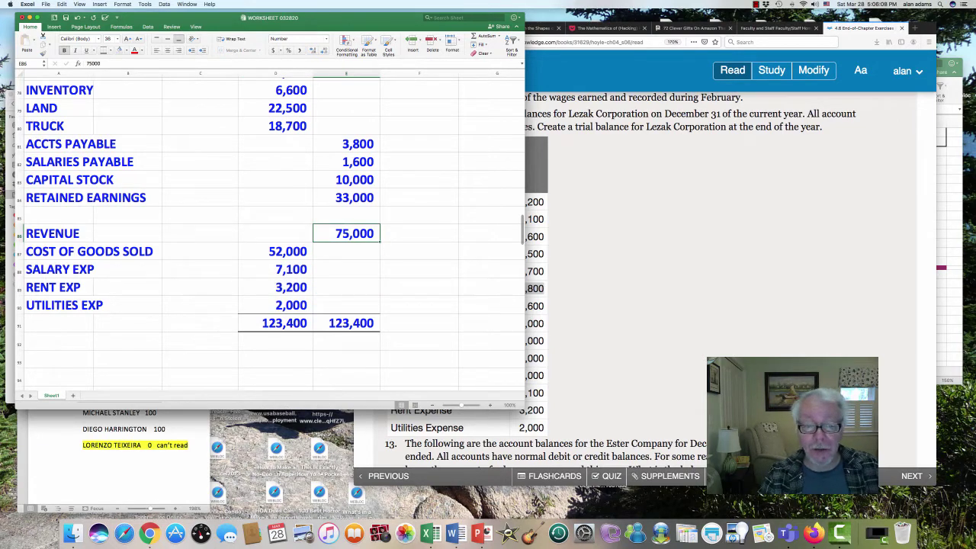
pyautogui.scroll(5, 270, 234)
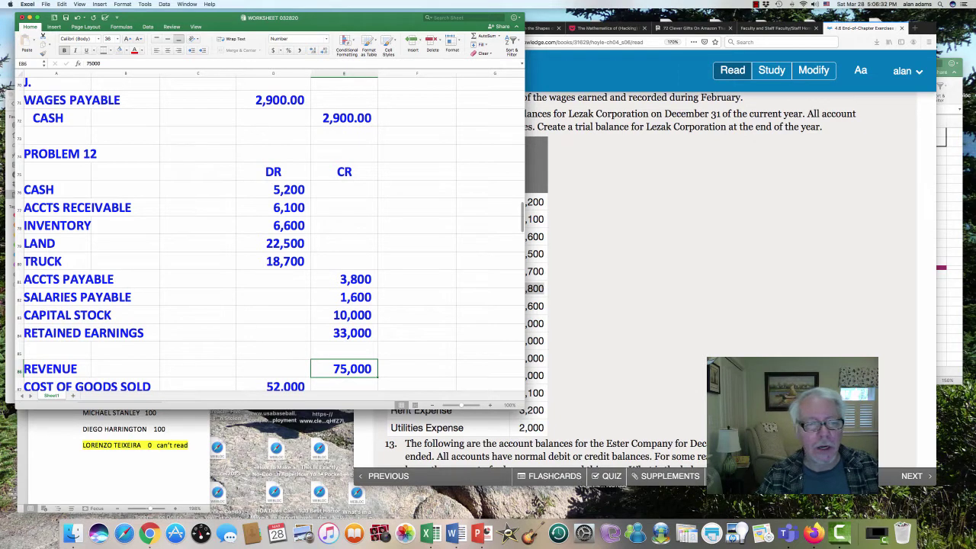
pyautogui.scroll(-3, 270, 233)
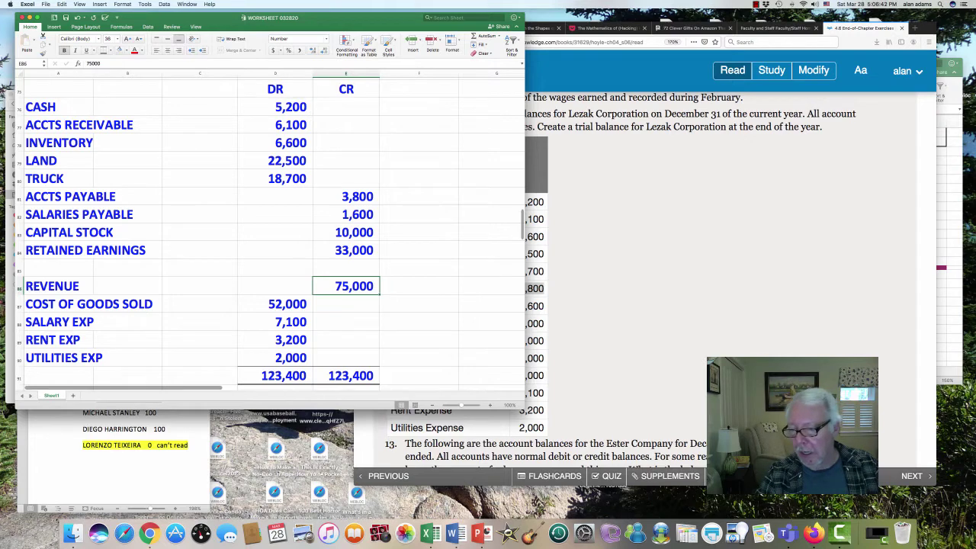
pyautogui.press('super+alt+2')
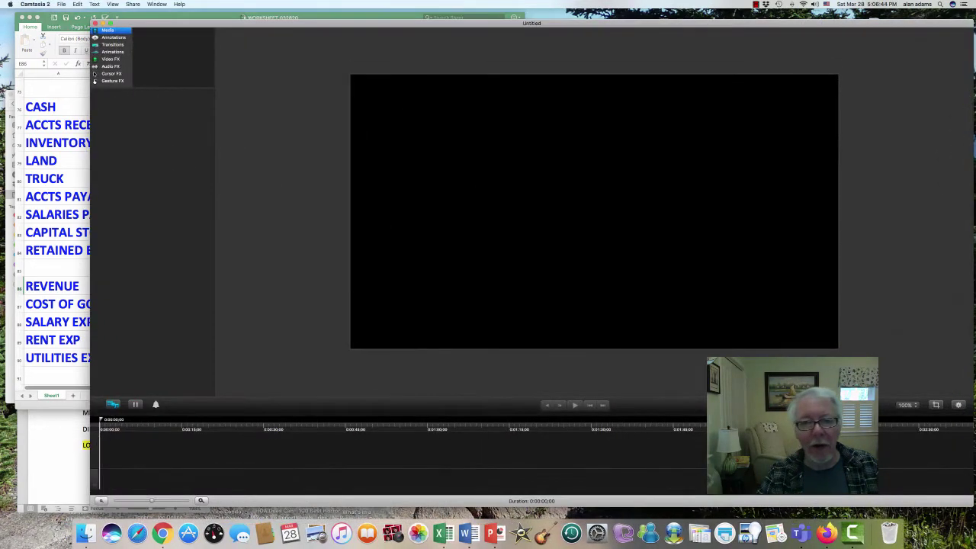